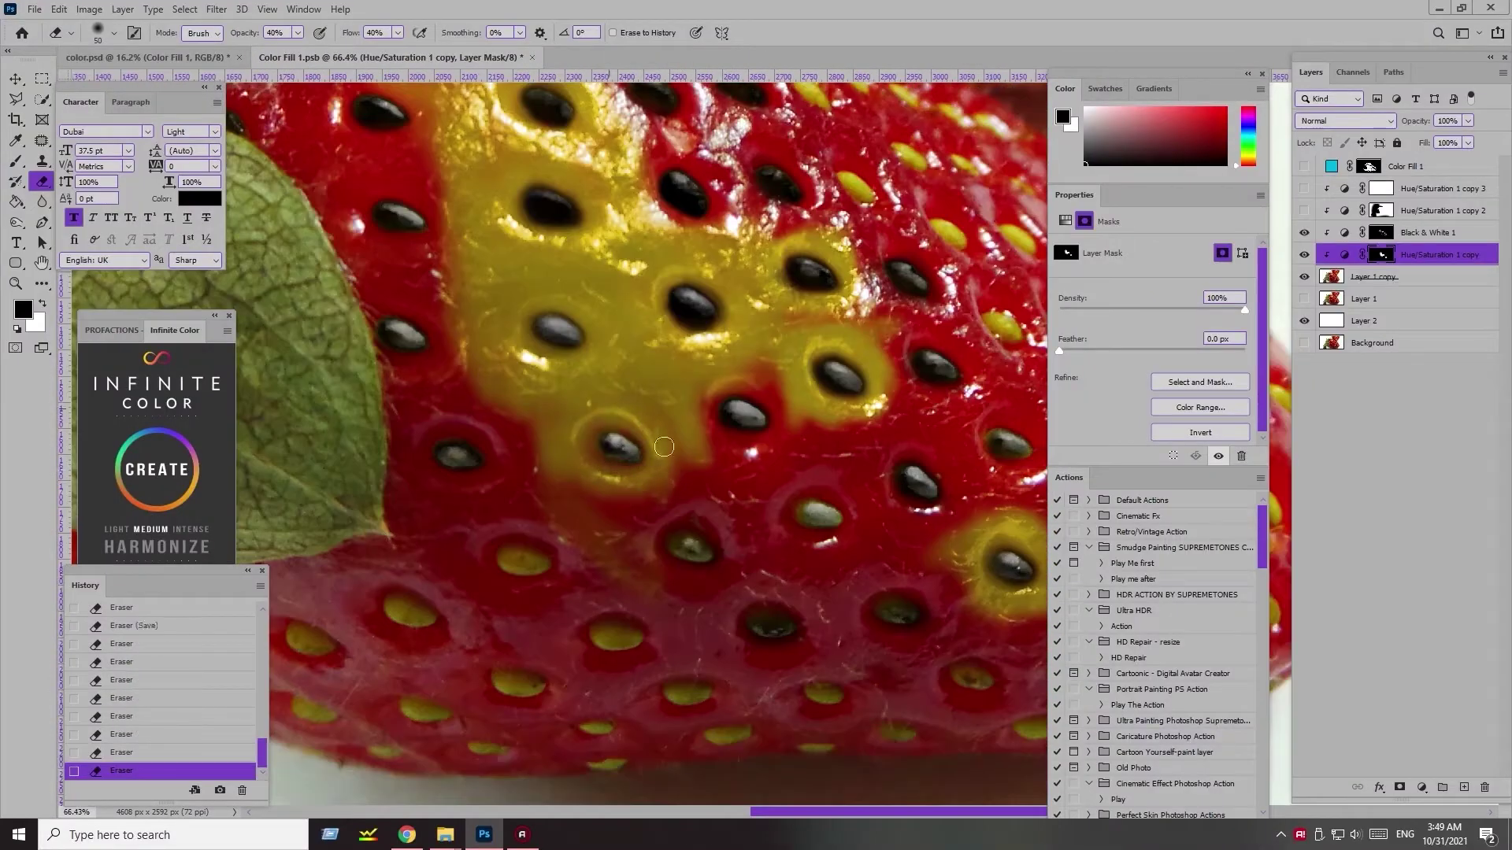
- Erase the Hue/Saturation 1 copy mask so red around and between the upper seeds turns yellow
key("bracketleft")
key("bracketleft")
key("bracketleft")
scroll(401, 472, "up", 3)
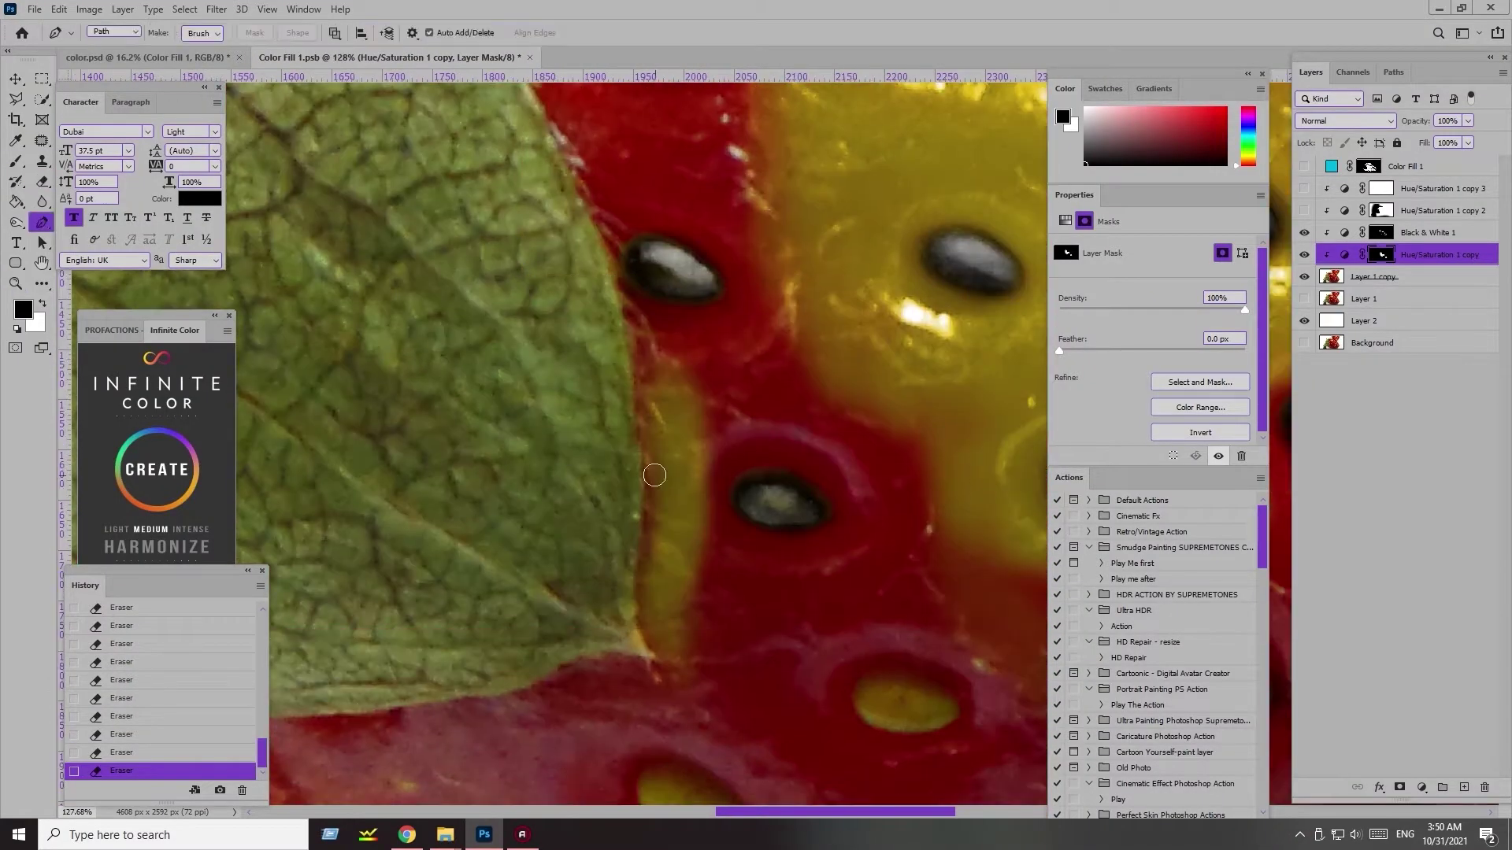
mouse_move(708, 315)
left_mouse_down()
mouse_move(612, 235)
mouse_move(685, 388)
left_mouse_up()
key("bracketright")
key("bracketright")
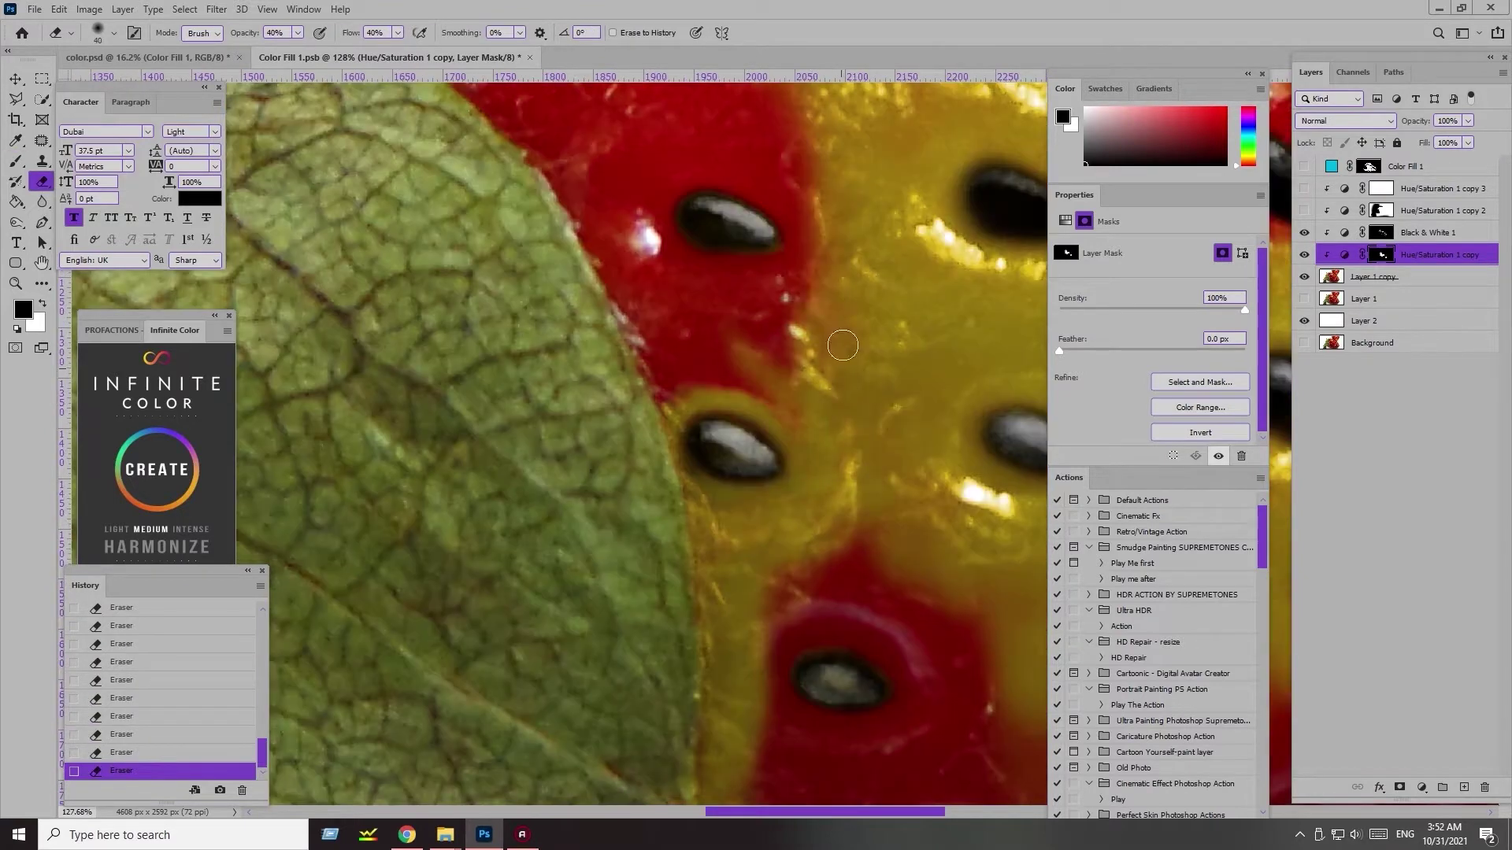
left_click_drag(796, 370, 673, 254)
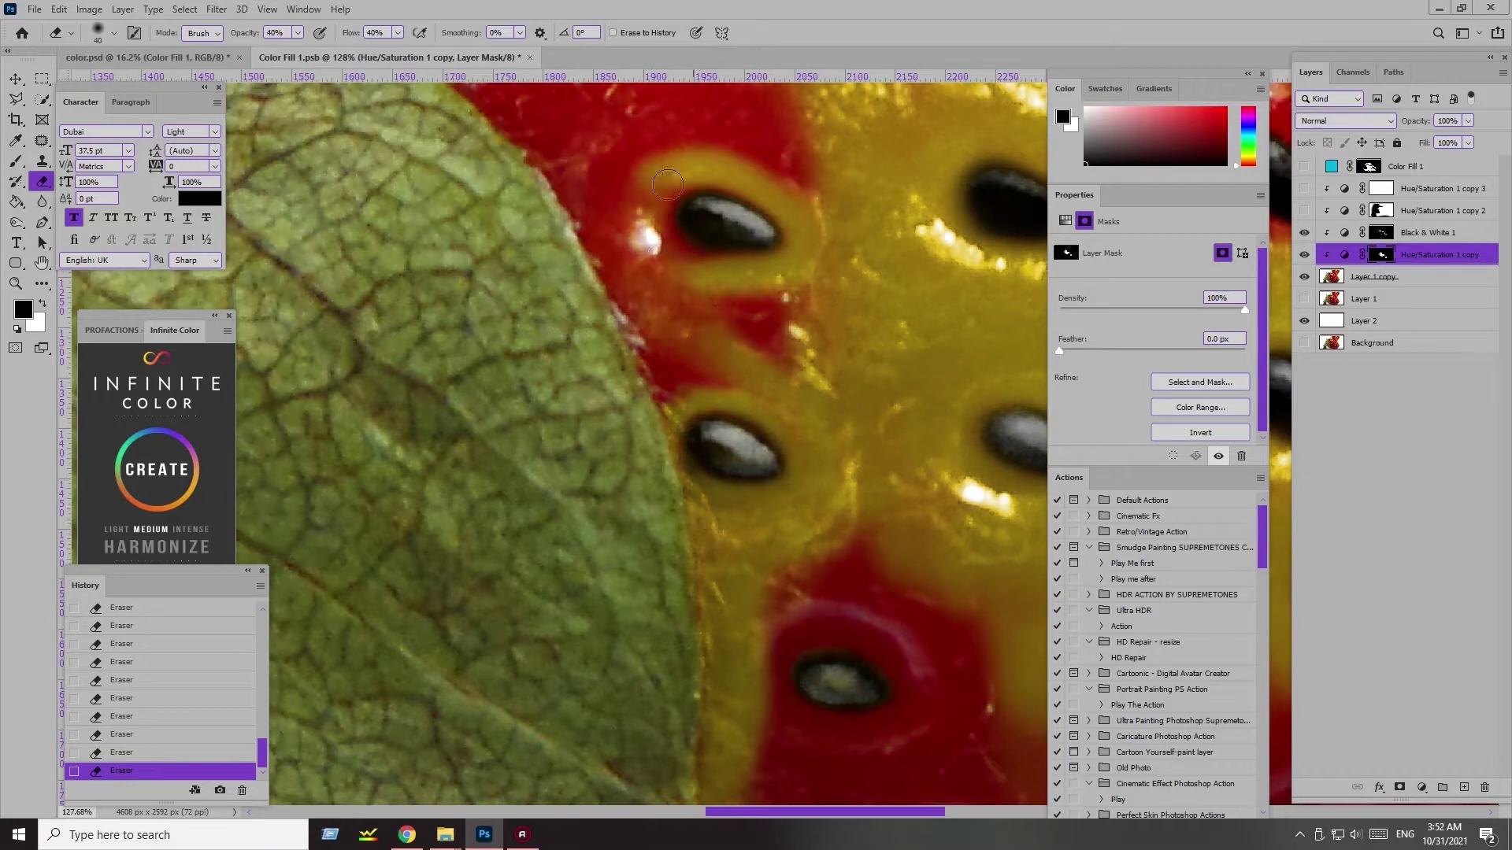
left_click_drag(794, 264, 787, 356)
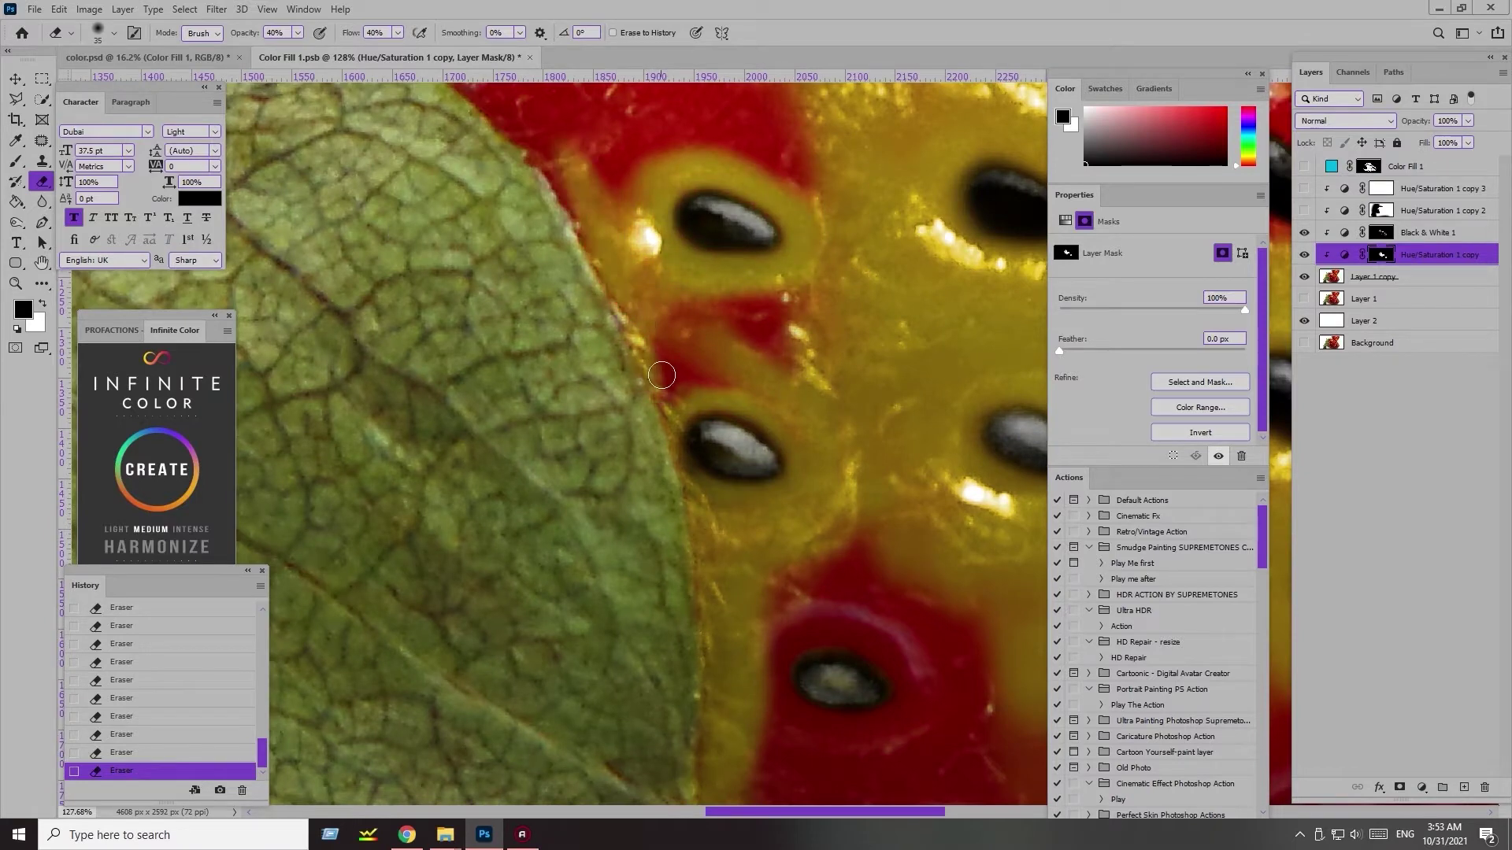
- Turn the red around the left seed and along the upper leaf edge yellow
key("bracketright")
key("bracketright")
key("bracketright")
key("bracketleft")
key("bracketleft")
key("bracketleft")
left_click_drag(444, 236, 646, 331)
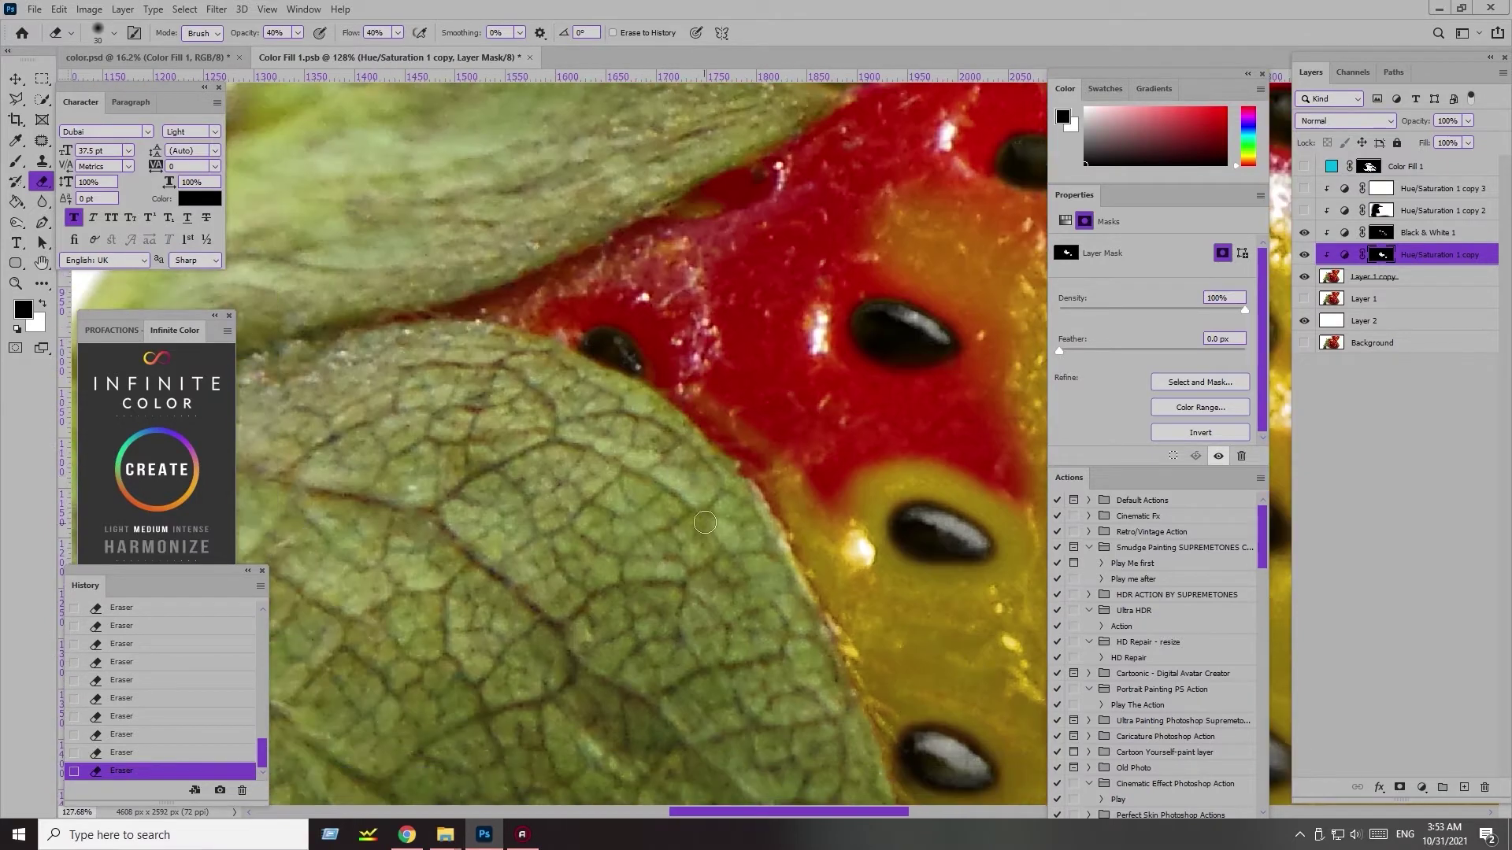
left_click_drag(797, 549, 609, 245)
key("bracketright")
key("bracketright")
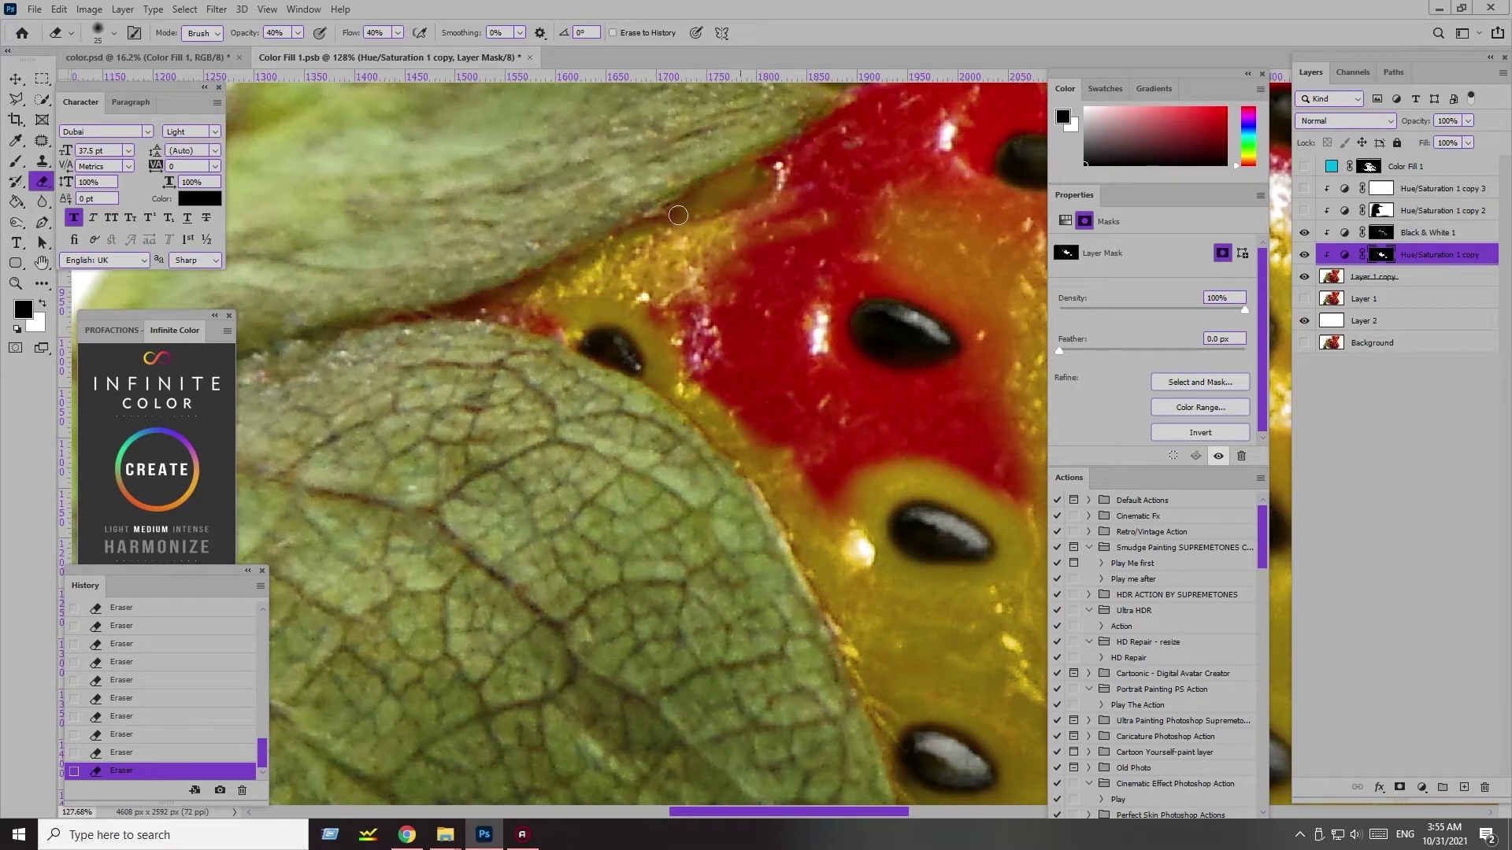
left_click_drag(609, 244, 711, 386)
key("bracketright")
key("bracketleft")
key("bracketleft")
key("bracketleft")
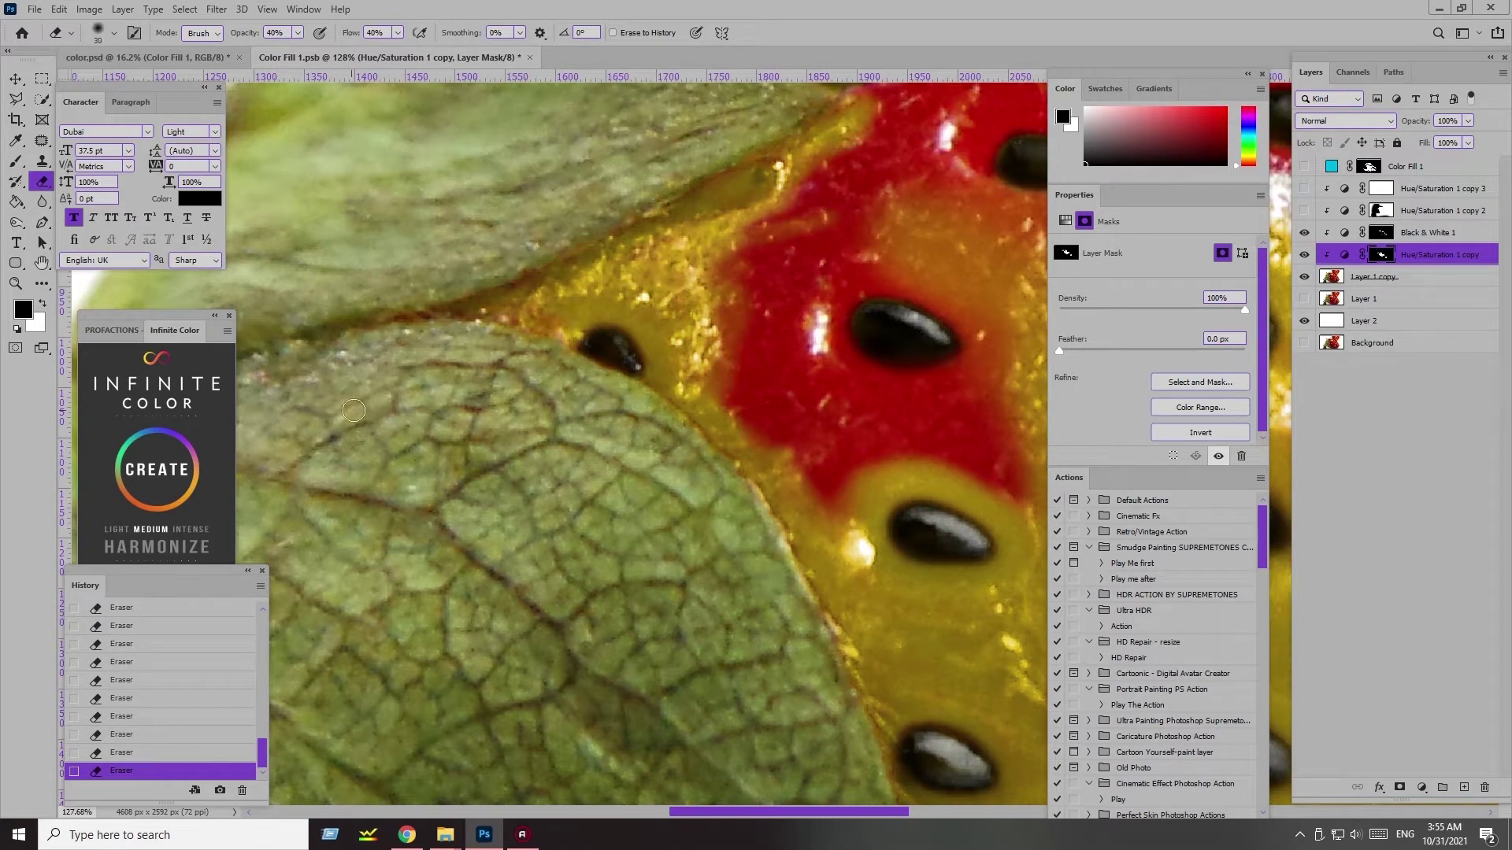
- Shift the view to the seeds below the leaf and resize the eraser brush
mouse_move(842, 146)
left_mouse_down()
mouse_move(699, 363)
mouse_move(640, 260)
left_mouse_up()
key("bracketright")
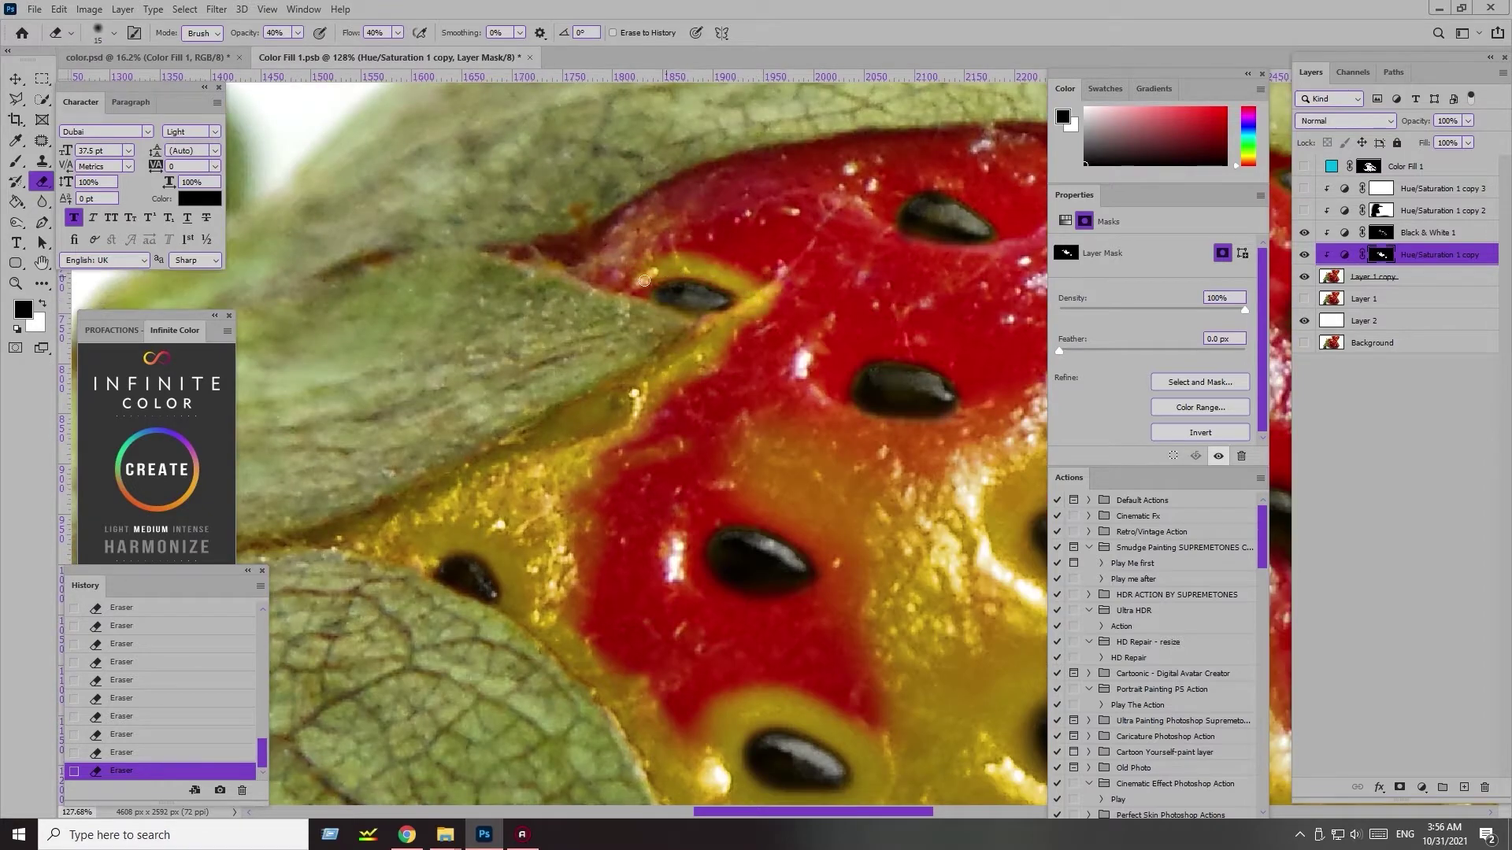
key("bracketleft")
key("bracketleft")
key("bracketleft")
key("alt+bracketright")
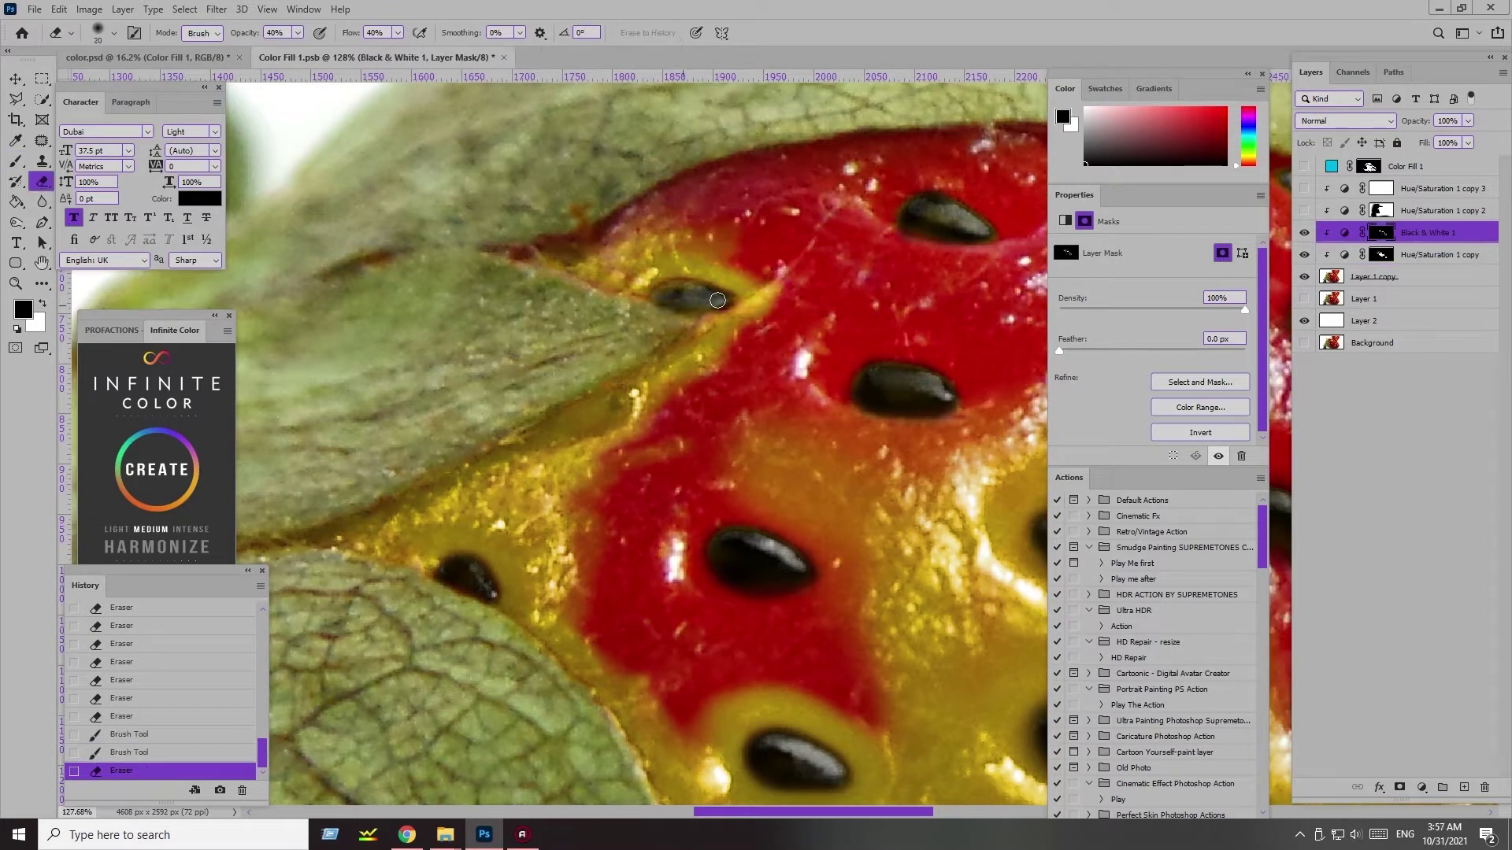
scroll(719, 334, "down", 5)
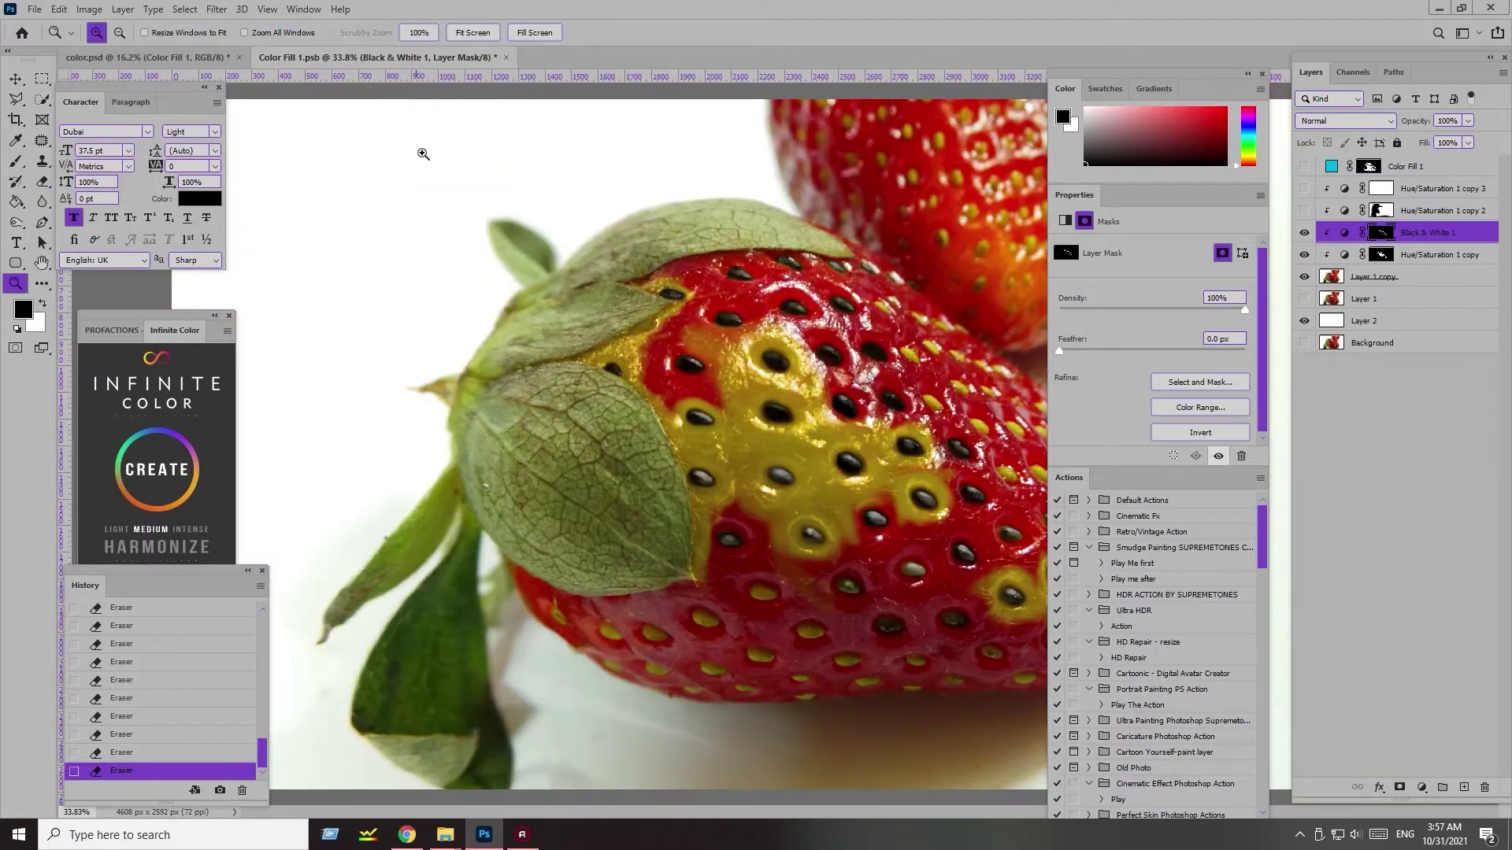
- At 196% zoom, turn the red band along the leaf edge yellow
scroll(562, 380, "up", 8)
key("alt+bracketleft")
left_click_drag(563, 380, 711, 331)
key("bracketright")
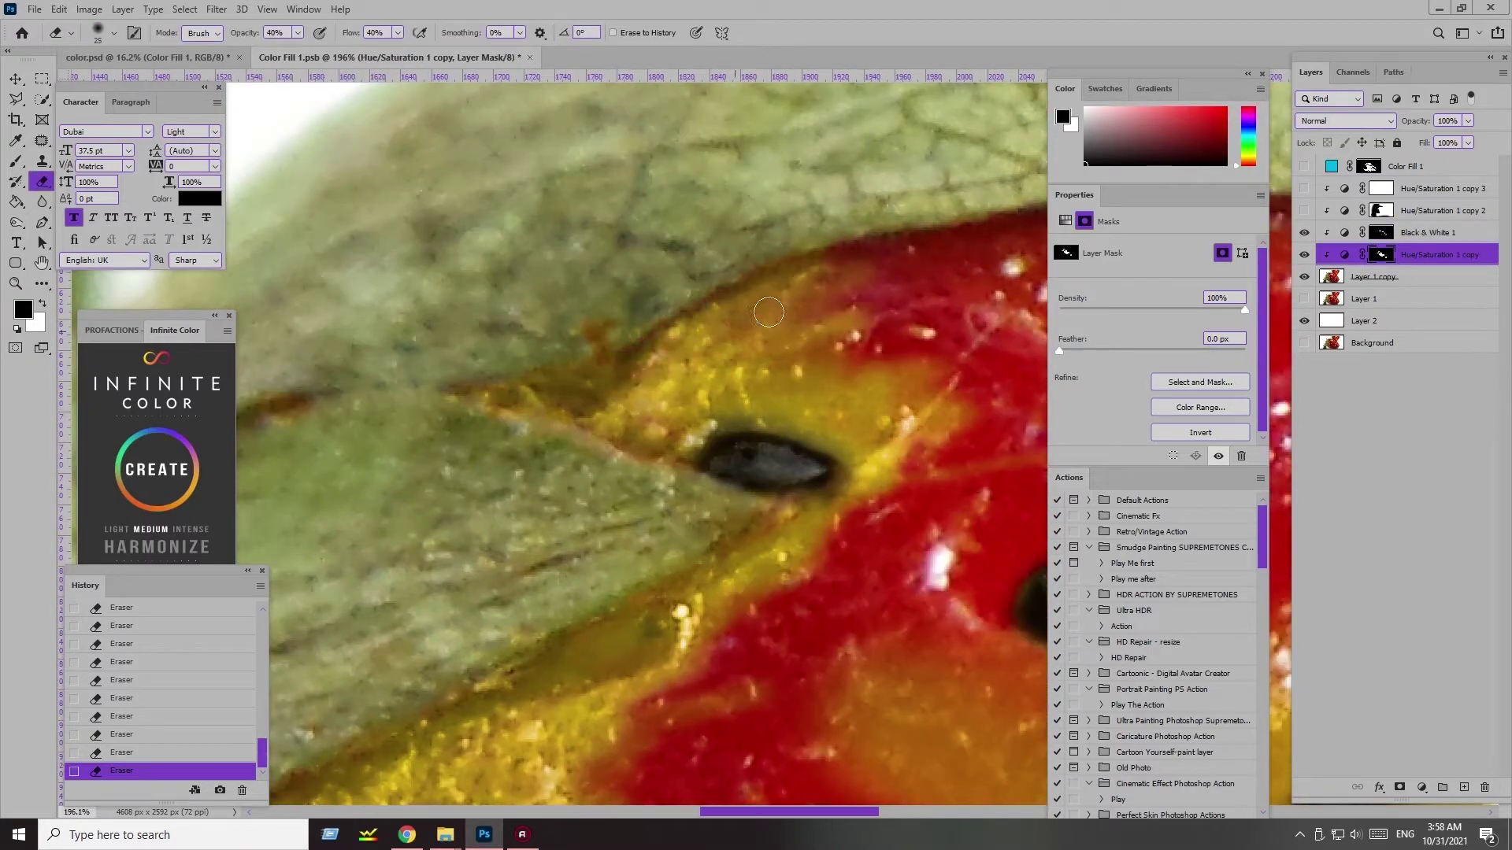
key("bracketright")
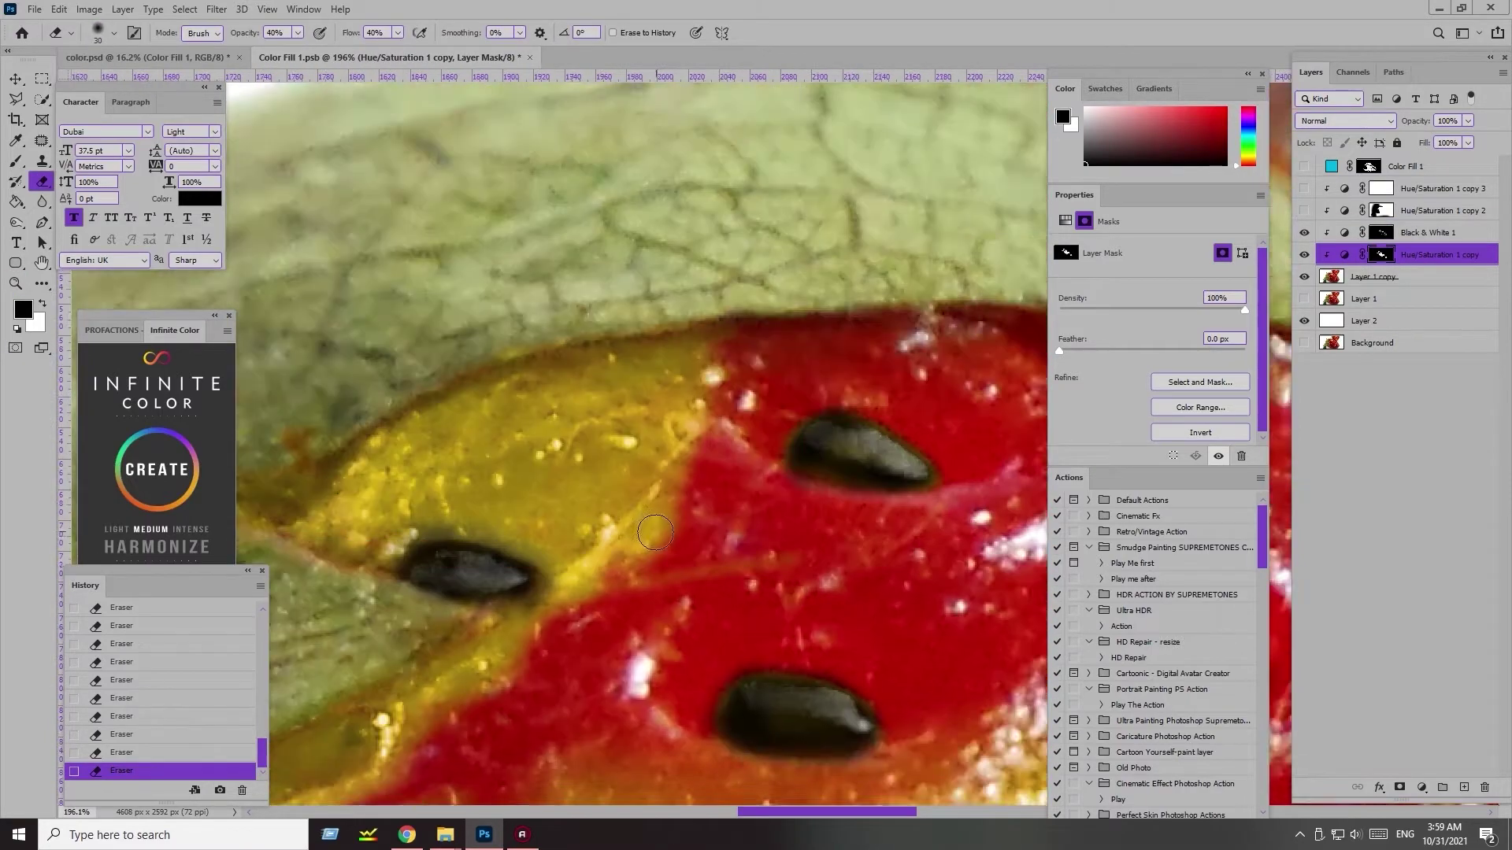
- Turn more red along the leaf edge and near the seeds yellow
scroll(630, 386, "up", 2)
scroll(630, 386, "right", 5)
key("bracketleft")
mouse_move(725, 418)
left_mouse_down()
mouse_move(543, 443)
mouse_move(674, 482)
mouse_move(441, 582)
left_mouse_up()
key("bracketright")
scroll(441, 583, "down", 3)
scroll(441, 582, "left", 2)
mouse_move(472, 693)
left_mouse_down()
mouse_move(827, 472)
mouse_move(523, 650)
mouse_move(788, 598)
left_mouse_up()
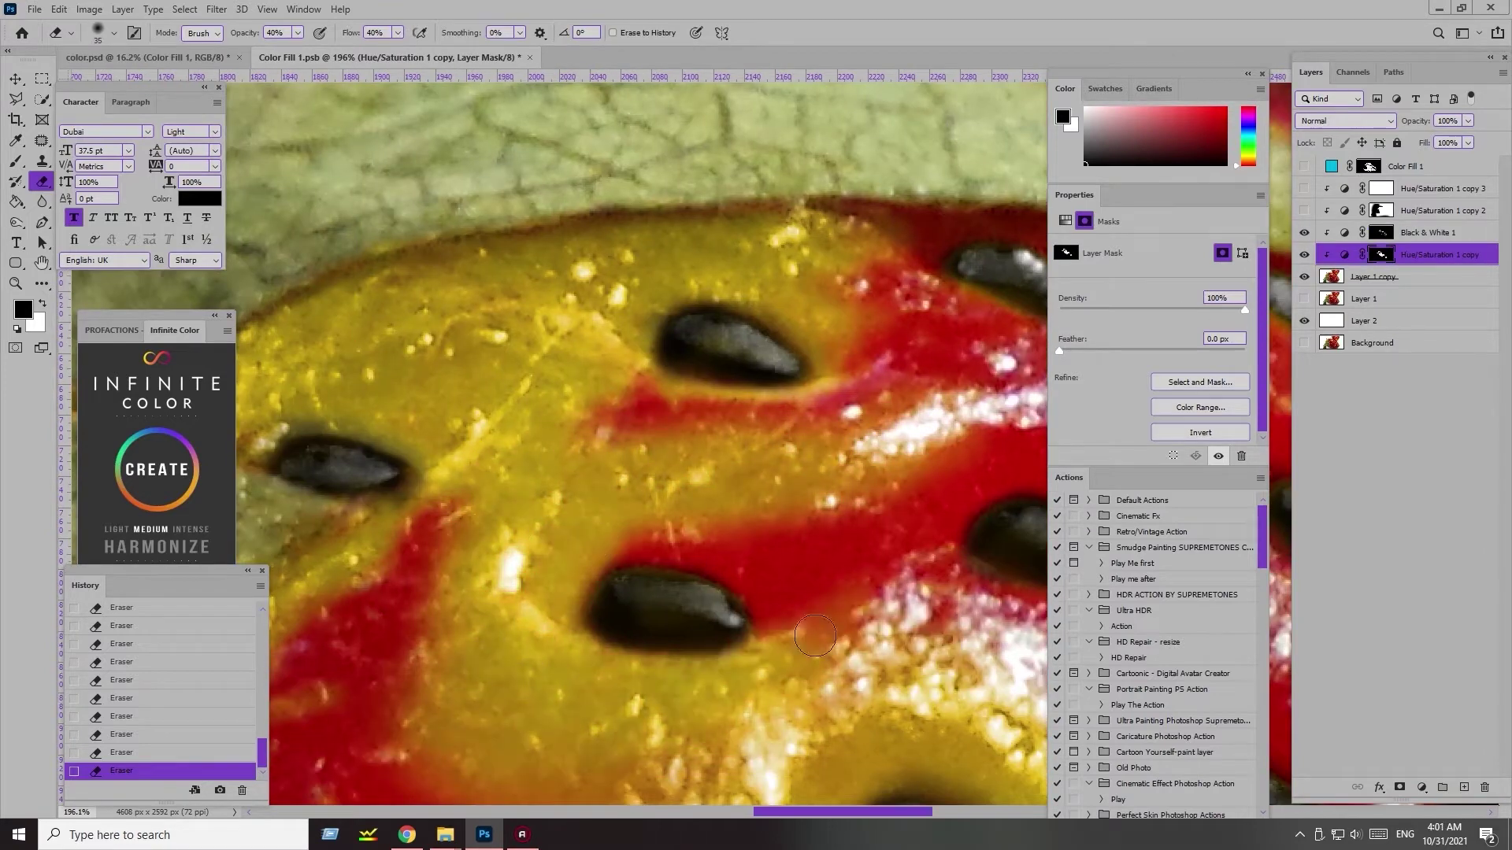
- Check the Black & White settings, then turn red under the upper seed and around the lower seed yellow
left_click(1372, 236)
key("bracketright")
mouse_move(582, 410)
left_mouse_down()
mouse_move(718, 529)
mouse_move(641, 607)
mouse_move(472, 552)
left_mouse_up()
key("bracketright")
scroll(810, 149, "up", 3)
scroll(809, 148, "left", 4)
mouse_move(787, 330)
left_mouse_down()
mouse_move(551, 567)
mouse_move(512, 708)
left_mouse_up()
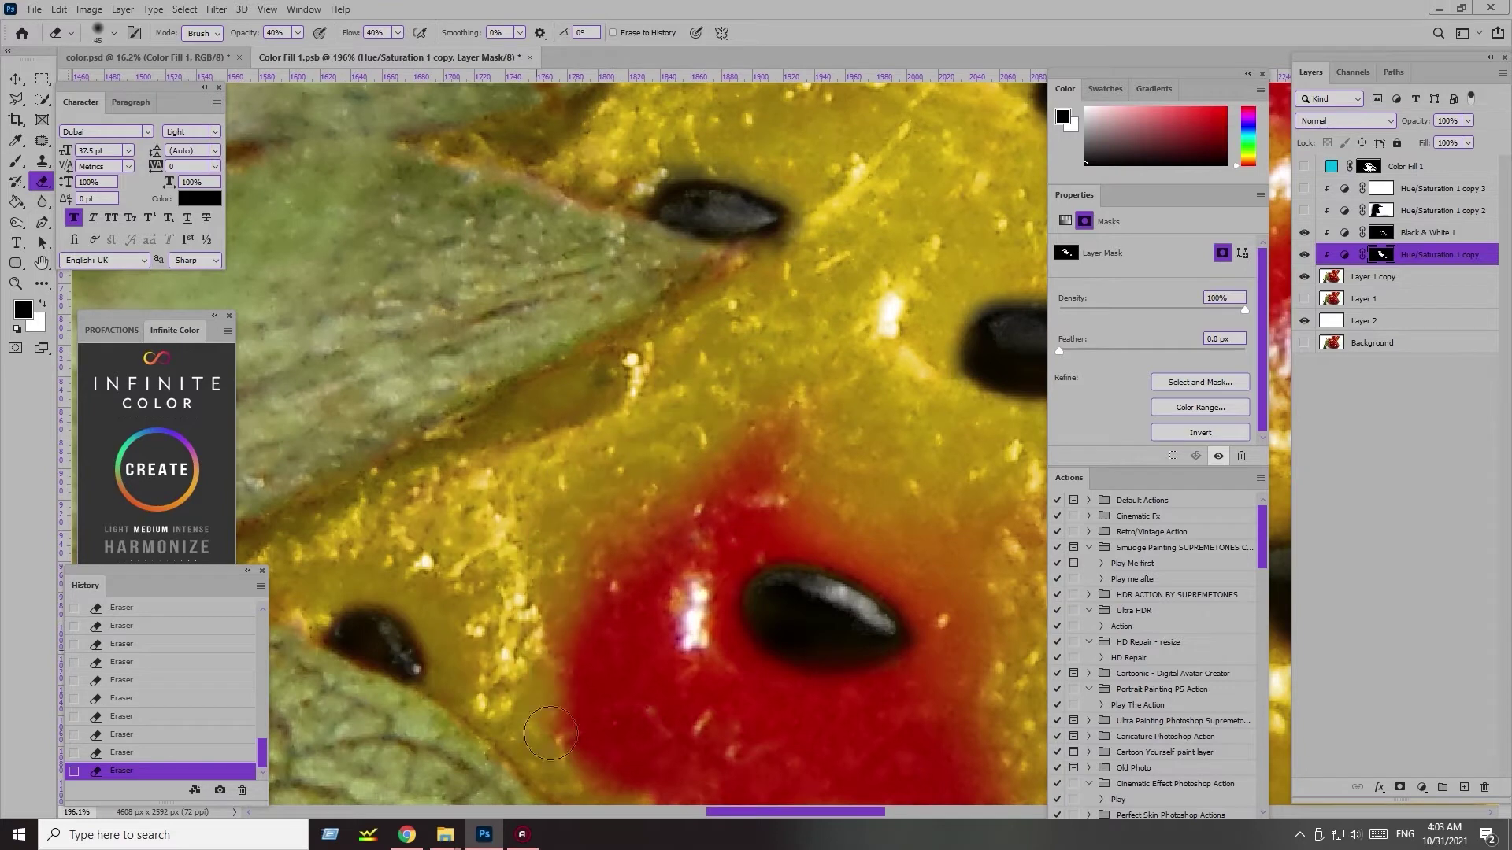
key("bracketleft")
key("bracketleft")
mouse_move(930, 614)
left_mouse_down()
mouse_move(697, 626)
mouse_move(906, 630)
left_mouse_up()
- Turn the red patches above the lower seed and near the upper seed yellow
key("alt+bracketright")
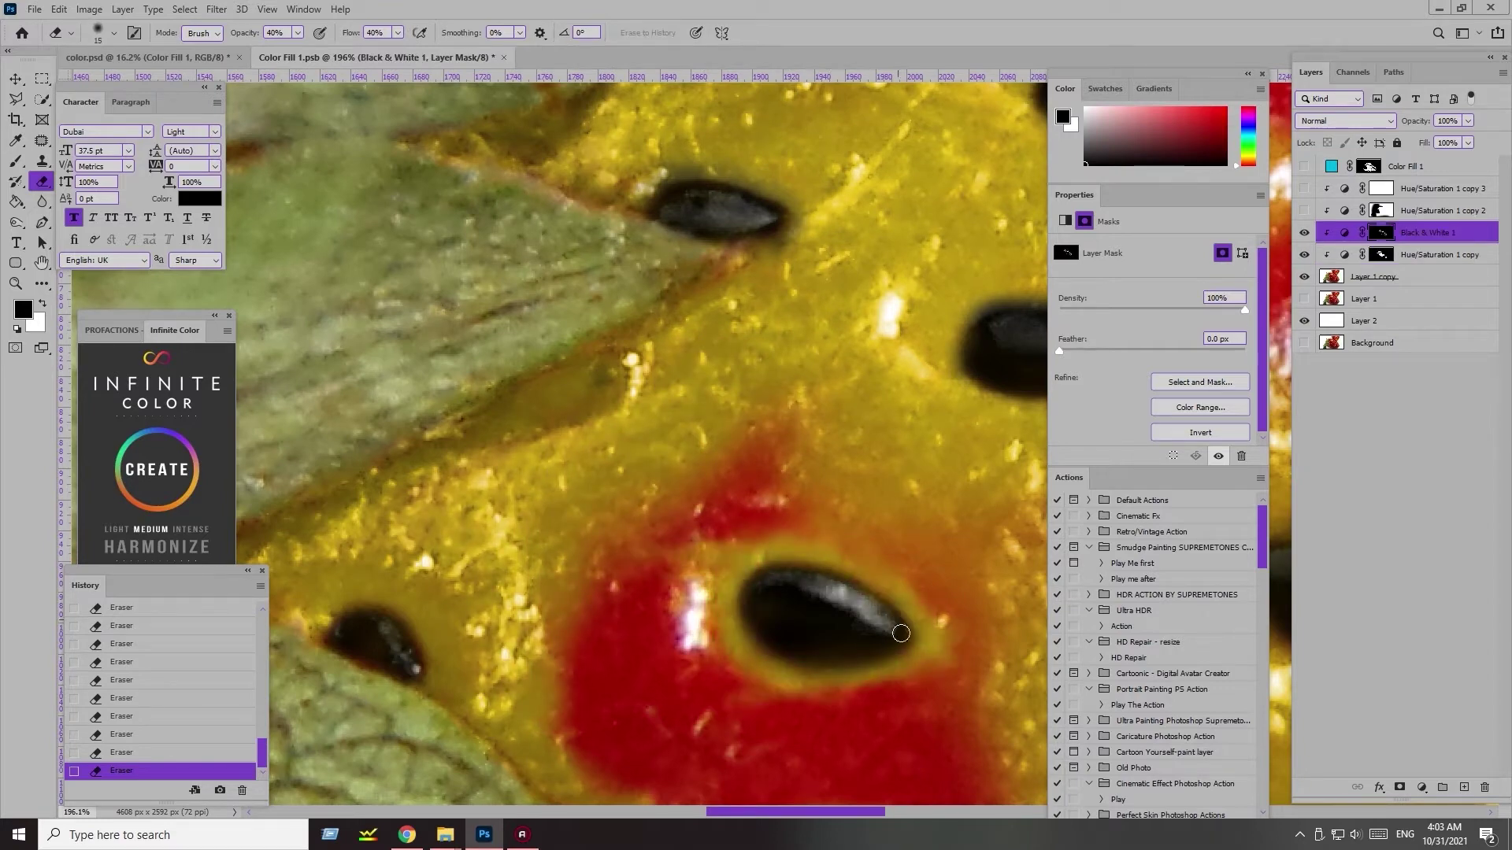
key("alt+bracketleft")
key("bracketright")
key("bracketright")
key("bracketright")
left_click_drag(630, 543, 801, 491)
scroll(801, 490, "down", 3)
left_click_drag(984, 457, 685, 409)
left_click_drag(945, 512, 701, 315)
scroll(709, 236, "right", 4)
left_click_drag(680, 161, 772, 315)
mouse_move(827, 441)
left_mouse_down()
mouse_move(552, 473)
mouse_move(441, 236)
left_mouse_up()
- Zoom out to 33.8%, erase the remaining red below the leaf, then undo the latest strokes
key("z")
left_click_drag(709, 236, 494, 73)
key("e")
mouse_move(646, 378)
left_mouse_down()
mouse_move(669, 394)
mouse_move(655, 387)
left_mouse_up()
left_click_drag(689, 578, 701, 630)
key("alt+]")
key("ctrl+alt+z")
key("ctrl+alt+z")
key("ctrl+alt+z")
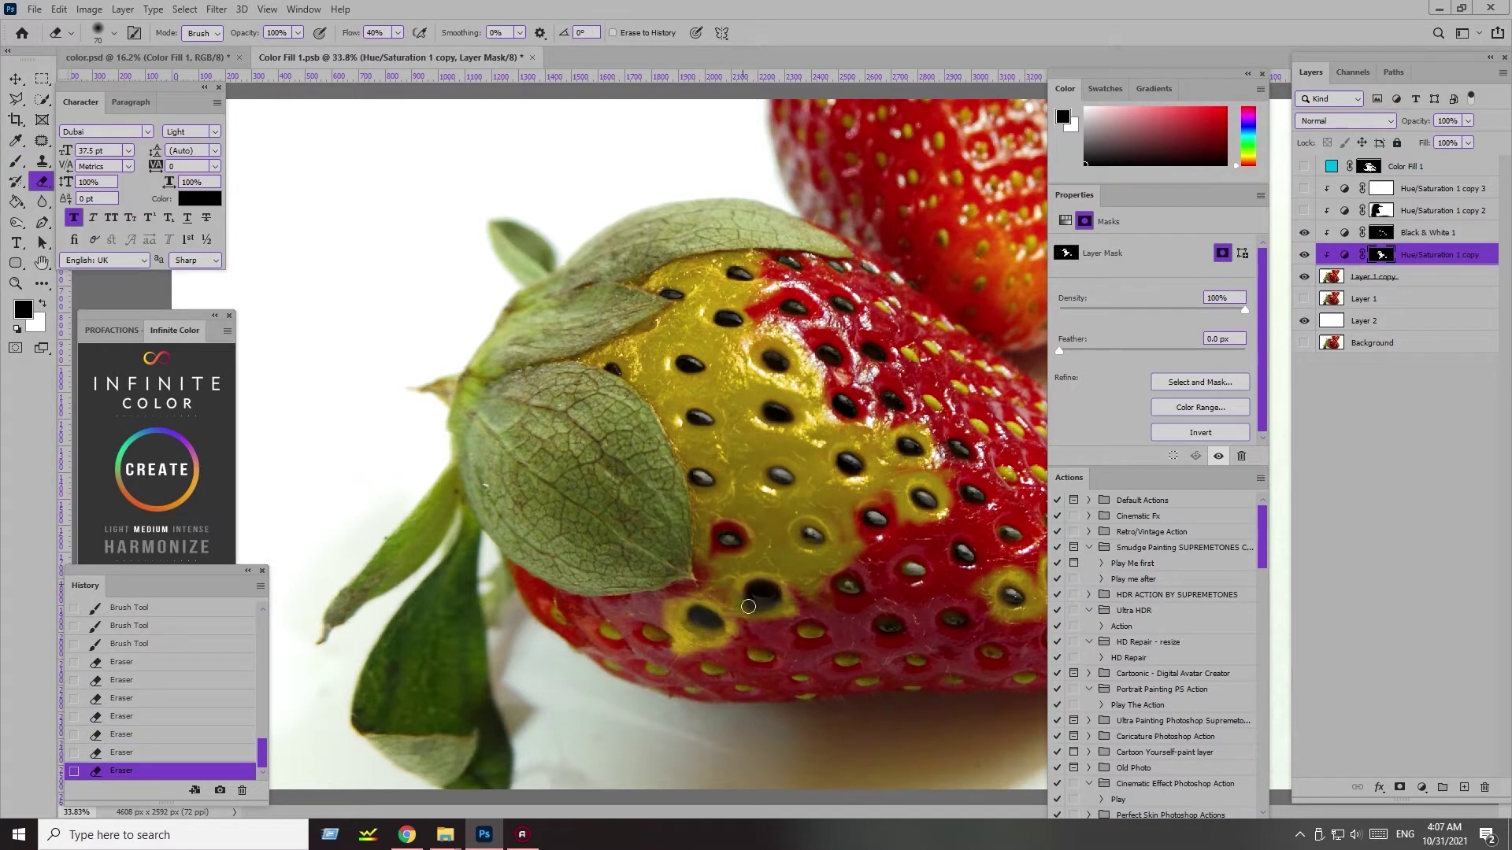
- Turn red around the lower seeds, near the top, and along the lower edge yellow
mouse_move(754, 587)
left_mouse_down()
mouse_move(903, 545)
mouse_move(893, 561)
left_mouse_up()
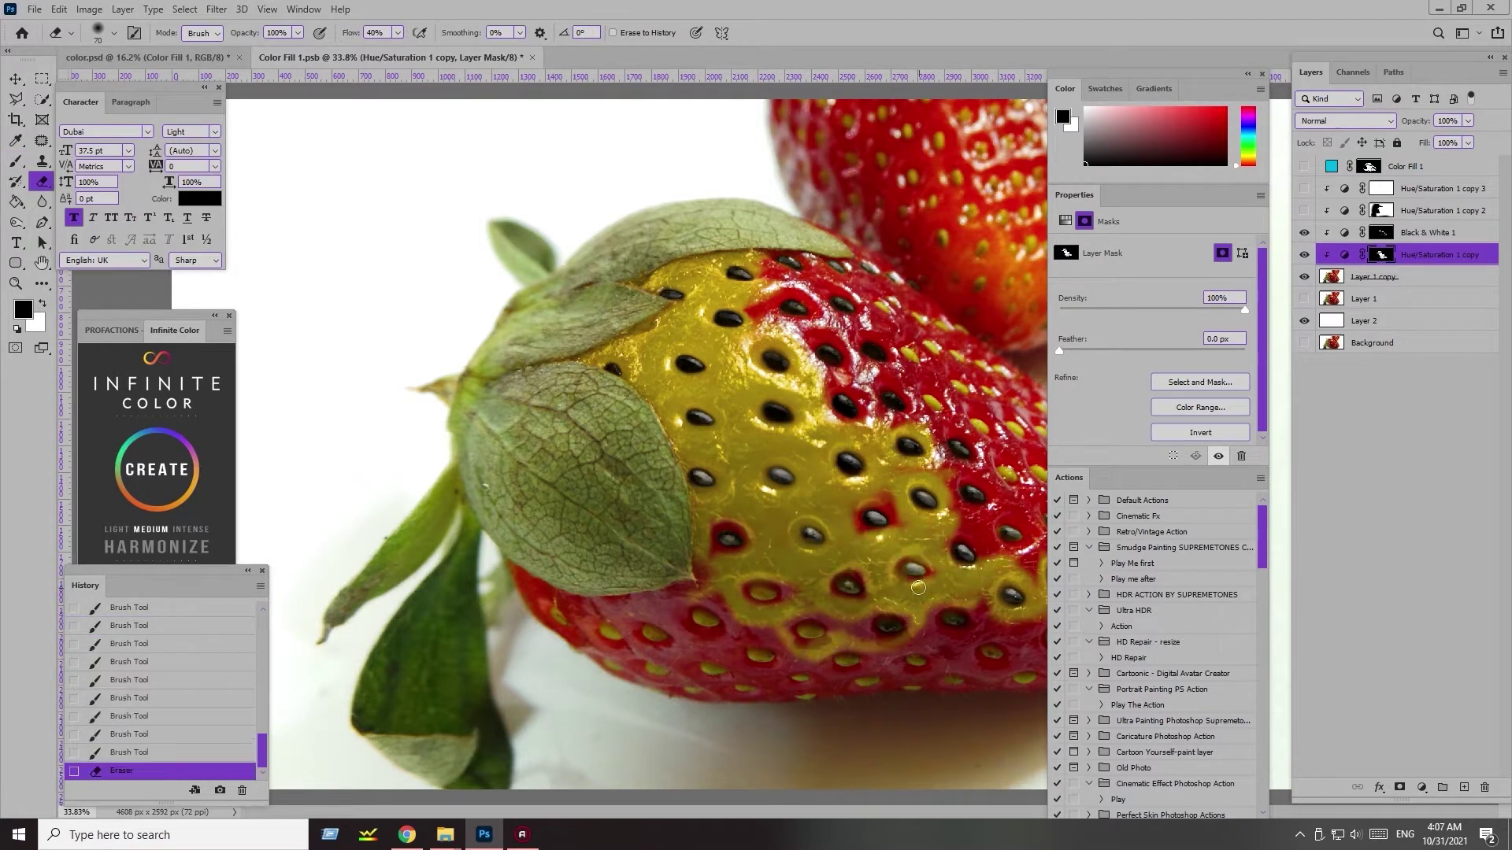
left_click_drag(835, 330, 761, 271)
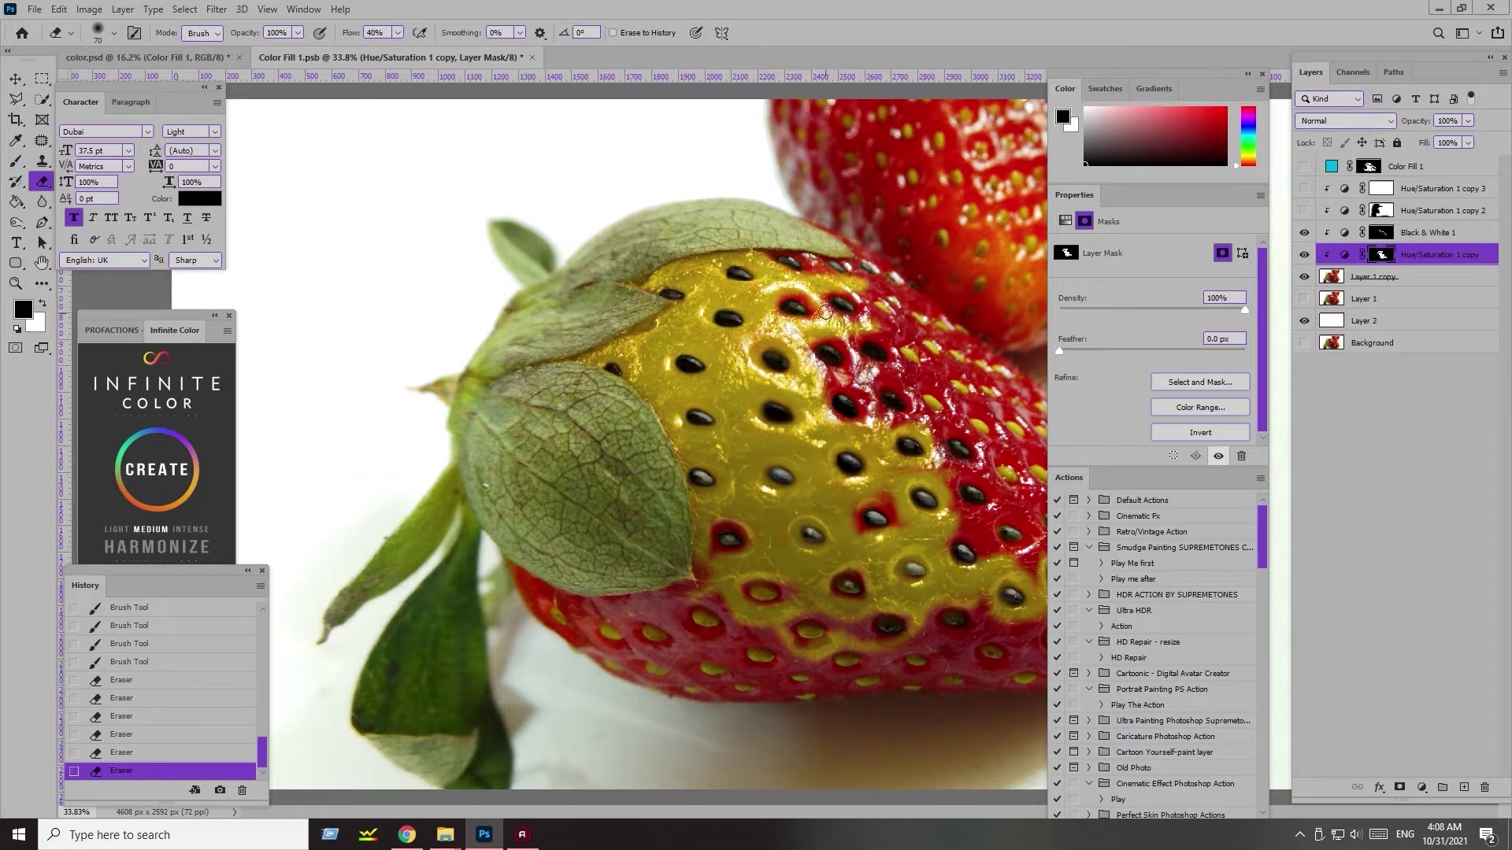
left_click_drag(690, 634, 945, 470)
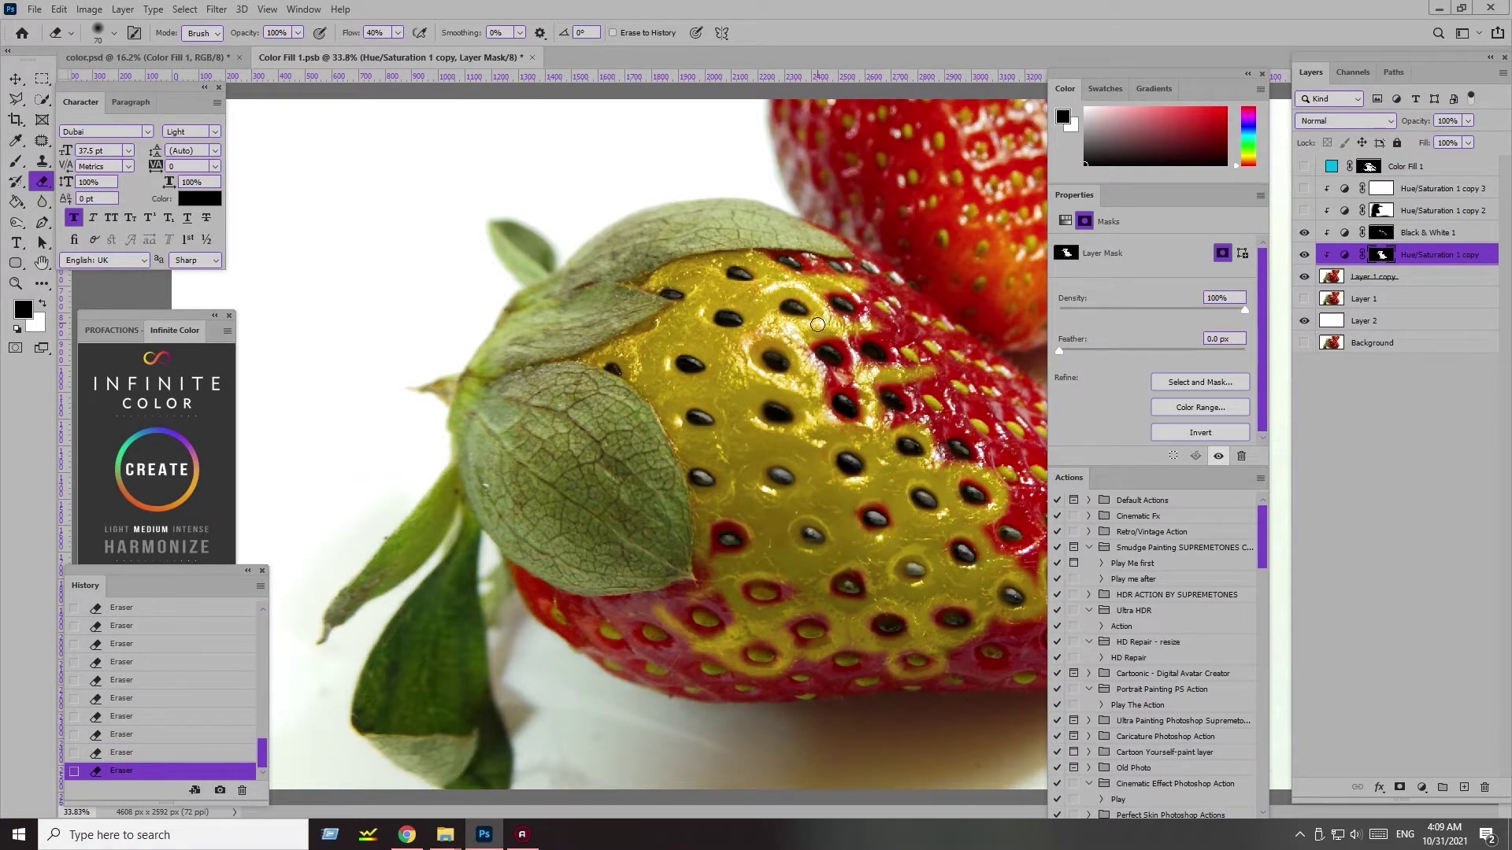
key("bracketleft")
key("bracketleft")
scroll(811, 512, "up", 1)
mouse_move(780, 520)
left_mouse_down()
mouse_move(839, 561)
mouse_move(392, 619)
left_mouse_up()
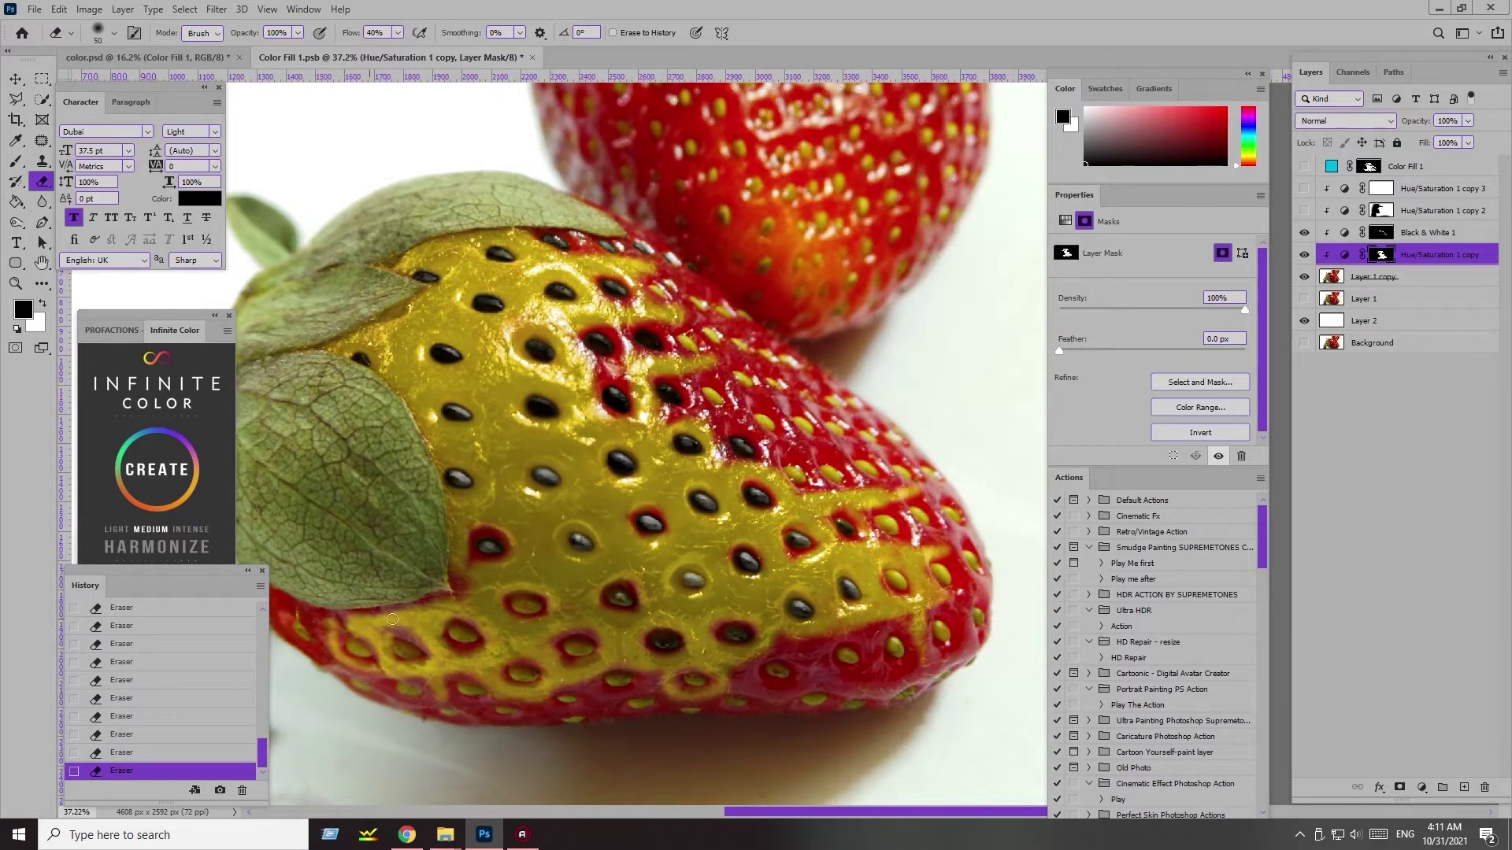
- Spread yellow over the lower left, lower right, beside the leaf and across the middle, undoing the last stroke
mouse_move(388, 684)
left_mouse_down()
mouse_move(319, 618)
mouse_move(453, 555)
mouse_move(460, 600)
left_mouse_up()
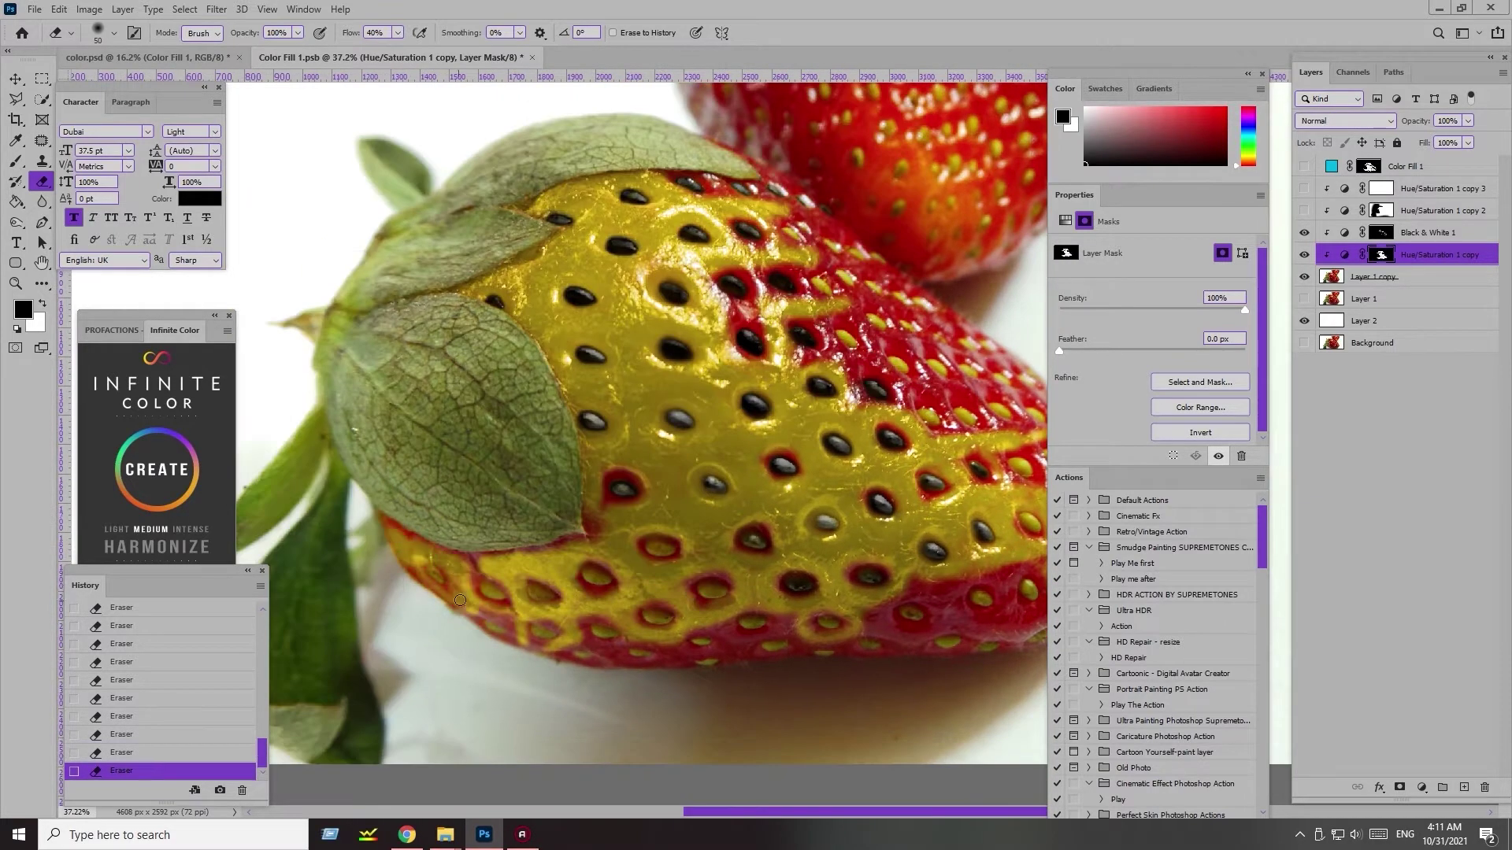
left_click_drag(616, 644, 726, 617)
mouse_move(875, 627)
left_mouse_down()
mouse_move(641, 617)
mouse_move(701, 579)
mouse_move(728, 508)
left_mouse_up()
mouse_move(752, 610)
left_mouse_down()
mouse_move(850, 556)
mouse_move(614, 572)
left_mouse_up()
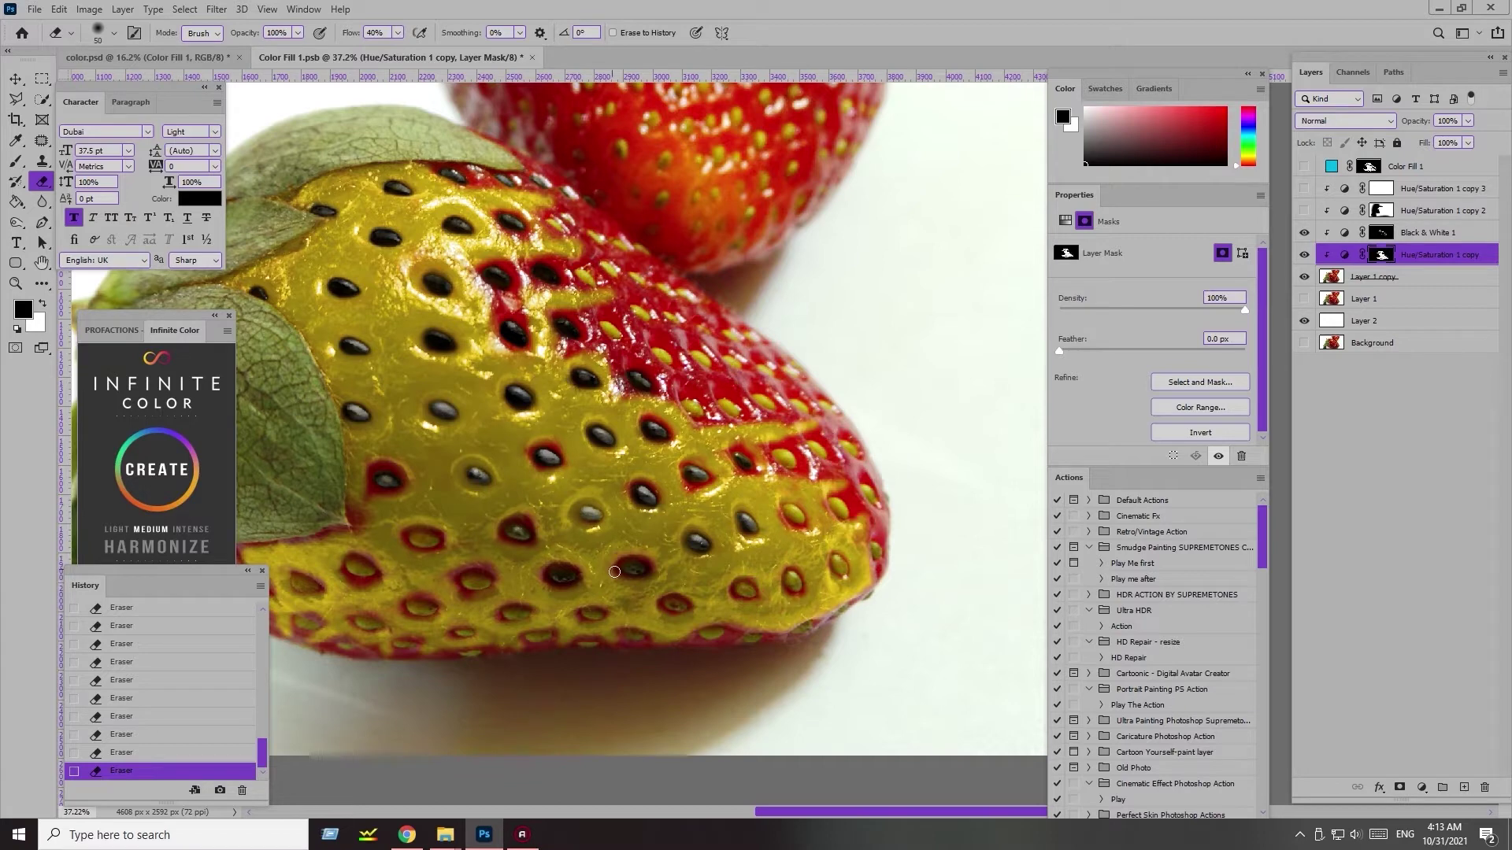
left_click_drag(398, 473, 372, 521)
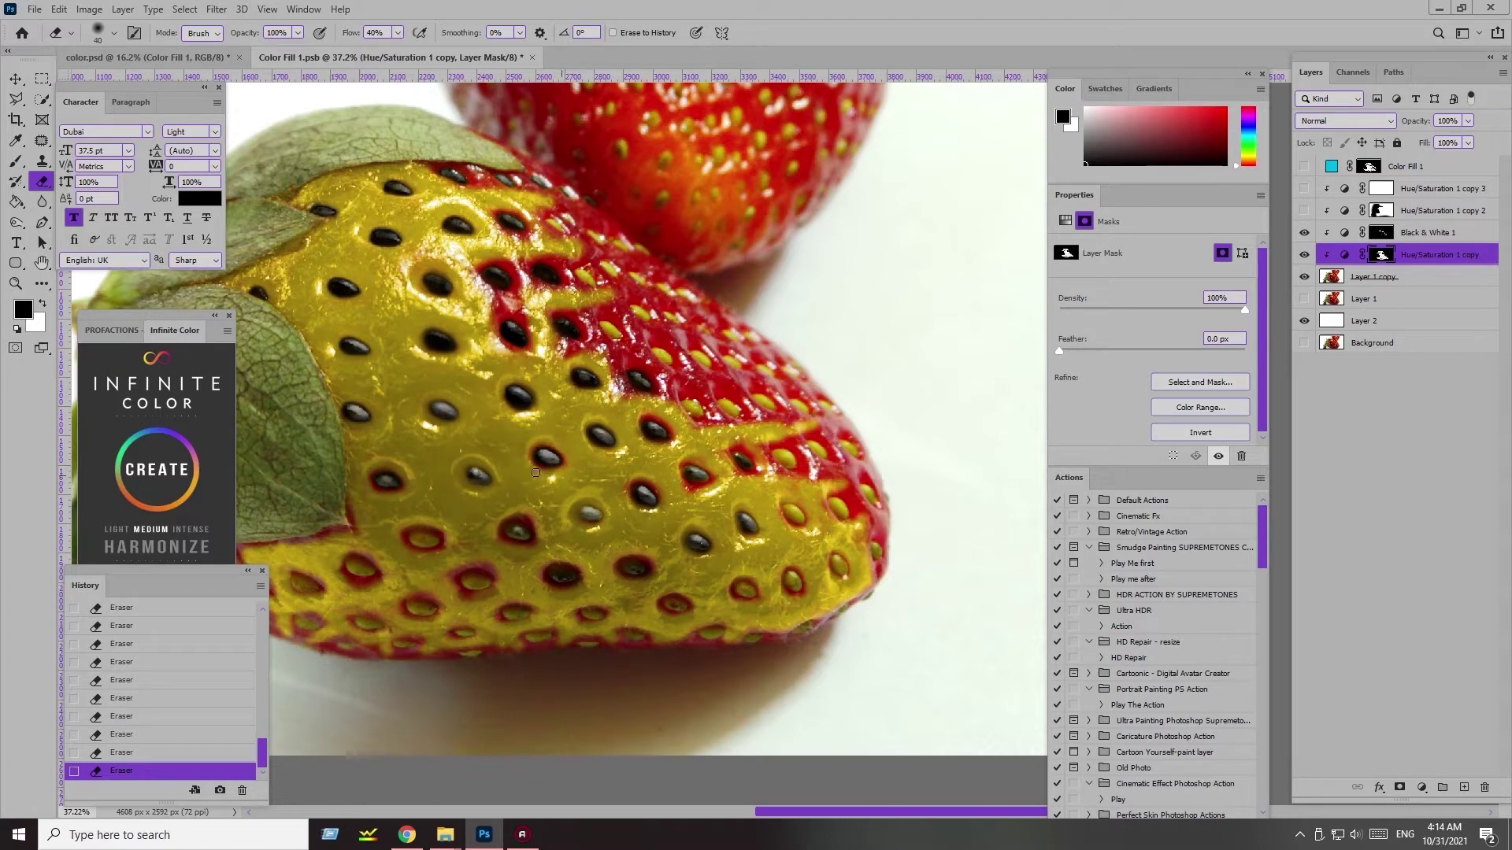
left_click_drag(727, 453, 802, 453)
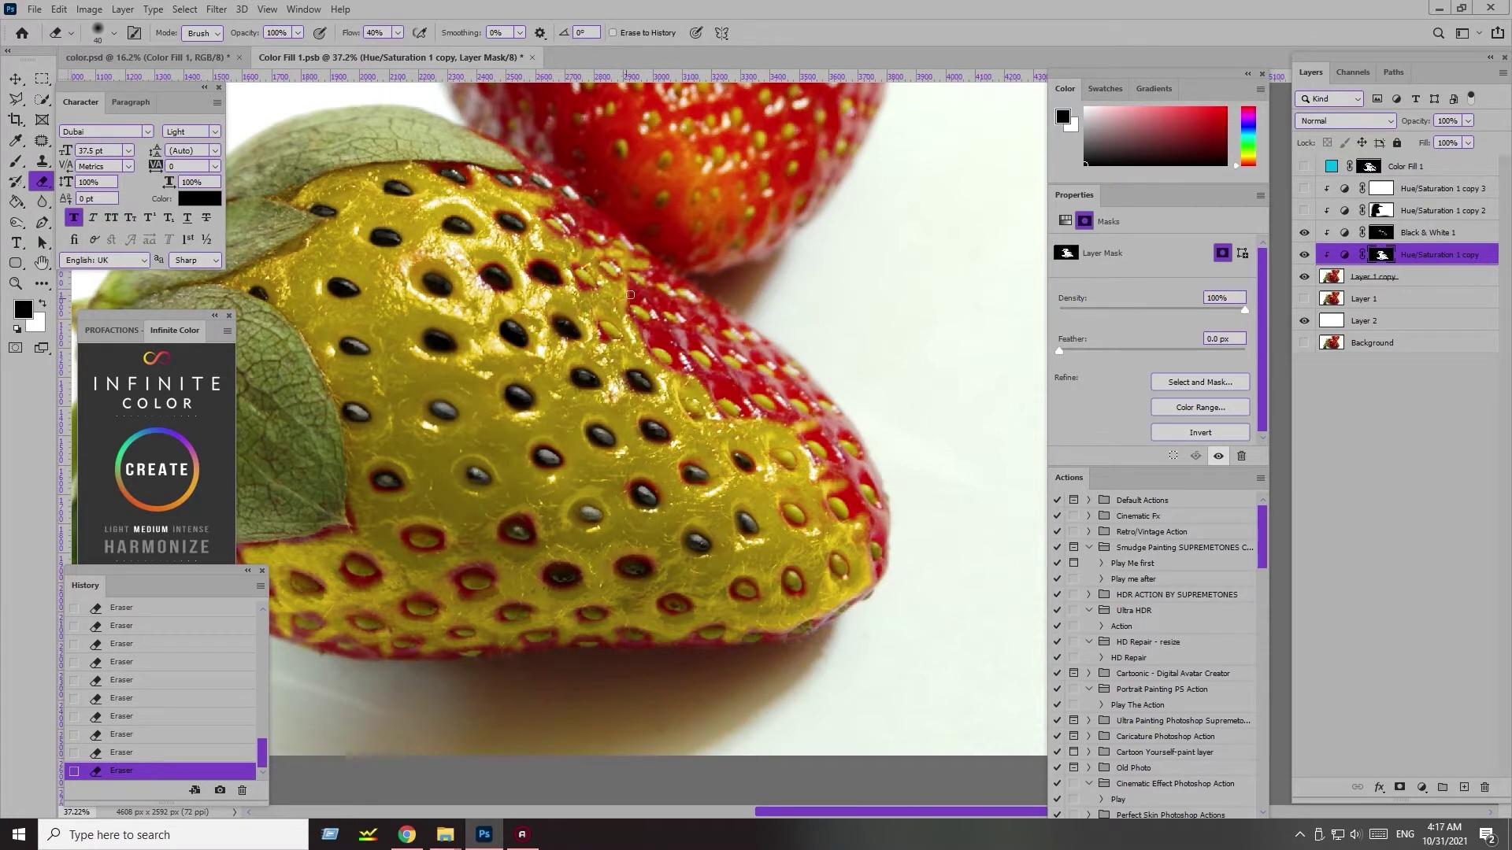
key("ctrl+z")
key("ctrl+z")
key("ctrl+z")
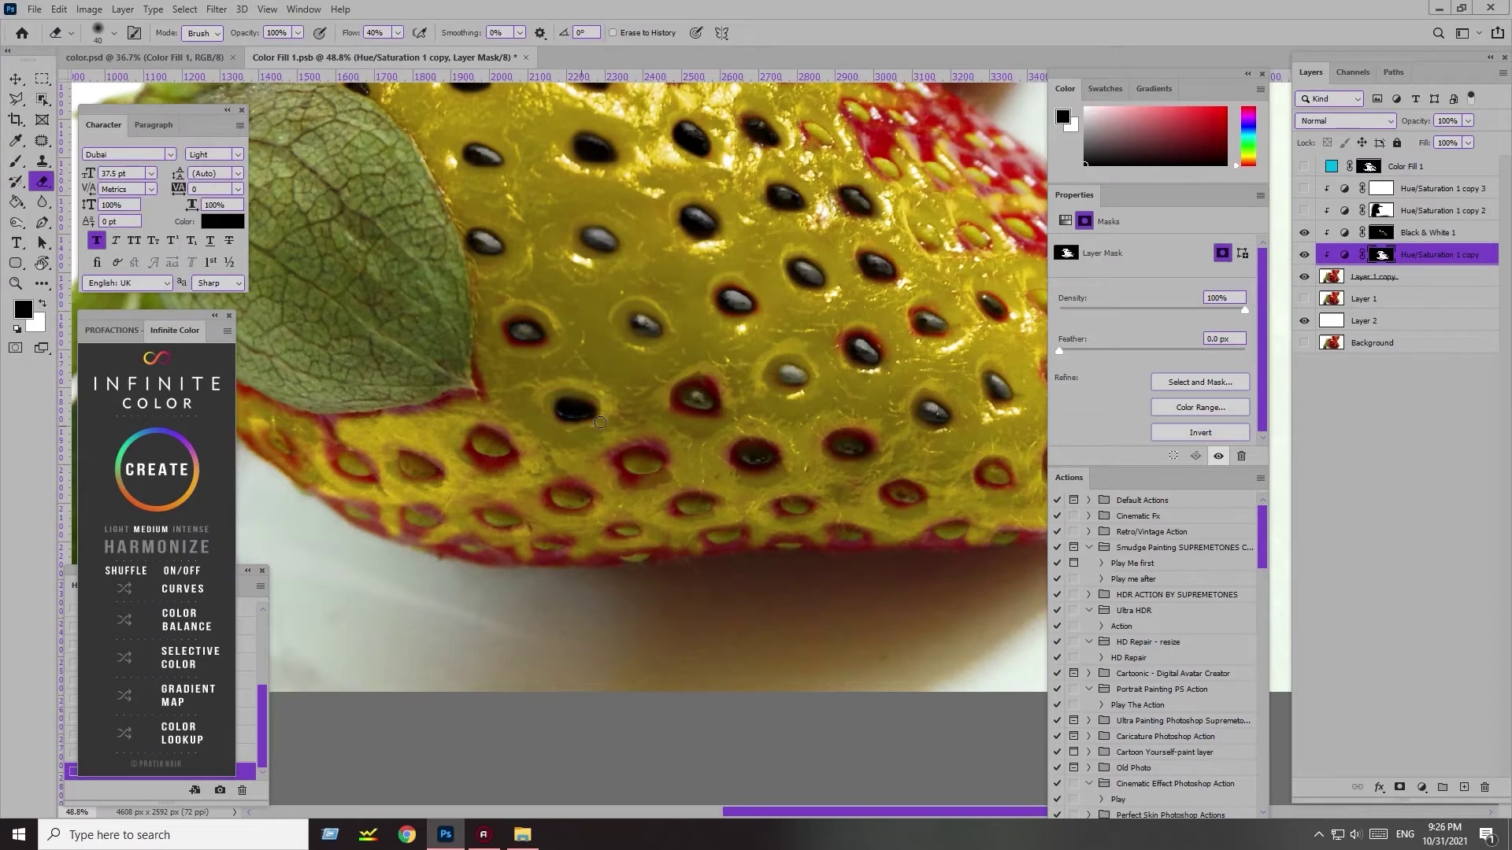
- Darken the seeds near the bottom and under the leaf on the Black & White 1 mask
left_click_drag(519, 331, 512, 346)
left_click_drag(572, 405, 590, 381)
left_click_drag(661, 437, 639, 423)
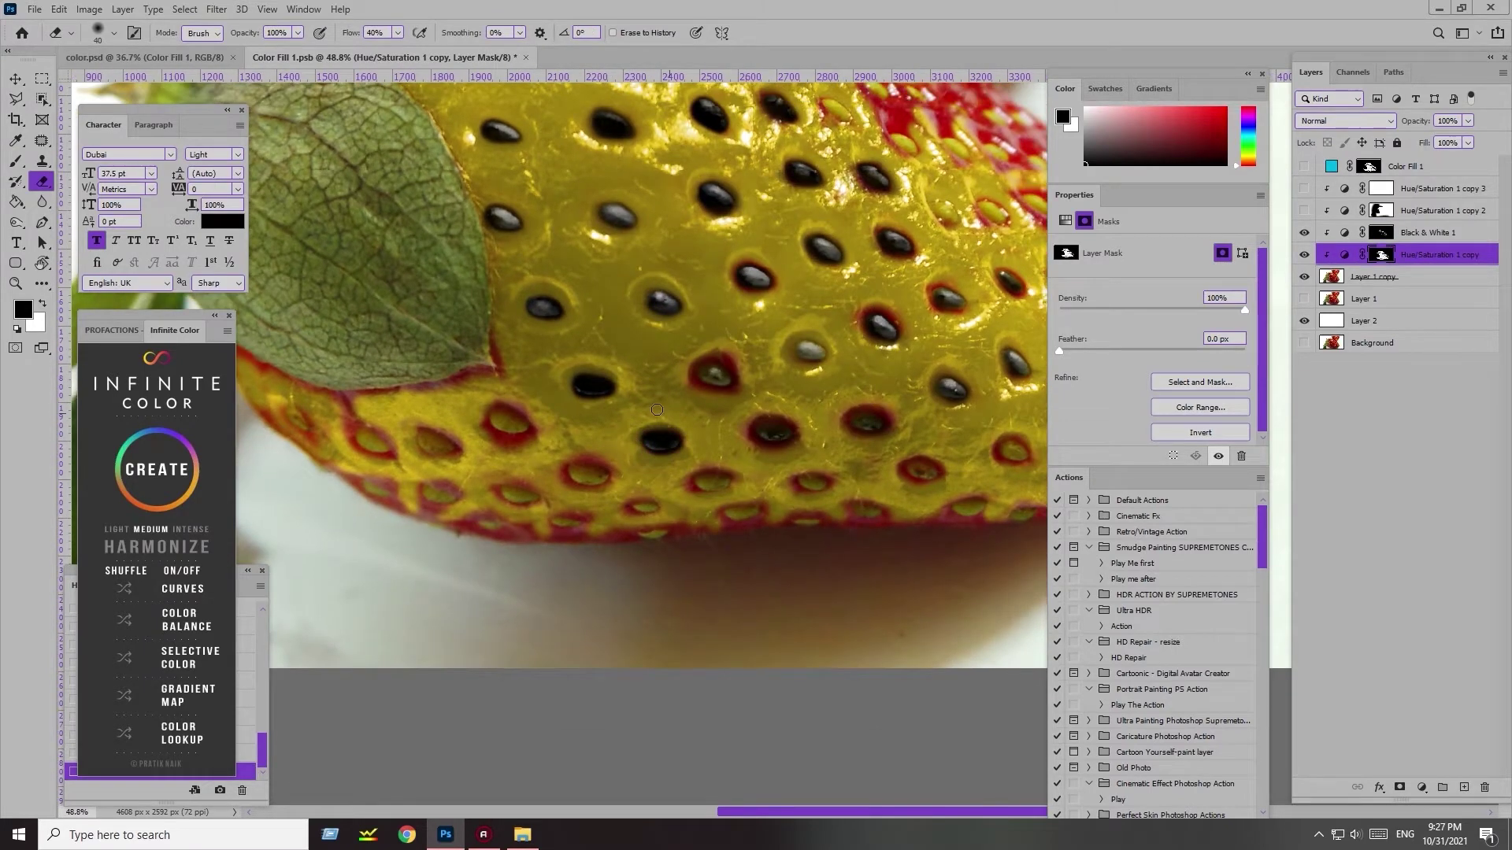
key("alt+bracketright")
left_click_drag(654, 386, 627, 372)
- Return to the Hue/Saturation 1 copy mask and turn red along the leaf edge yellow
key("b")
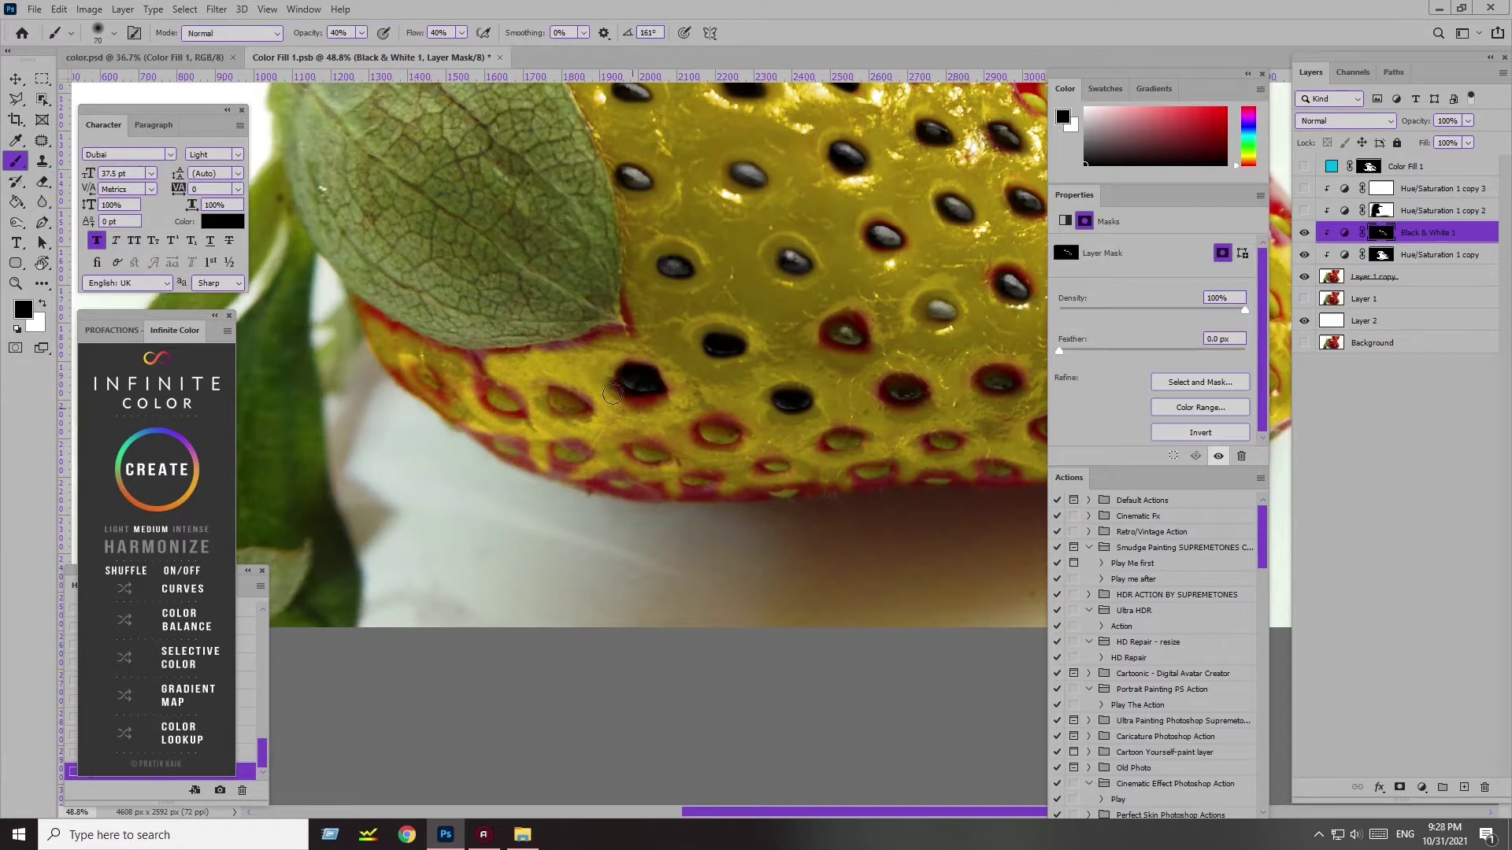
key("alt+bracketleft")
key("e")
key("b")
key("alt+bracketright")
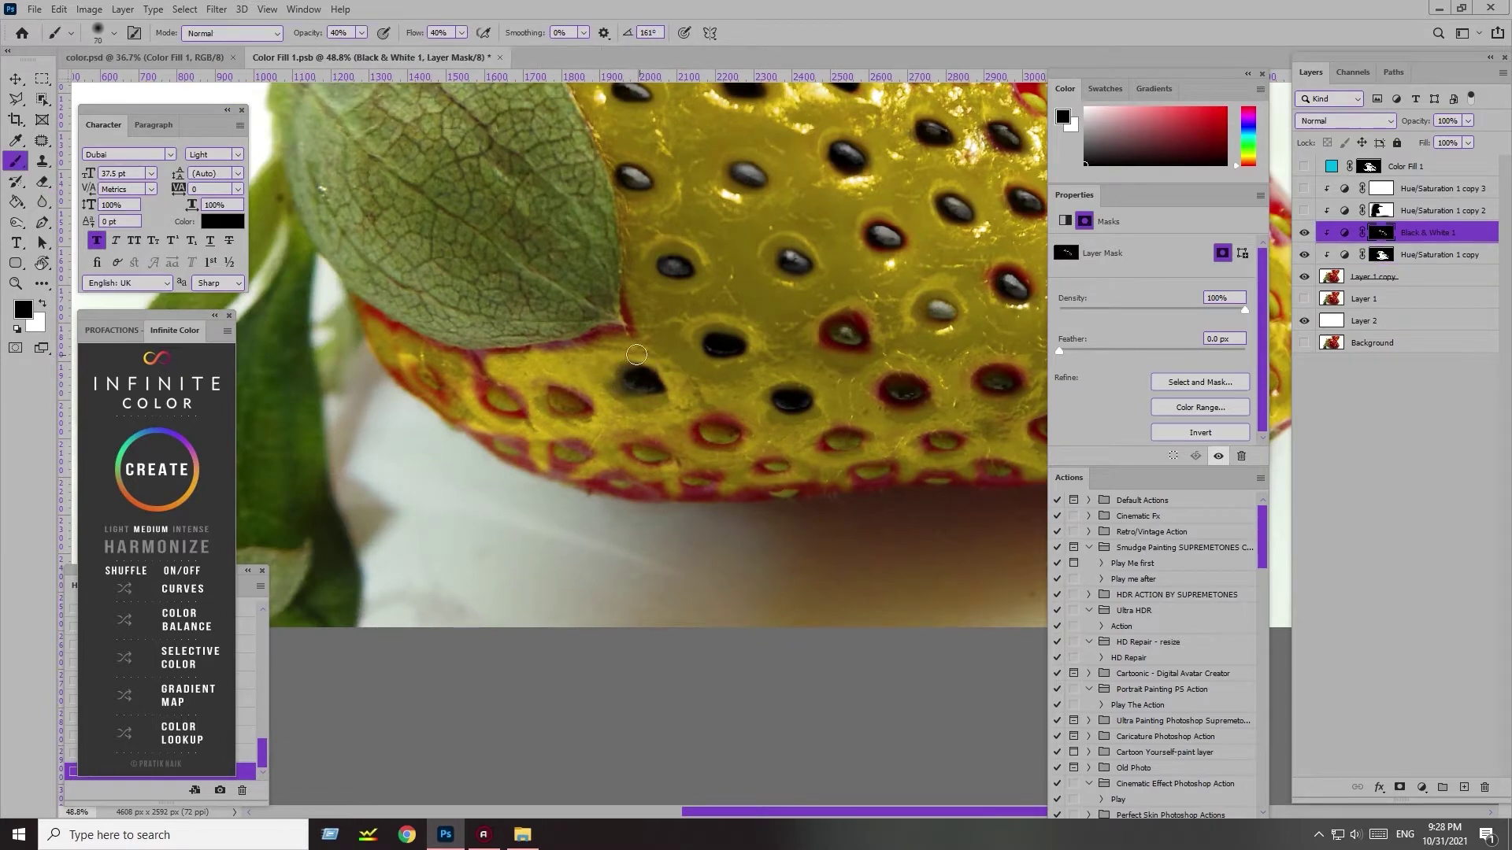
key("e")
key("bracketright")
key("bracketright")
key("bracketright")
key("alt+bracketleft")
scroll(638, 362, "up", 2)
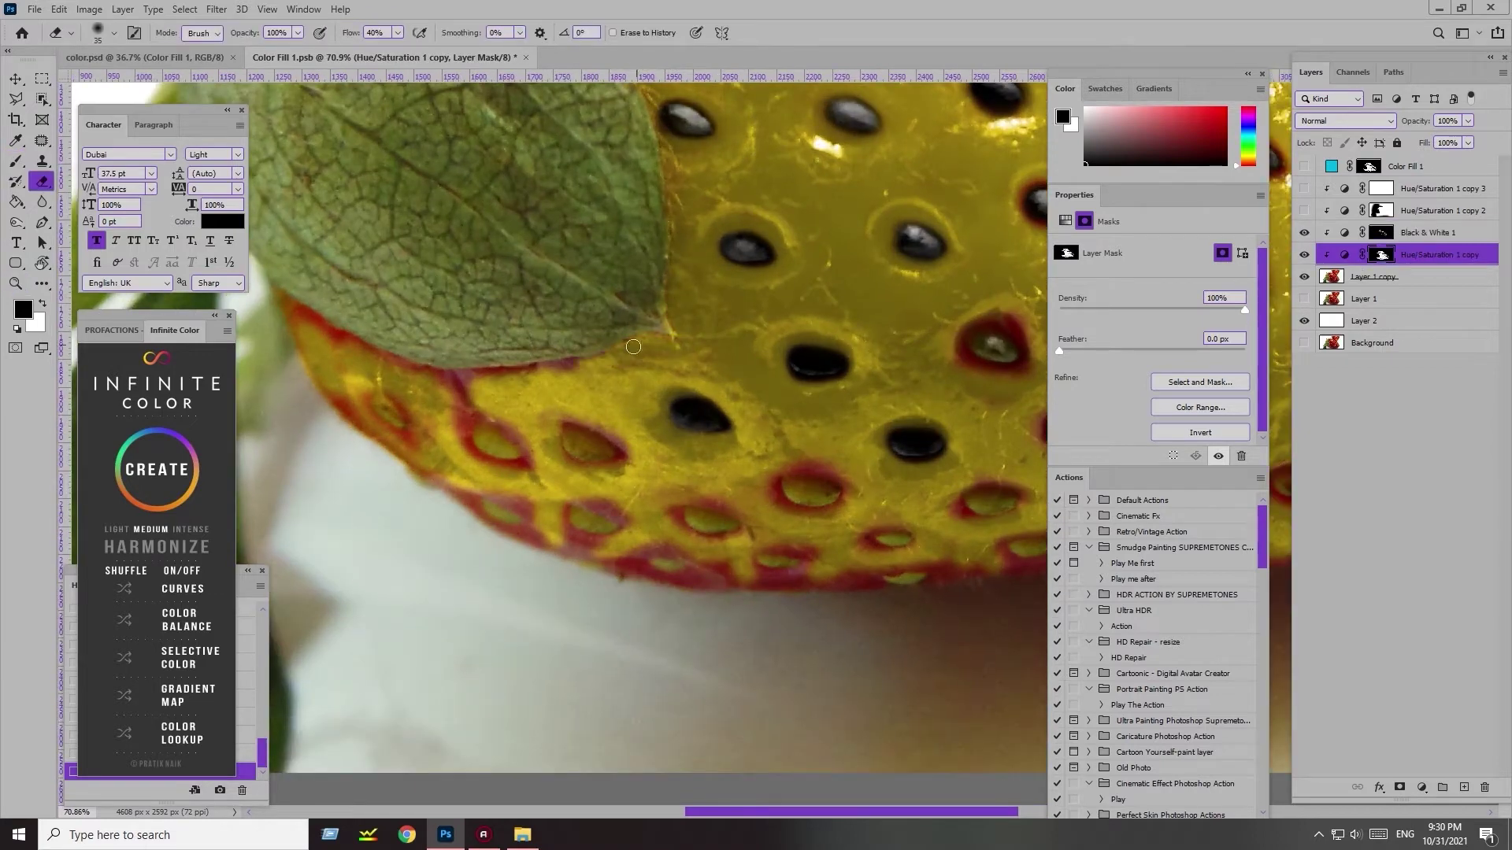
left_click_drag(633, 347, 370, 339)
- Turn the red fruit edge below the leaf yellow
key("b")
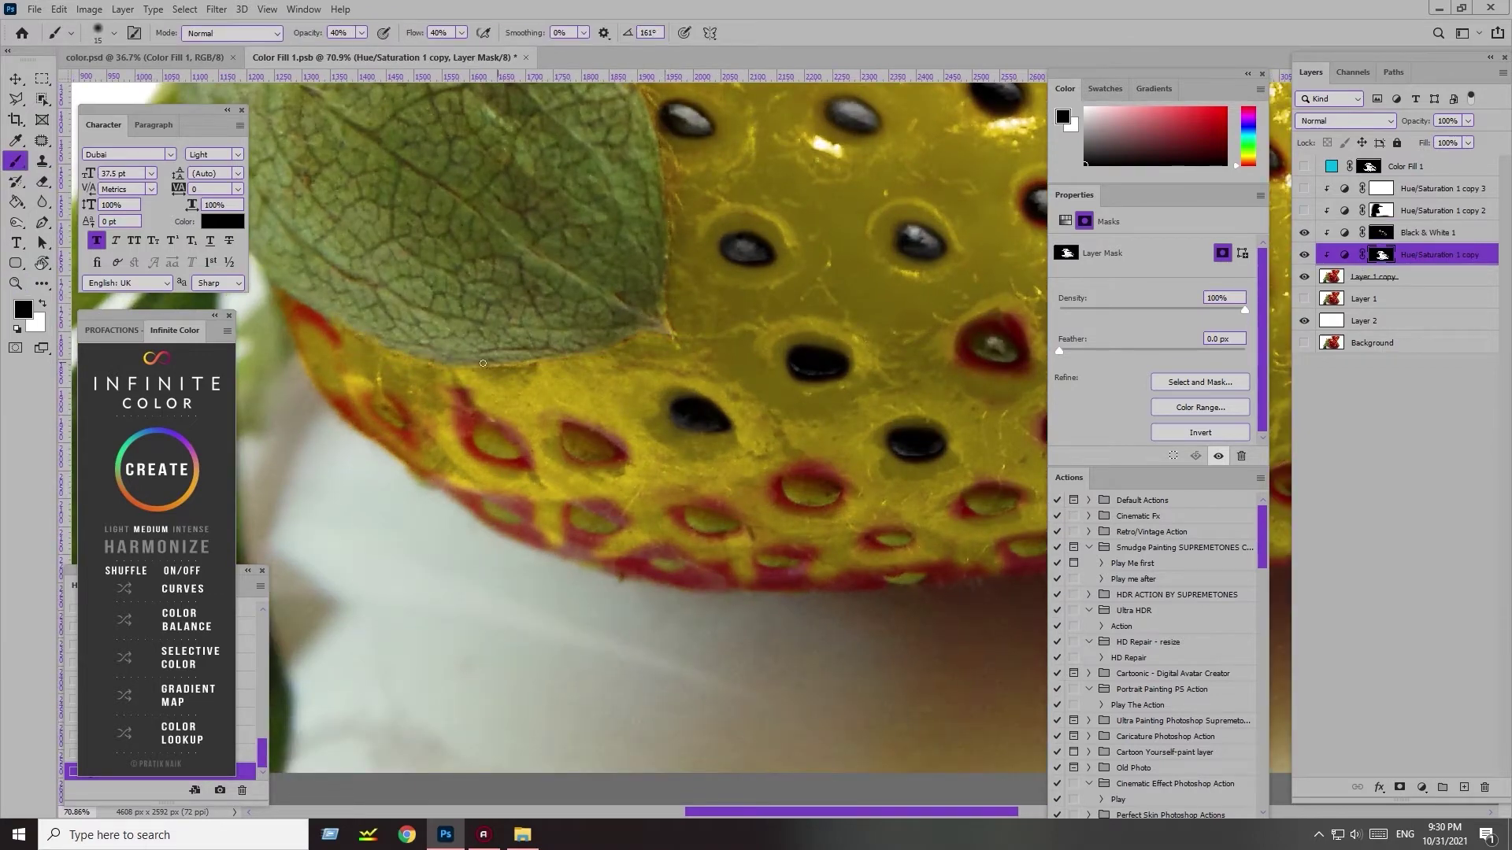
key("e")
key("bracketleft")
key("bracketleft")
left_click_drag(375, 416, 306, 352)
key("bracketright")
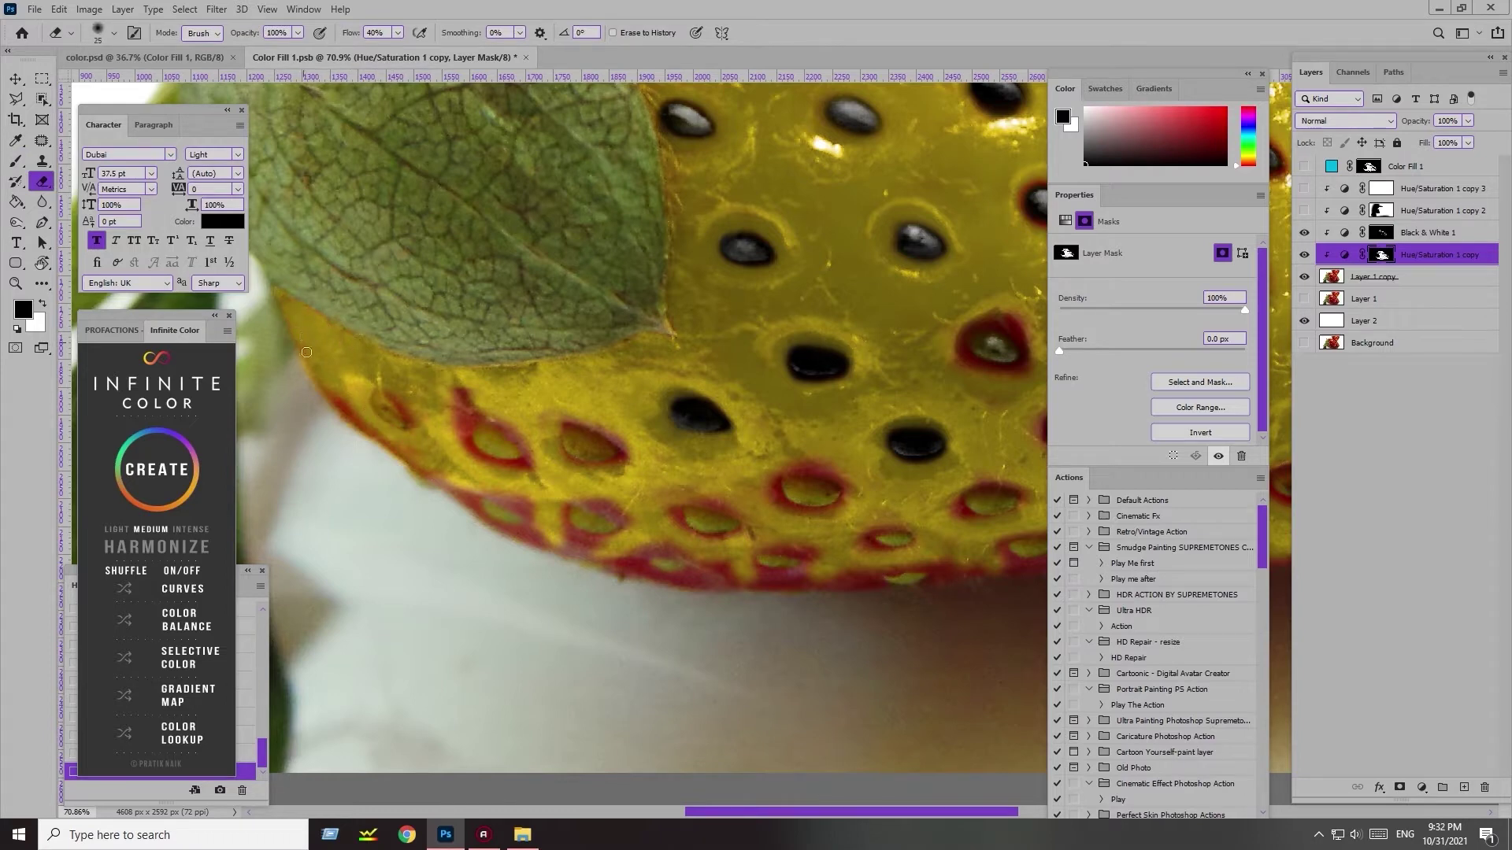
left_click_drag(338, 390, 409, 408)
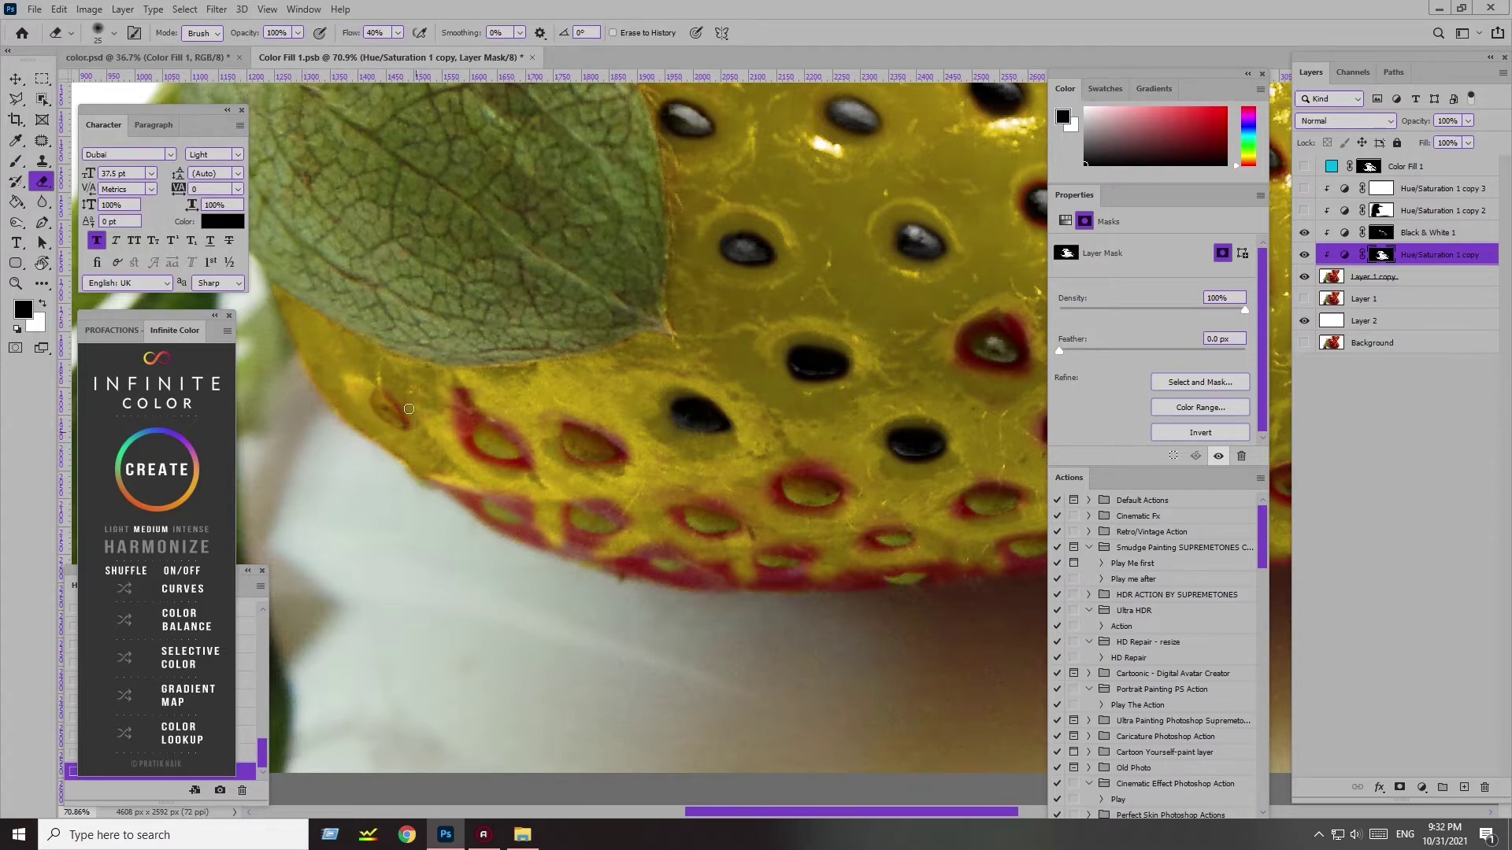
- Darken two seeds on the Black & White 1 mask and erase their red rims with a 20 px brush
key("alt+bracketright")
left_click_drag(496, 445, 480, 433)
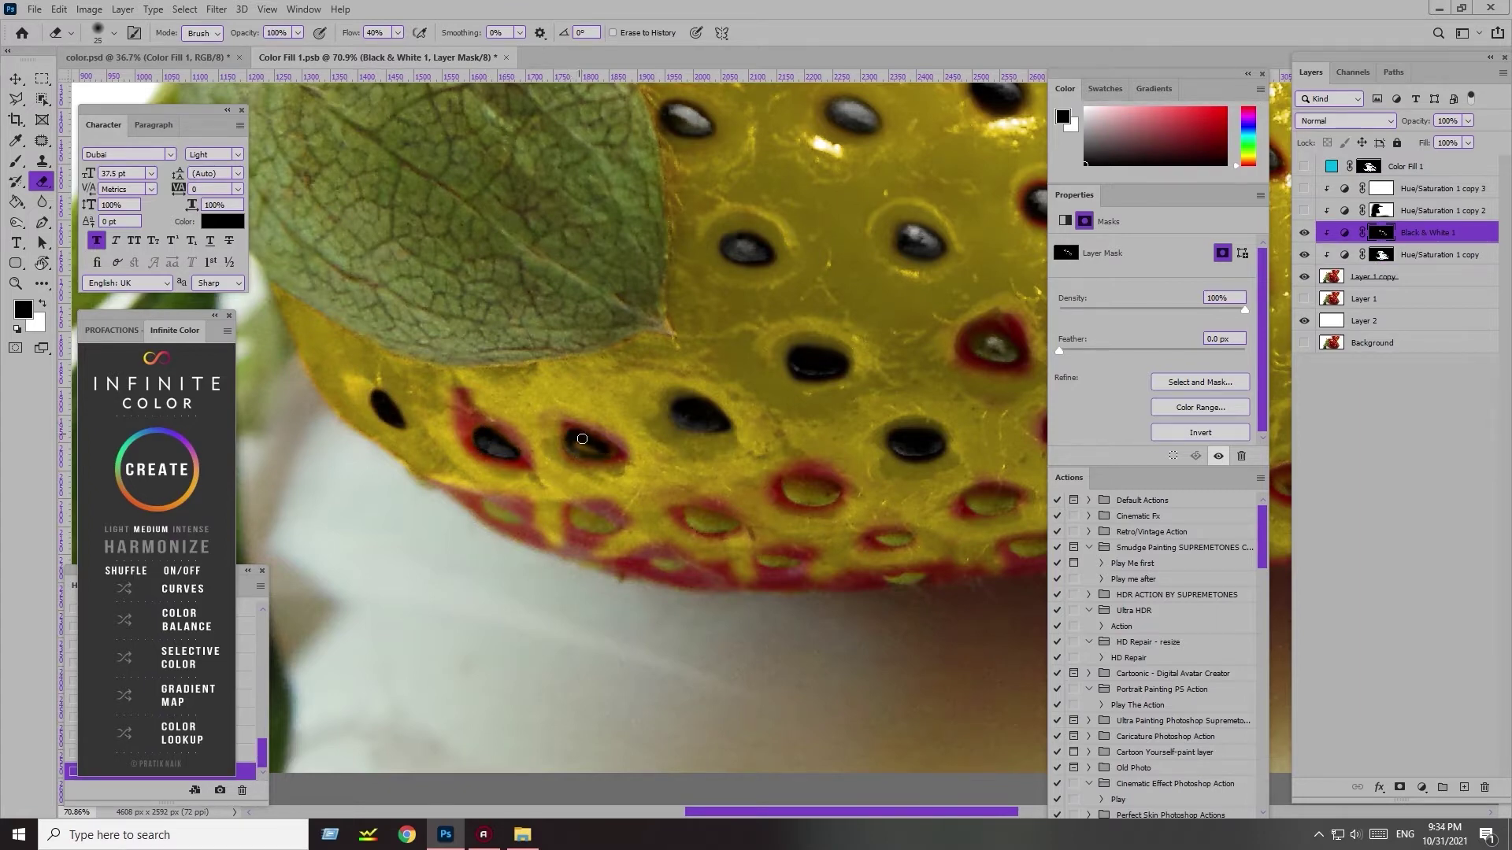
key("alt+bracketleft")
left_click_drag(598, 448, 638, 450)
right_click(602, 450)
key("Escape")
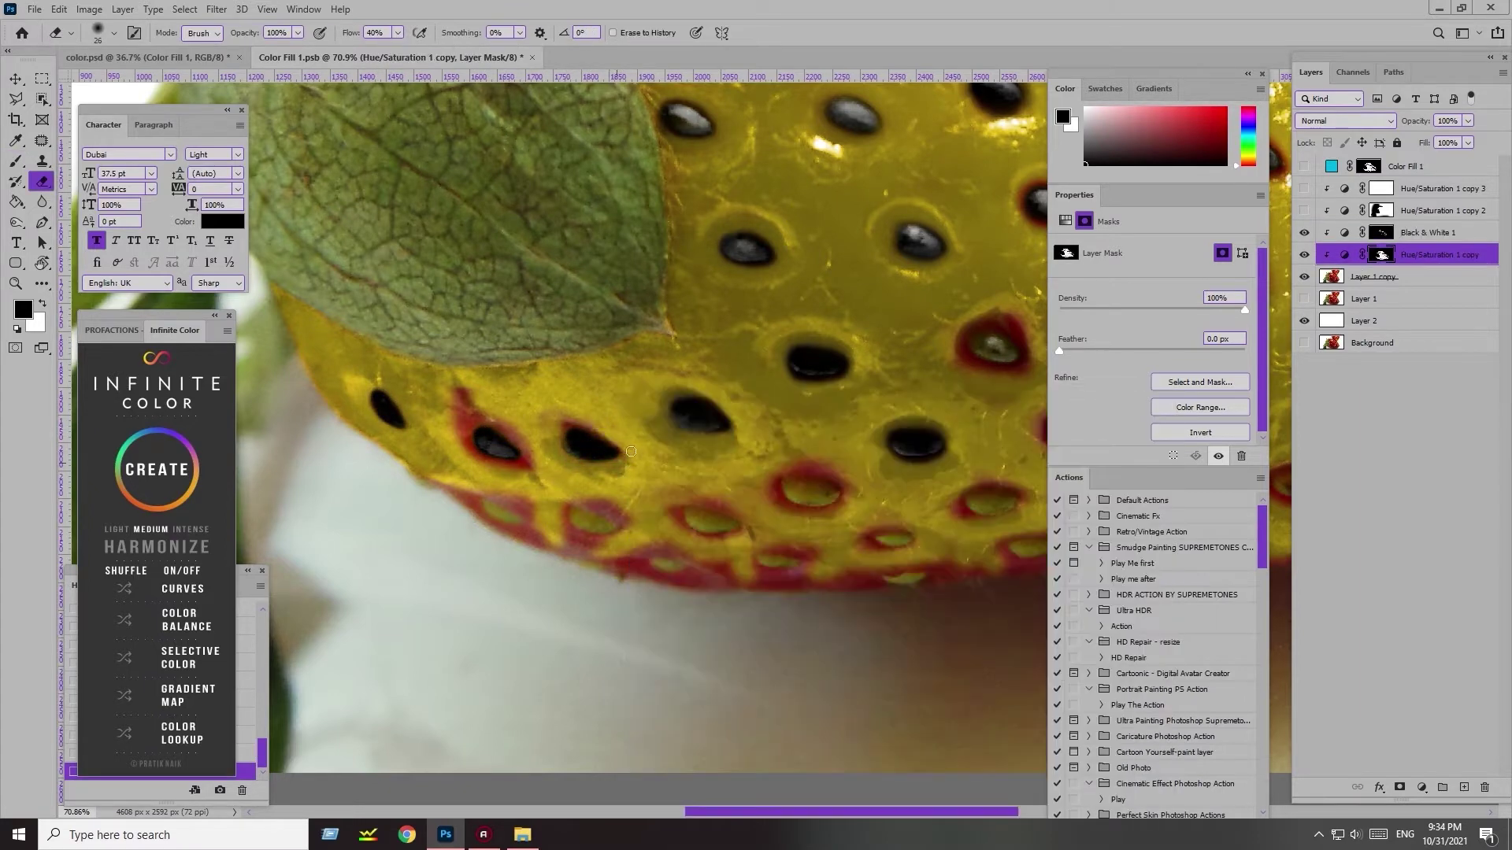
key("alt+bracketright")
key("bracketleft")
key("bracketleft")
key("bracketleft")
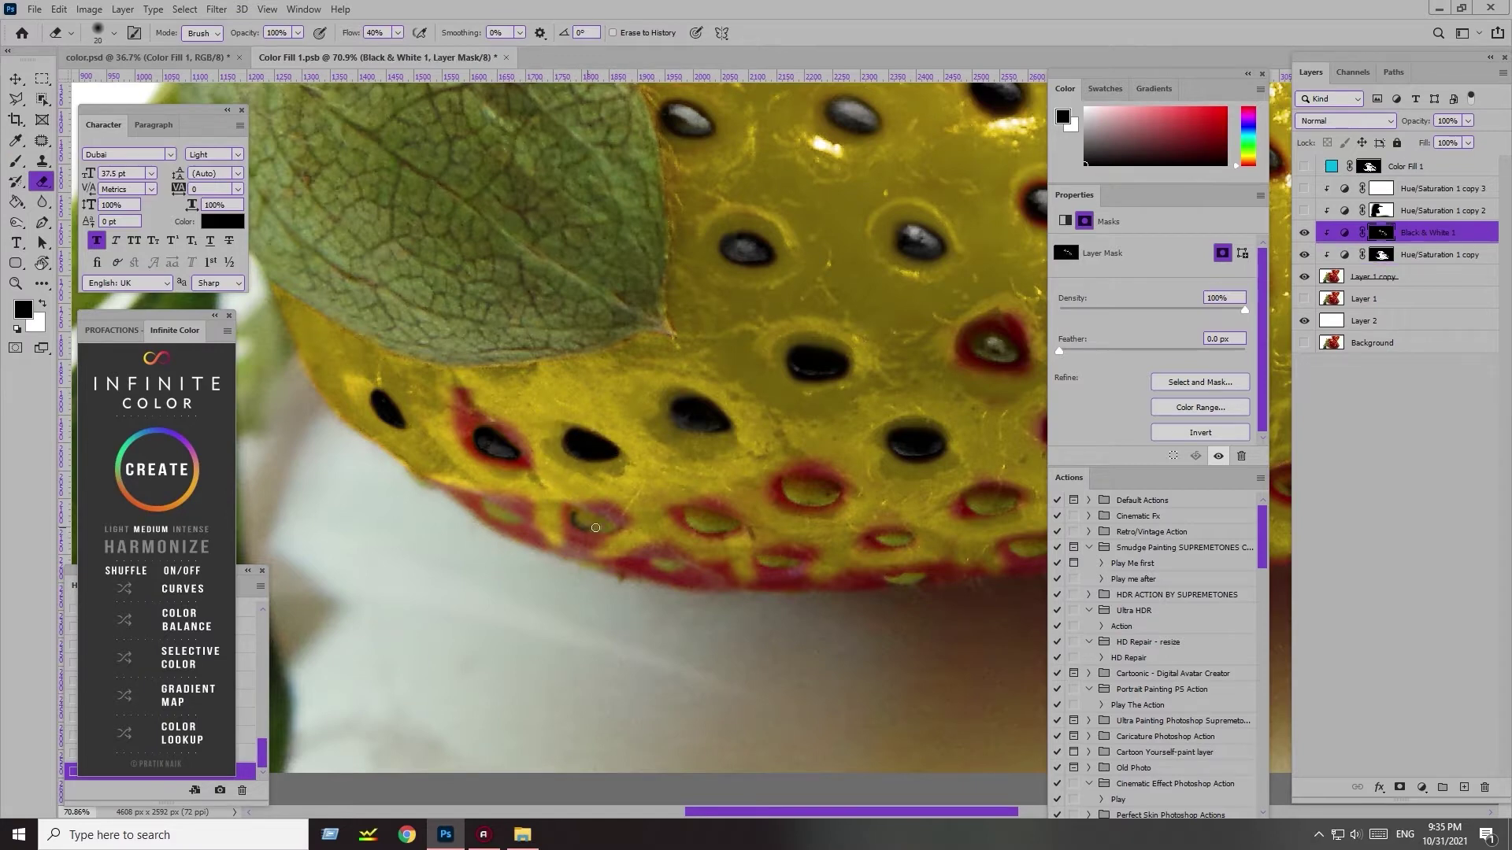
left_click_drag(575, 512, 612, 510)
key("alt+bracketleft")
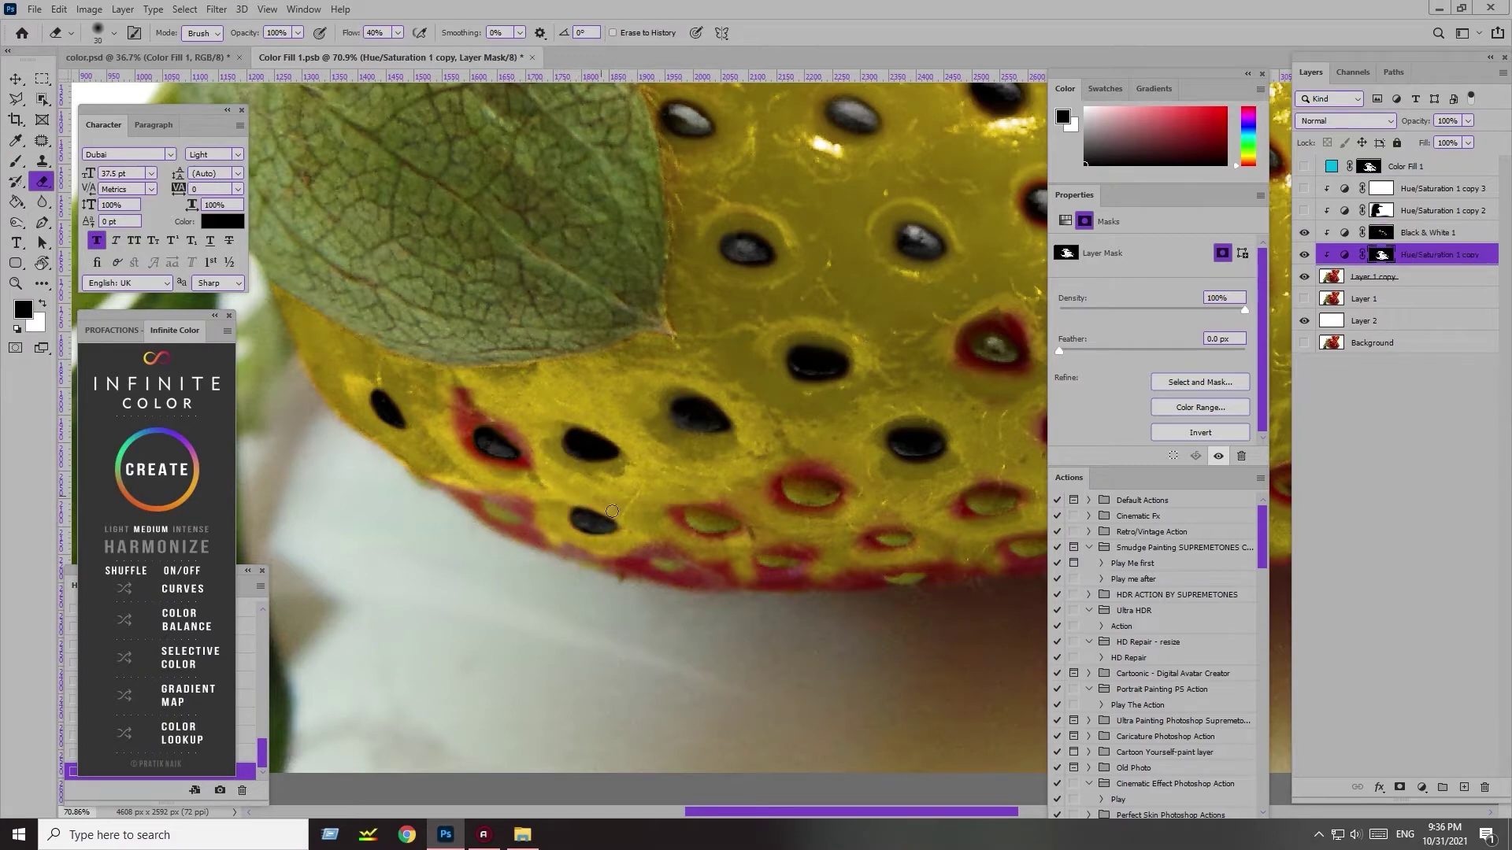
left_click_drag(471, 425, 509, 462)
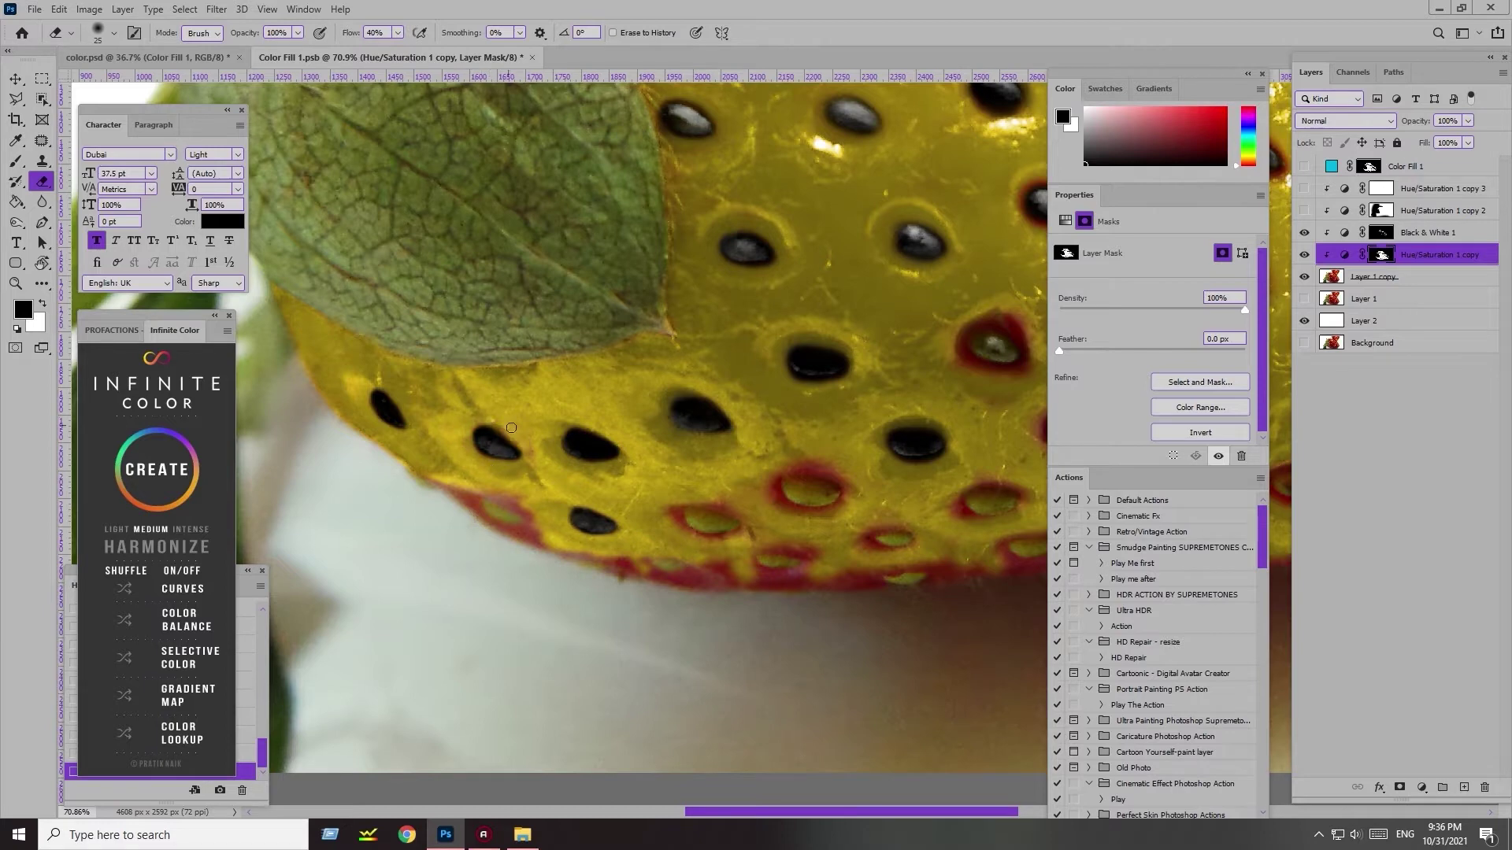
- Zoom closer on the lower edge and erase its red rim with a 15 px eraser
scroll(442, 477, "up", 2)
key("alt+bracketright")
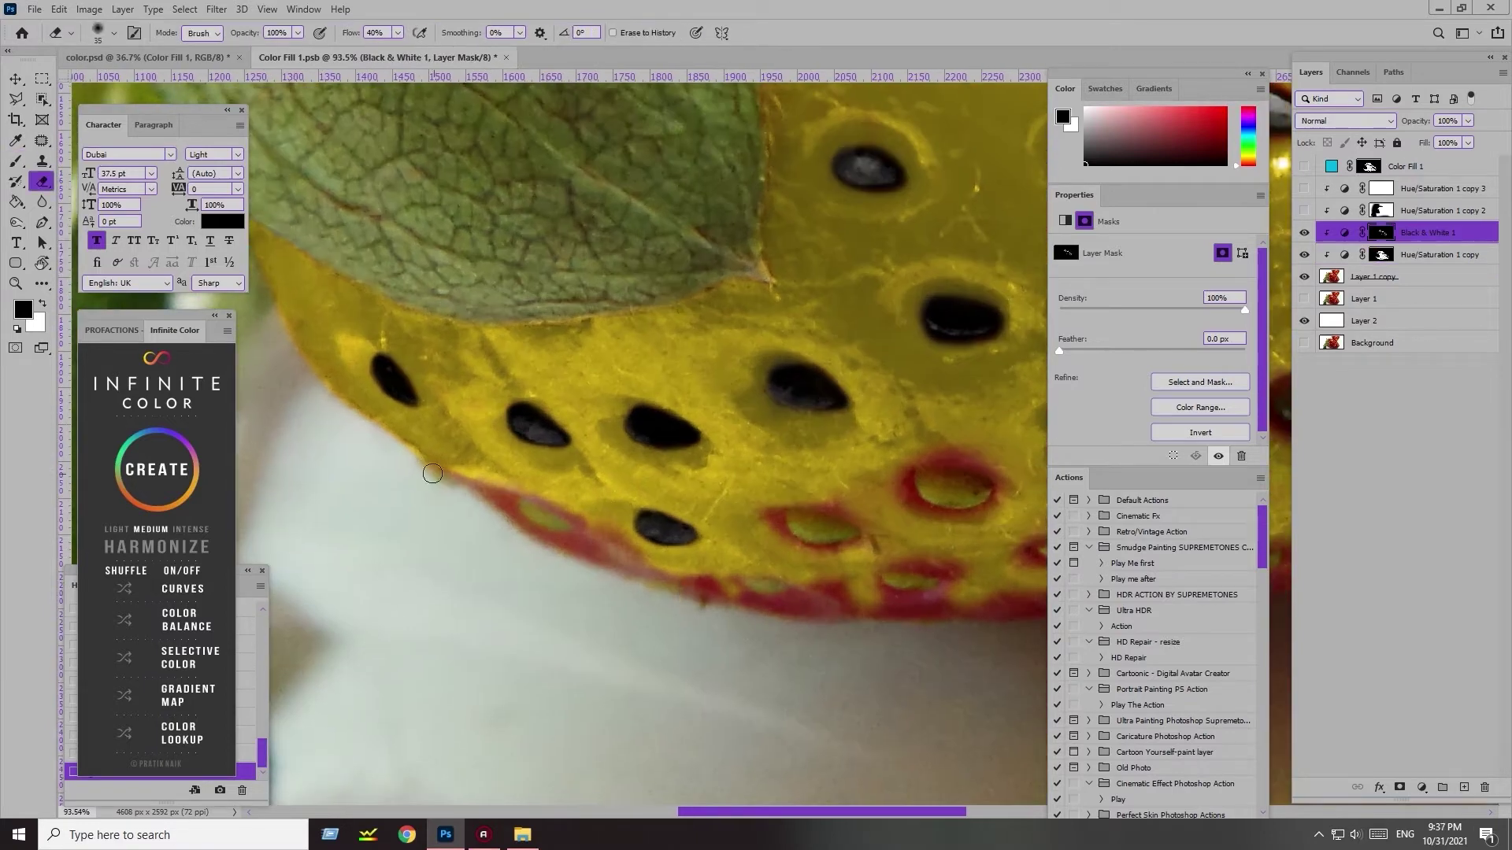
key("alt+bracketleft")
key("bracketright")
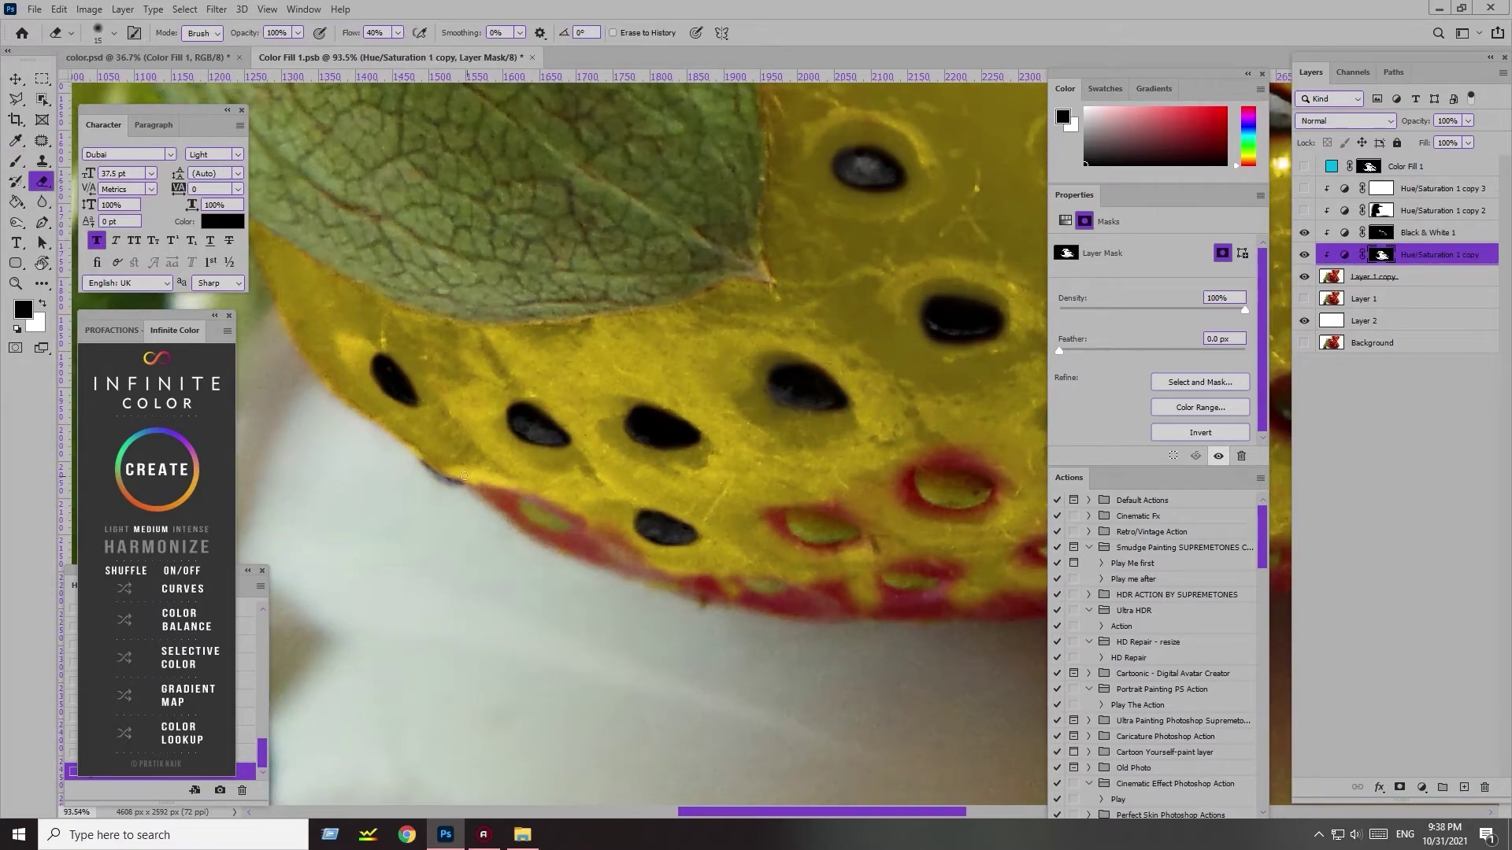
left_click_drag(507, 495, 523, 504)
- Darken the seed near the lower edge on the Black & White 1 mask
key("alt+bracketright")
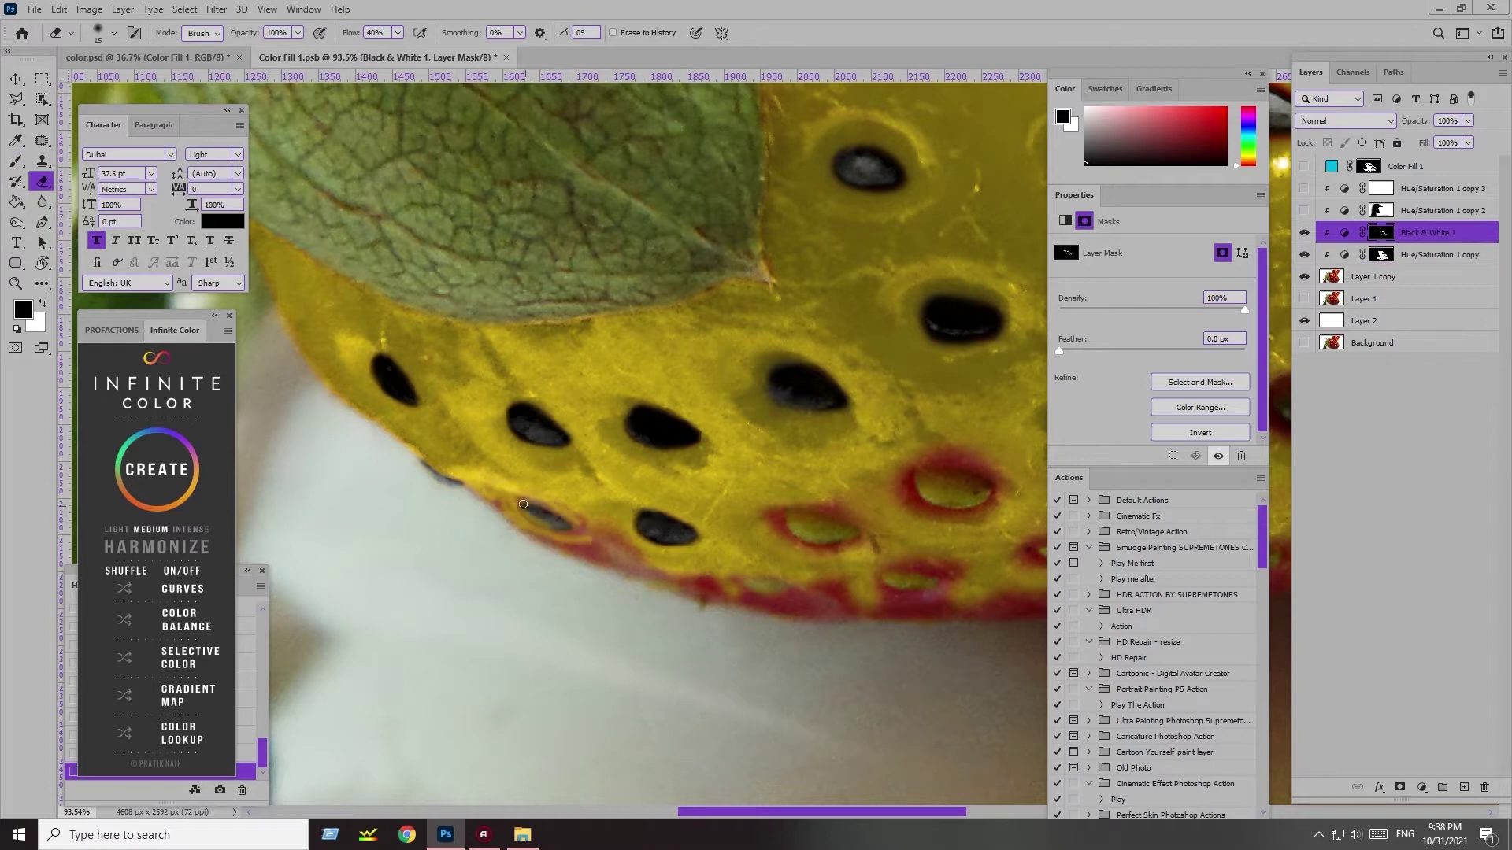
key("alt+bracketleft")
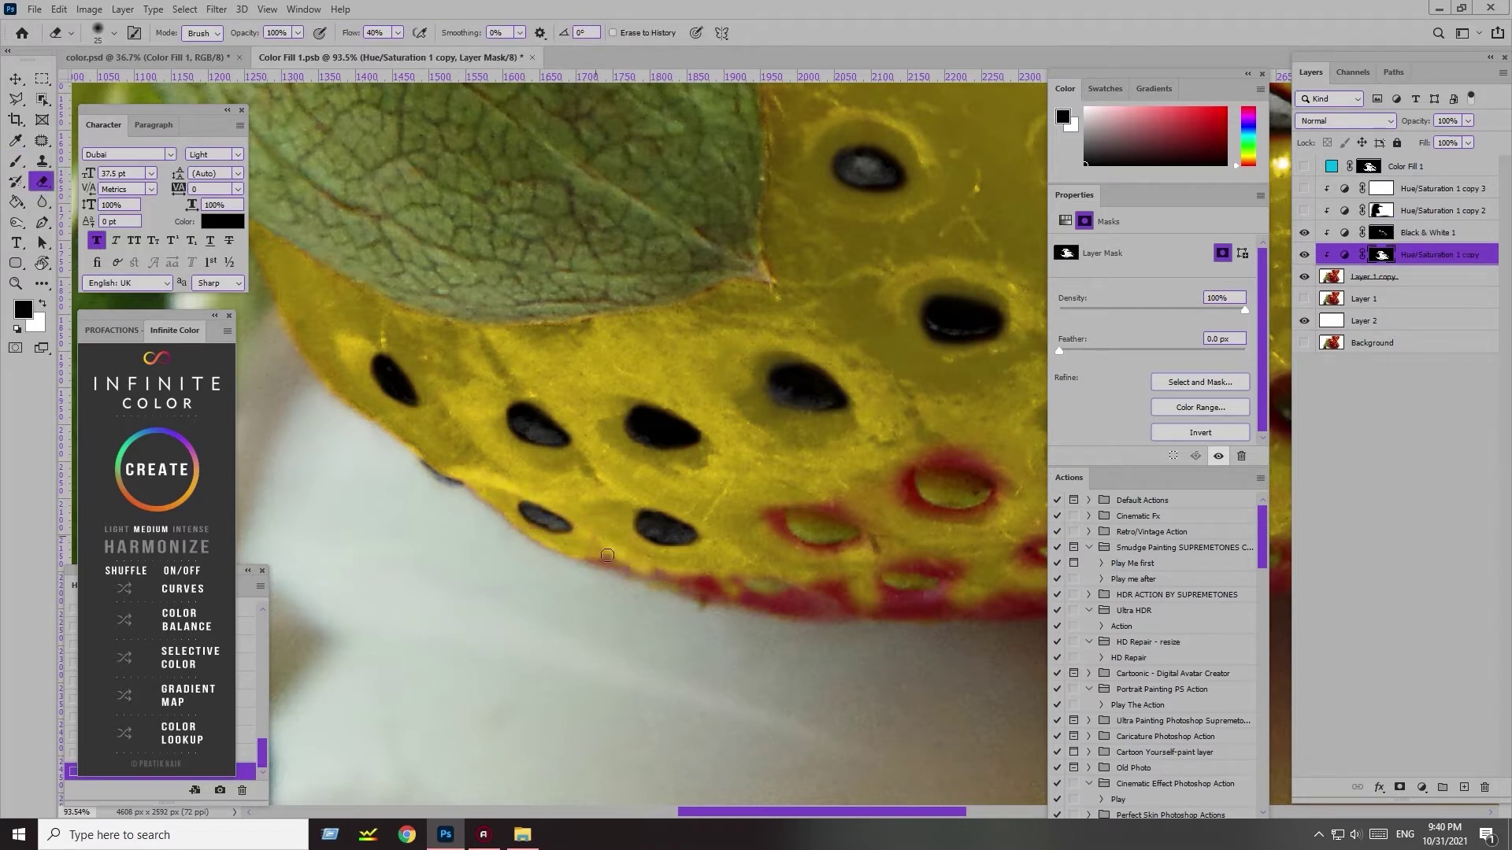
key("b")
scroll(787, 472, "down", 2)
scroll(866, 433, "right", 3)
key("alt+bracketright")
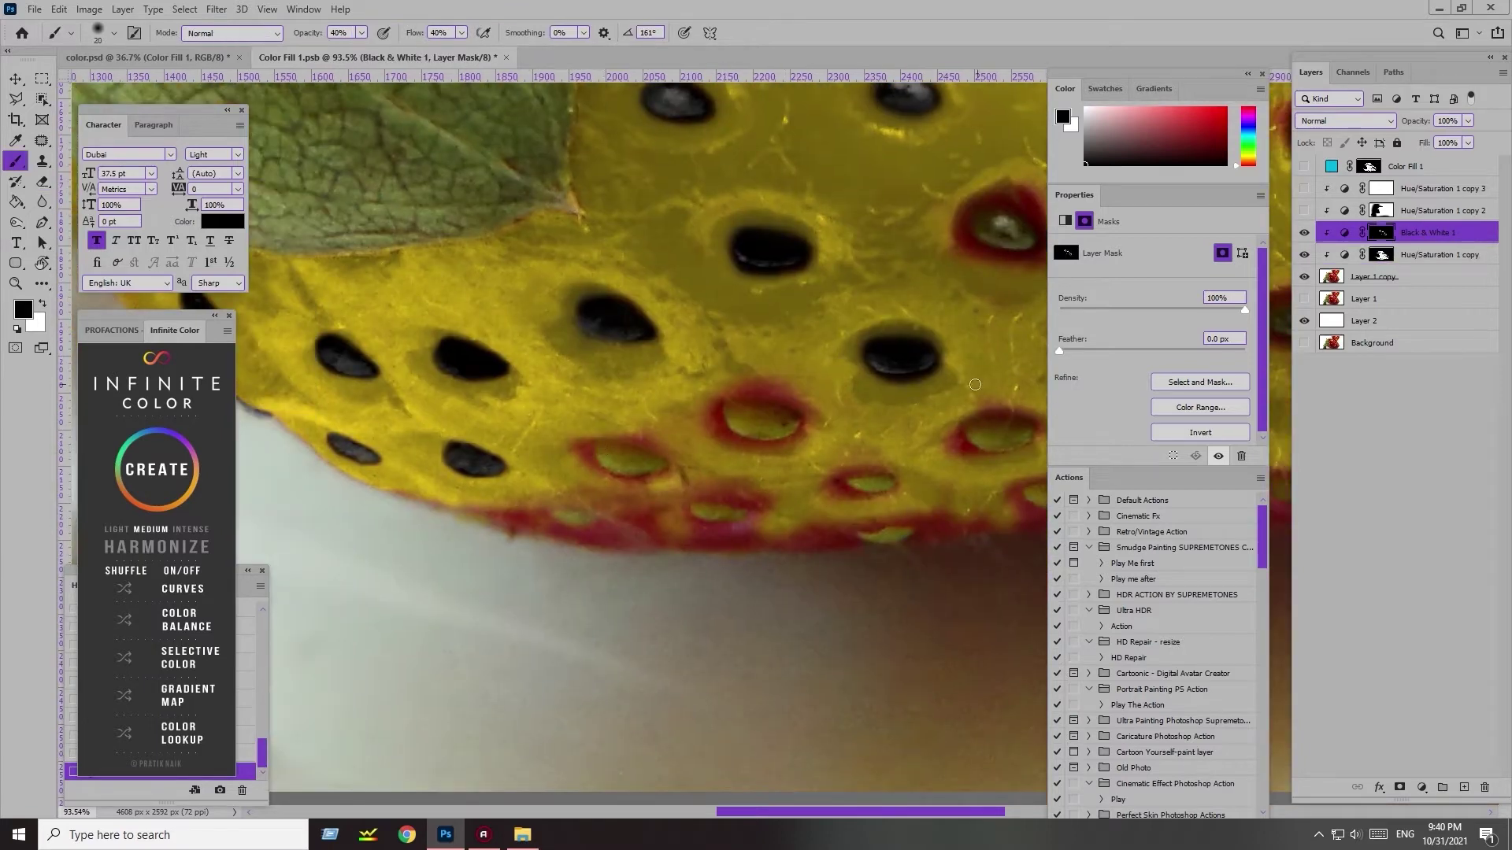
key("e")
left_click_drag(607, 457, 646, 457)
key("bracketright")
- Darken the bottom-edge seed and the small seed beside it using 10 and 9 px brushes
key("alt+bracketleft")
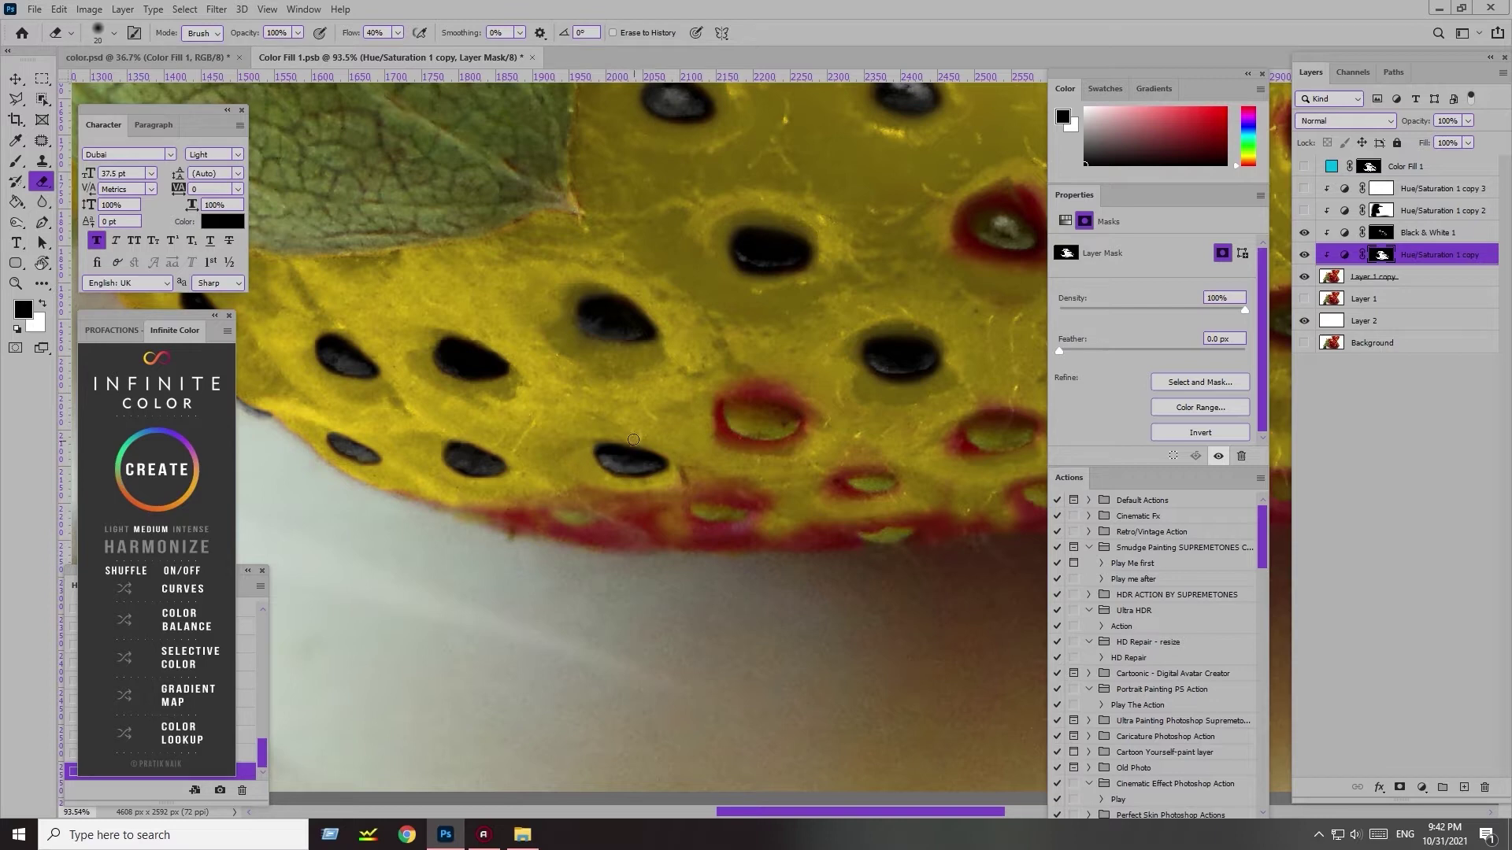
key("alt+bracketright")
key("bracketleft")
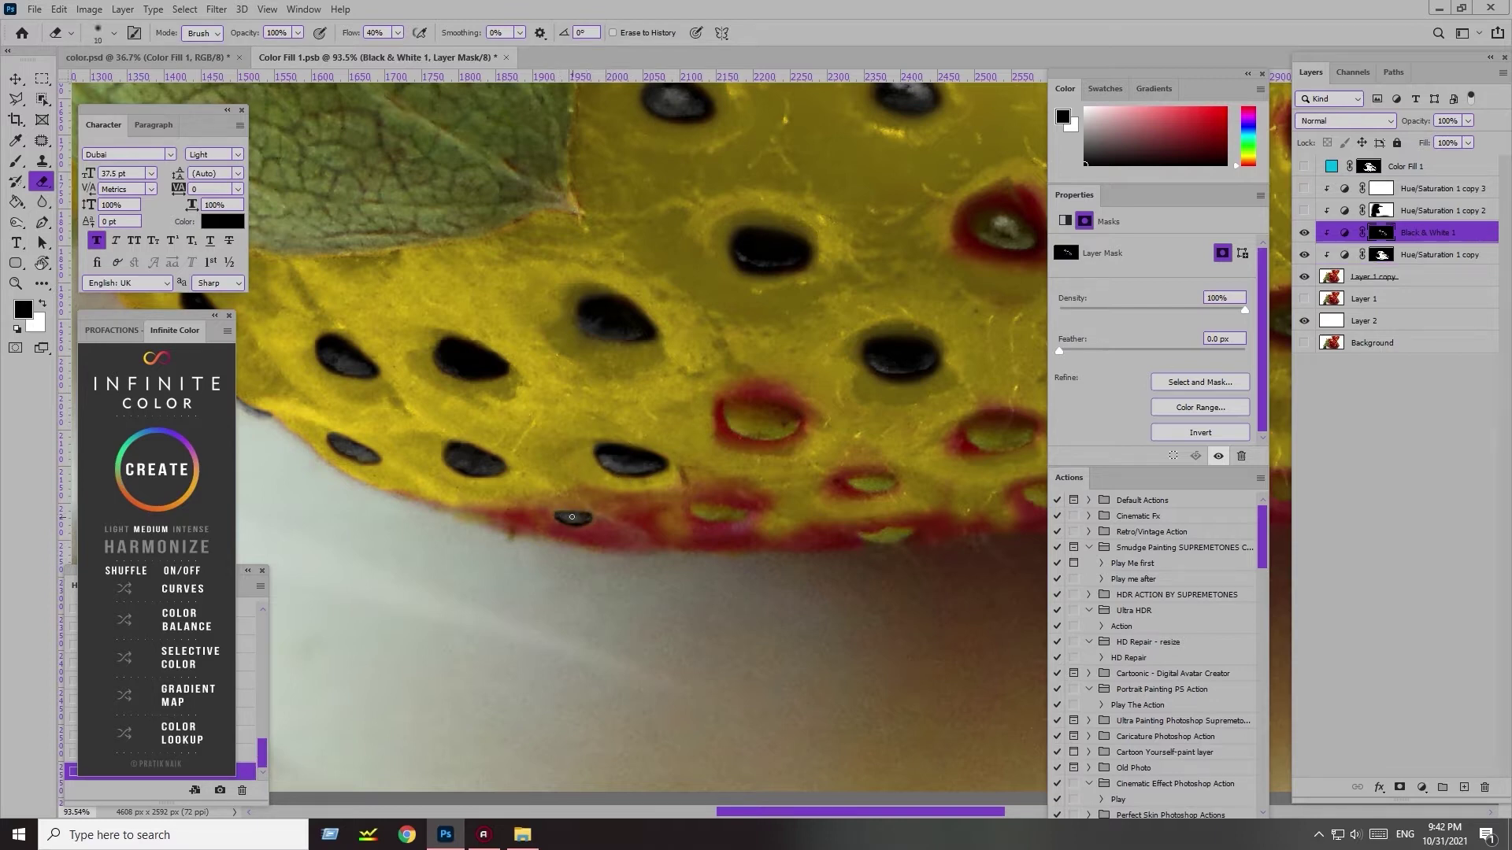
left_click_drag(698, 509, 744, 512)
key("bracketright")
key("bracketright")
key("alt+bracketleft")
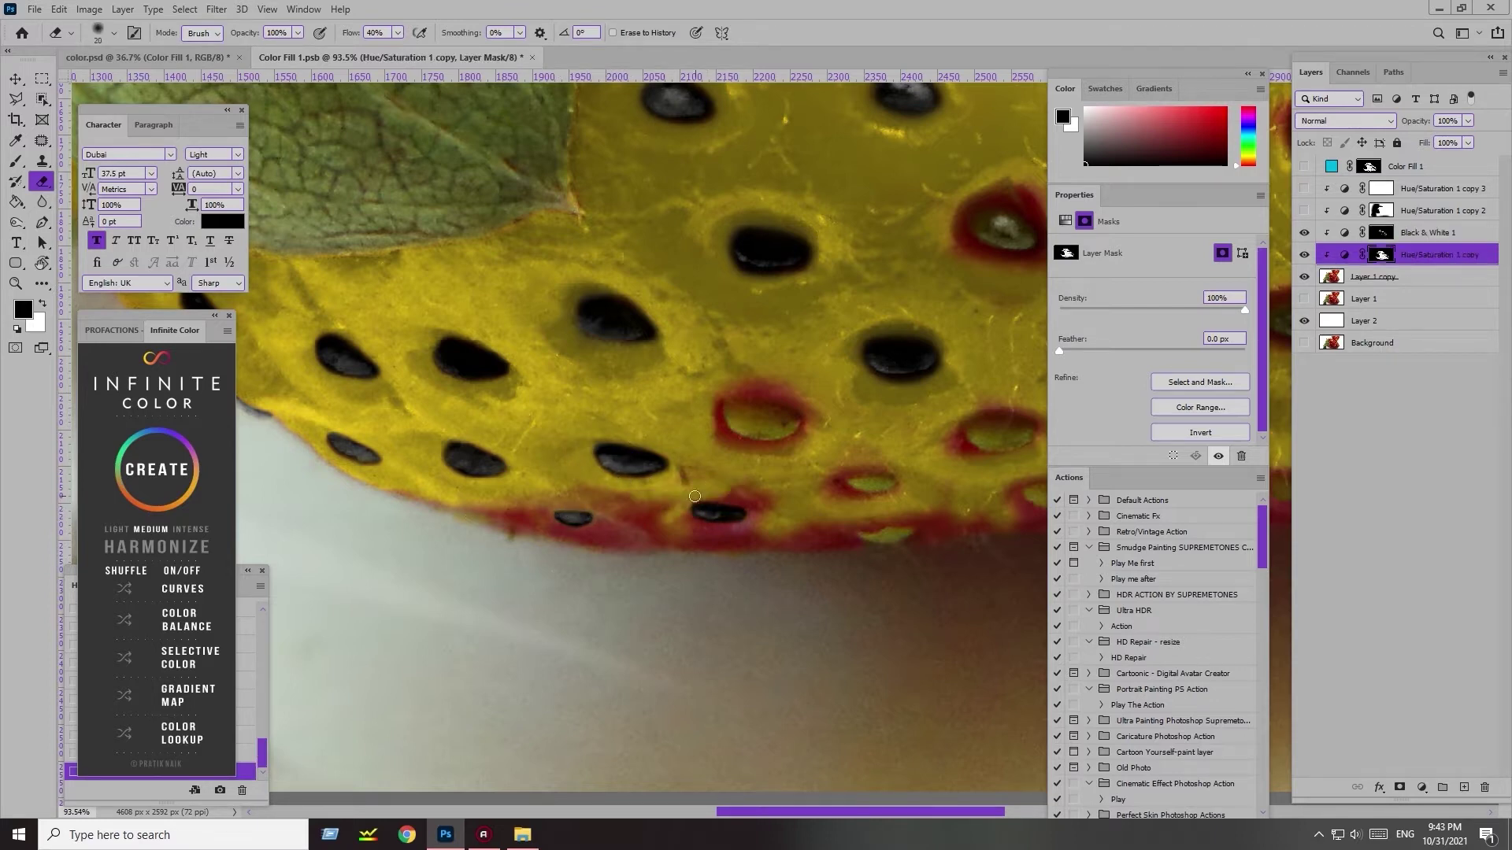
key("bracketleft")
key("bracketleft")
key("bracketleft")
key("alt+bracketright")
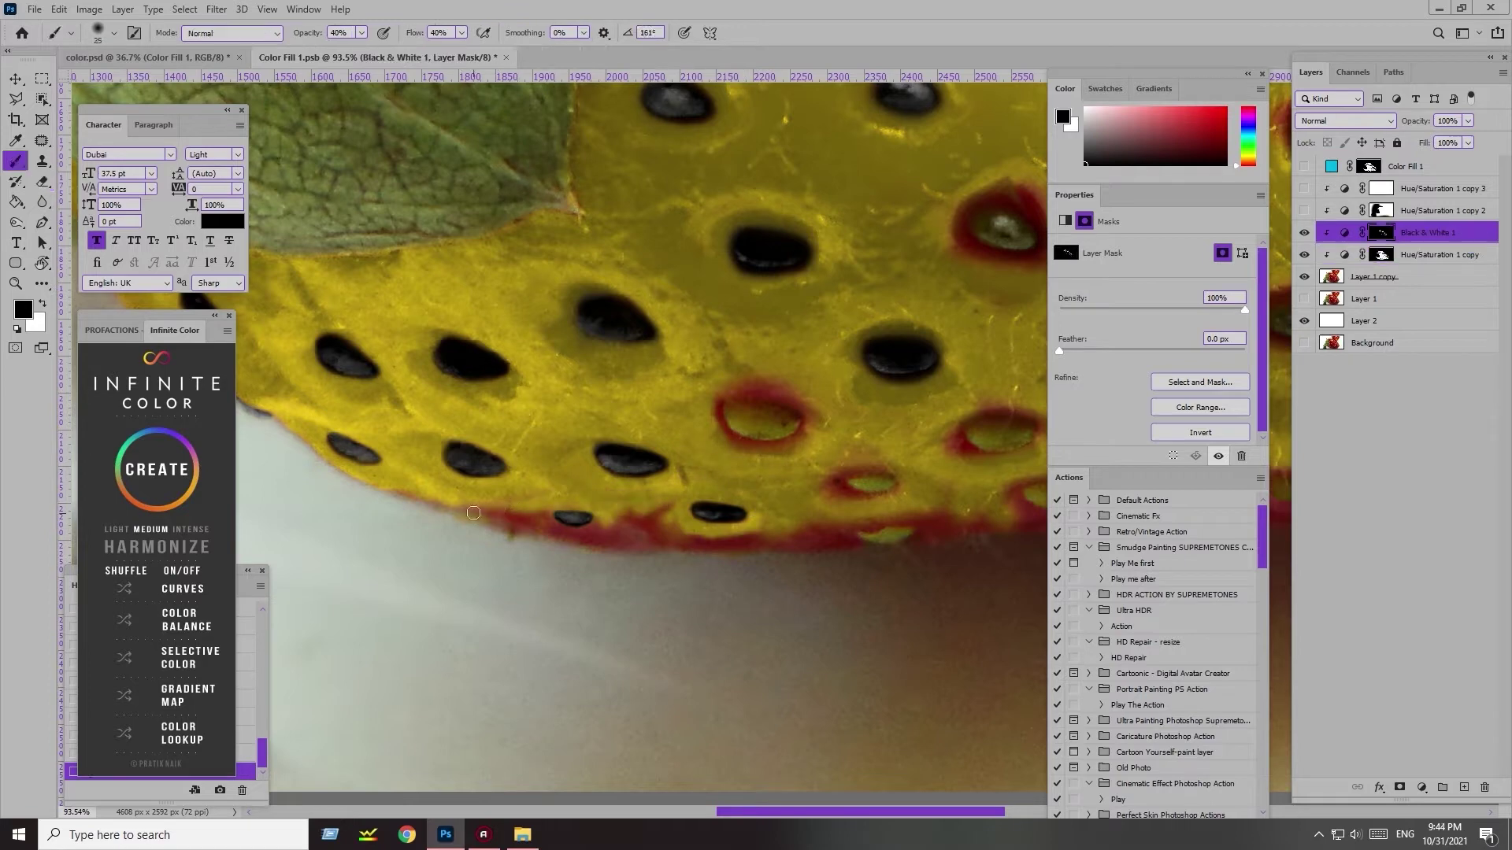
left_click_drag(466, 516, 476, 521)
- Erase the red rim along the fruit's lower edge and around a seed on the Hue/Saturation 1 copy mask
key("alt+bracketleft")
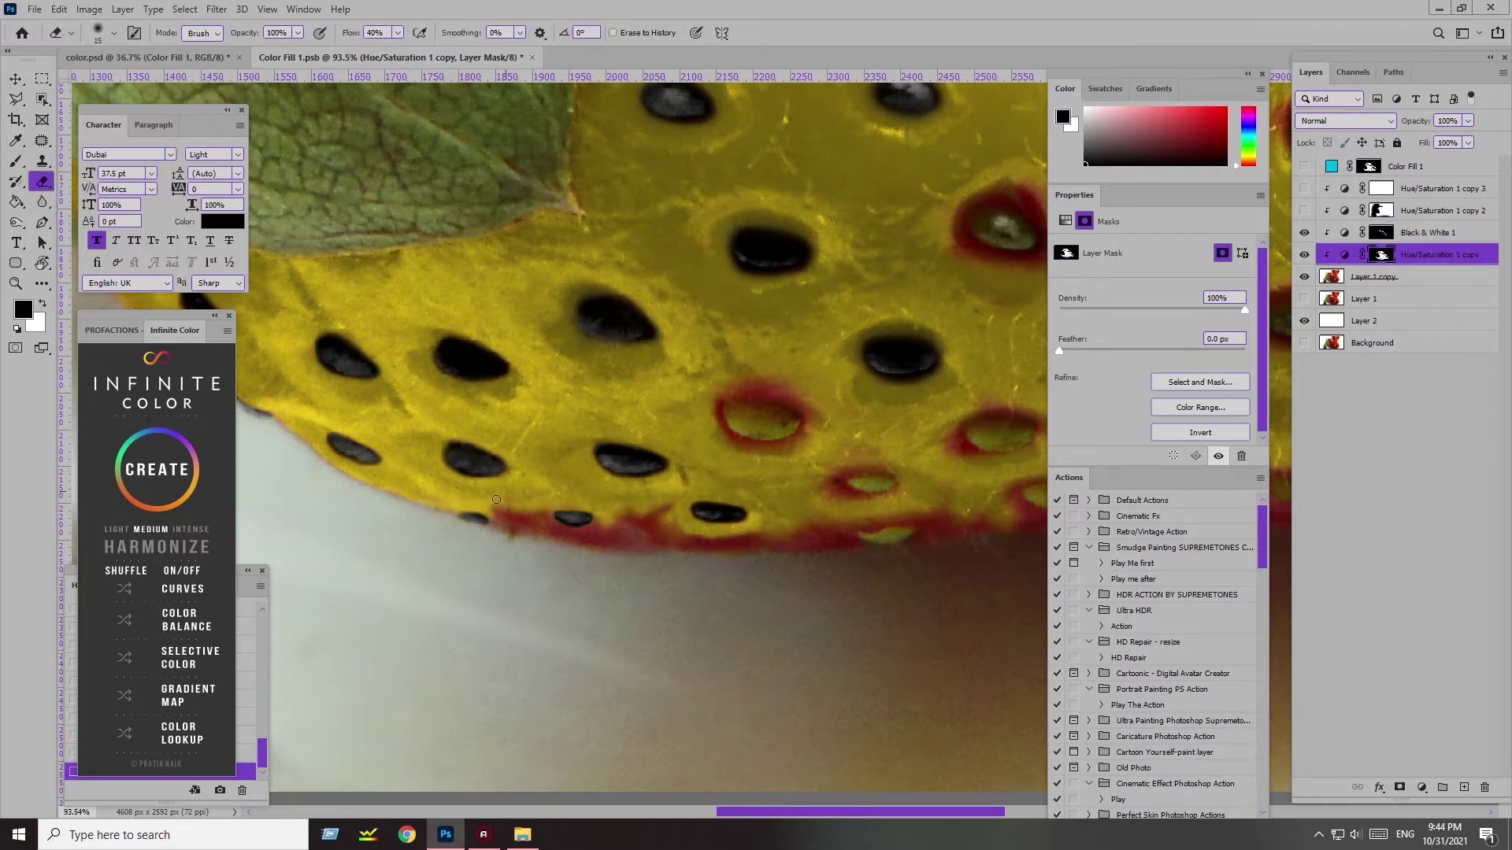
mouse_move(547, 526)
left_mouse_down()
mouse_move(693, 537)
mouse_move(621, 543)
left_mouse_up()
left_click_drag(771, 537, 768, 544)
key("bracketleft")
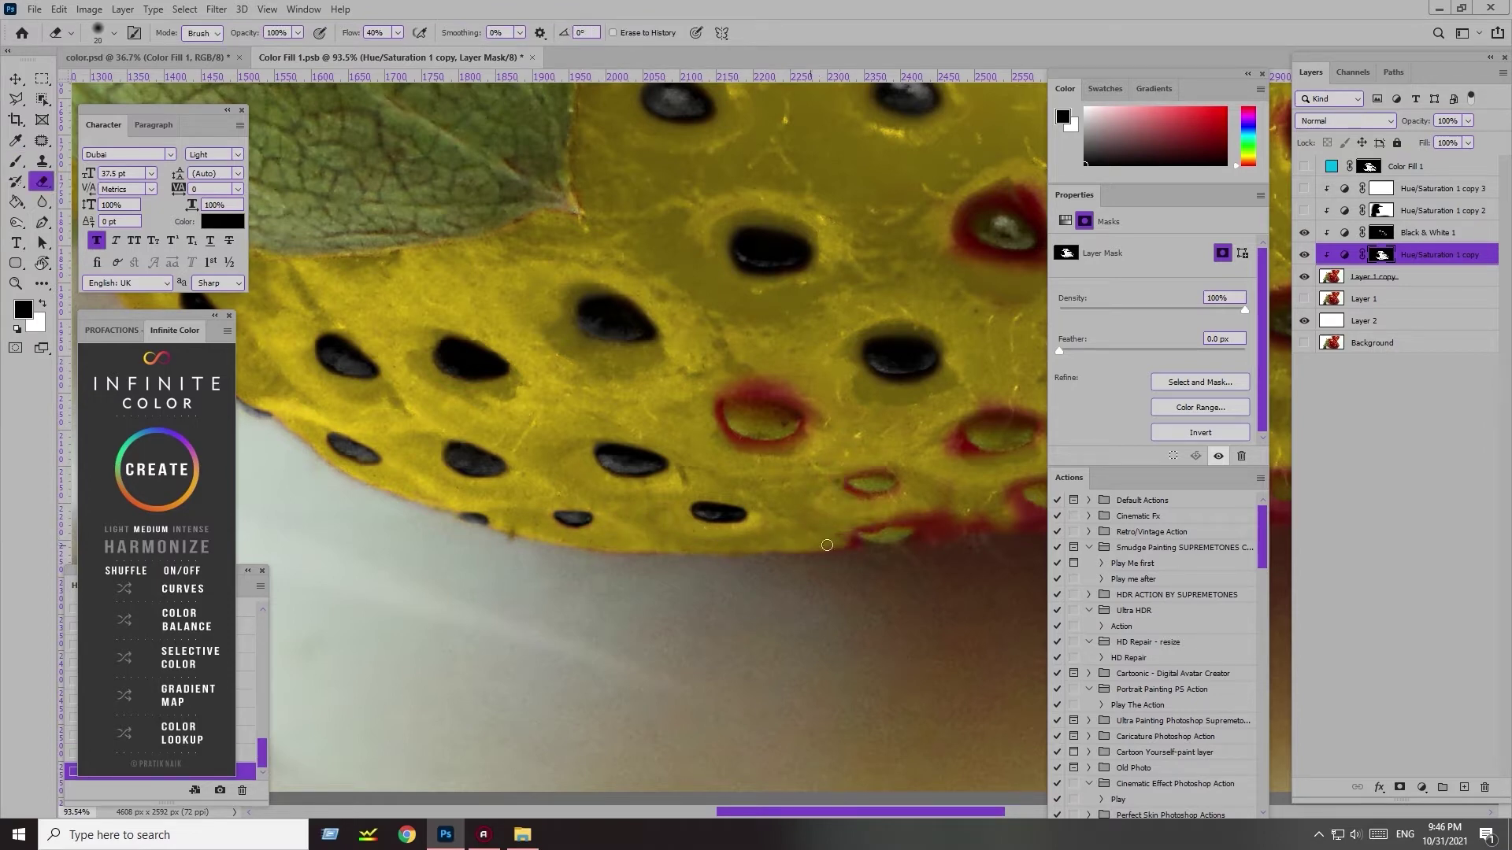
left_click_drag(811, 394, 779, 441)
key("alt+bracketright")
key("bracketright")
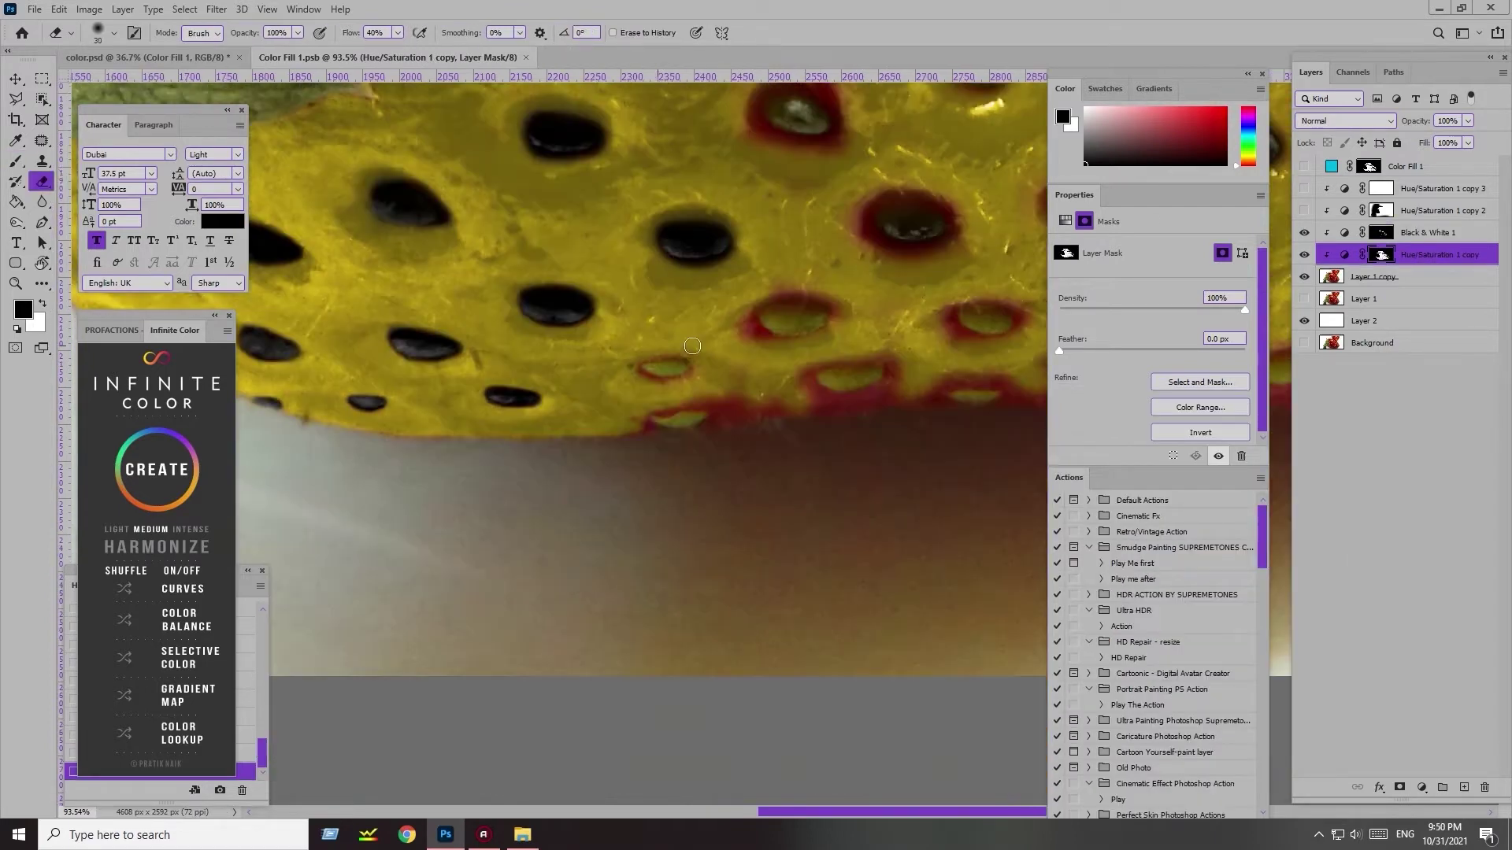
- Move to the Black & White 1 mask with a size-10 eraser and view the fruit's right side
scroll(680, 346, "left", 2)
key("bracketleft")
key("bracketleft")
key("bracketleft")
key("alt+bracketright")
key("bracketleft")
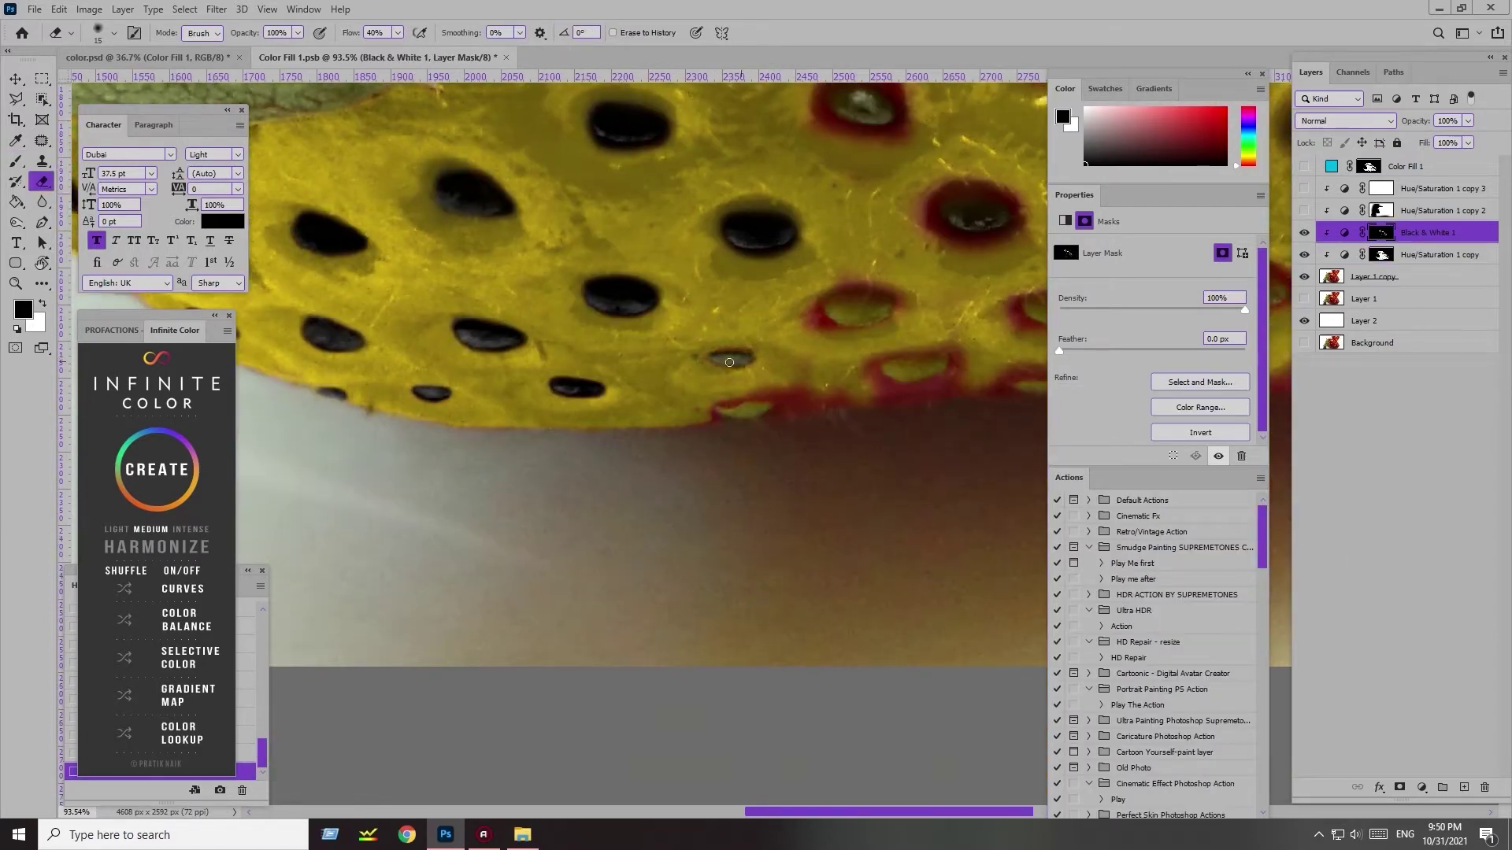
left_click_drag(832, 305, 782, 293)
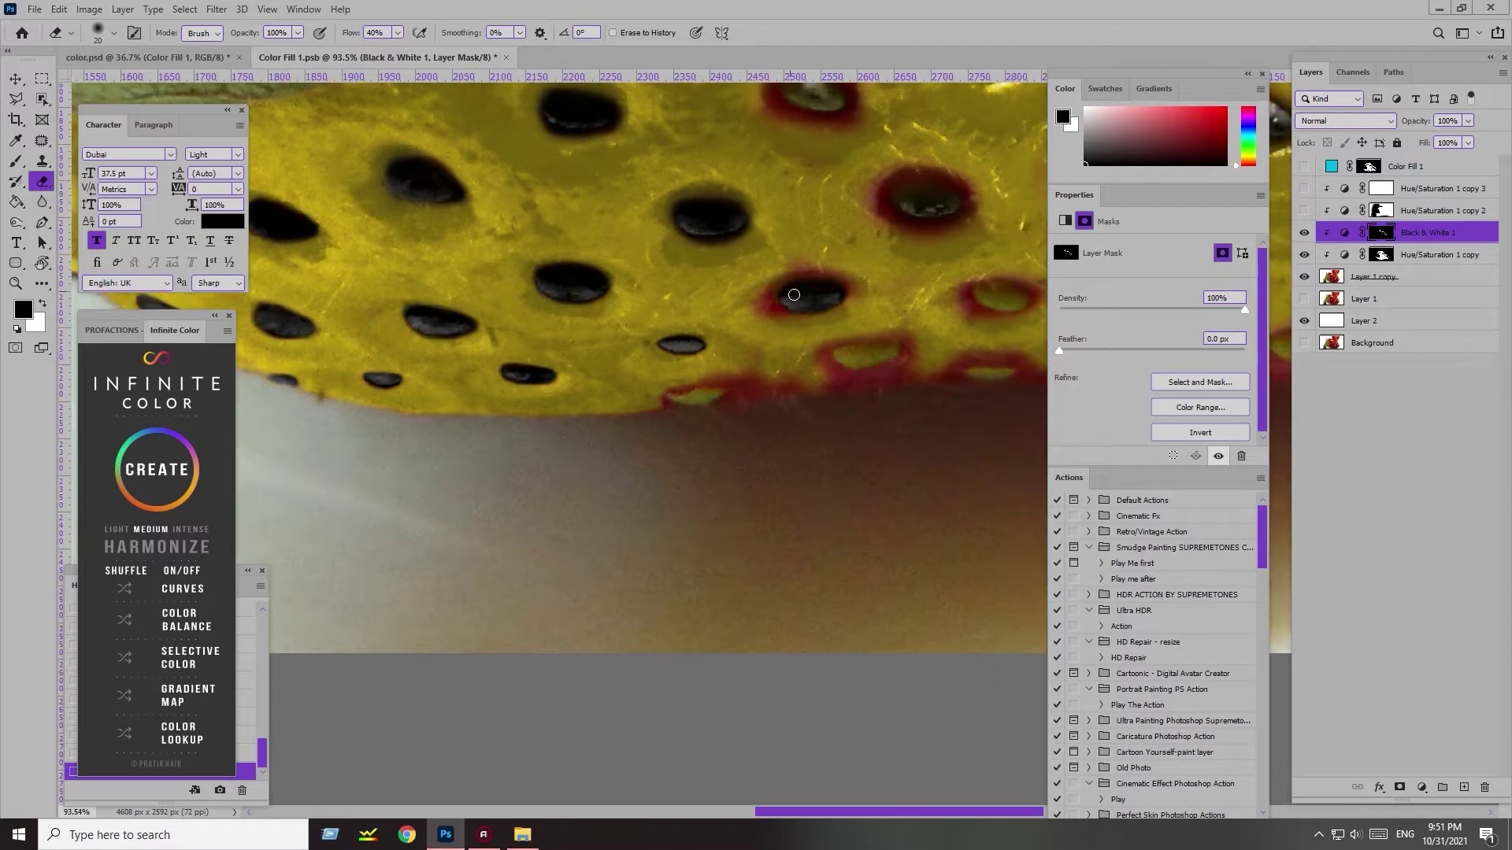
key("bracketleft")
- Scroll across the strawberry's right side and enlarge the eraser to 25
scroll(812, 386, "right", 3)
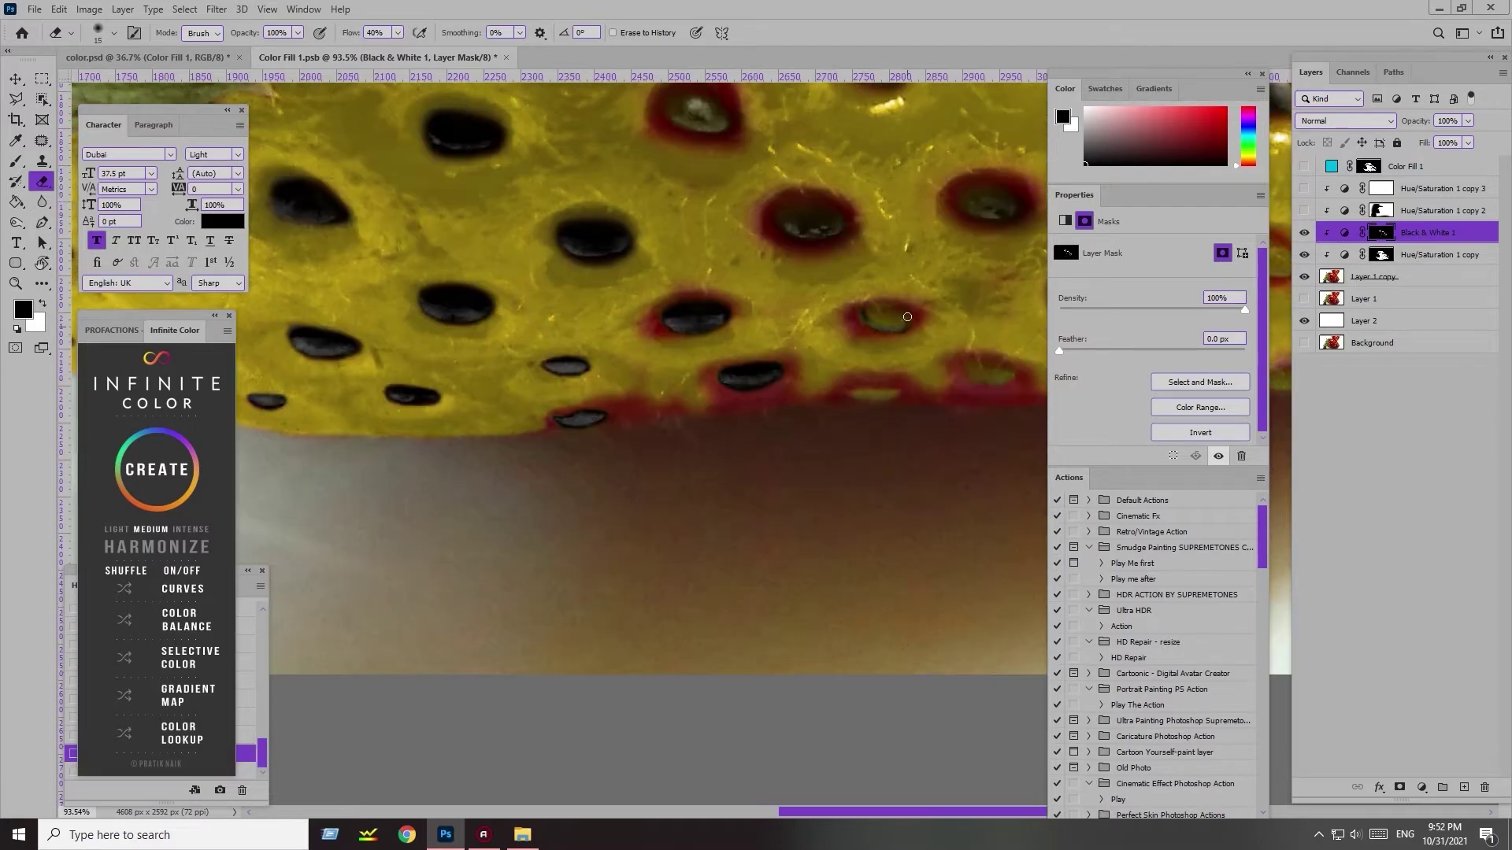
scroll(849, 373, "right", 4)
scroll(827, 378, "right", 2)
scroll(894, 337, "up", 1)
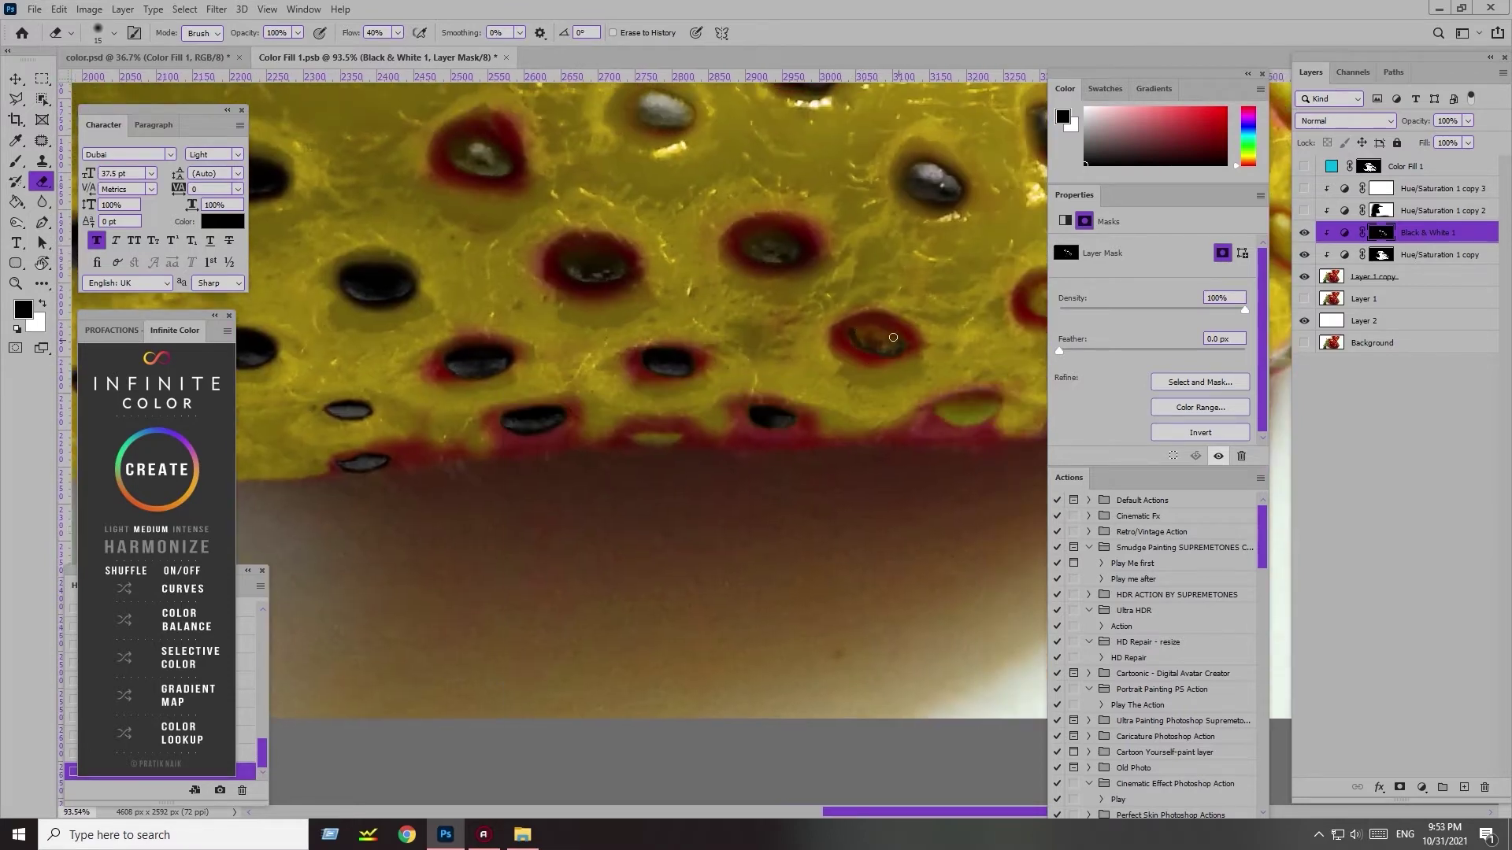
scroll(861, 340, "right", 2)
scroll(577, 421, "down", 1)
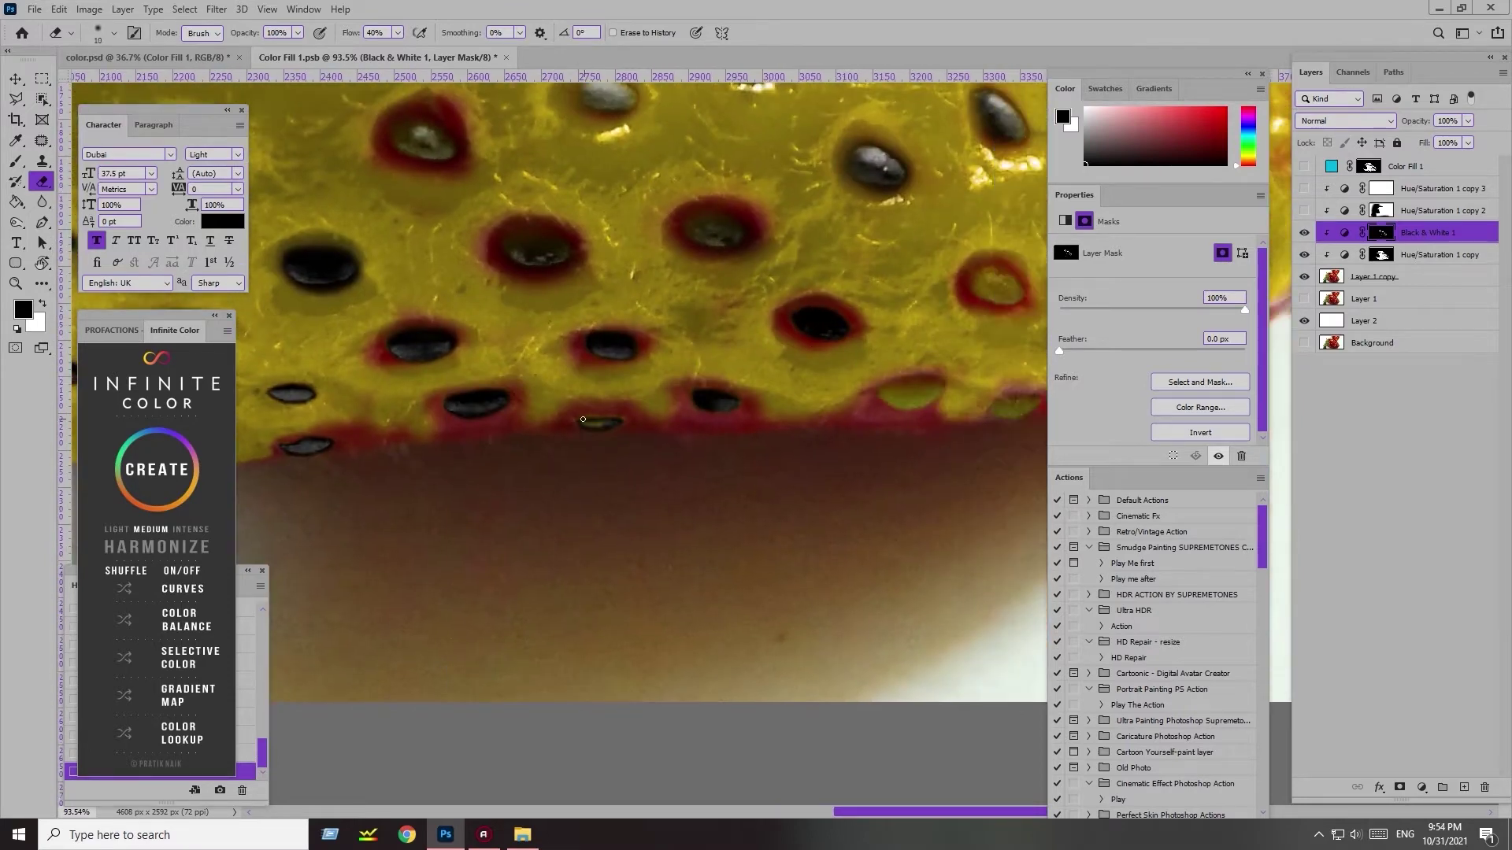
scroll(652, 383, "right", 2)
key("bracketright")
key("bracketright")
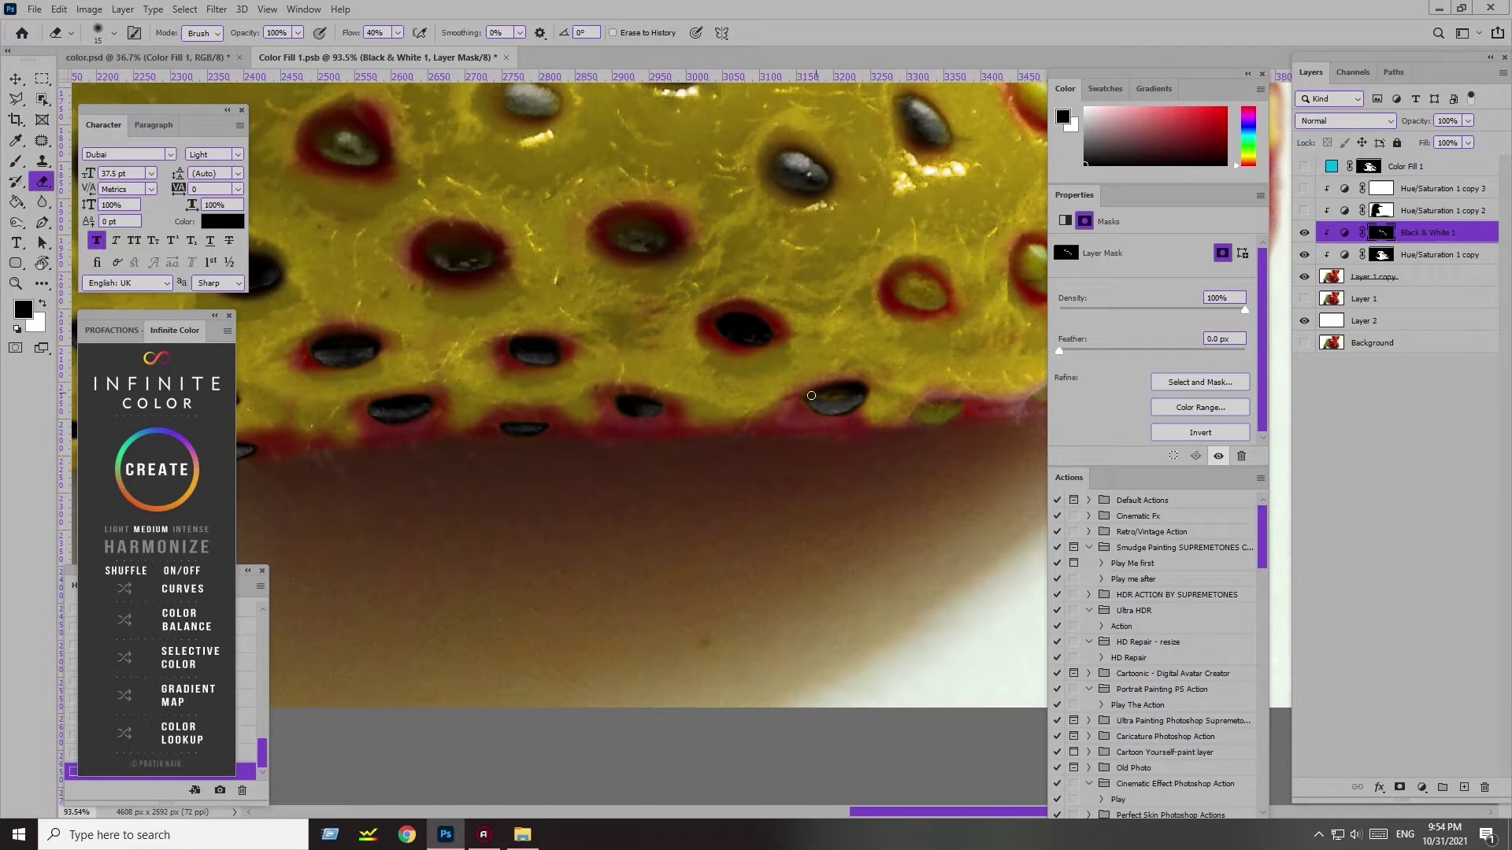
scroll(816, 405, "right", 3)
scroll(816, 405, "up", 1)
key("bracketright")
key("bracketright")
scroll(355, 297, "left", 10)
scroll(355, 297, "up", 2)
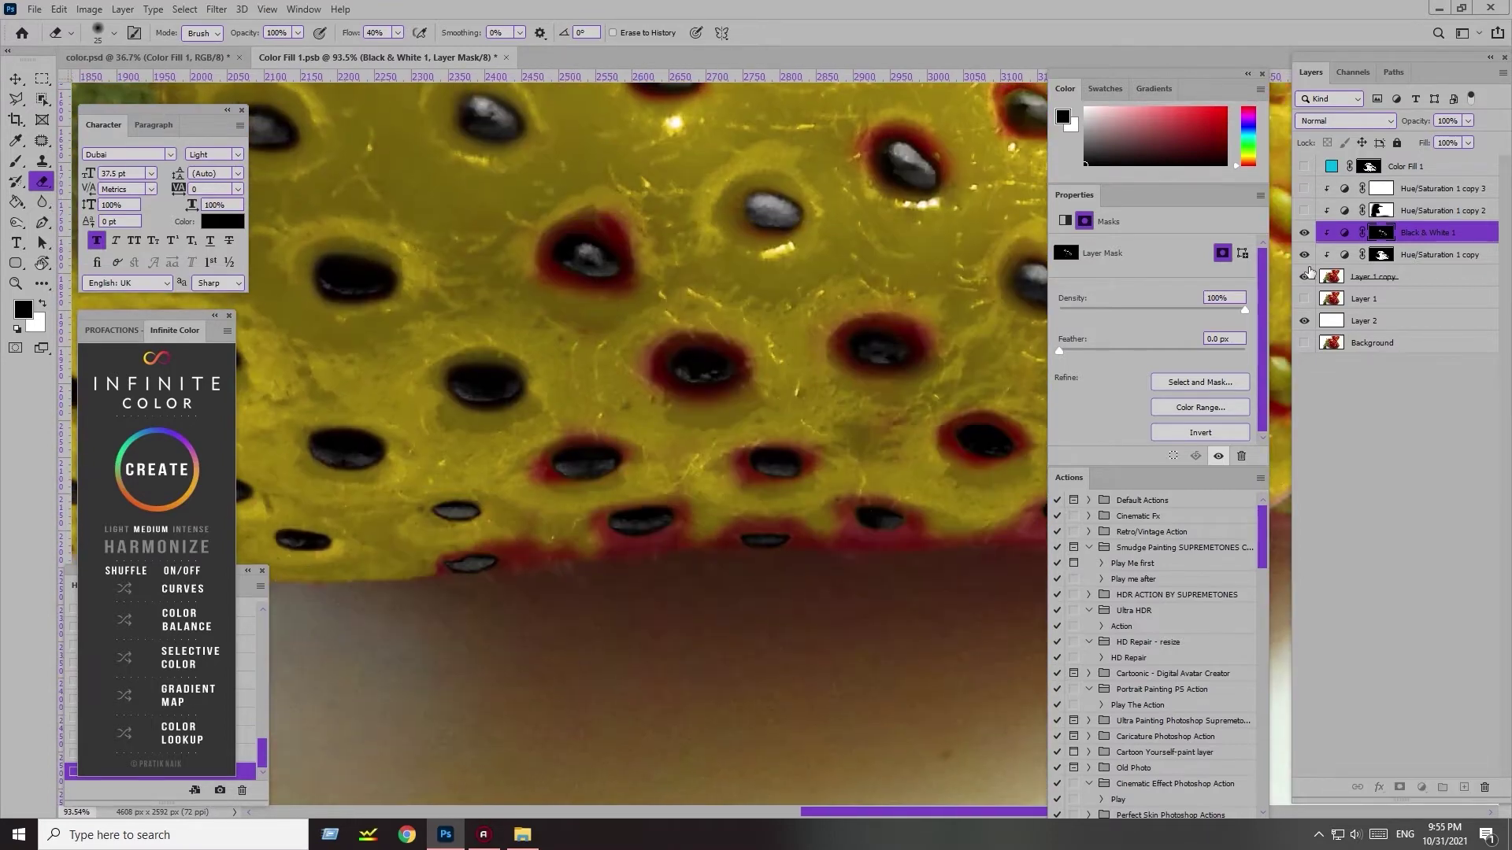
- On the Hue/Saturation 1 copy mask, erase red rings around three seeds at sizes 35 and 25
left_click(1433, 254)
left_click_drag(614, 236, 552, 298)
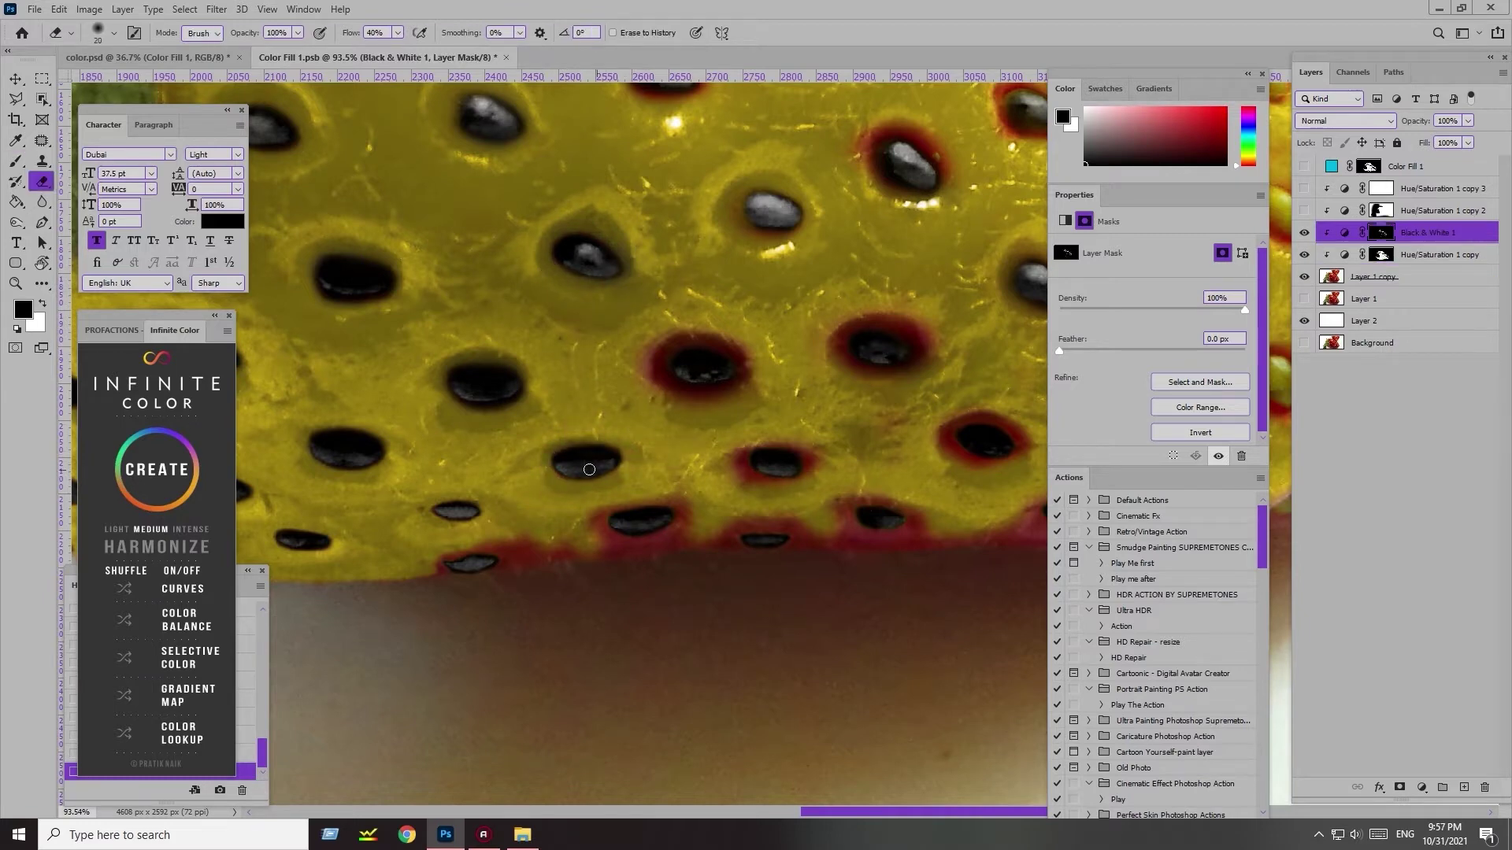
key("bracketleft")
key("bracketleft")
left_click_drag(689, 306, 740, 370)
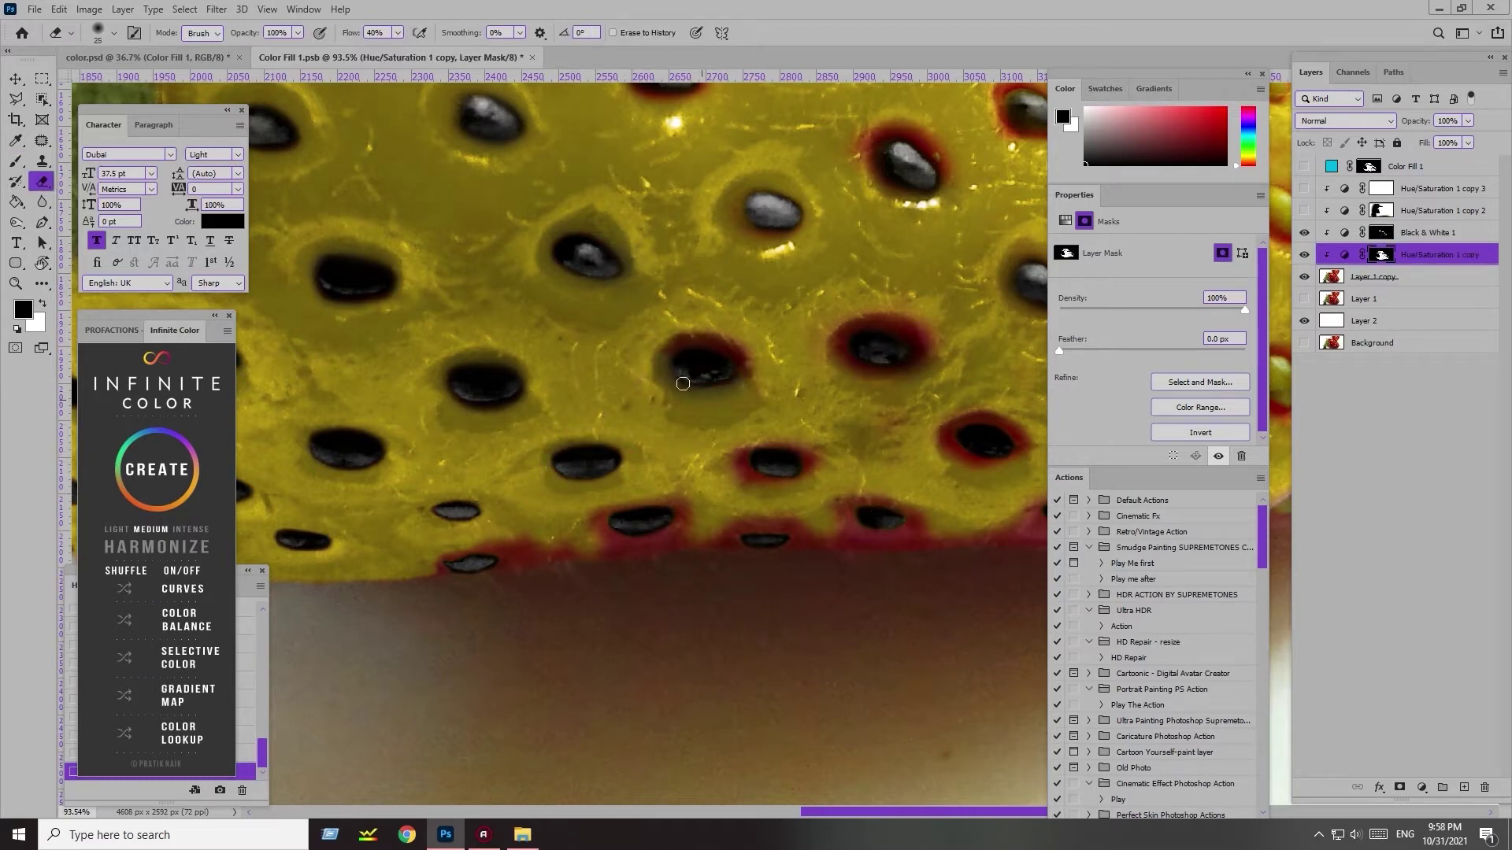
key("bracketleft")
key("bracketleft")
mouse_move(716, 470)
left_mouse_down()
mouse_move(606, 535)
mouse_move(681, 493)
left_mouse_up()
- Erase the red fringe around the seeds along the fruit's bottom edge with a 15 eraser
mouse_move(545, 549)
left_mouse_down()
mouse_move(573, 467)
mouse_move(478, 467)
mouse_move(590, 476)
left_mouse_up()
key("bracketright")
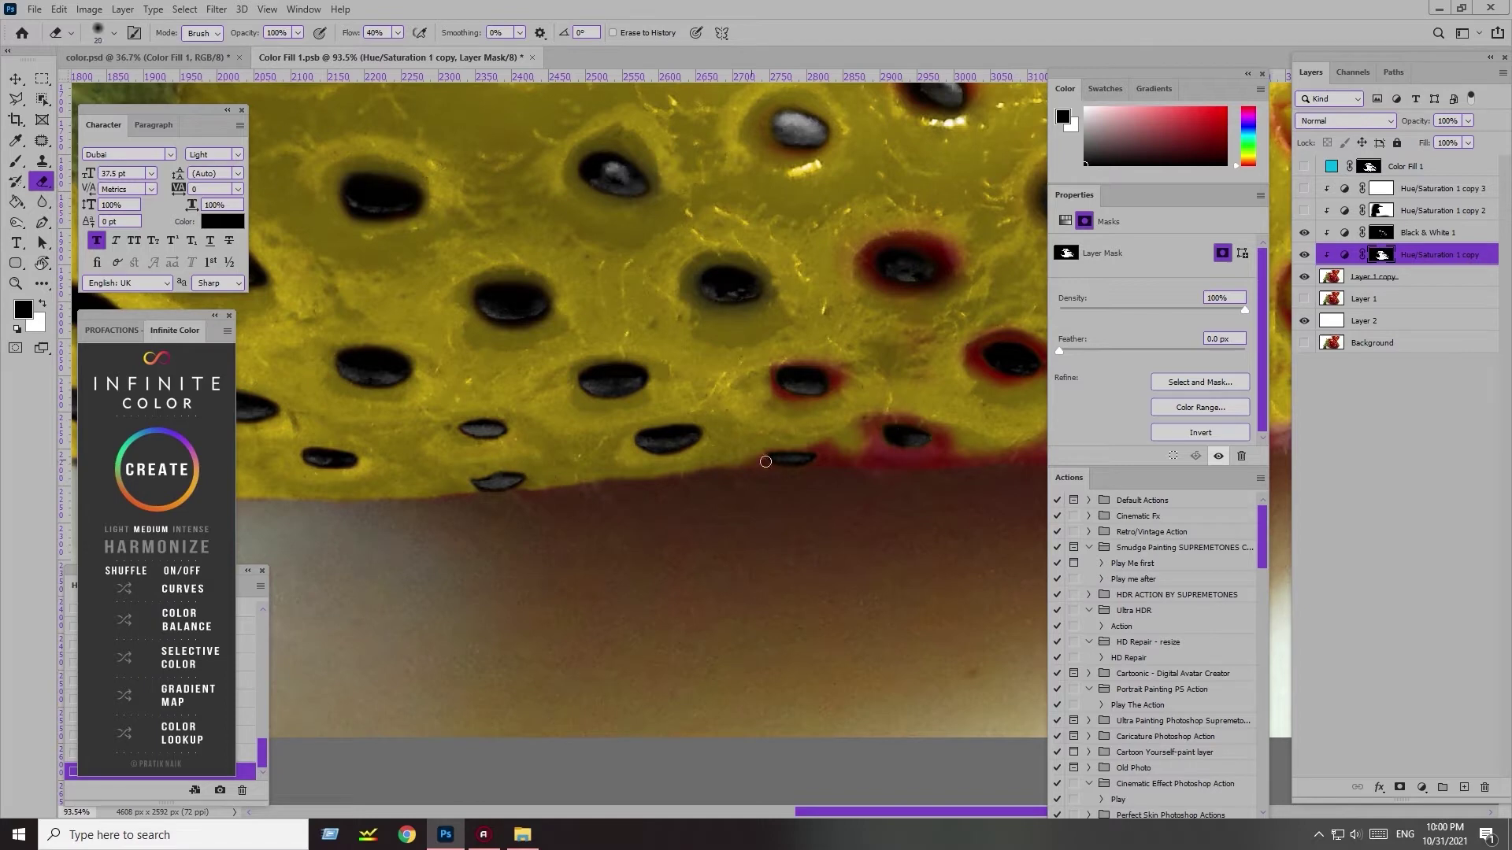
key("bracketright")
key("bracketright")
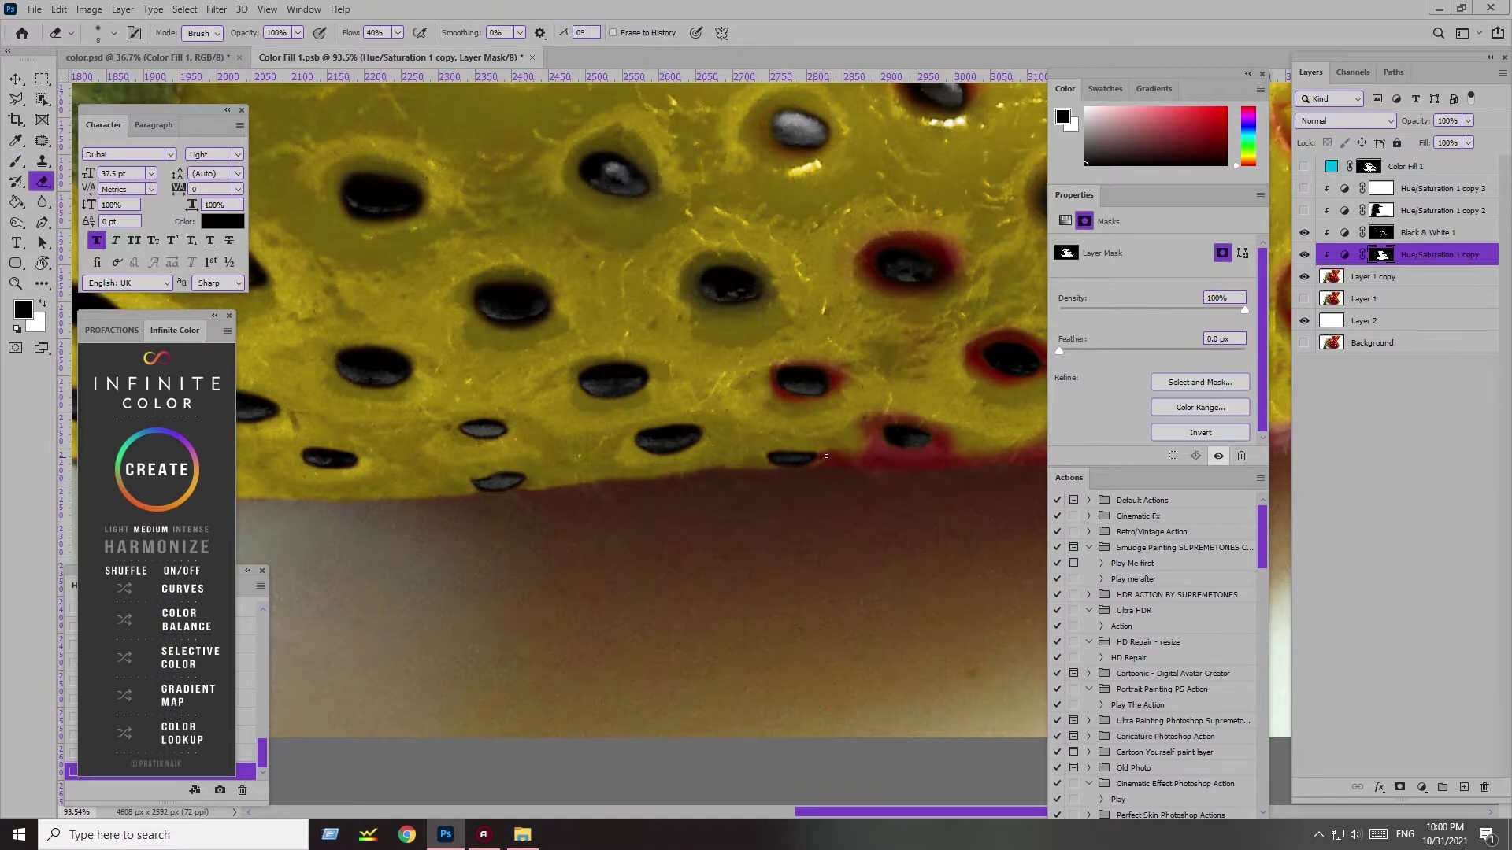
key("b")
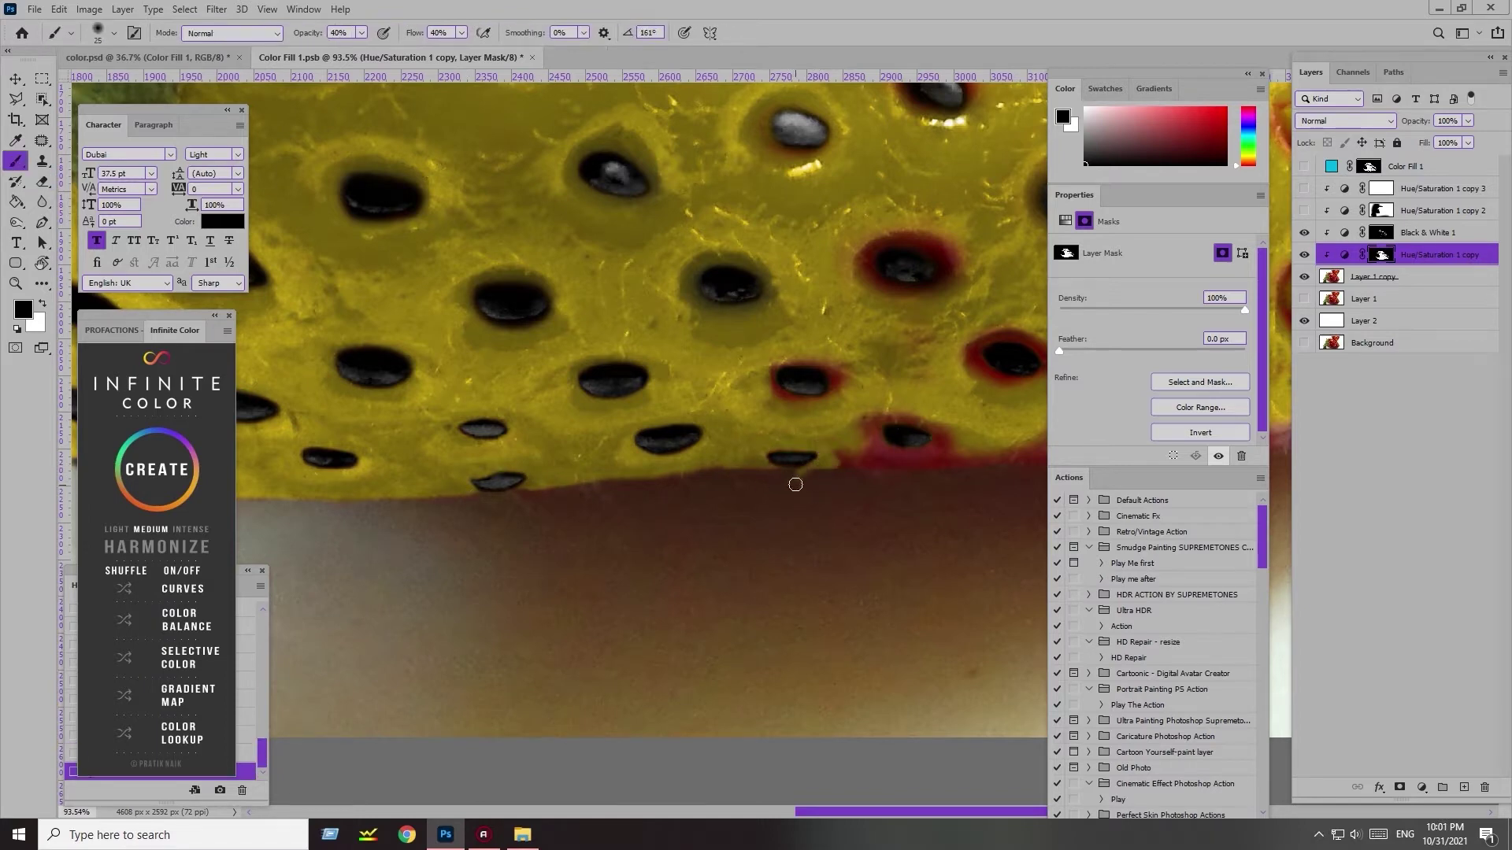
key("e")
left_click_drag(823, 471, 1032, 448)
mouse_move(776, 370)
left_mouse_down()
mouse_move(831, 394)
mouse_move(655, 423)
left_mouse_up()
key("bracketleft")
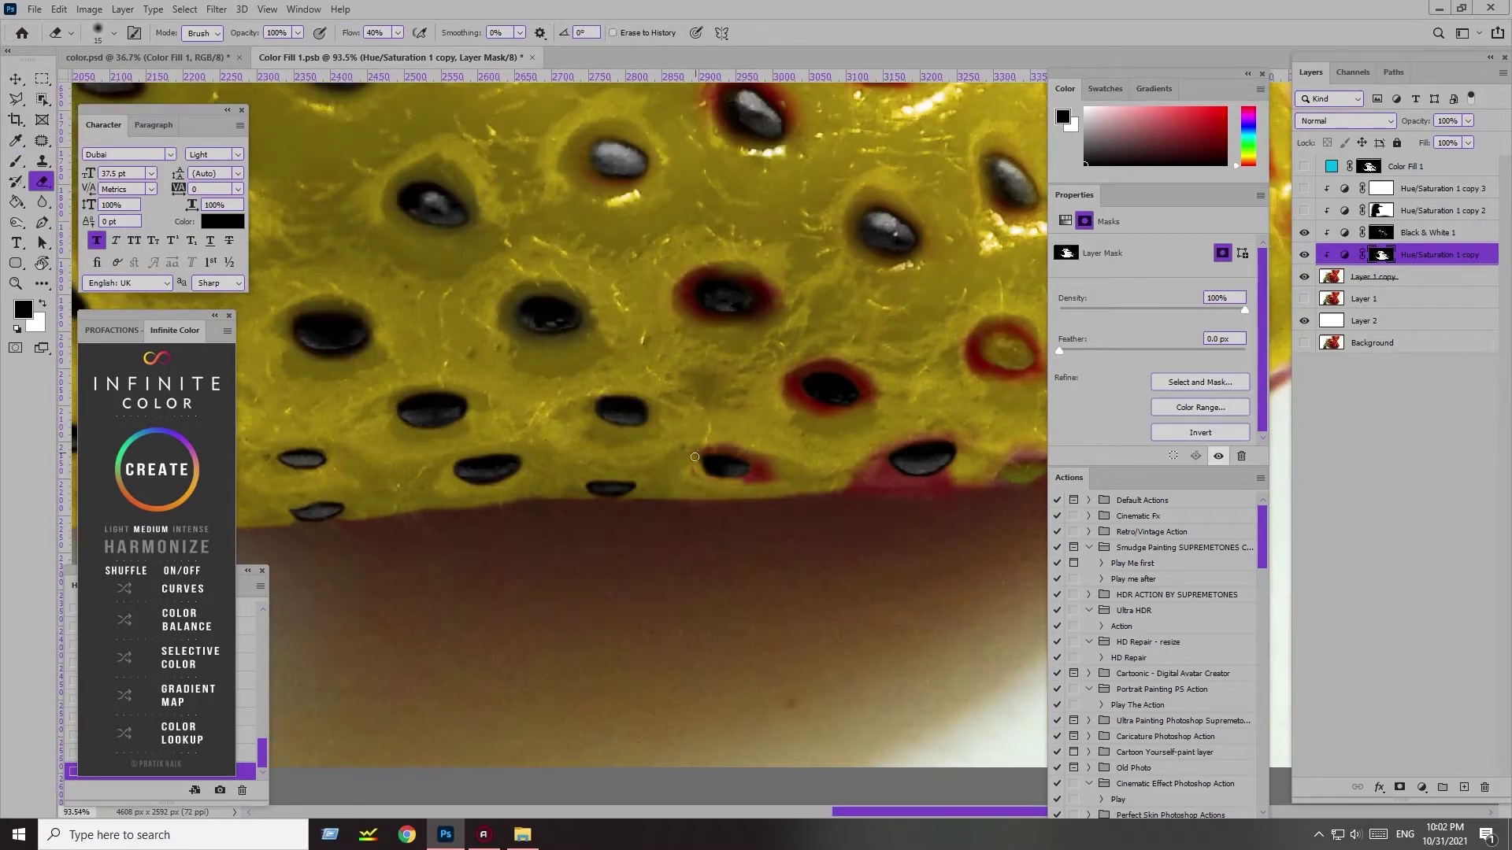
left_click_drag(768, 478, 709, 464)
- Clear the red fringe around another seed with a 35 eraser, then bring the higher seeds into view
key("alt+bracketright")
key("bracketleft")
key("bracketleft")
key("bracketleft")
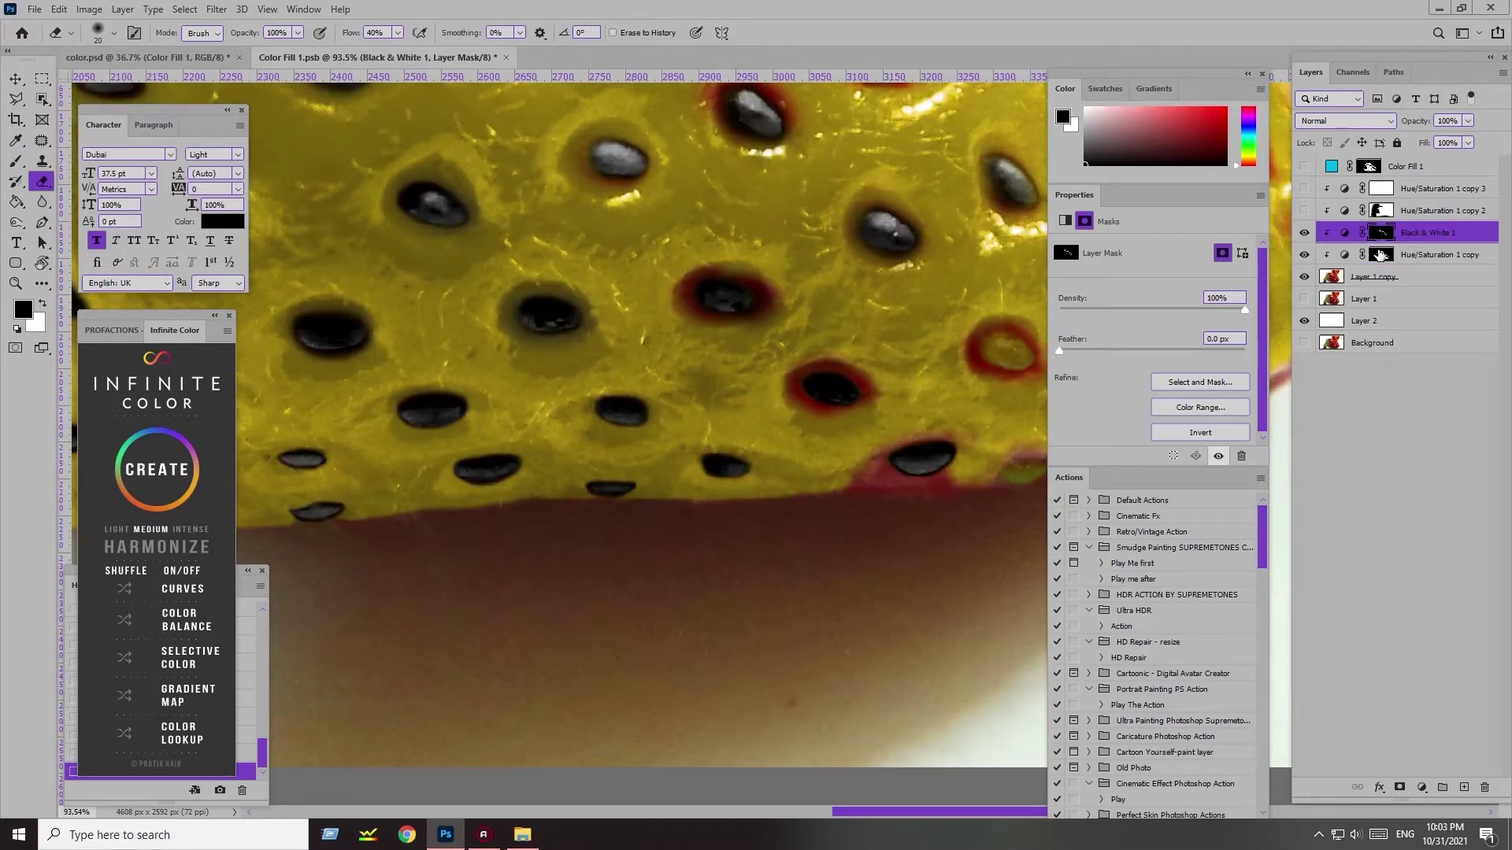
left_click(1380, 254)
key("bracketright")
key("bracketright")
key("bracketright")
left_click_drag(775, 300, 677, 267)
mouse_move(651, 197)
left_mouse_down()
mouse_move(662, 268)
mouse_move(757, 400)
left_mouse_up()
key("bracketleft")
key("alt+bracketright")
key("alt+bracketleft")
key("bracketright")
key("bracketright")
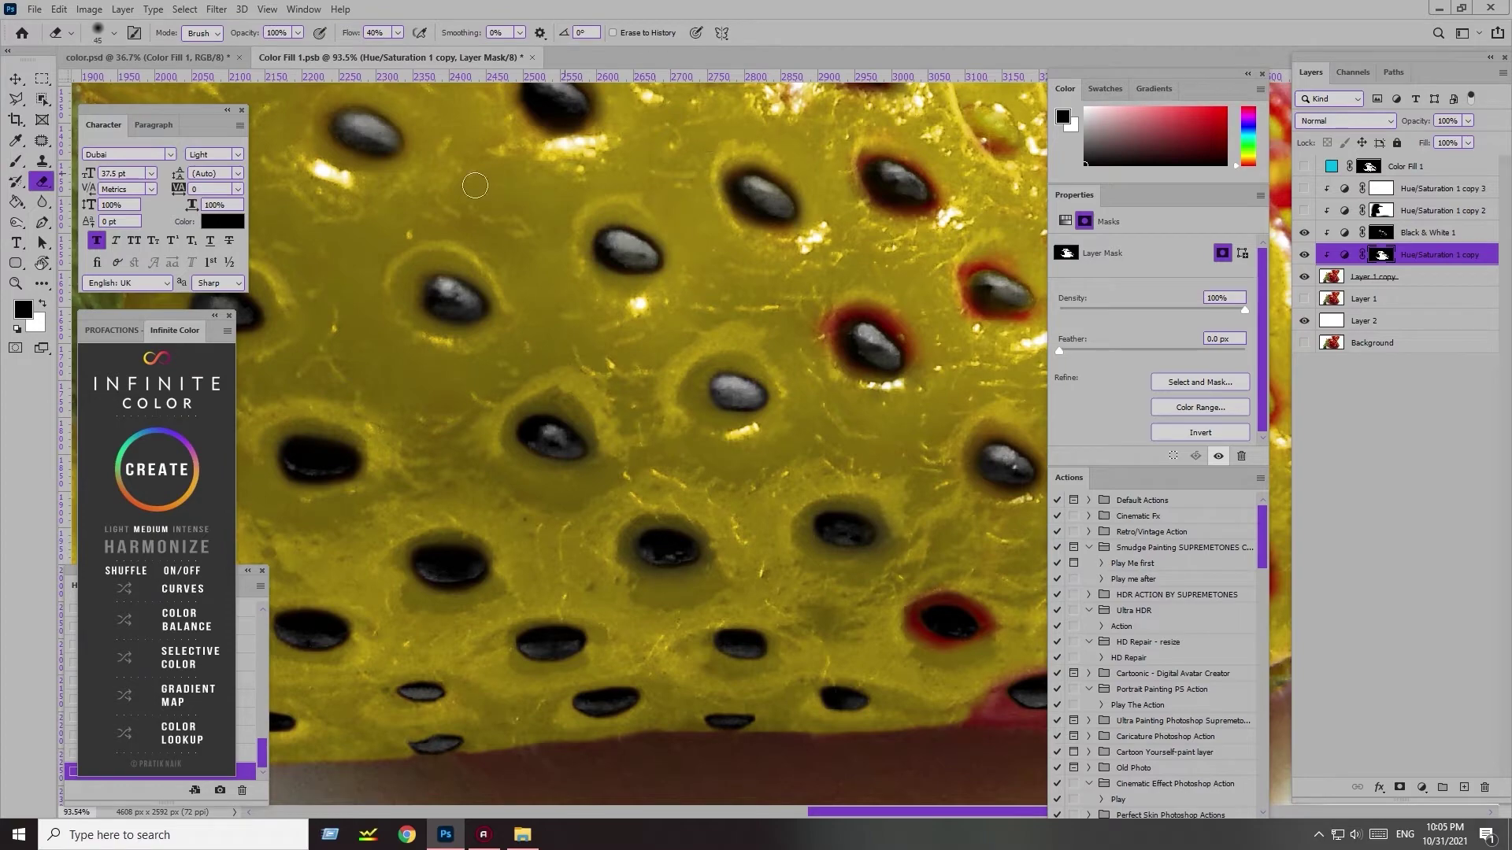
- Pan to seeds further right and resume erasing on the Hue/Saturation 1 copy mask
left_click_drag(475, 186, 480, 261)
key("b")
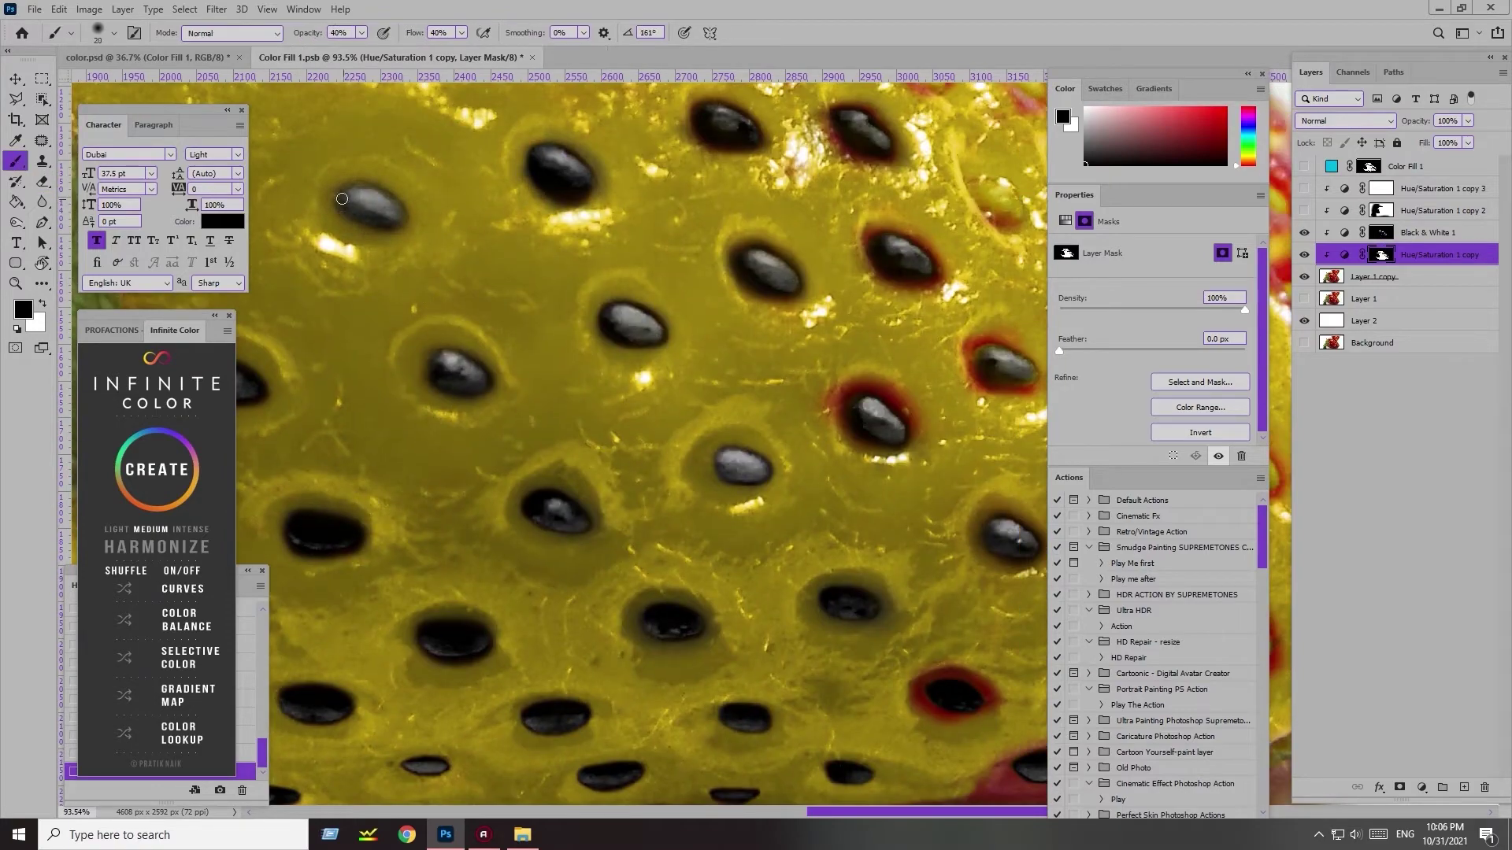
key("e")
left_click_drag(398, 189, 227, 186)
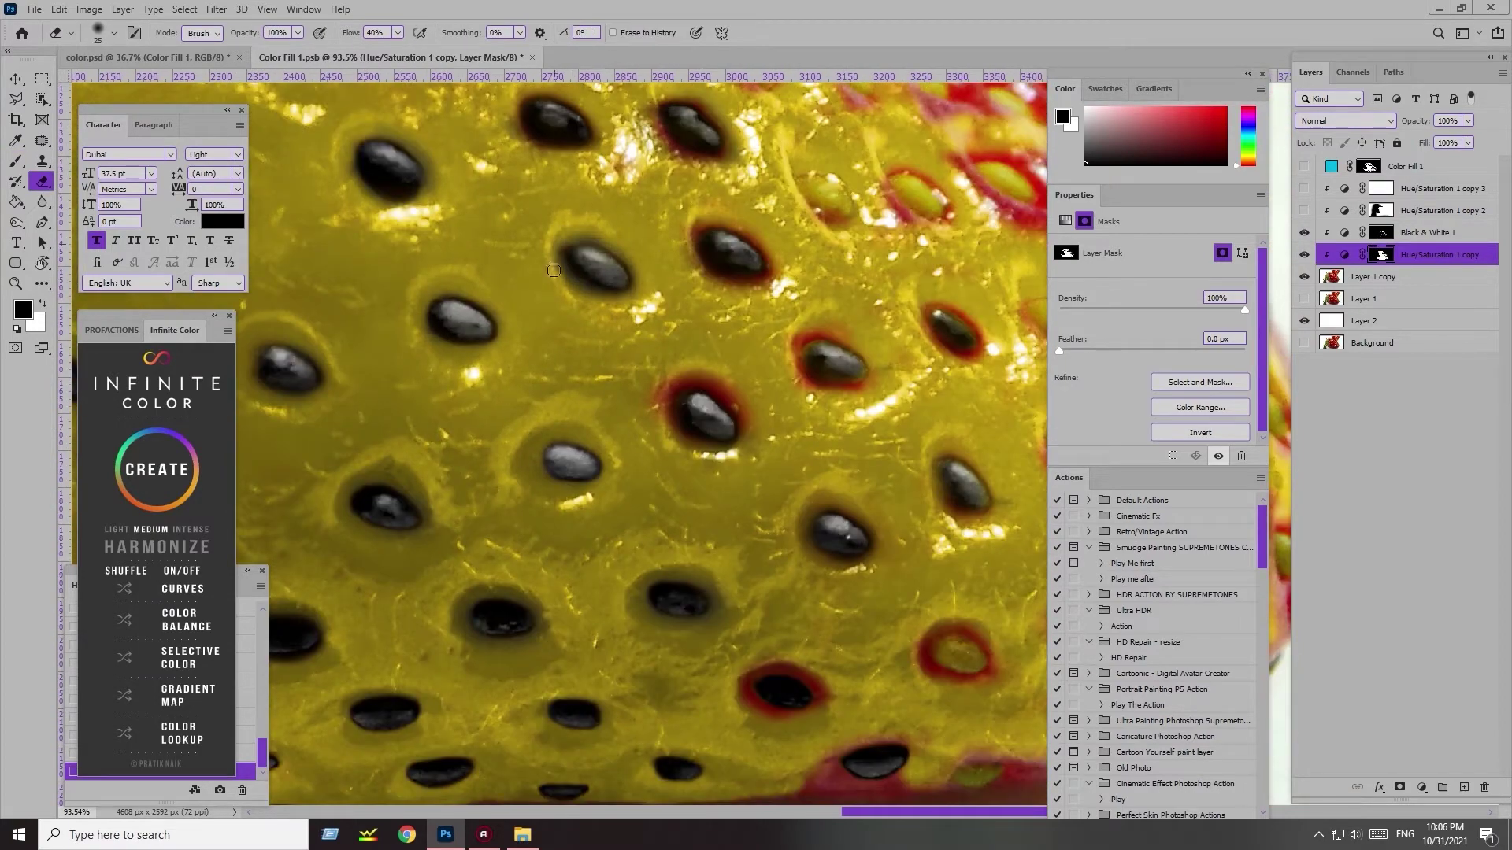
key("b")
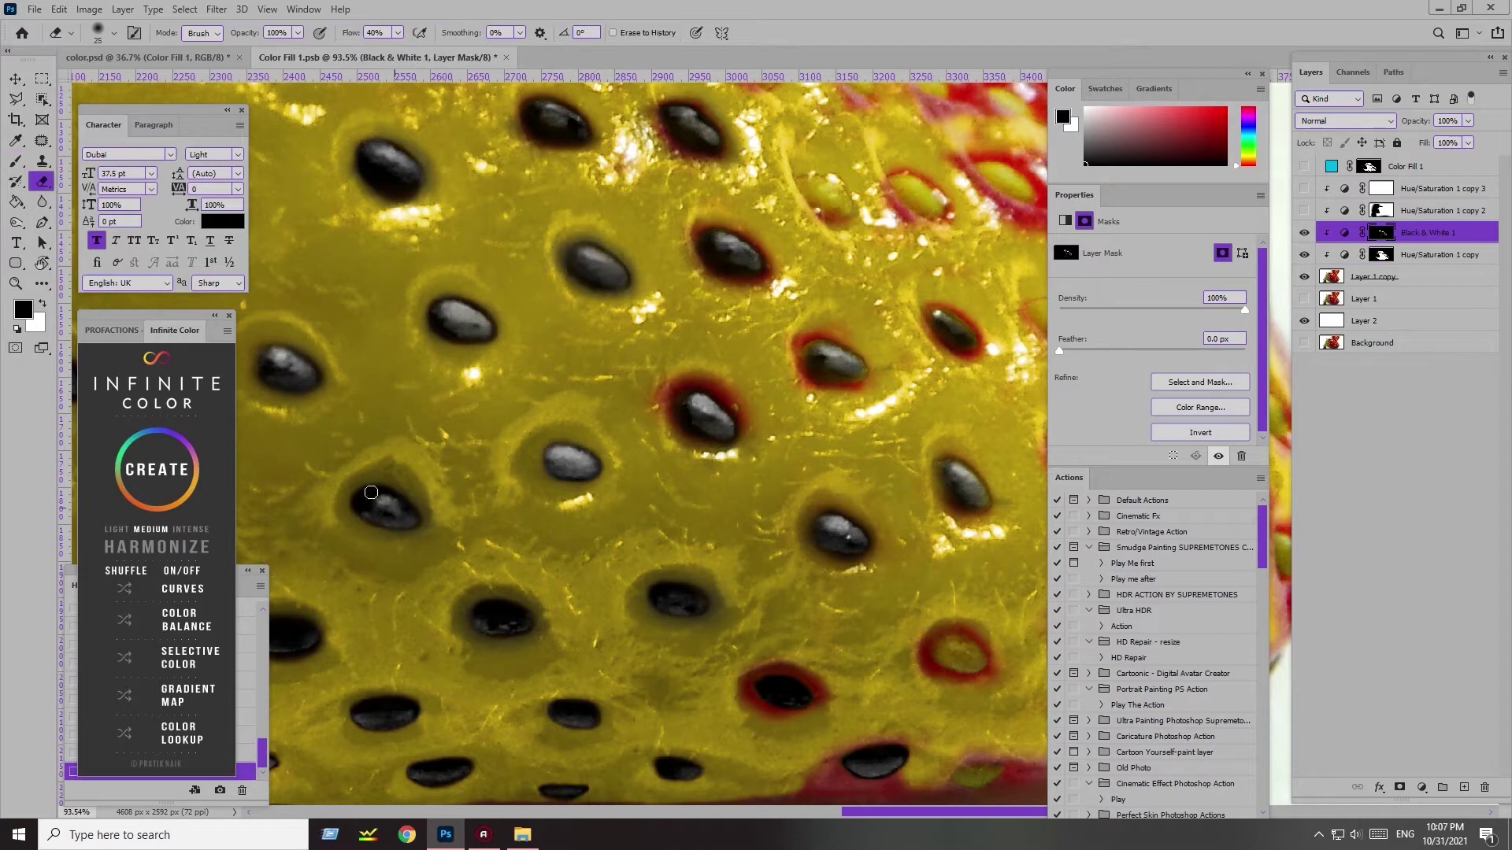
key("alt+bracketright")
key("e")
key("alt+bracketleft")
- Erase the red rings around a central seed and the fringe along the lower seeds
left_click_drag(709, 414, 670, 401)
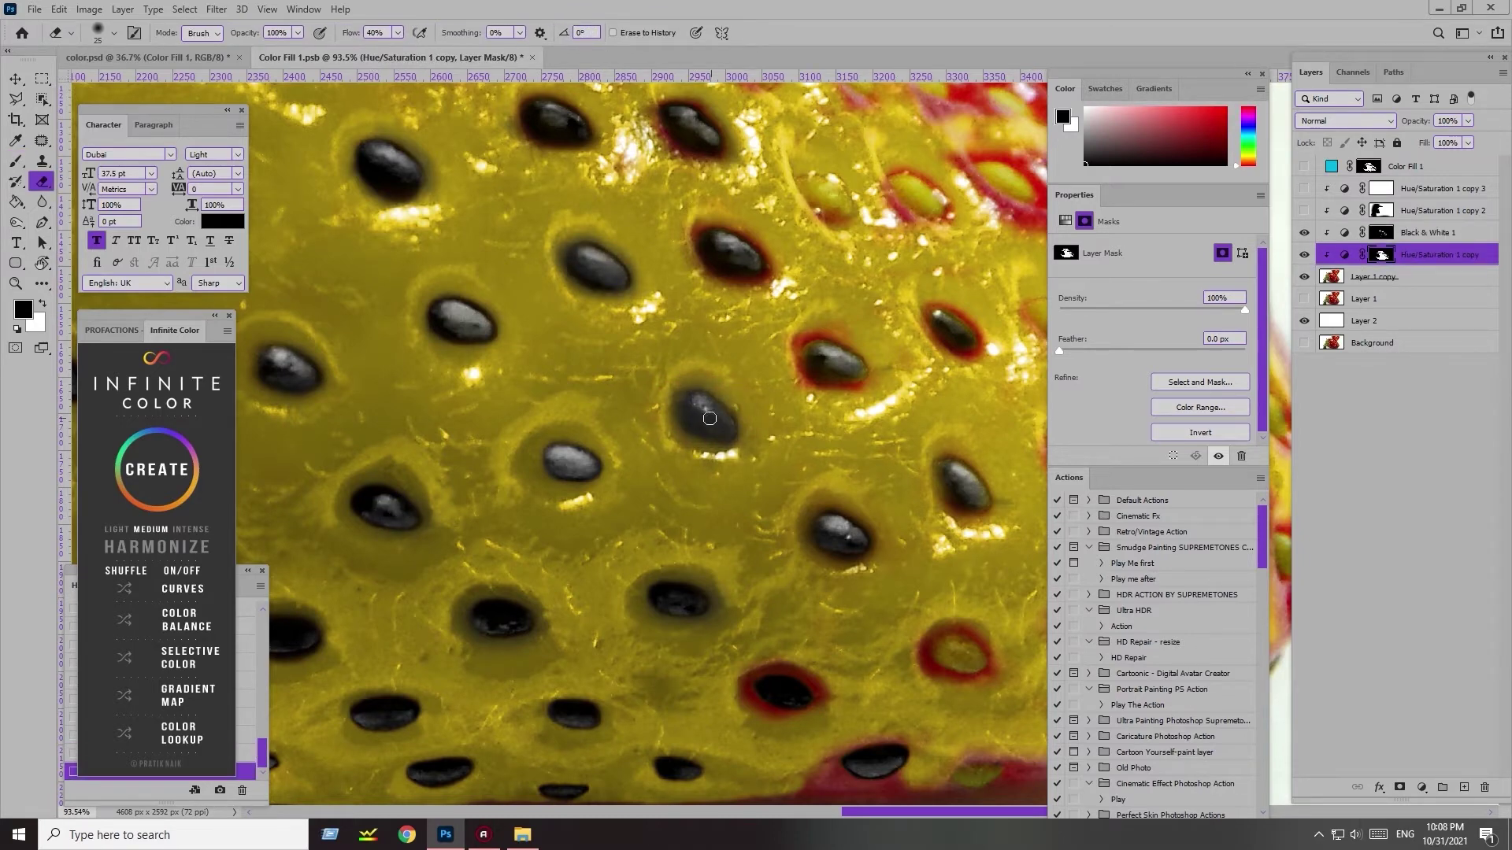
scroll(890, 425, "down", 5)
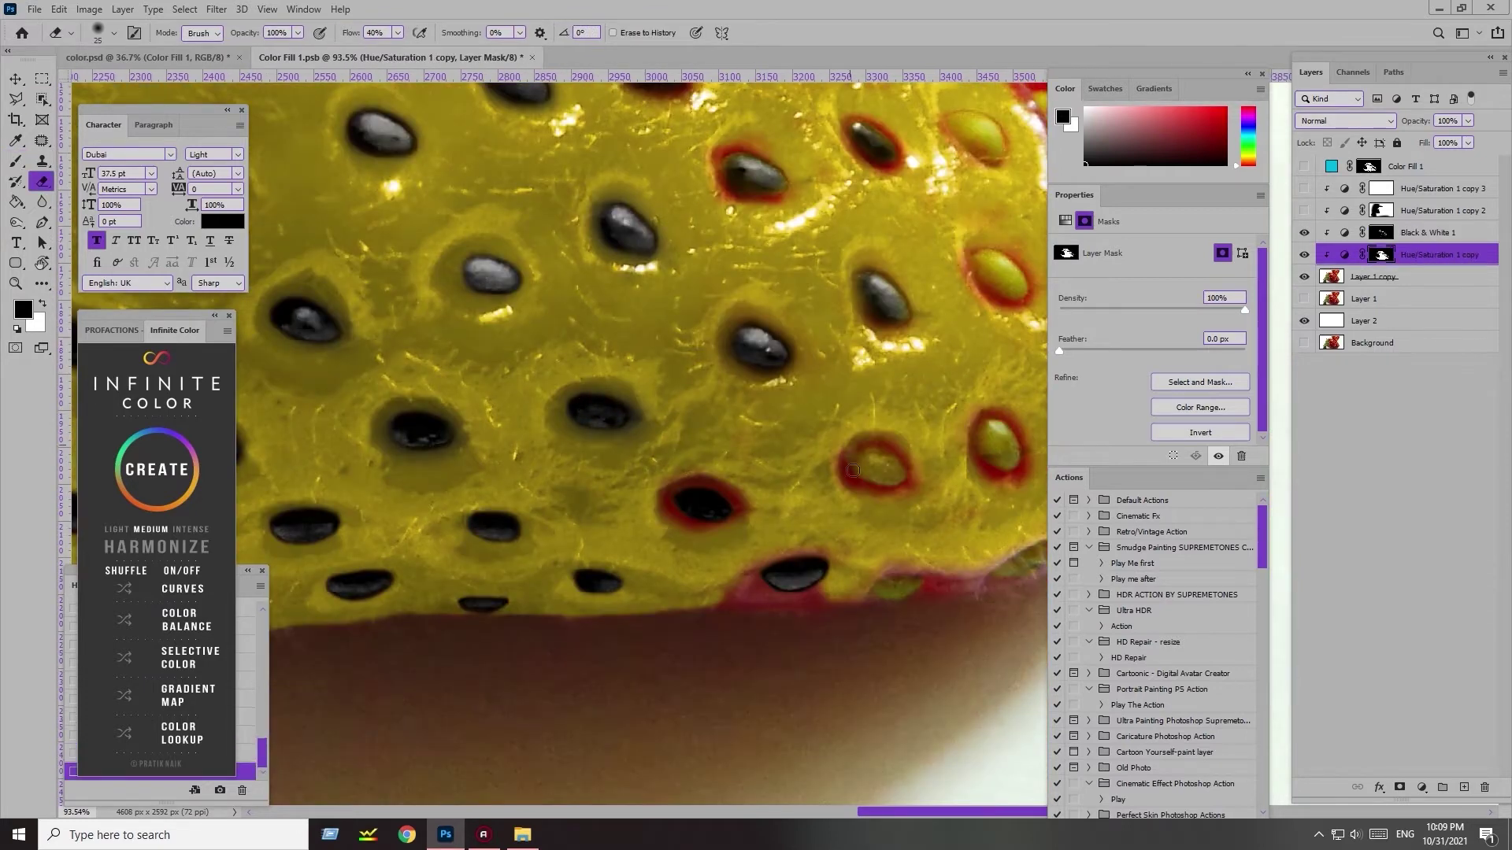
left_click_drag(725, 488, 689, 478)
left_click_drag(716, 538, 697, 512)
left_click_drag(725, 599, 837, 561)
- Remove the red fringe near the lower-right edge and at one seed's lower left
key("bracketright")
key("bracketright")
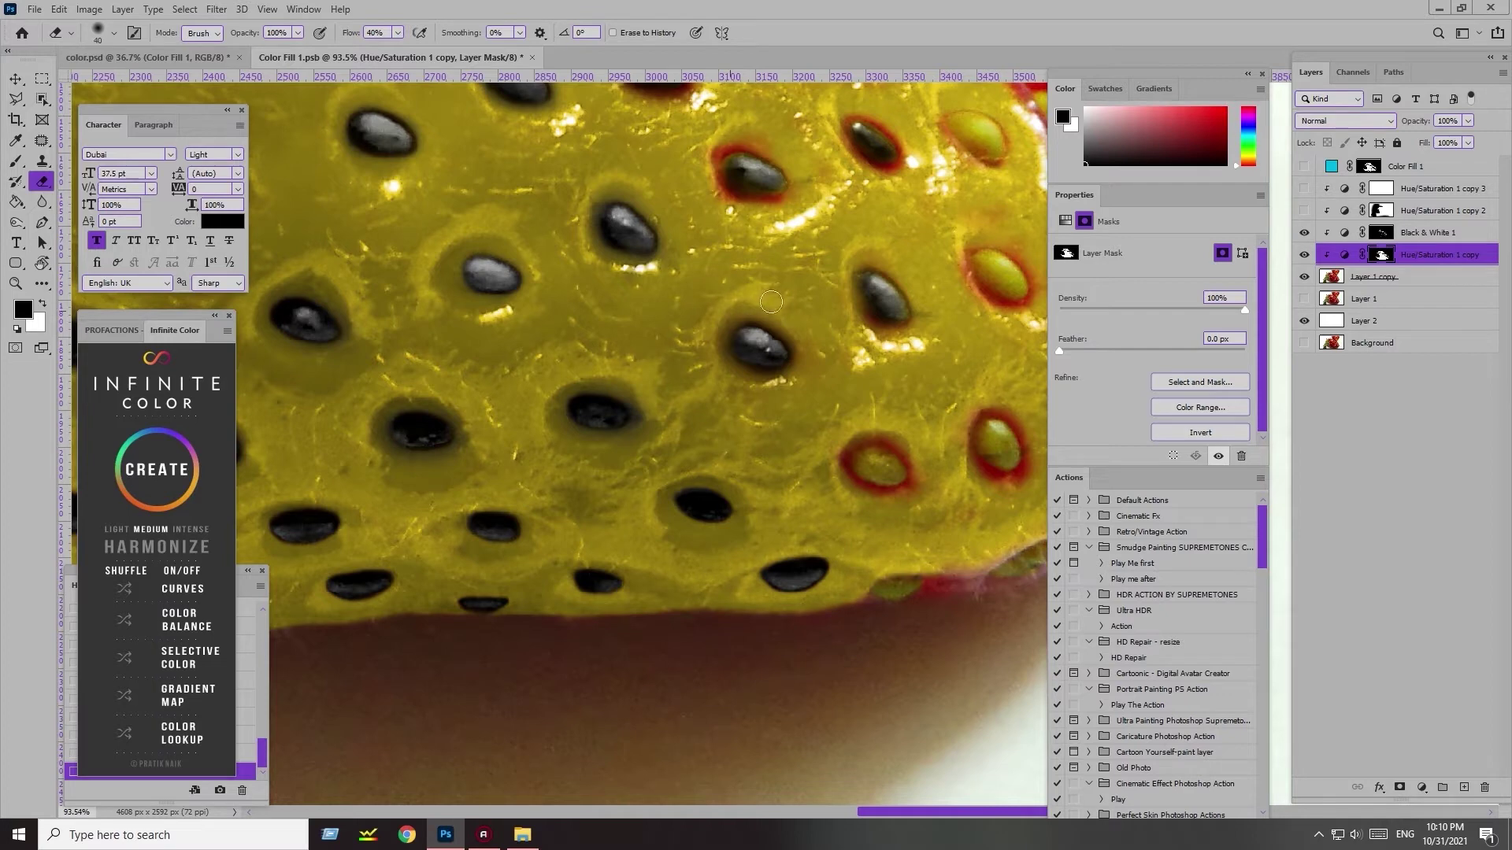
key("bracketleft")
key("bracketleft")
key("bracketleft")
mouse_move(865, 601)
left_mouse_down()
mouse_move(767, 553)
mouse_move(872, 529)
left_mouse_up()
key("bracketright")
key("bracketright")
key("bracketright")
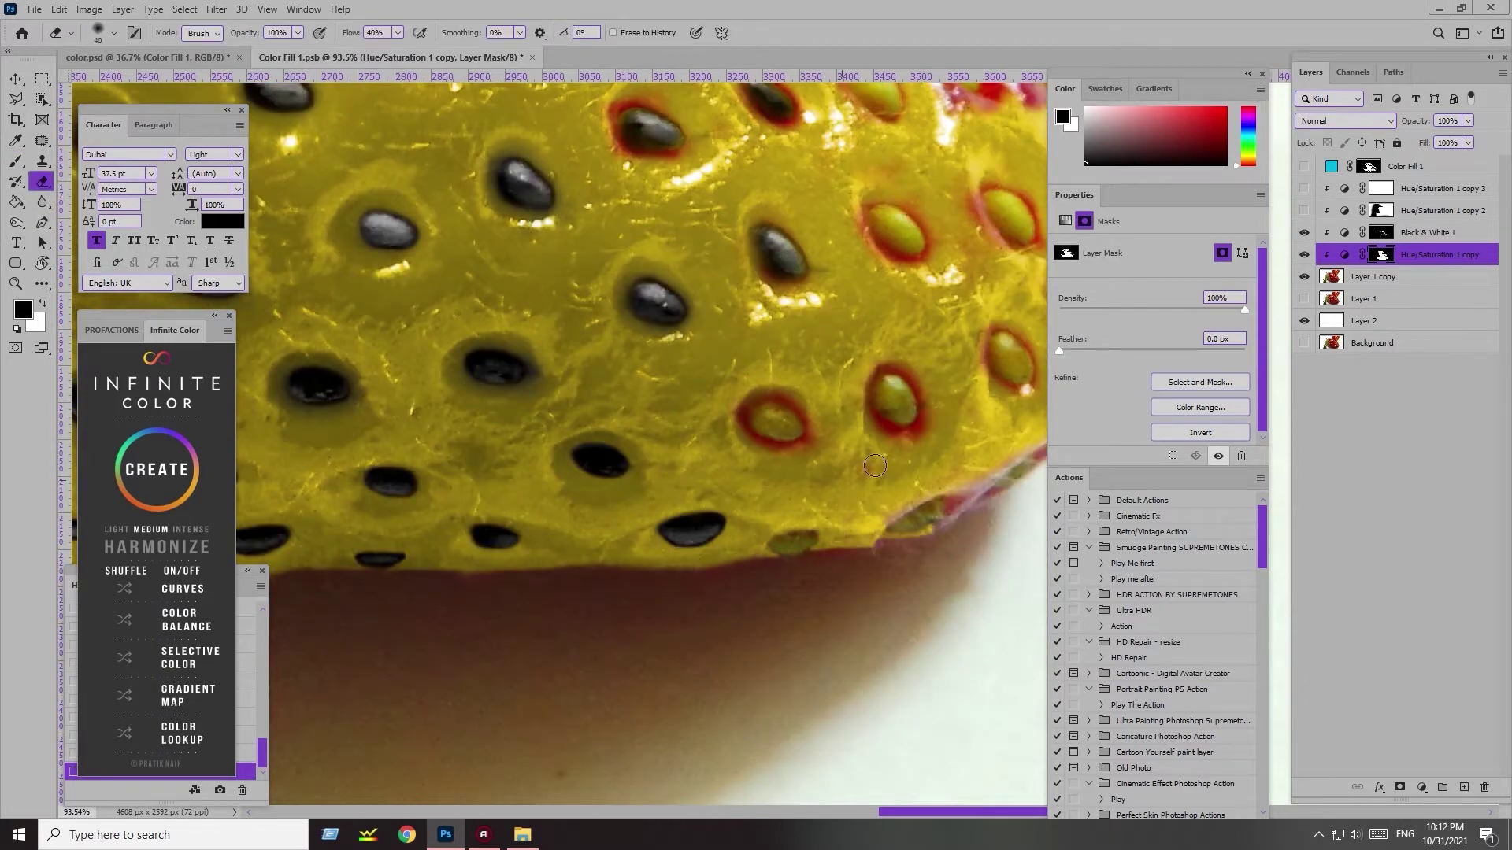
key("bracketright")
mouse_move(939, 488)
left_mouse_down()
mouse_move(977, 492)
mouse_move(890, 504)
left_mouse_up()
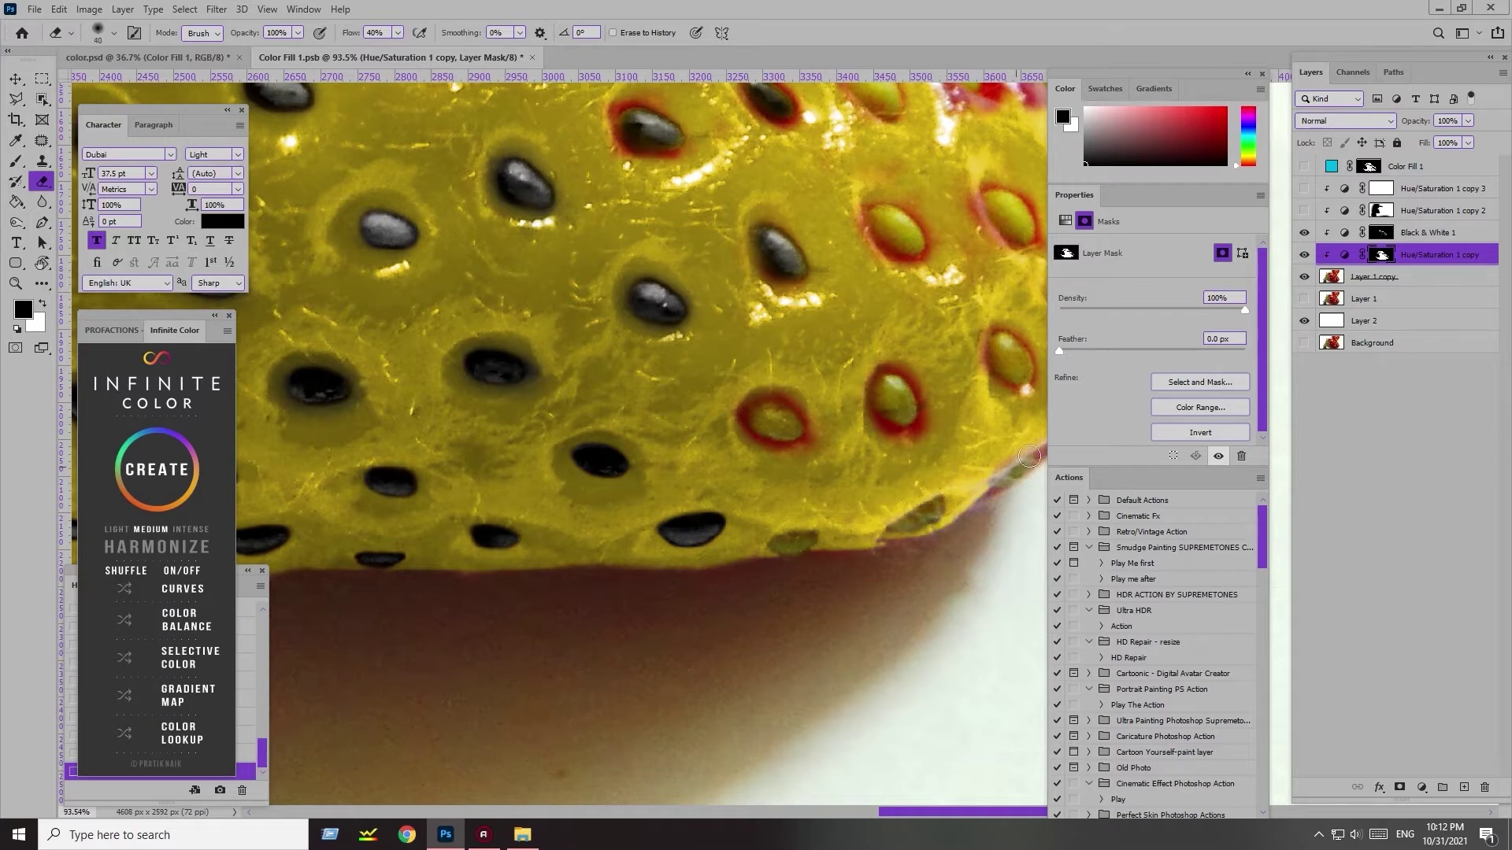
key("alt+bracketright")
key("alt+bracketleft")
key("bracketright")
mouse_move(742, 405)
left_mouse_down()
mouse_move(766, 446)
mouse_move(742, 426)
left_mouse_up()
- Darken a seed near the lower right on the Black & White 1 mask
key("b")
key("alt+bracketright")
key("e")
key("alt+bracketleft")
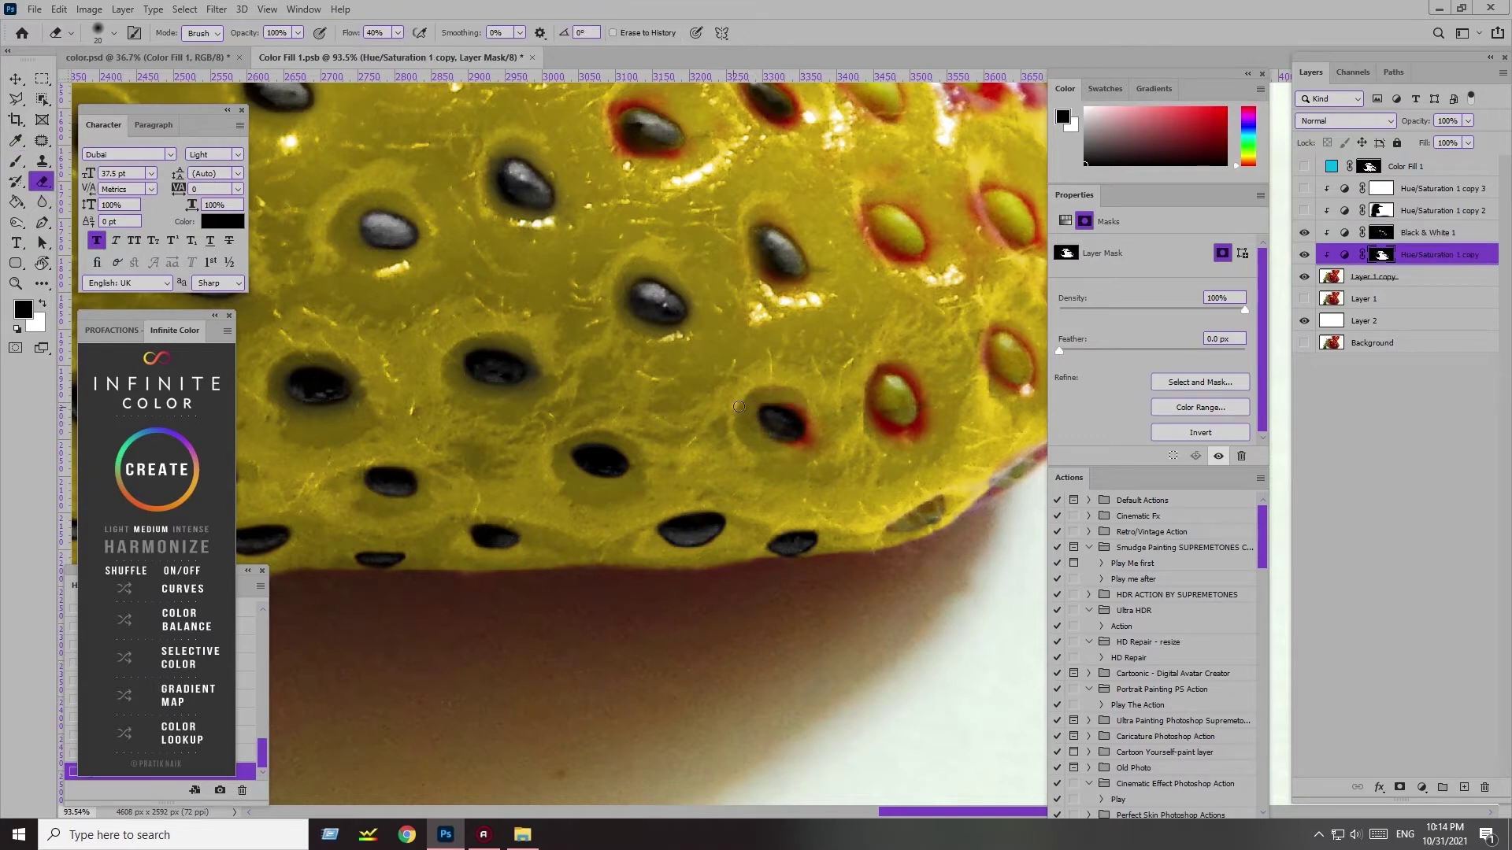
key("bracketright")
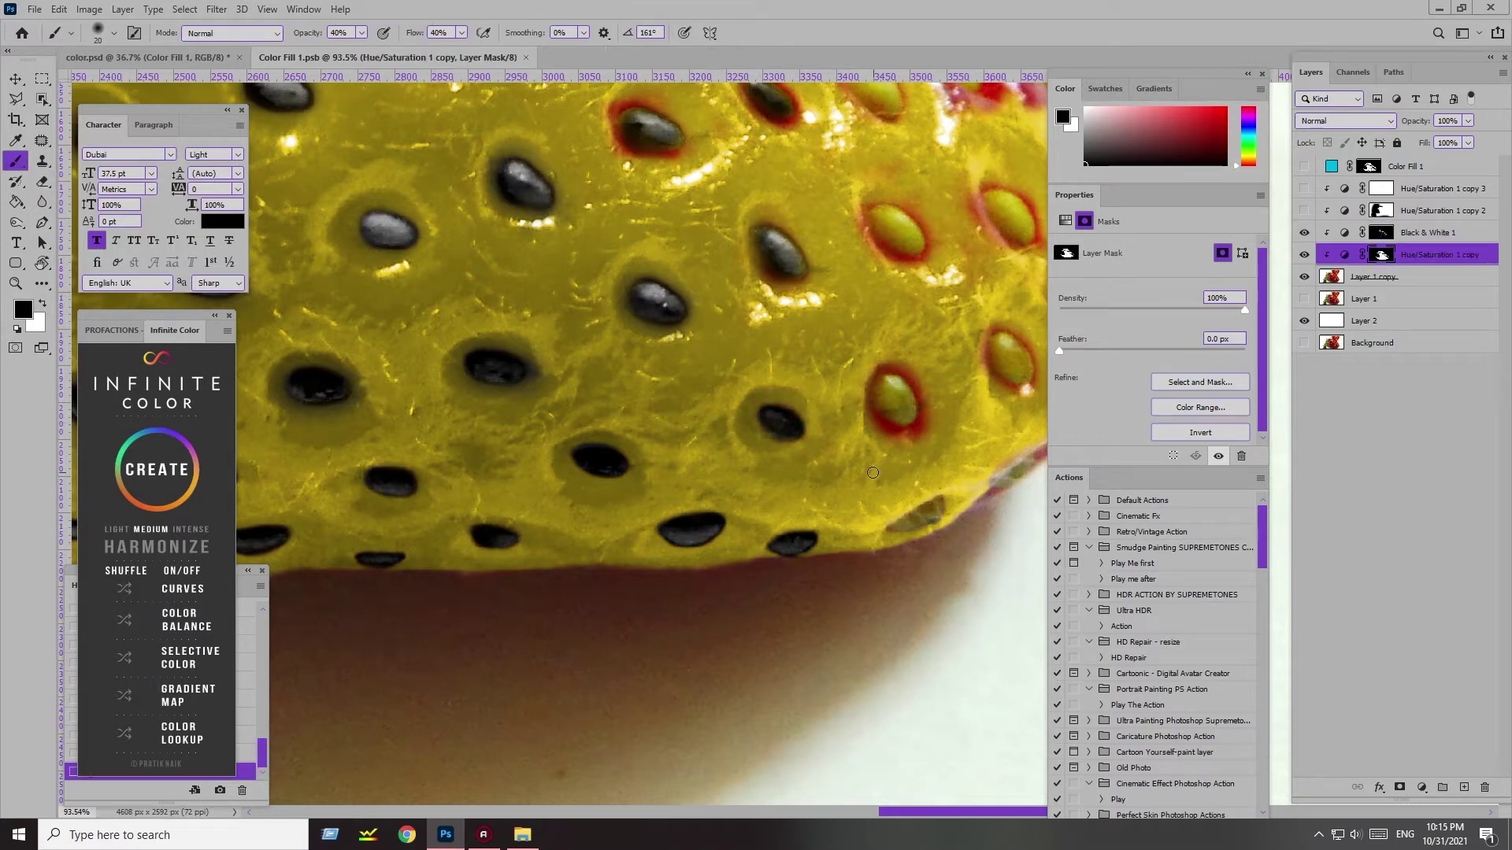
scroll(756, 355, "up", 1)
key("bracketright")
key("bracketright")
key("b")
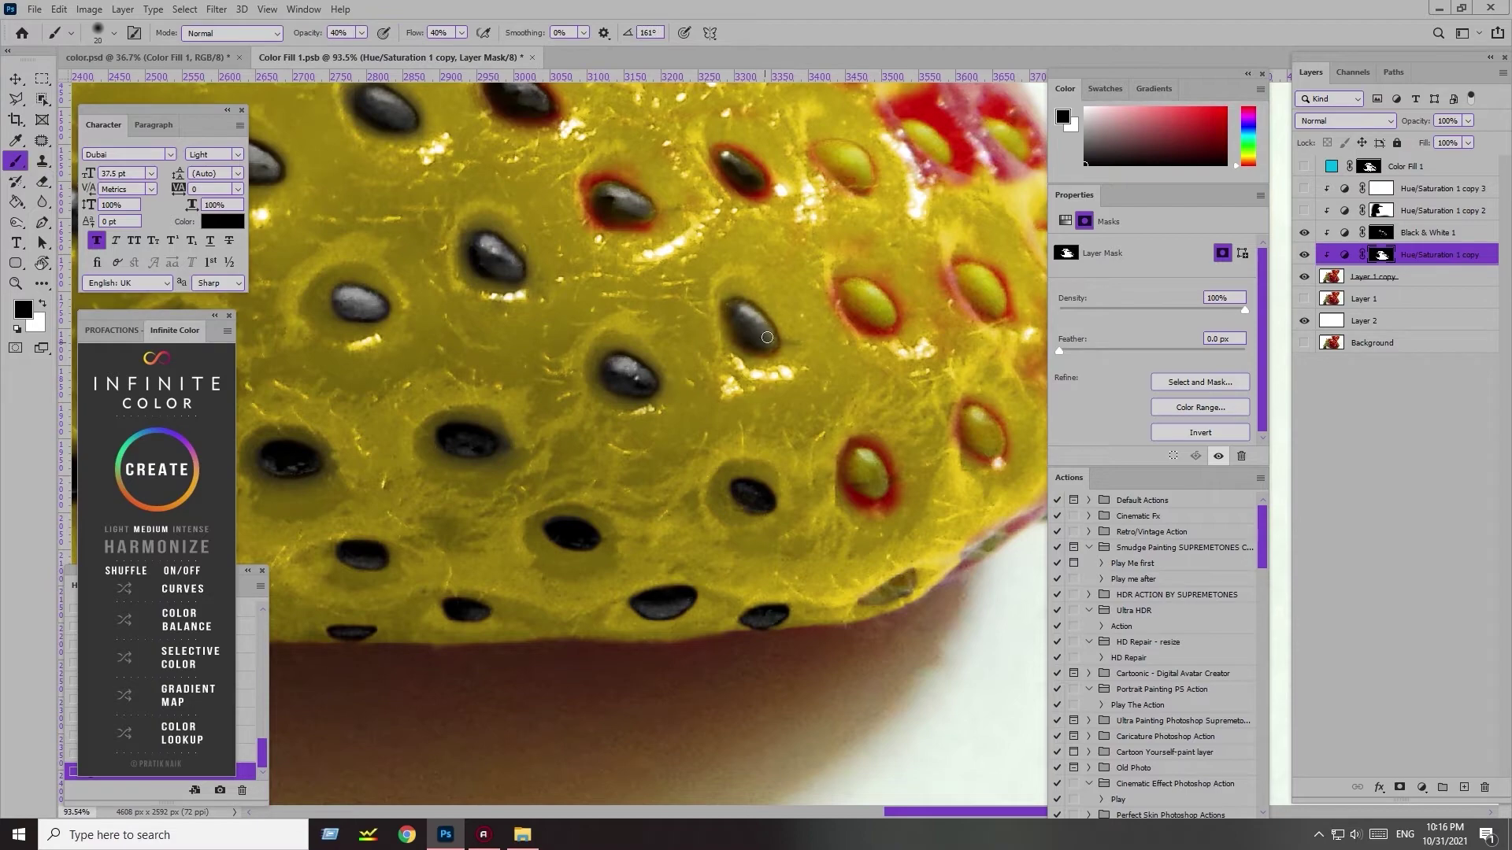
key("e")
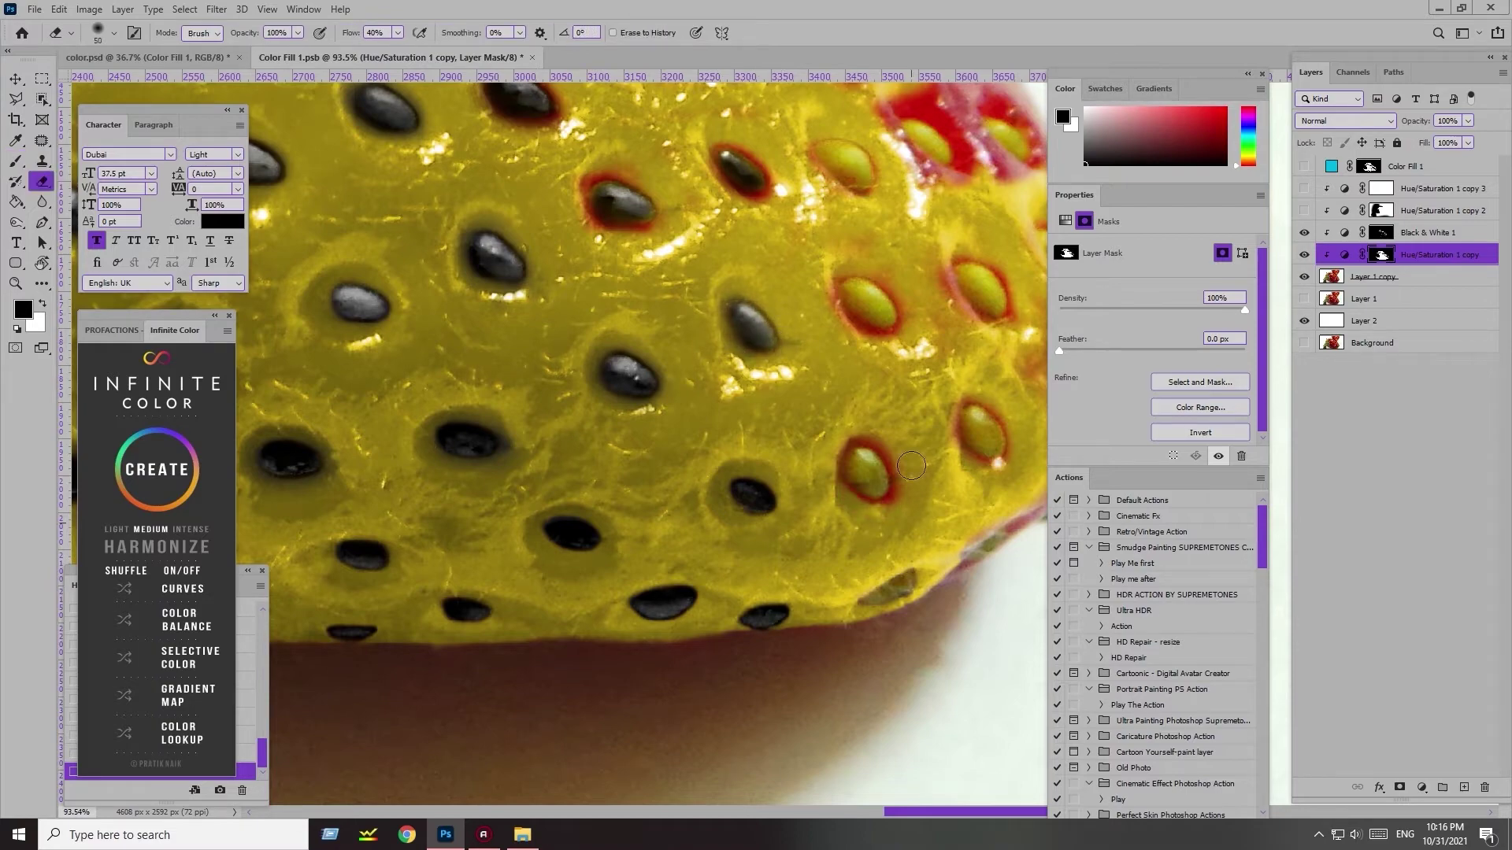
key("alt+bracketright")
left_click_drag(867, 464, 867, 487)
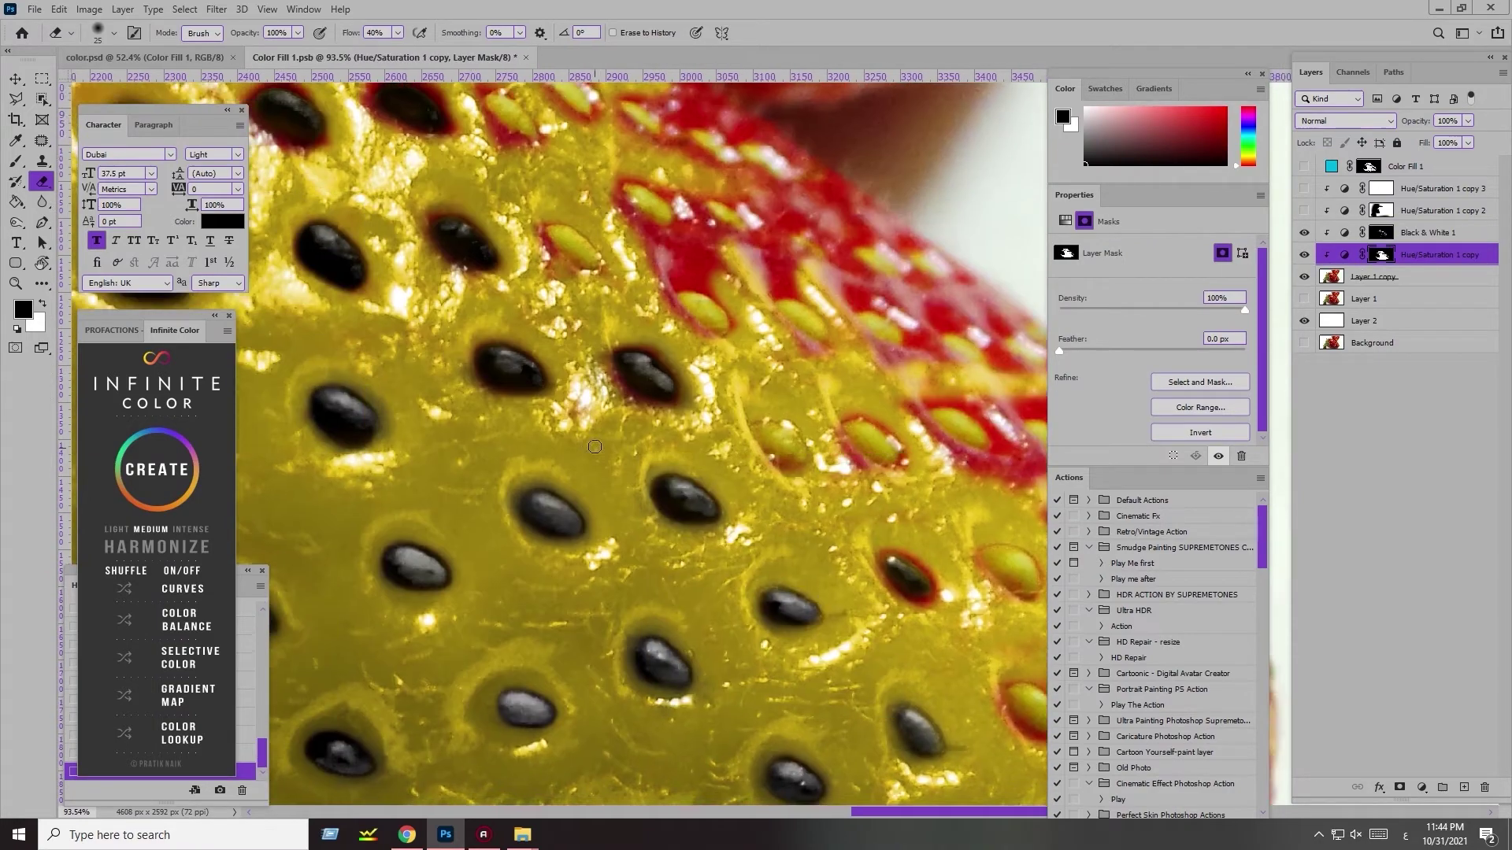
- Pan left and restore yellow around a small seed with a smaller brush
key("b")
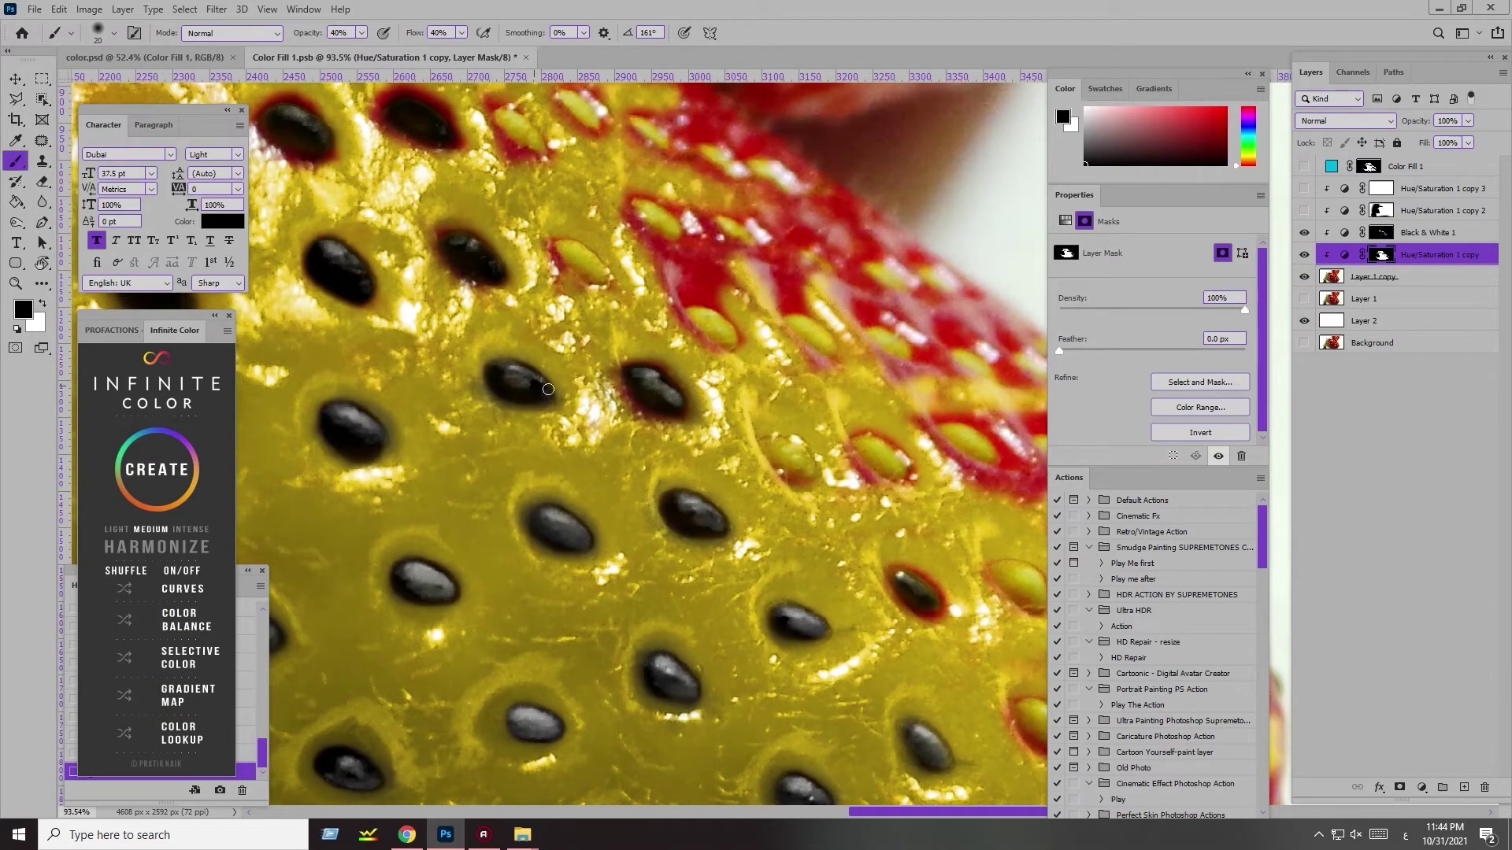
key("e")
scroll(567, 394, "left", 3)
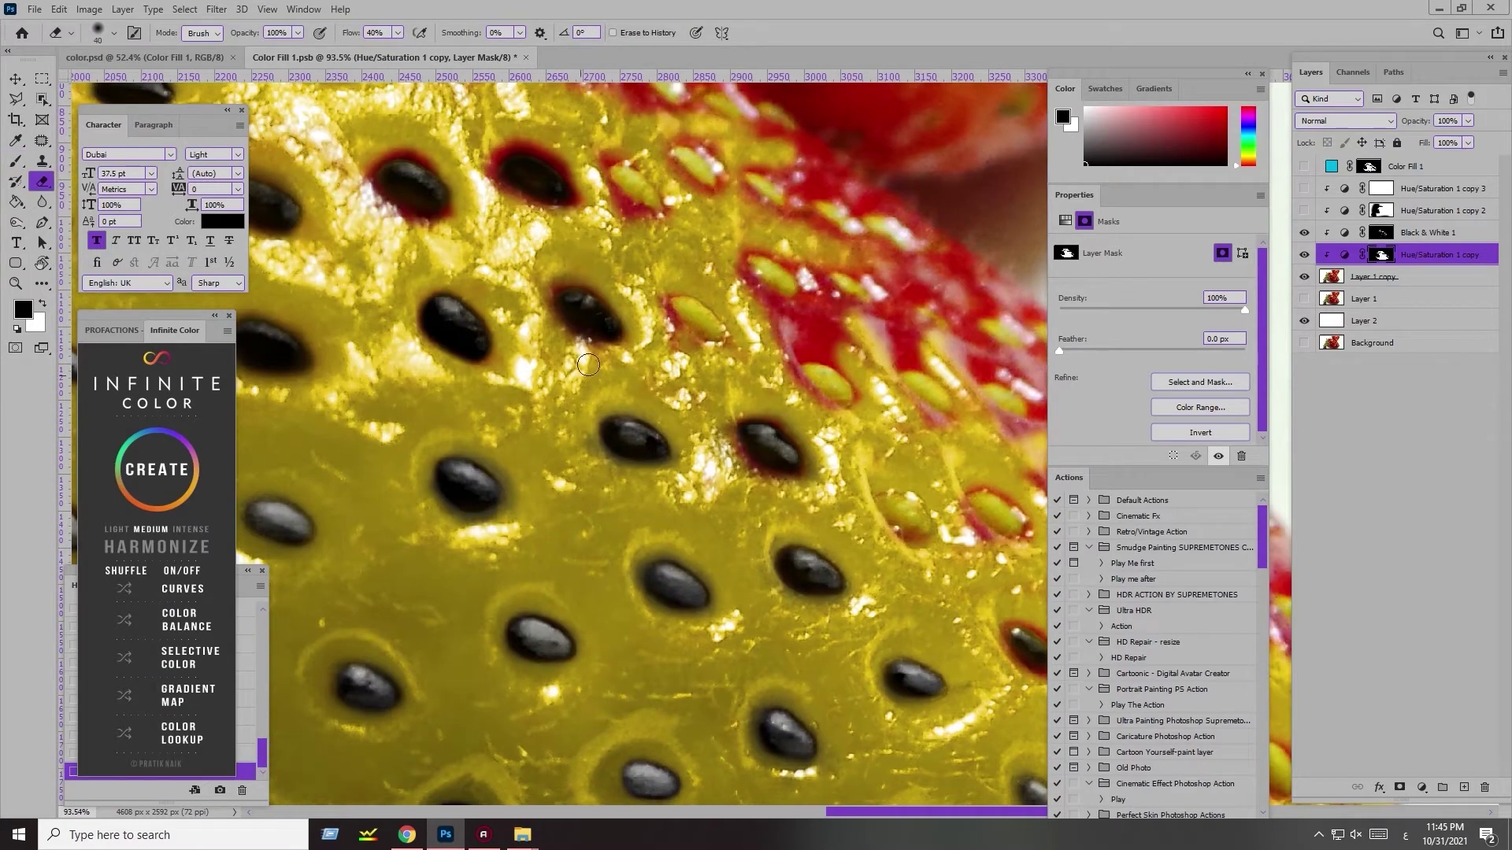
scroll(577, 359, "left", 3)
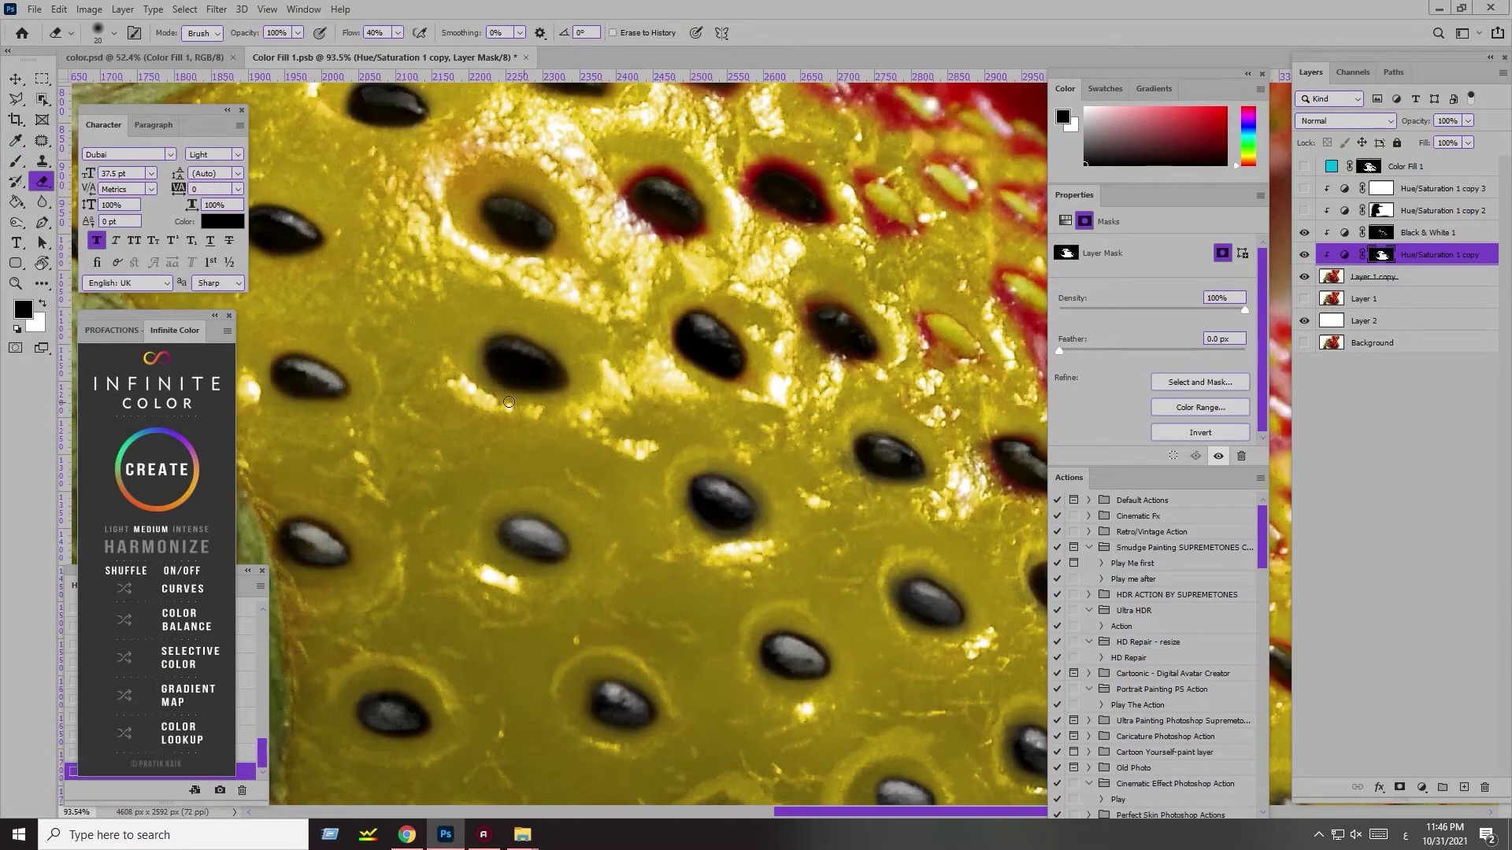
scroll(542, 397, "left", 3)
key("bracketleft")
key("bracketleft")
key("bracketleft")
left_click_drag(520, 315, 632, 336)
- Erase the red halos around three seeds at upper left, below, and on the right
key("bracketright")
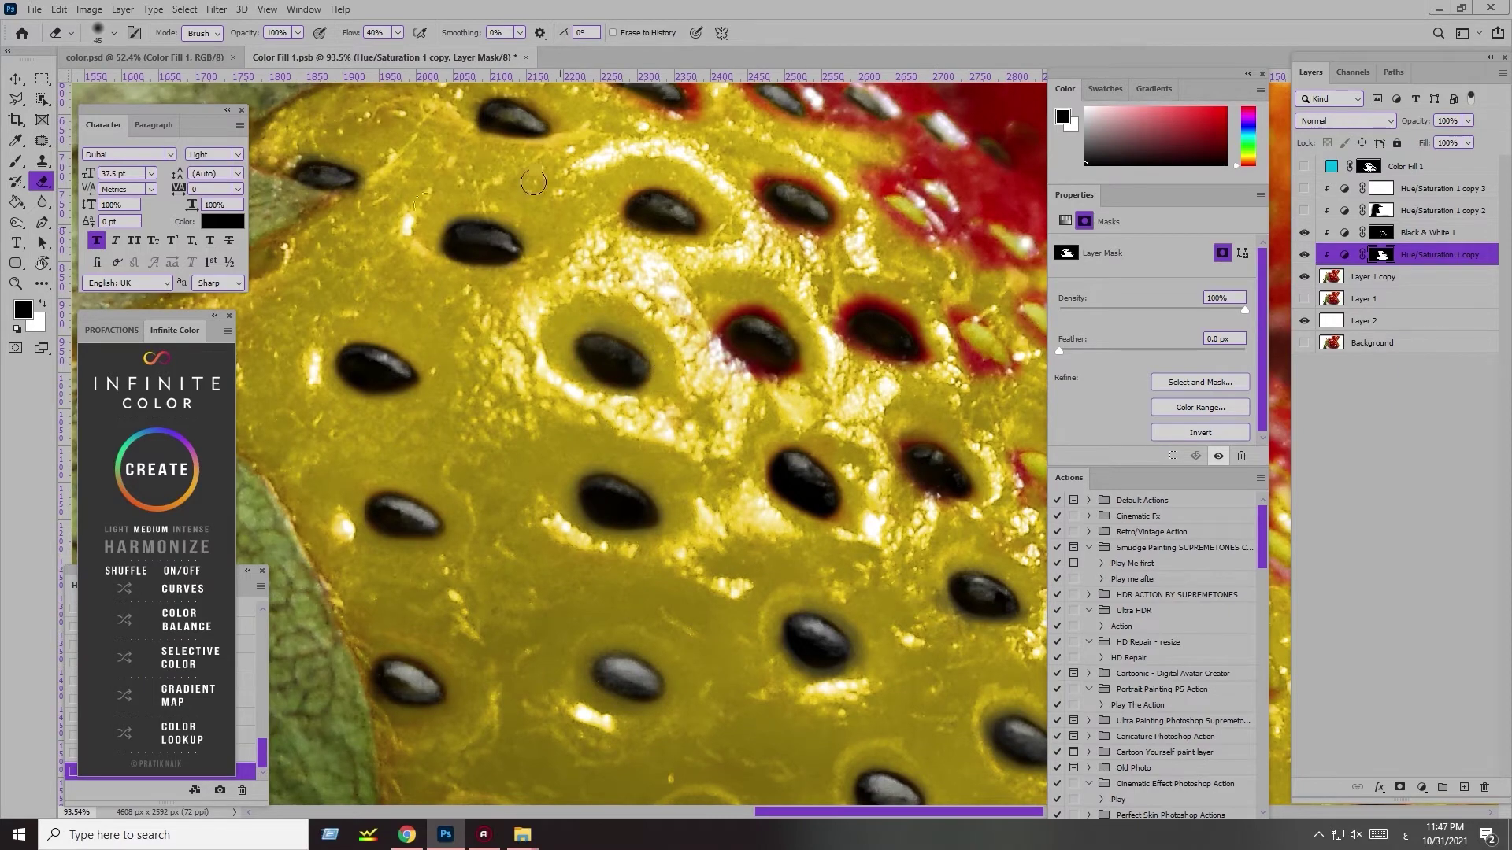
scroll(616, 388, "up", 3)
key("bracketright")
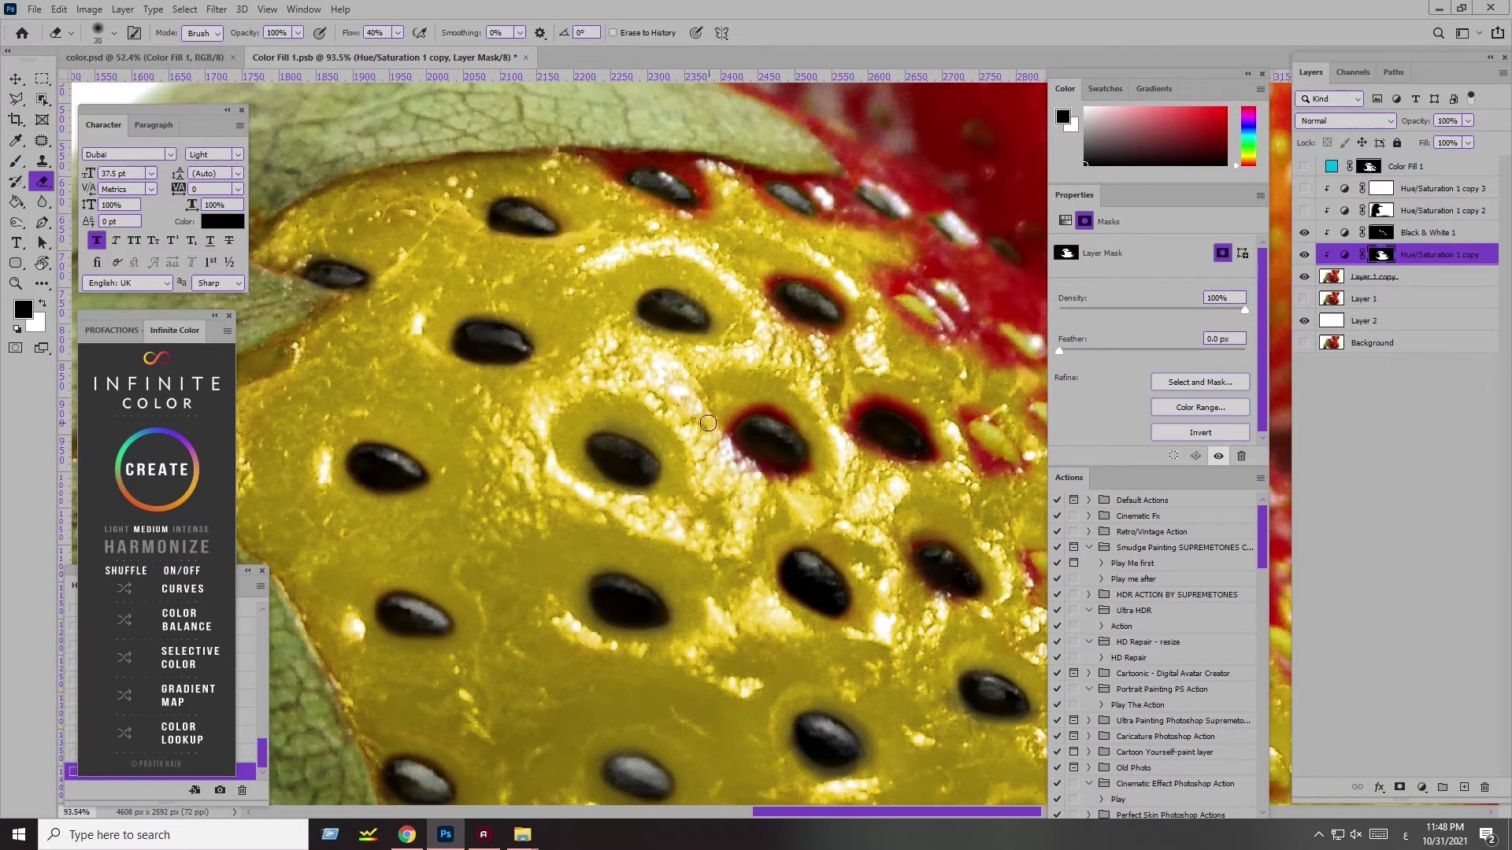
left_click_drag(697, 443, 732, 422)
key("bracketleft")
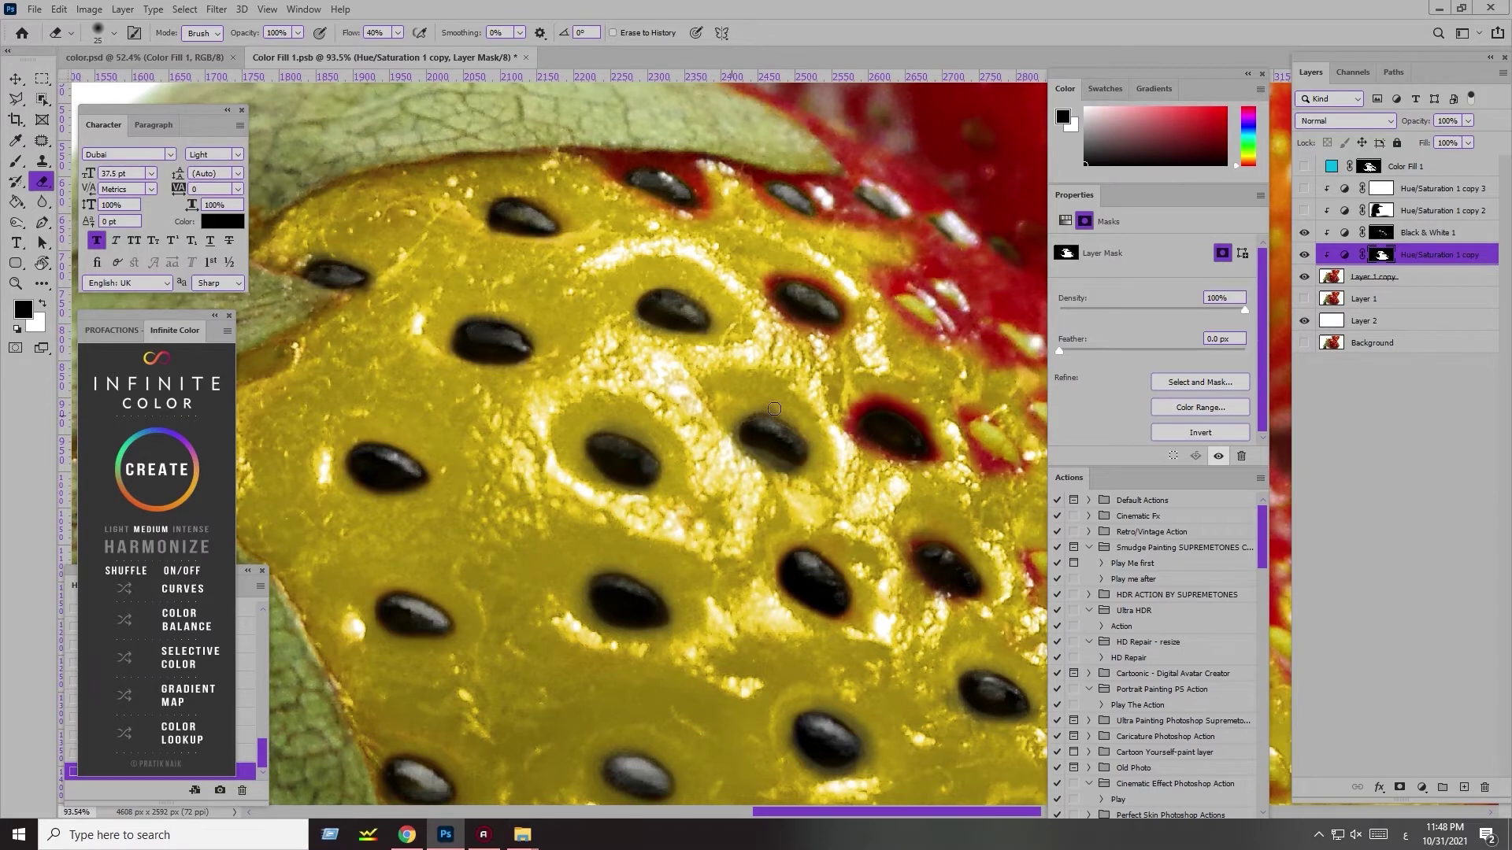
left_click_drag(799, 431, 801, 467)
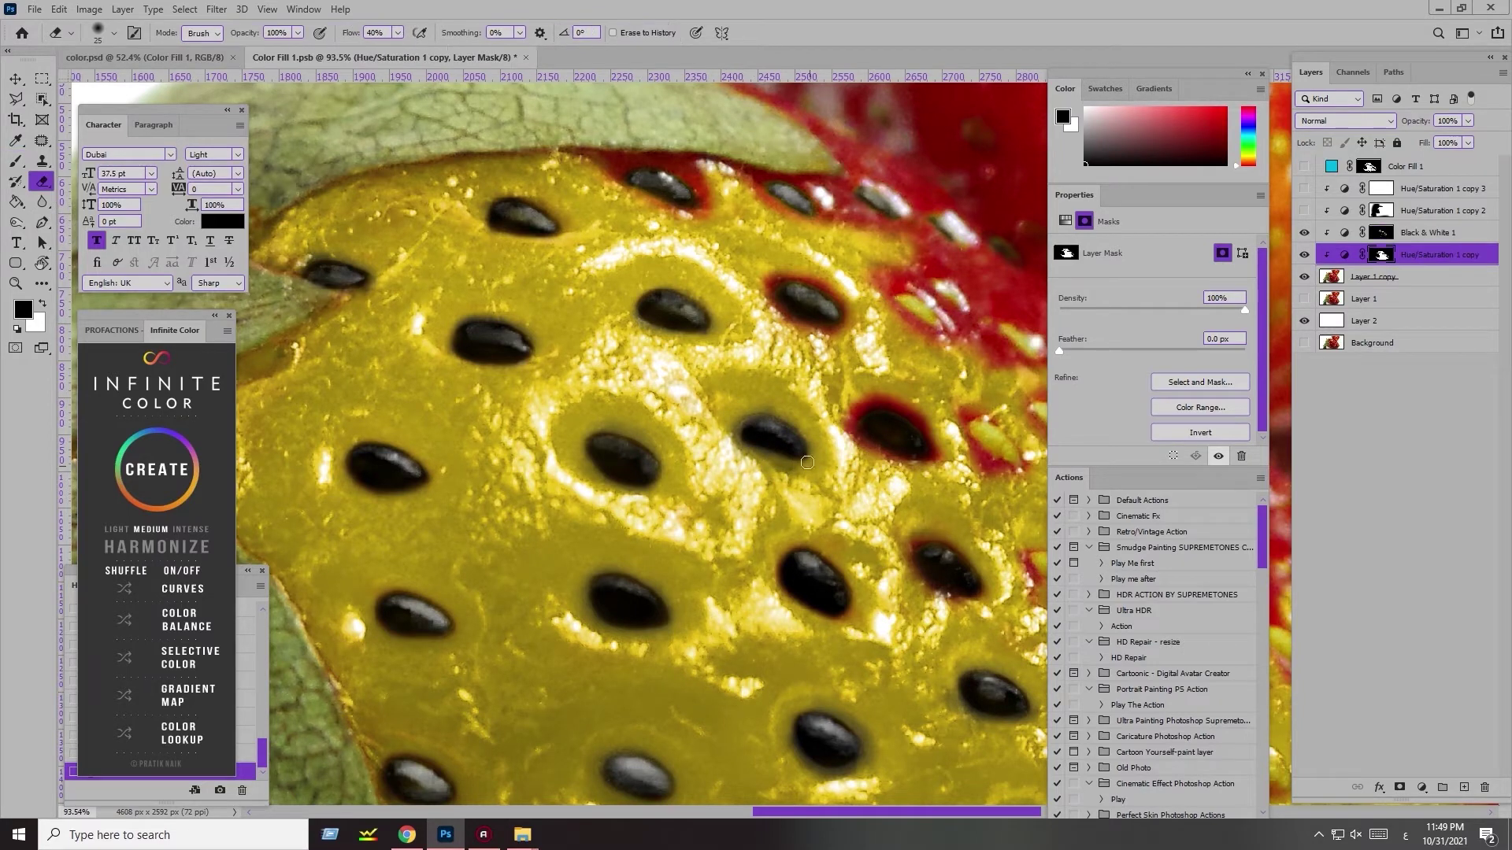
left_click_drag(850, 406, 869, 405)
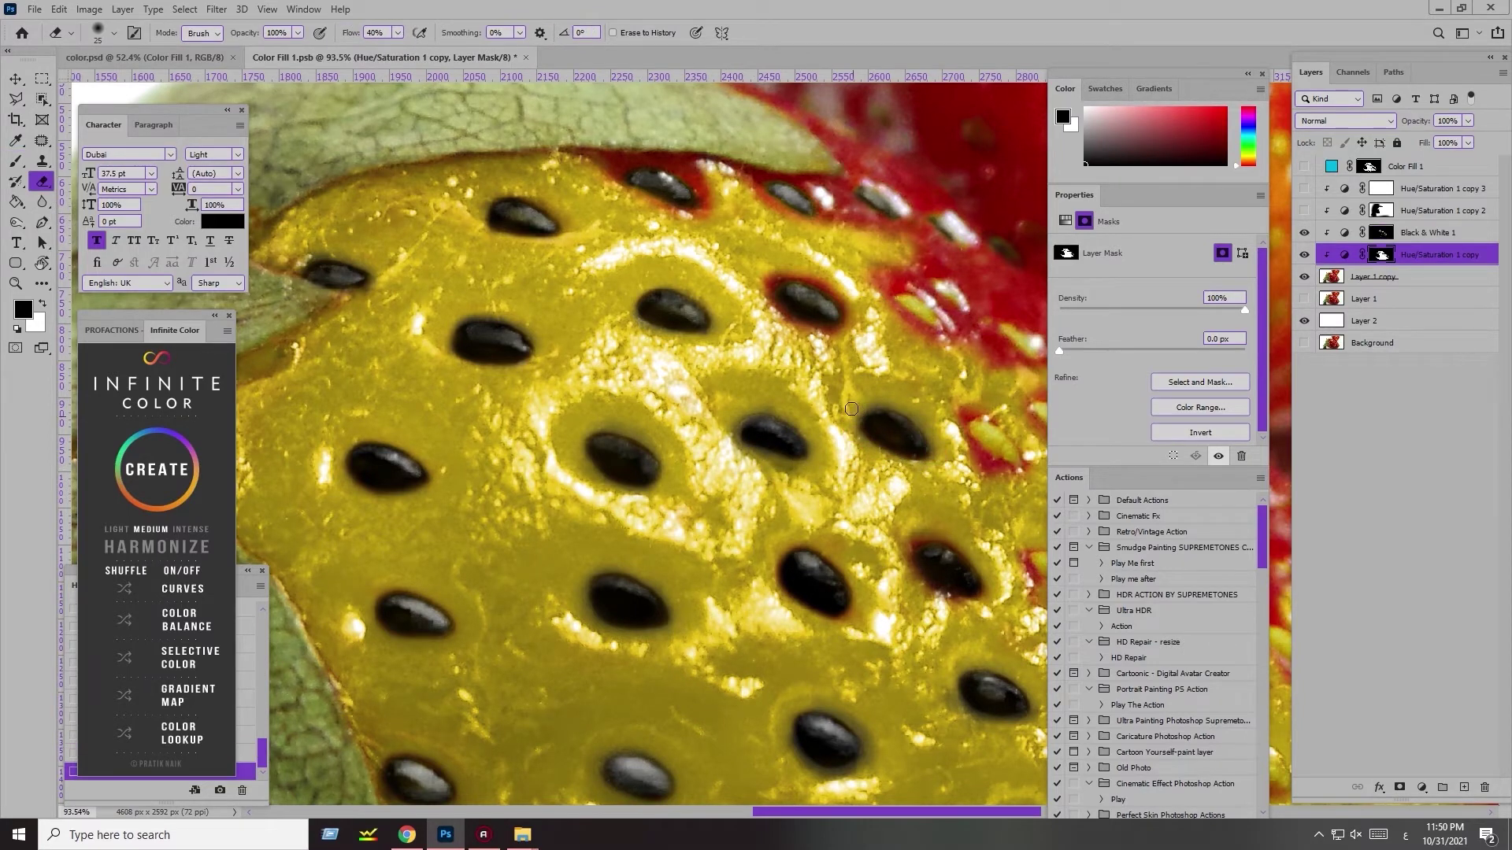
- Move to another patch and erase the red fringe around a seed on the Hue/Saturation 1 copy mask
key("alt+bracketright")
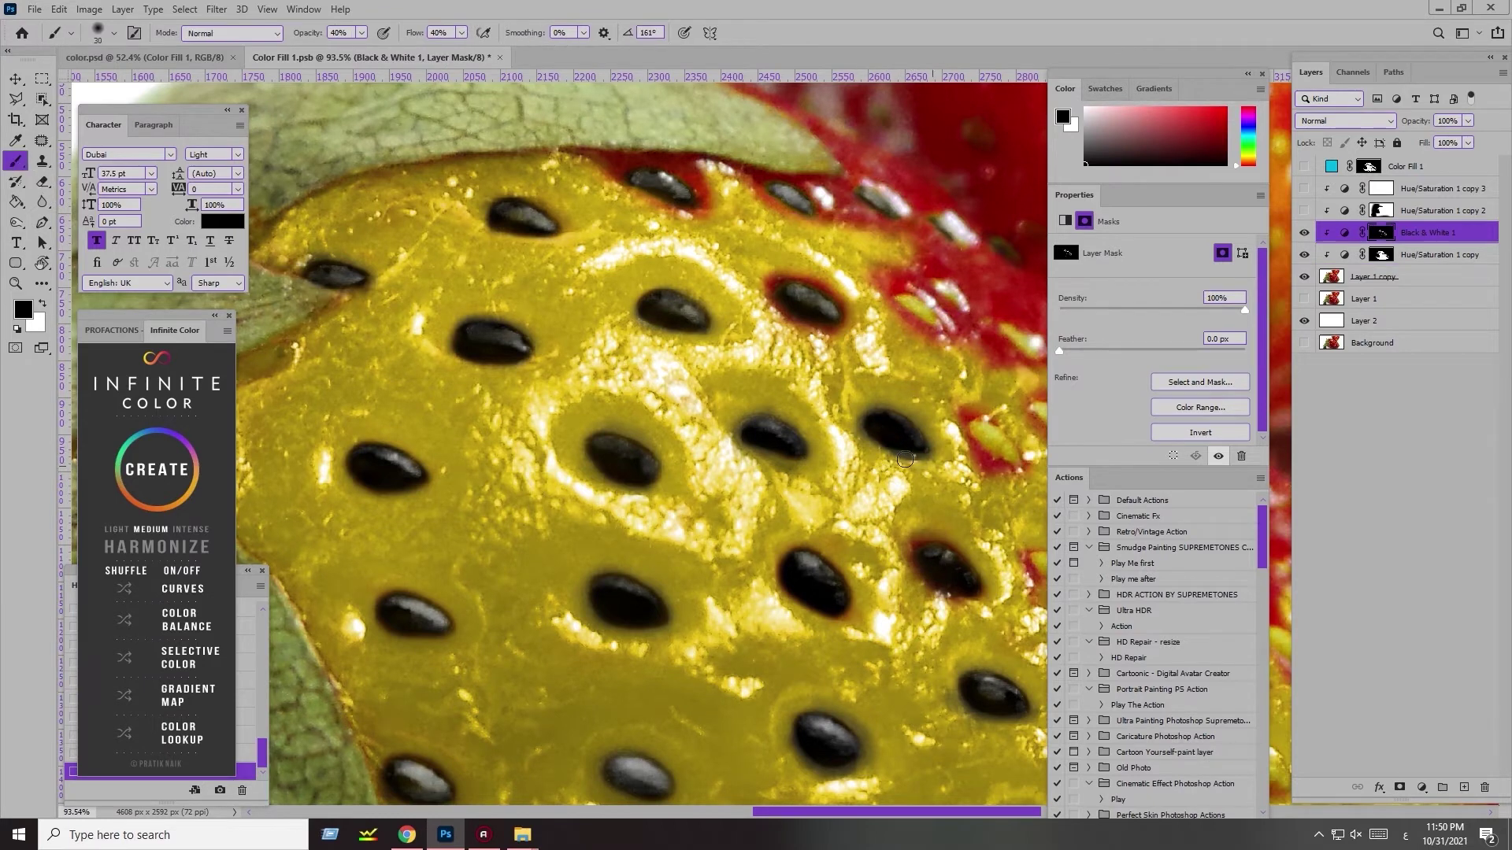
key("alt+bracketleft")
left_click_drag(906, 456, 800, 416)
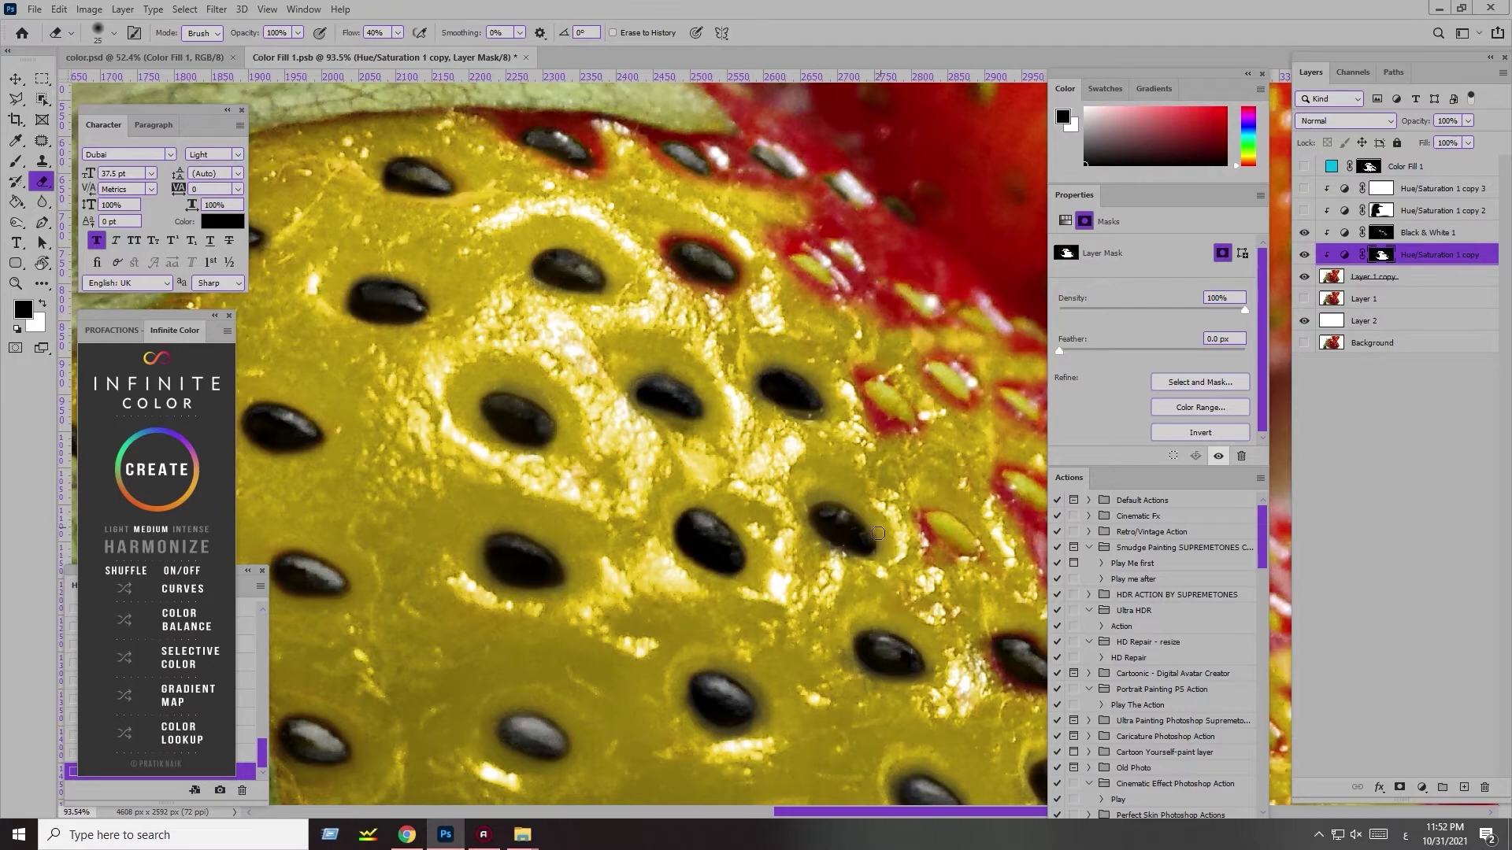
key("alt+bracketright")
key("b")
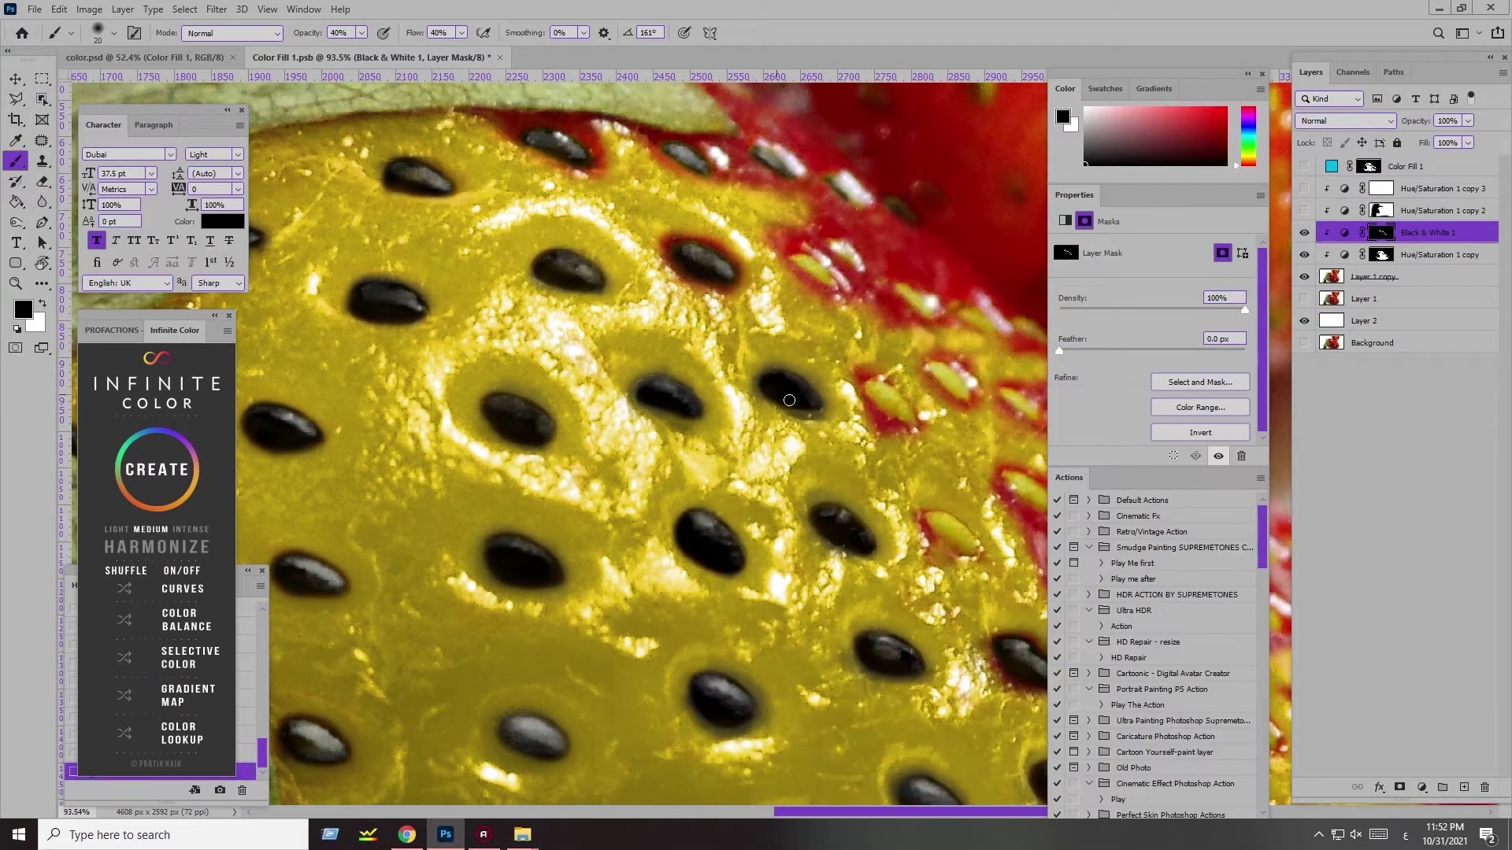
mouse_move(526, 414)
left_mouse_down()
mouse_move(515, 312)
mouse_move(429, 434)
left_mouse_up()
key("alt+bracketleft")
key("e")
left_click_drag(575, 295, 602, 245)
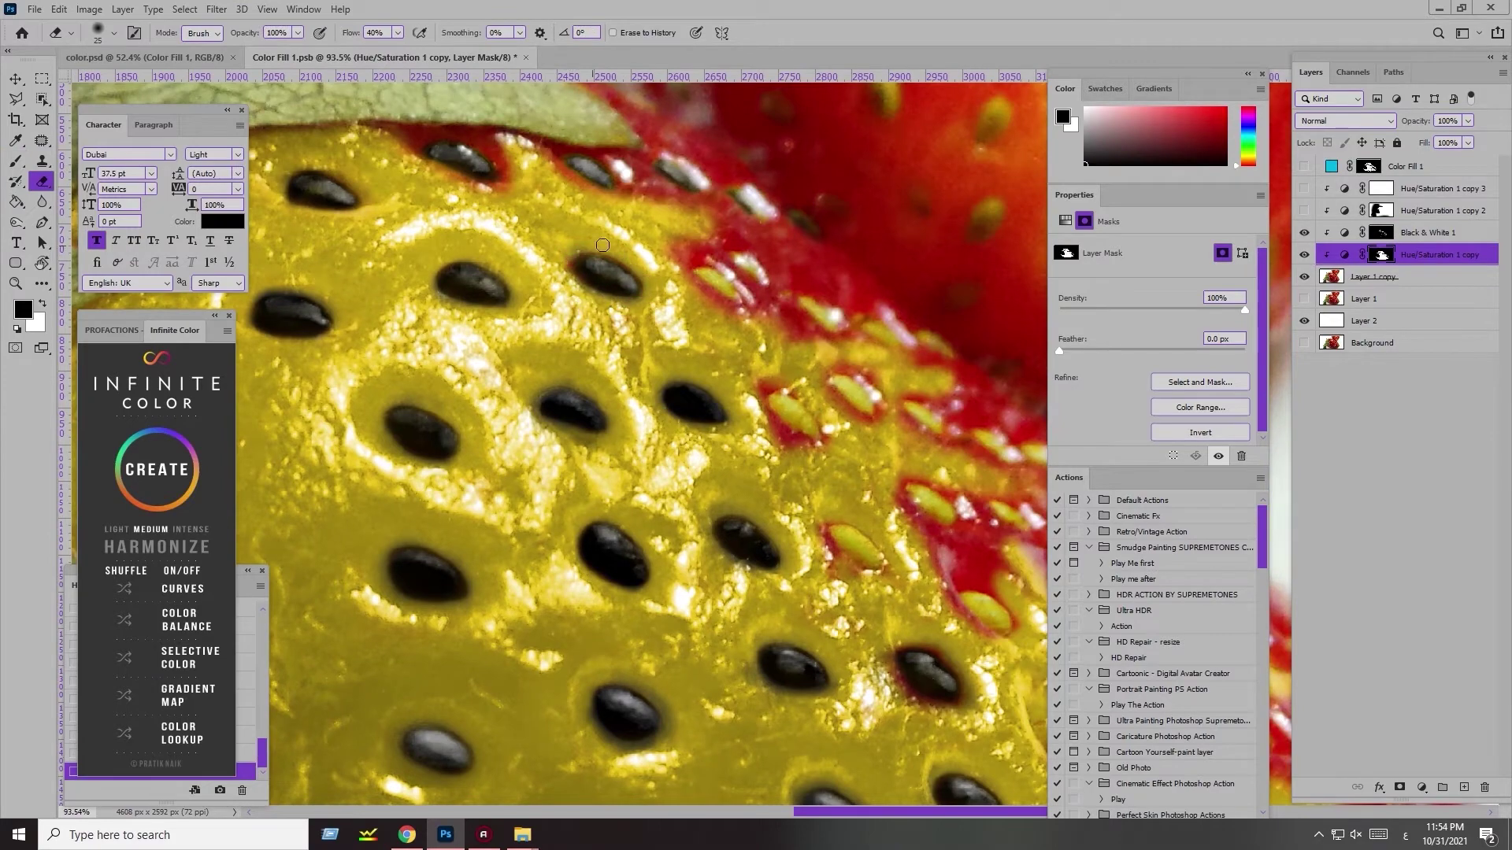
- Shift toward the upper seeds and erase the red along a seed's edge
key("alt+bracketright")
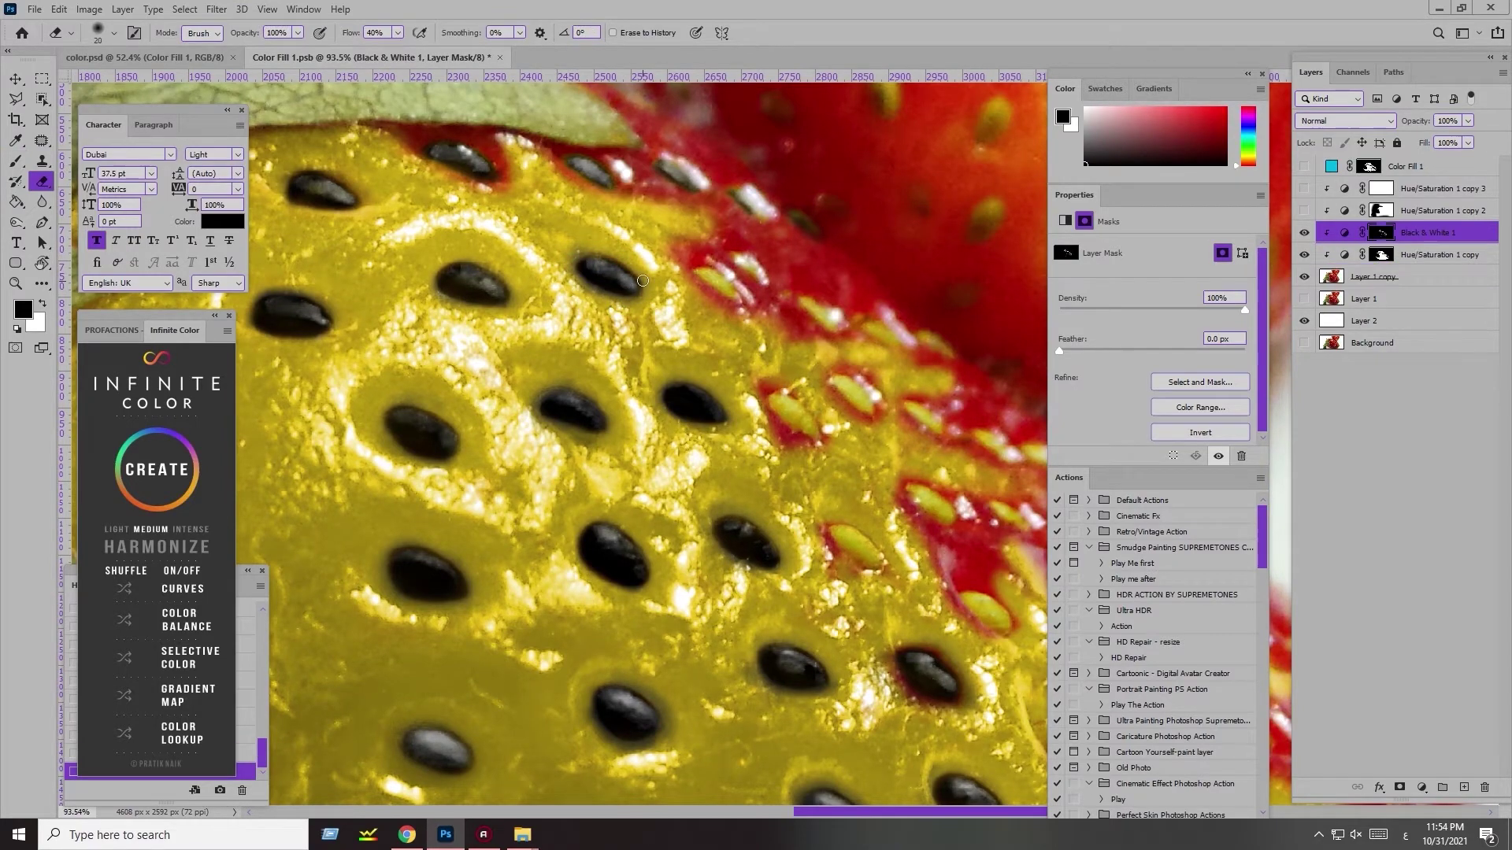
left_click_drag(733, 383, 799, 465)
key("alt+bracketleft")
left_click_drag(429, 284, 357, 290)
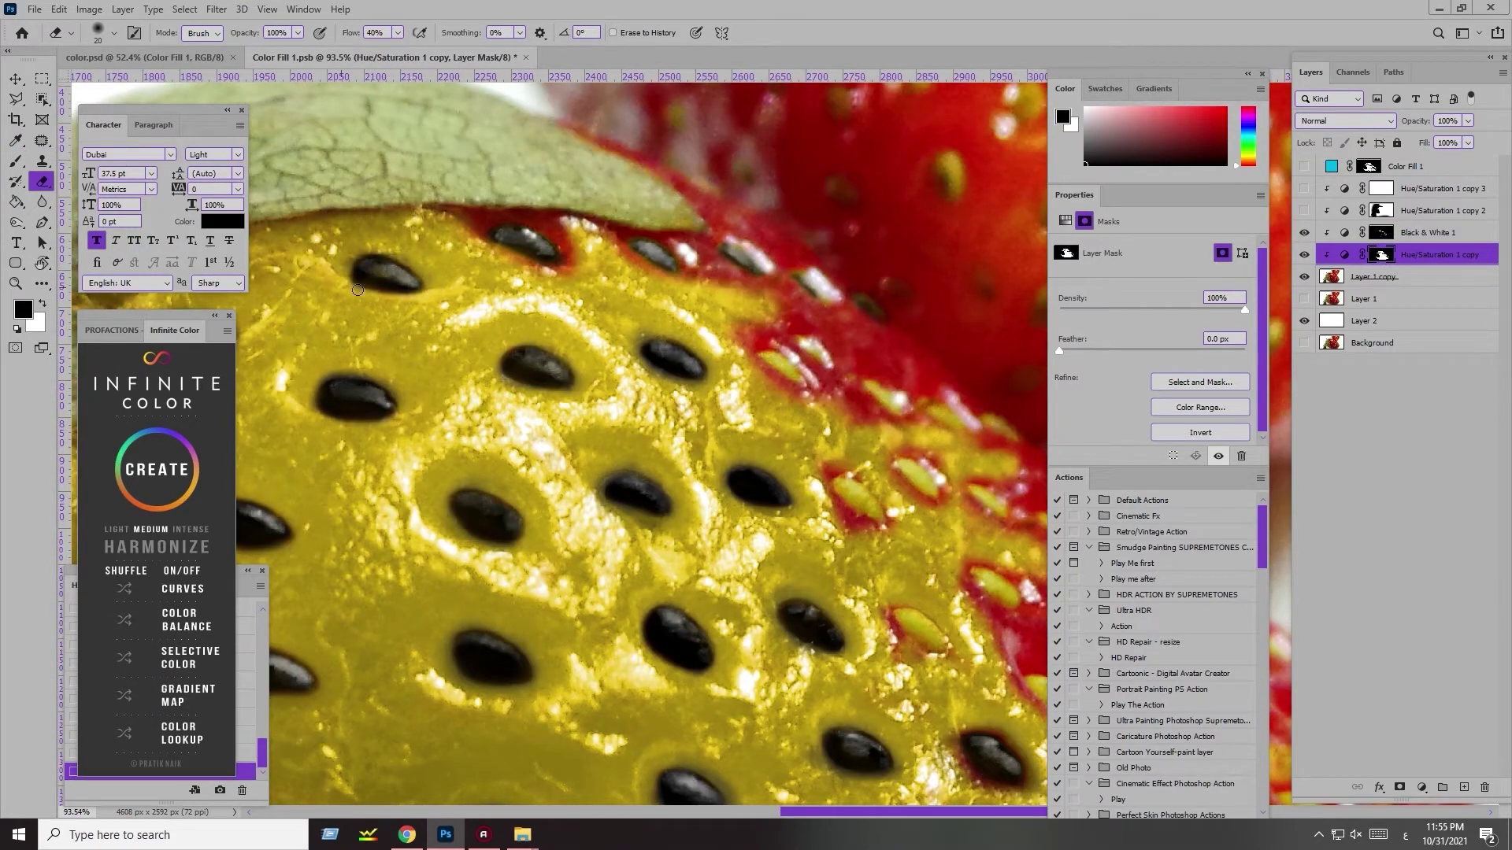
left_click_drag(604, 347, 523, 245)
key("b")
key("e")
- Darken a seed right of centre on the Black & White 1 mask near the red area
left_click_drag(843, 476, 779, 427)
key("alt+bracketright")
key("bracketleft")
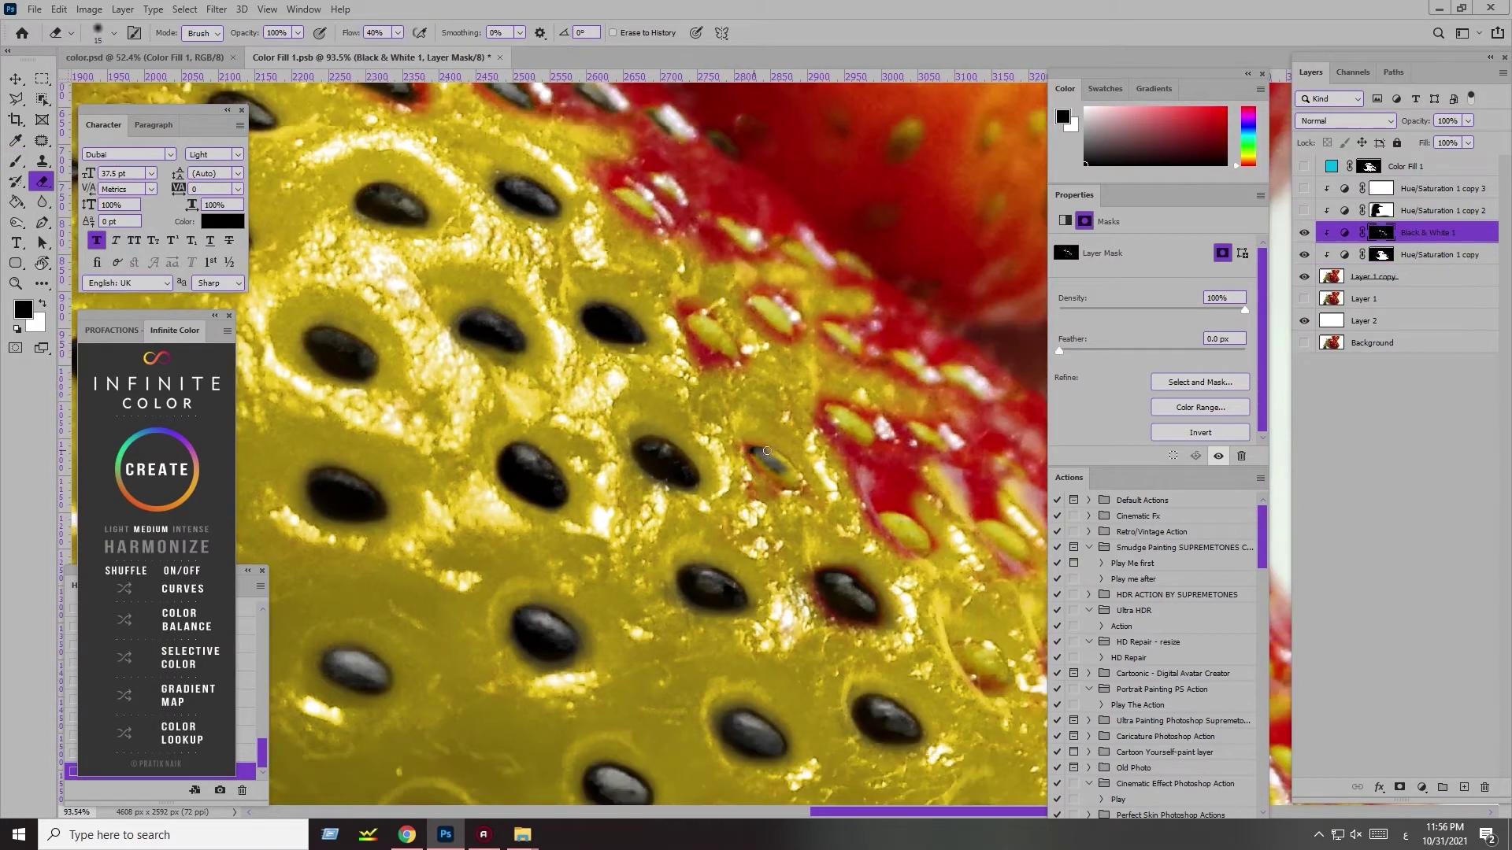
key("alt+bracketleft")
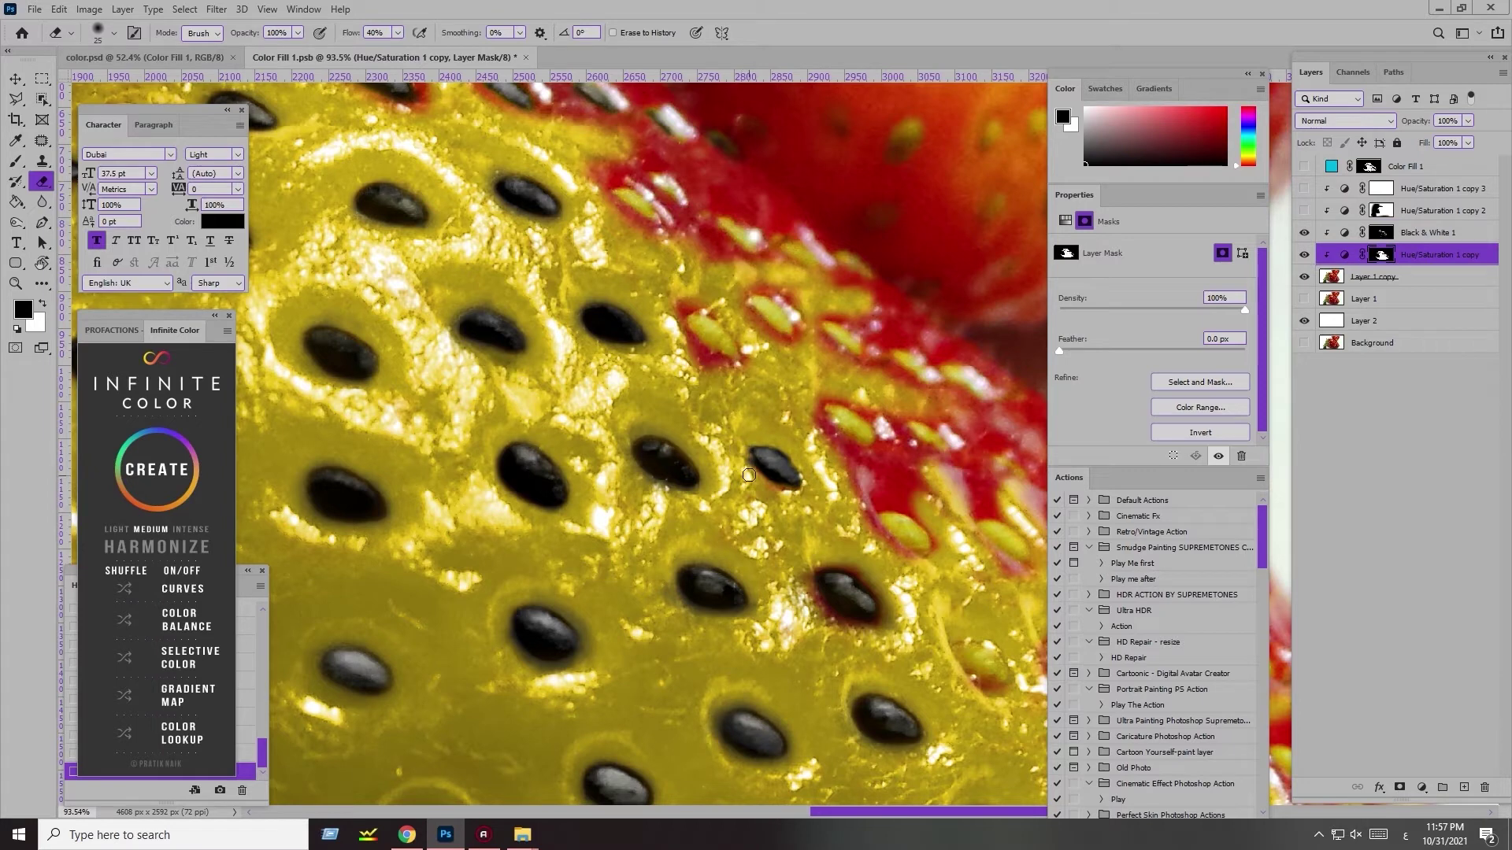
key("alt+bracketright")
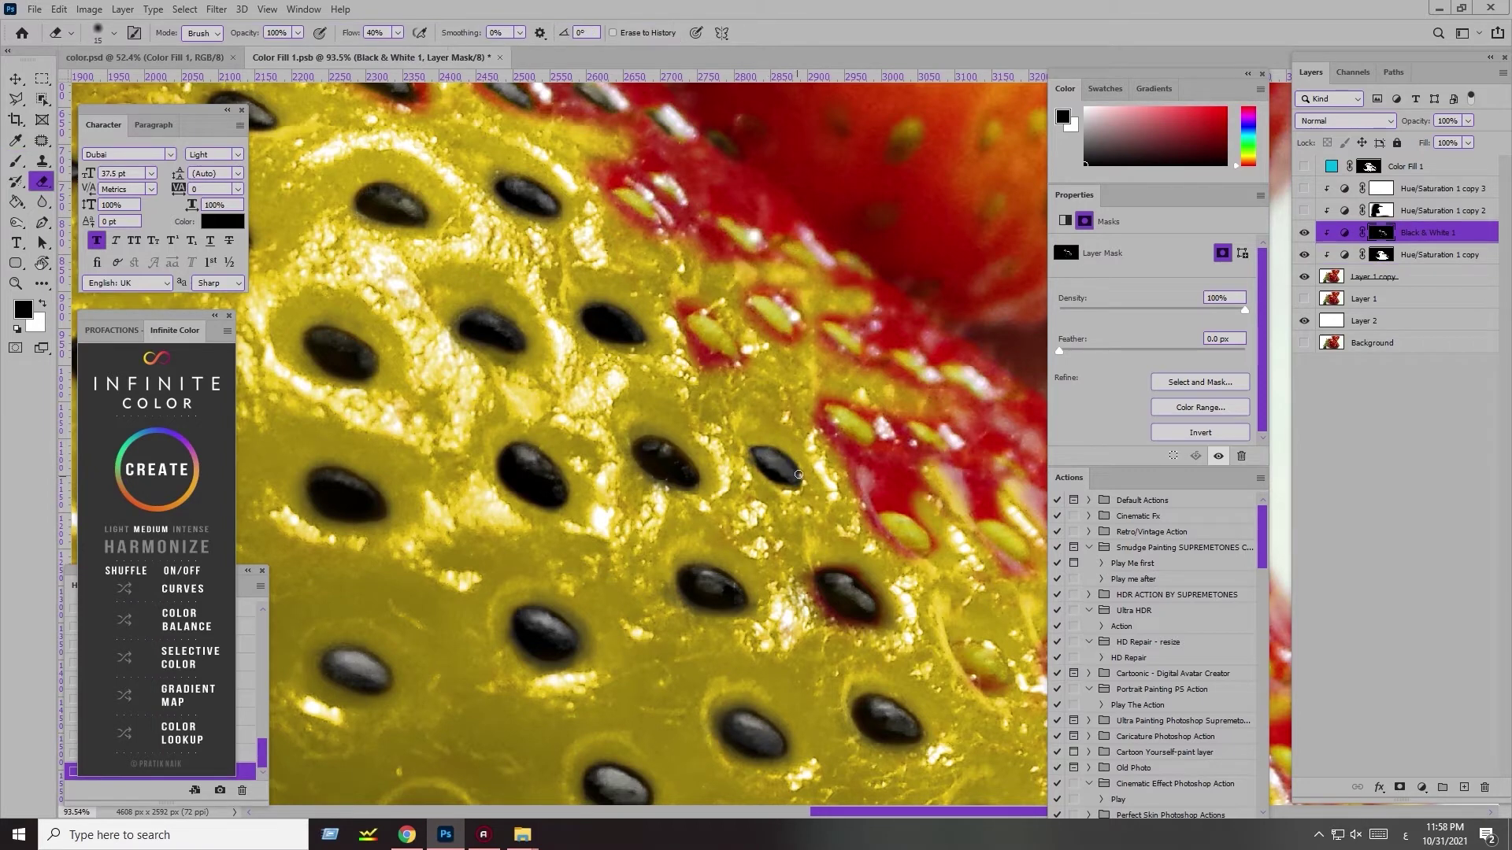
mouse_move(705, 326)
left_mouse_down()
mouse_move(729, 351)
mouse_move(669, 300)
left_mouse_up()
key("alt+bracketleft")
key("bracketright")
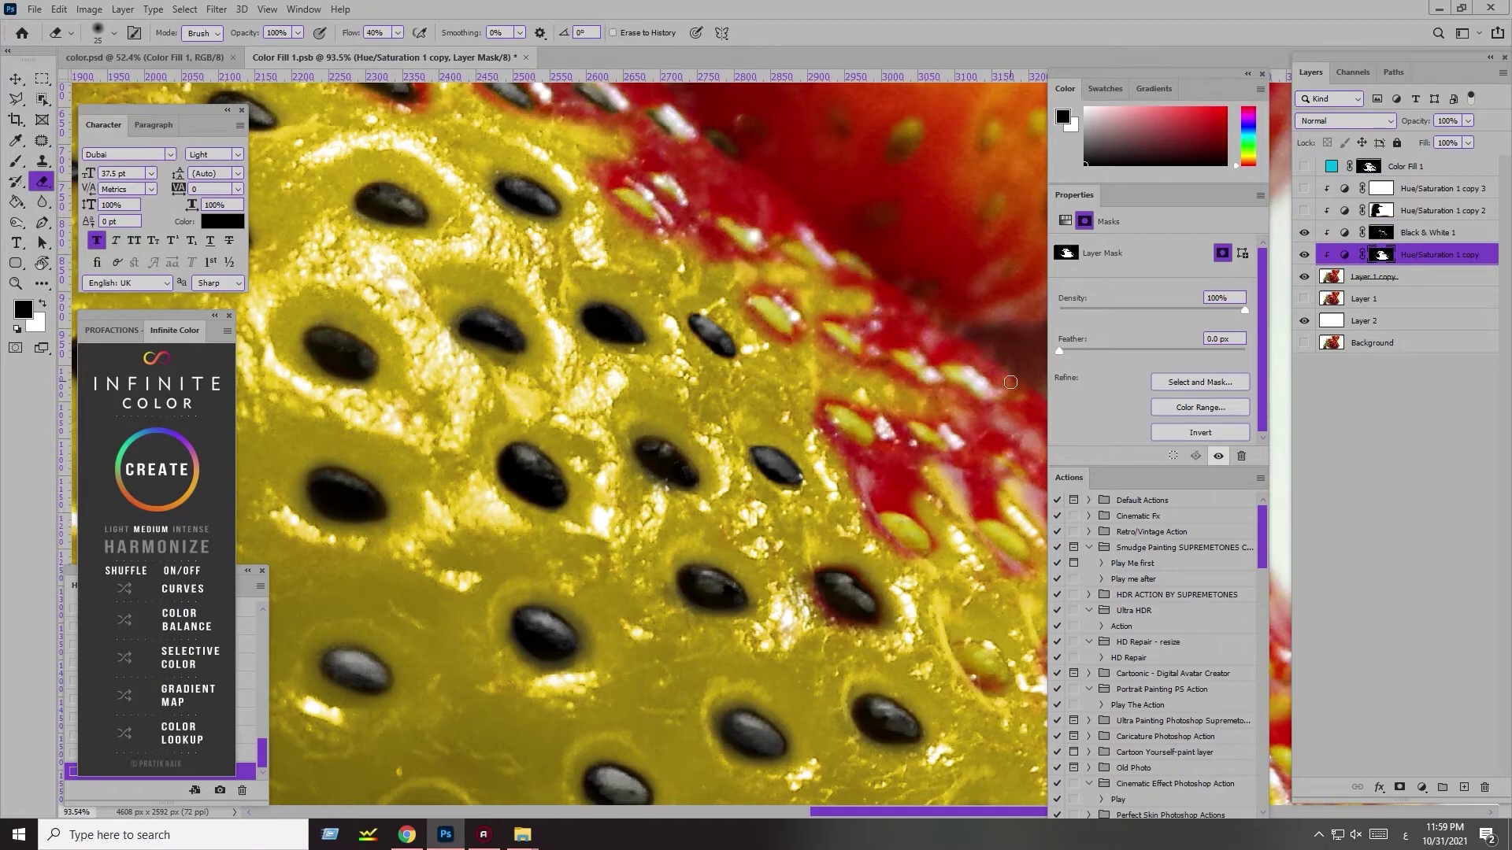
left_click_drag(801, 565, 651, 478)
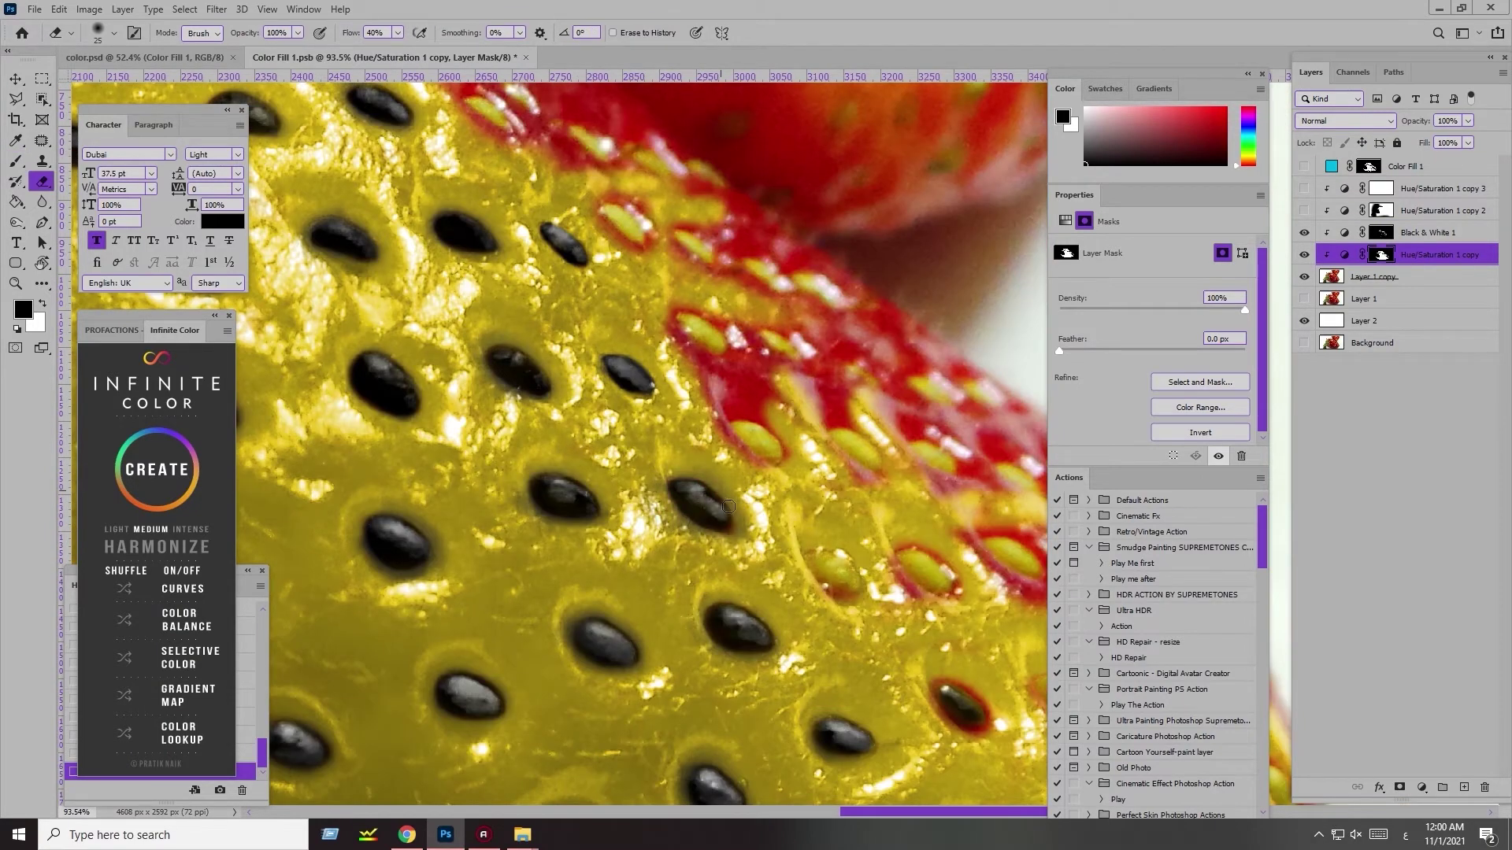
- Save the document, then erase the Hue/Saturation 1 copy mask to reveal yellow around the seeds
key("ctrl+s")
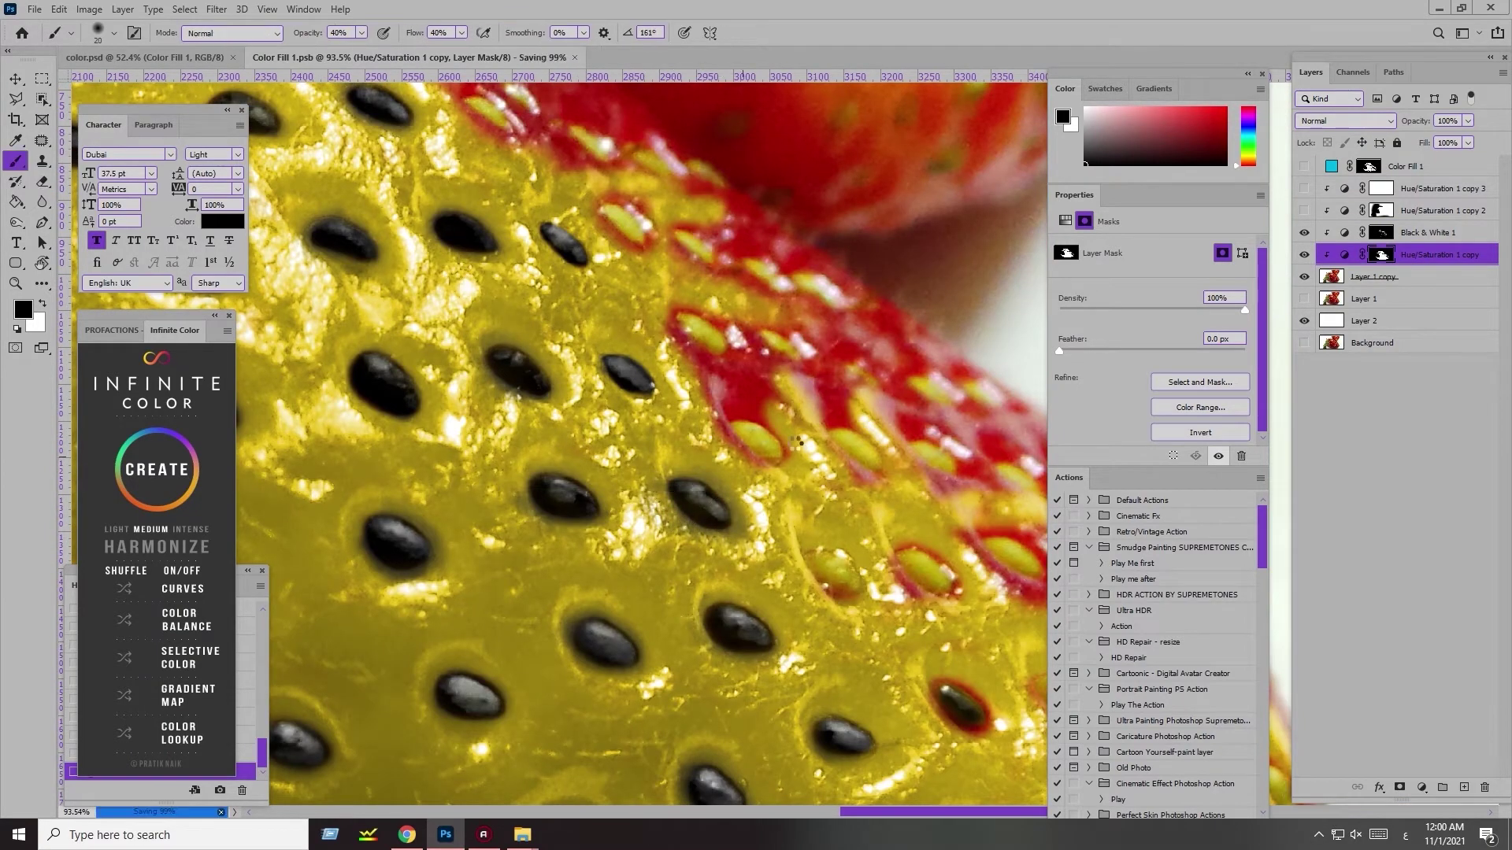
scroll(500, 523, "right", 2)
key("alt+bracketright")
key("alt+bracketleft")
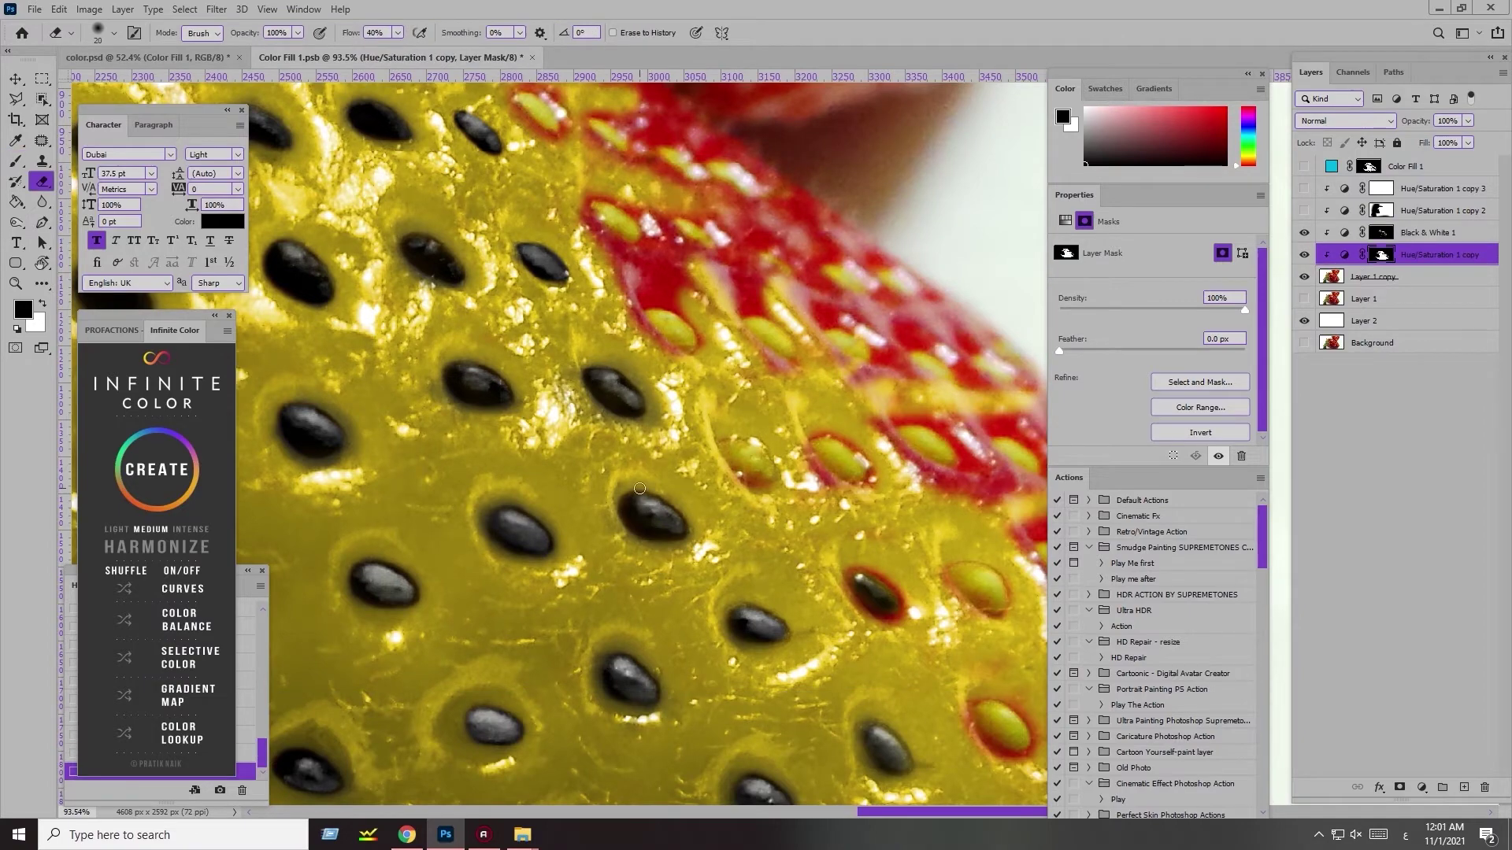
scroll(655, 546, "right", 4)
scroll(655, 546, "up", 2)
key("alt+bracketright")
key("bracketleft")
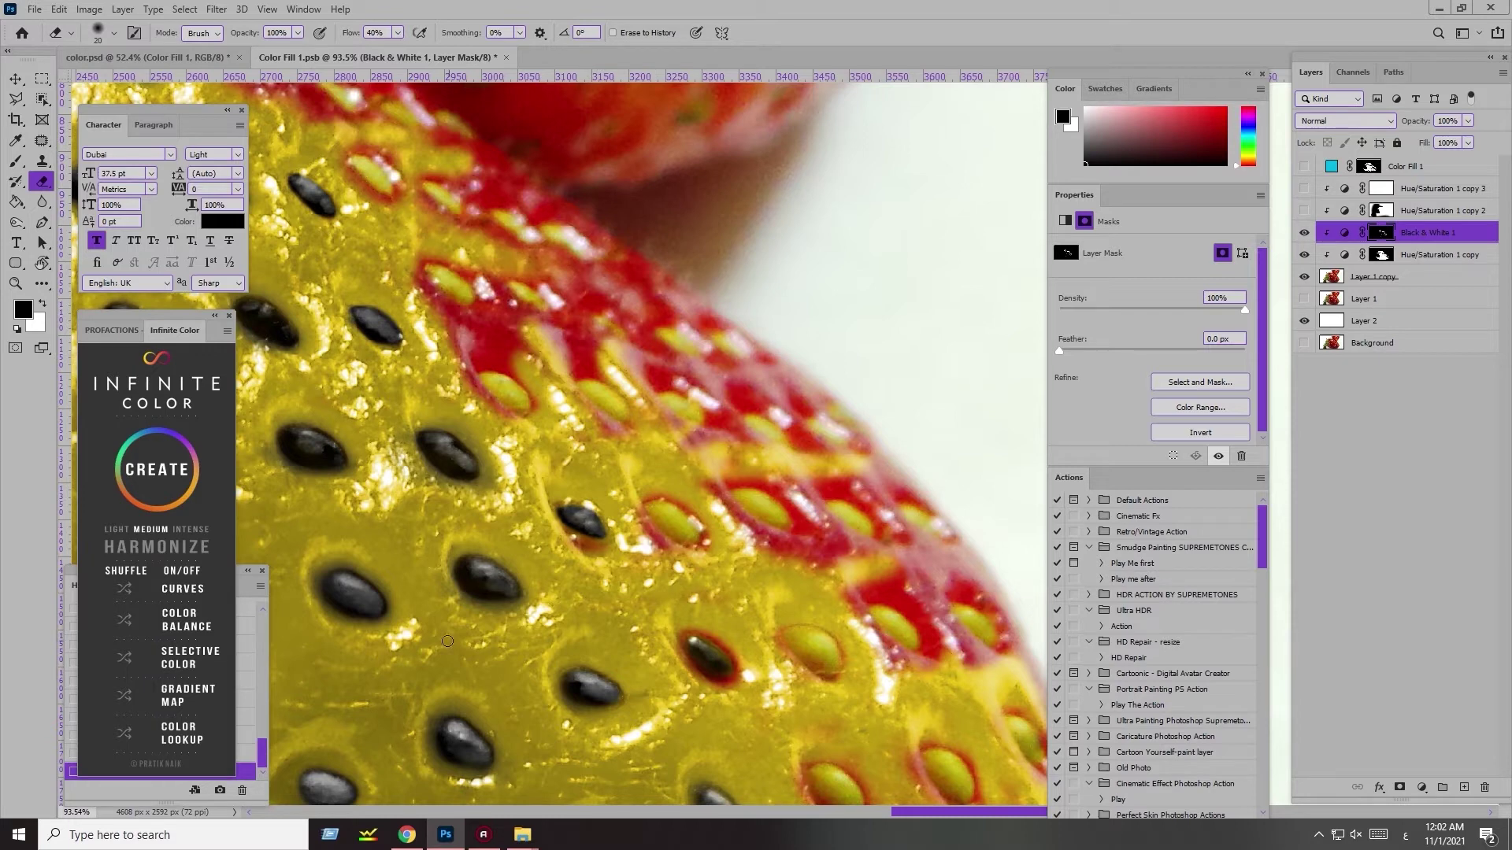
key("alt+bracketleft")
left_click_drag(654, 551, 632, 498)
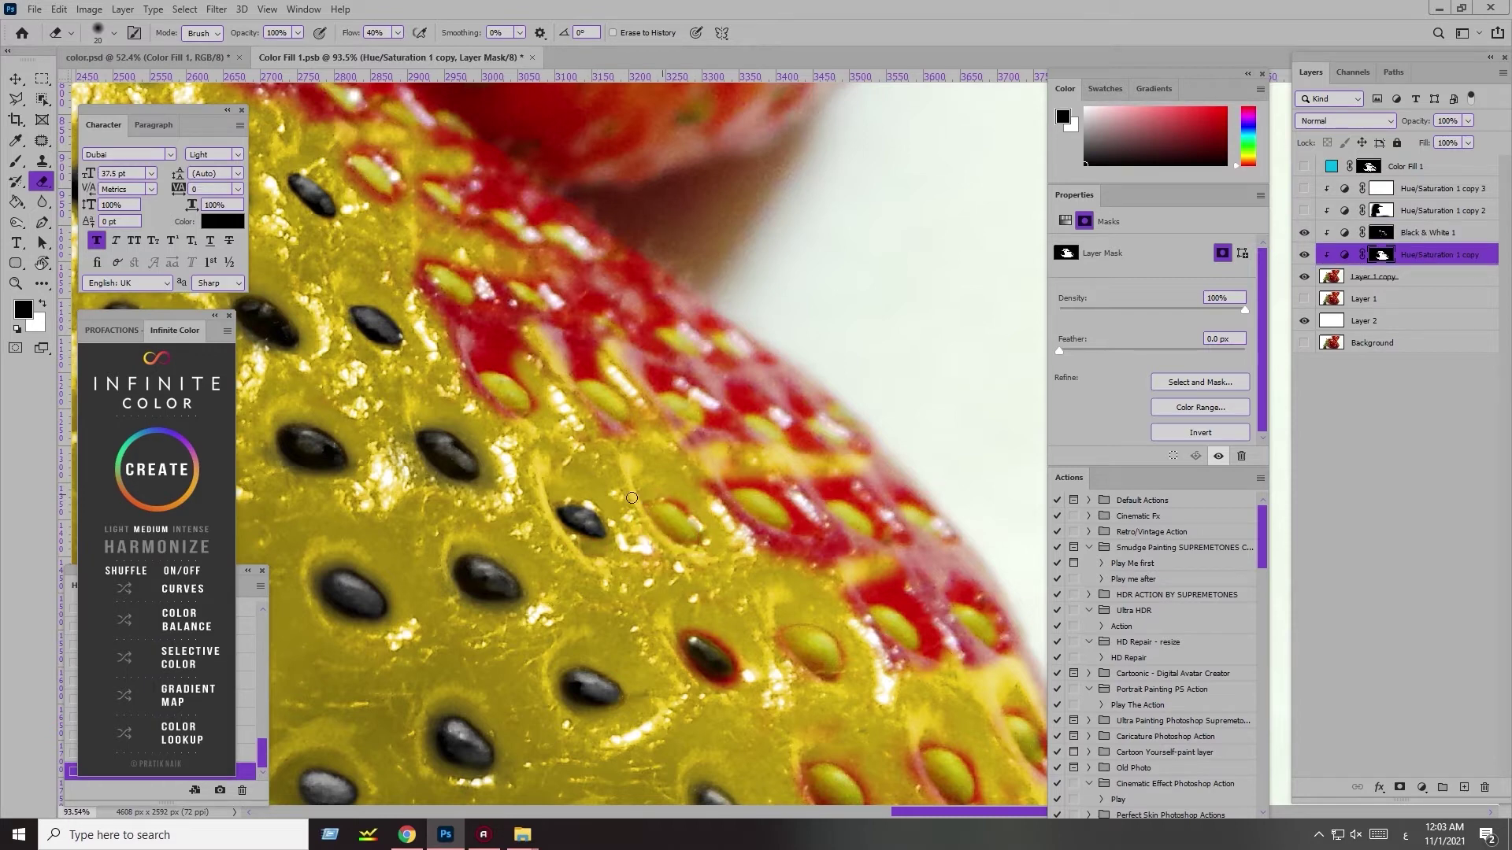
- Darken the middle seed on the Black & White 1 mask and turn surrounding red yellow
key("alt+bracketright")
key("bracketleft")
key("bracketleft")
key("bracketleft")
mouse_move(687, 543)
left_mouse_down()
mouse_move(657, 508)
mouse_move(695, 525)
left_mouse_up()
key("bracketleft")
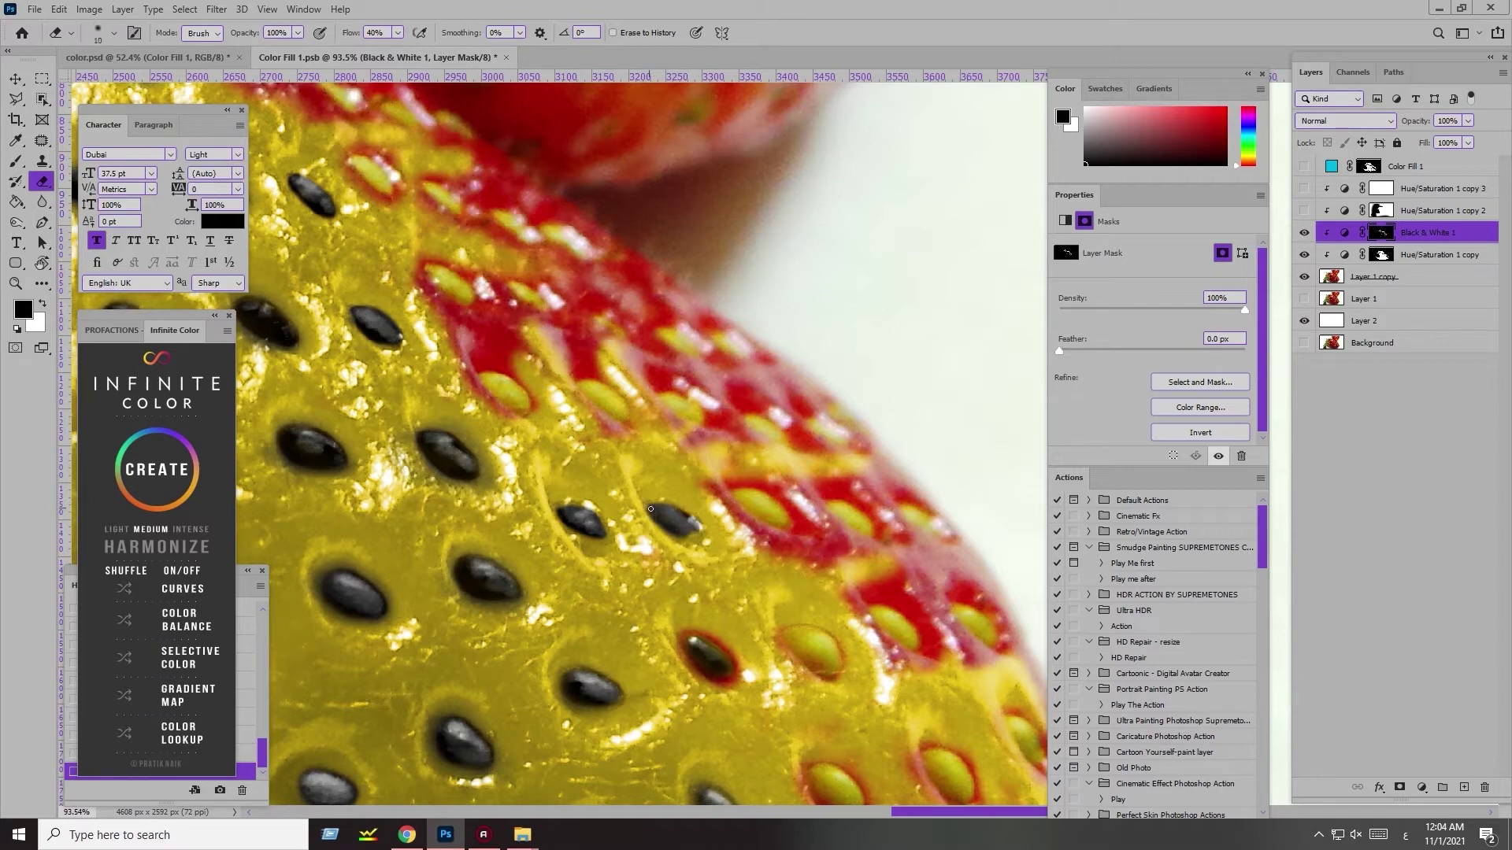
key("bracketright")
key("bracketright")
key("alt+bracketleft")
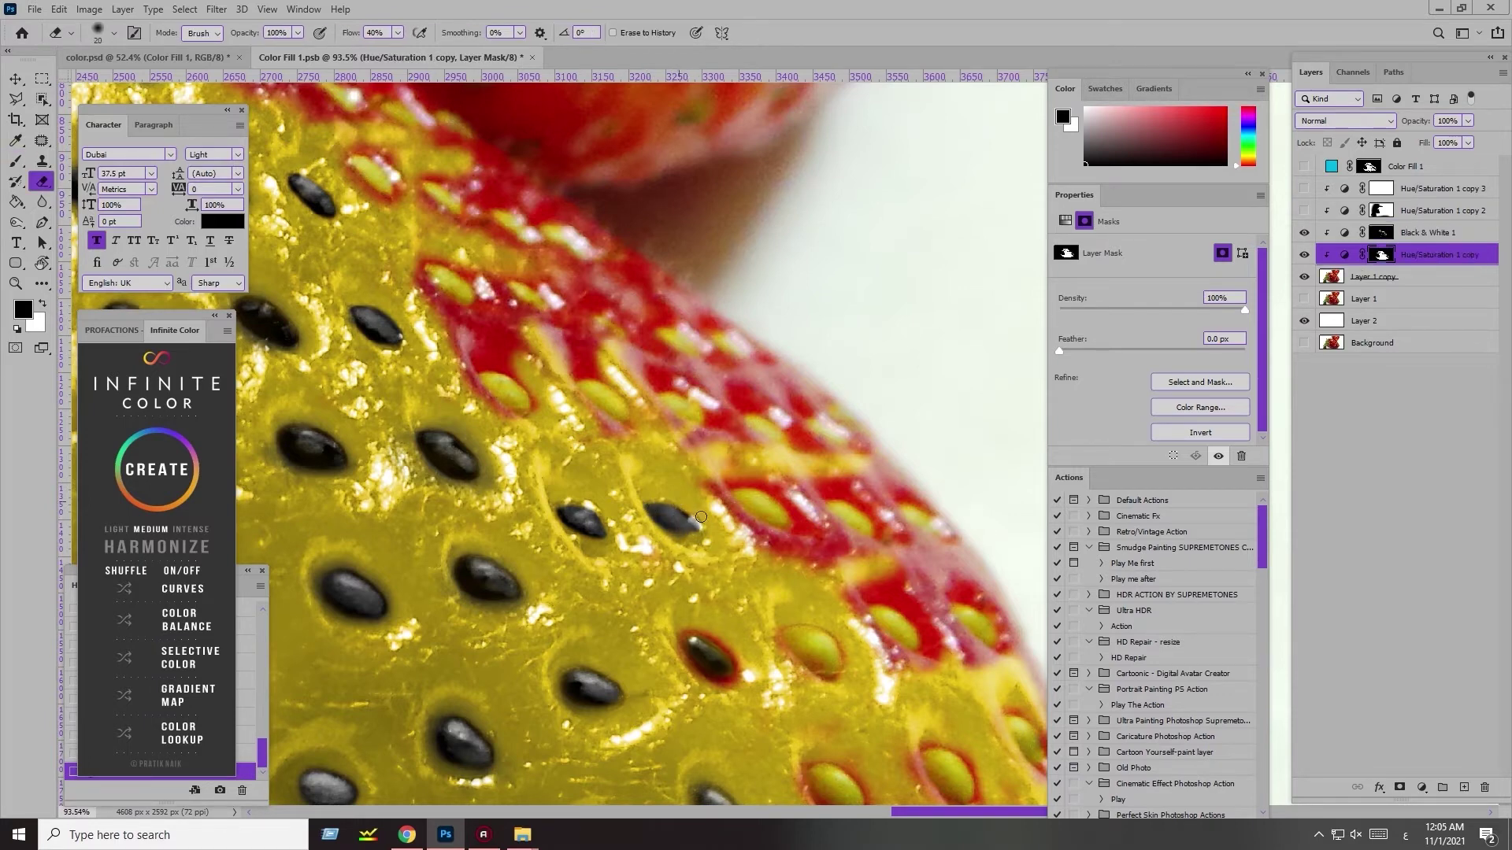
mouse_move(480, 386)
left_mouse_down()
mouse_move(537, 399)
mouse_move(507, 381)
left_mouse_up()
- Darken another seed to dark grey and turn a nearby strip of red yellow
key("alt+bracketright")
key("b")
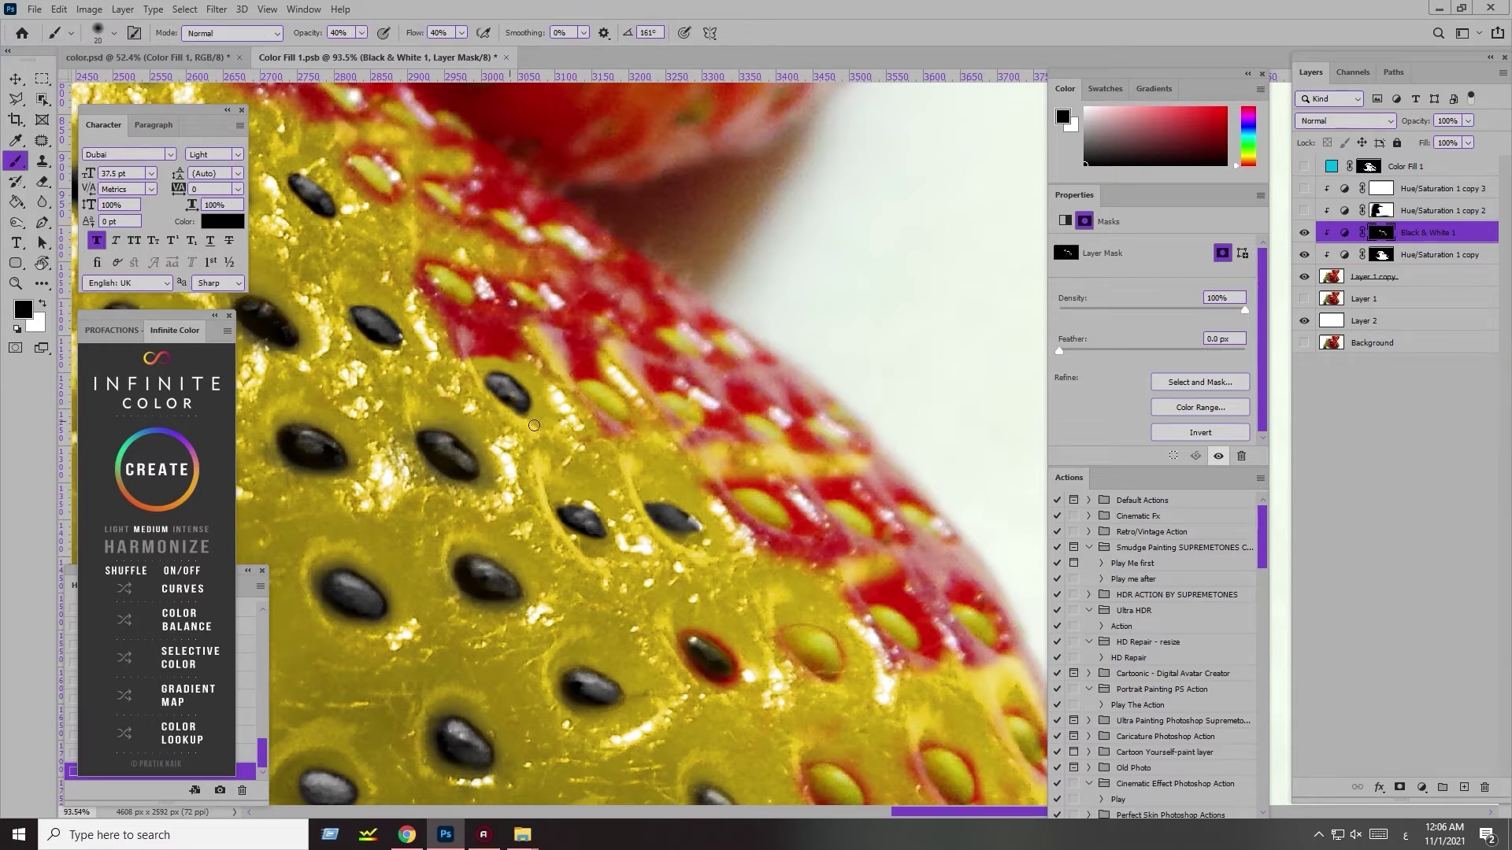
key("e")
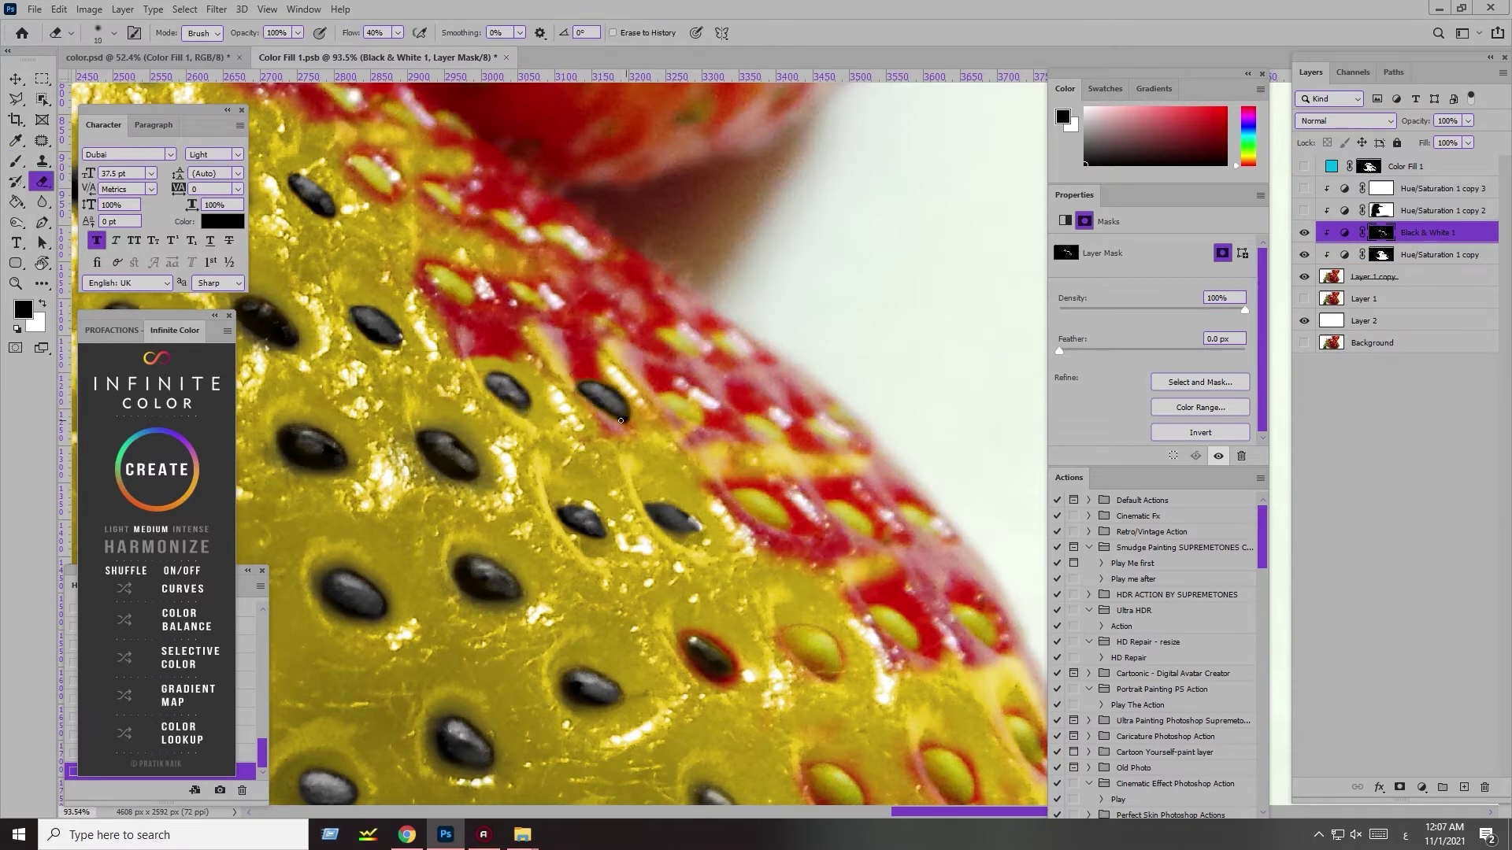
key("]")
left_click_drag(435, 275, 462, 285)
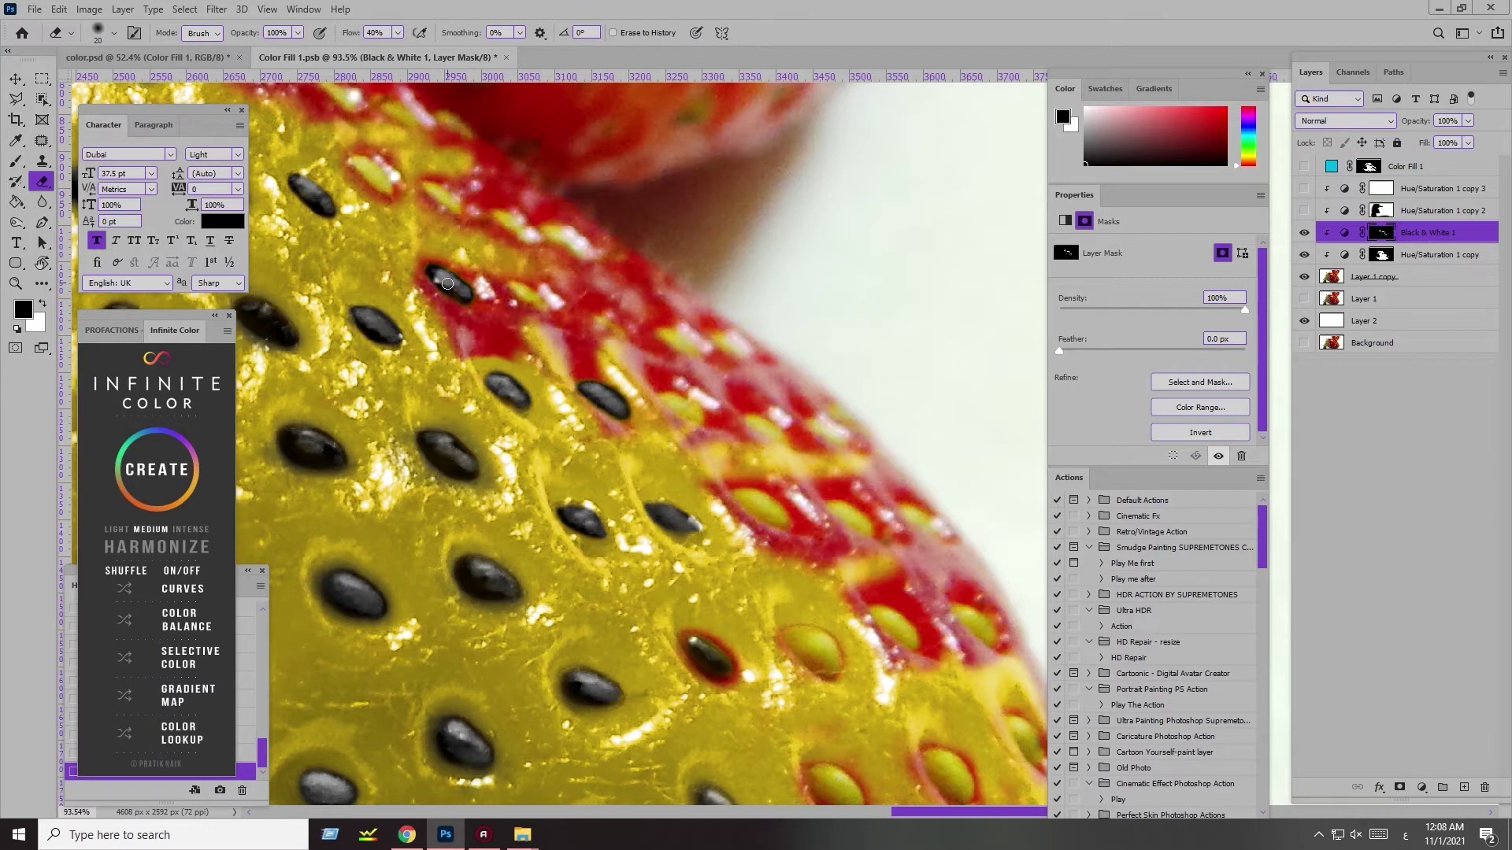
key("alt+bracketleft")
key("bracketright")
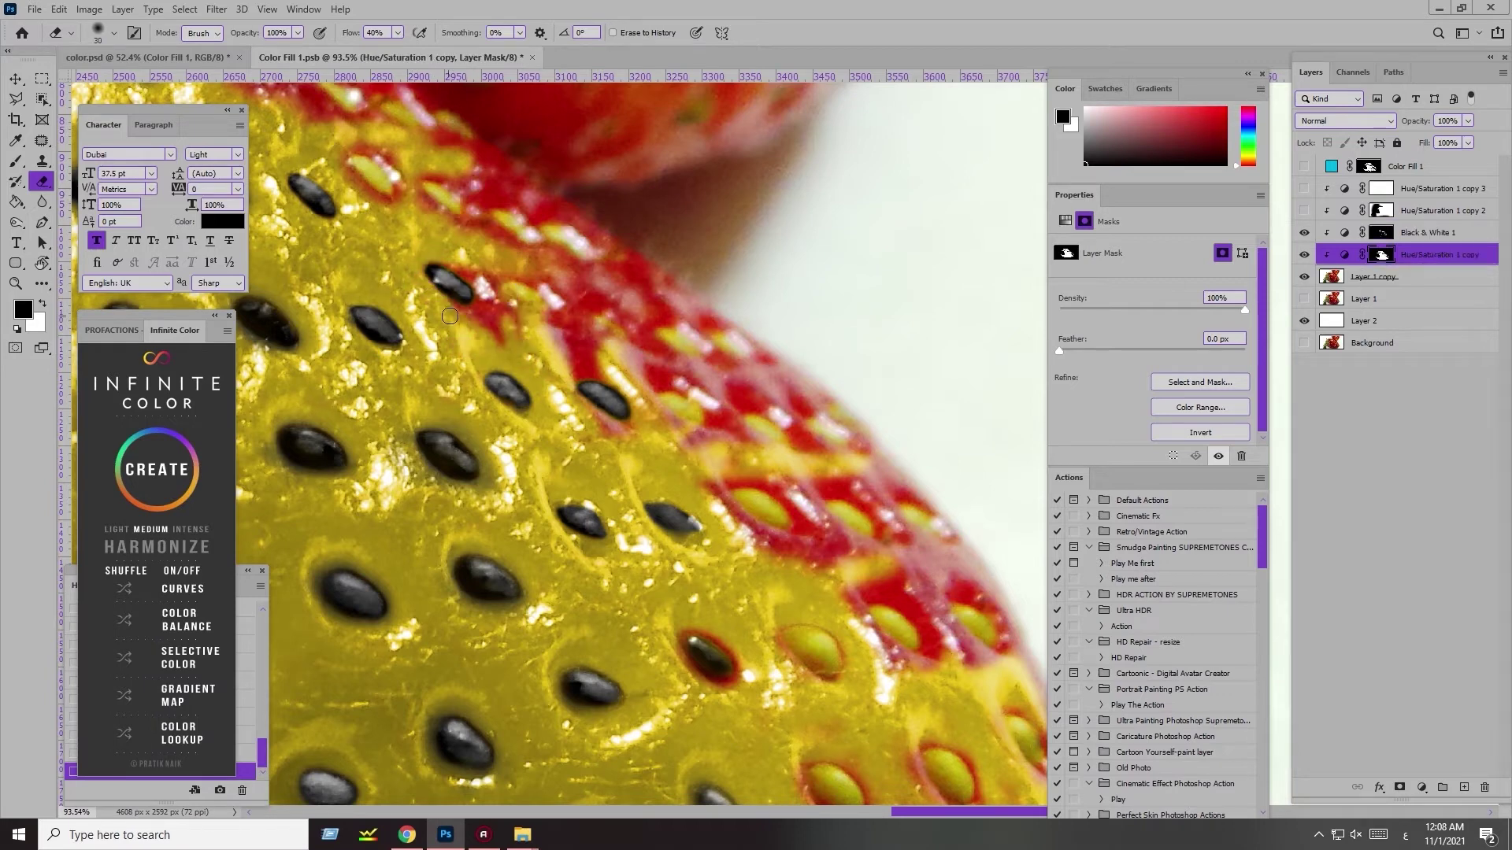
key("bracketleft")
left_click_drag(442, 324, 466, 275)
- Reveal more yellow around the lower seeds on the Hue/Saturation 1 copy mask
key("alt+bracketright")
key("bracketleft")
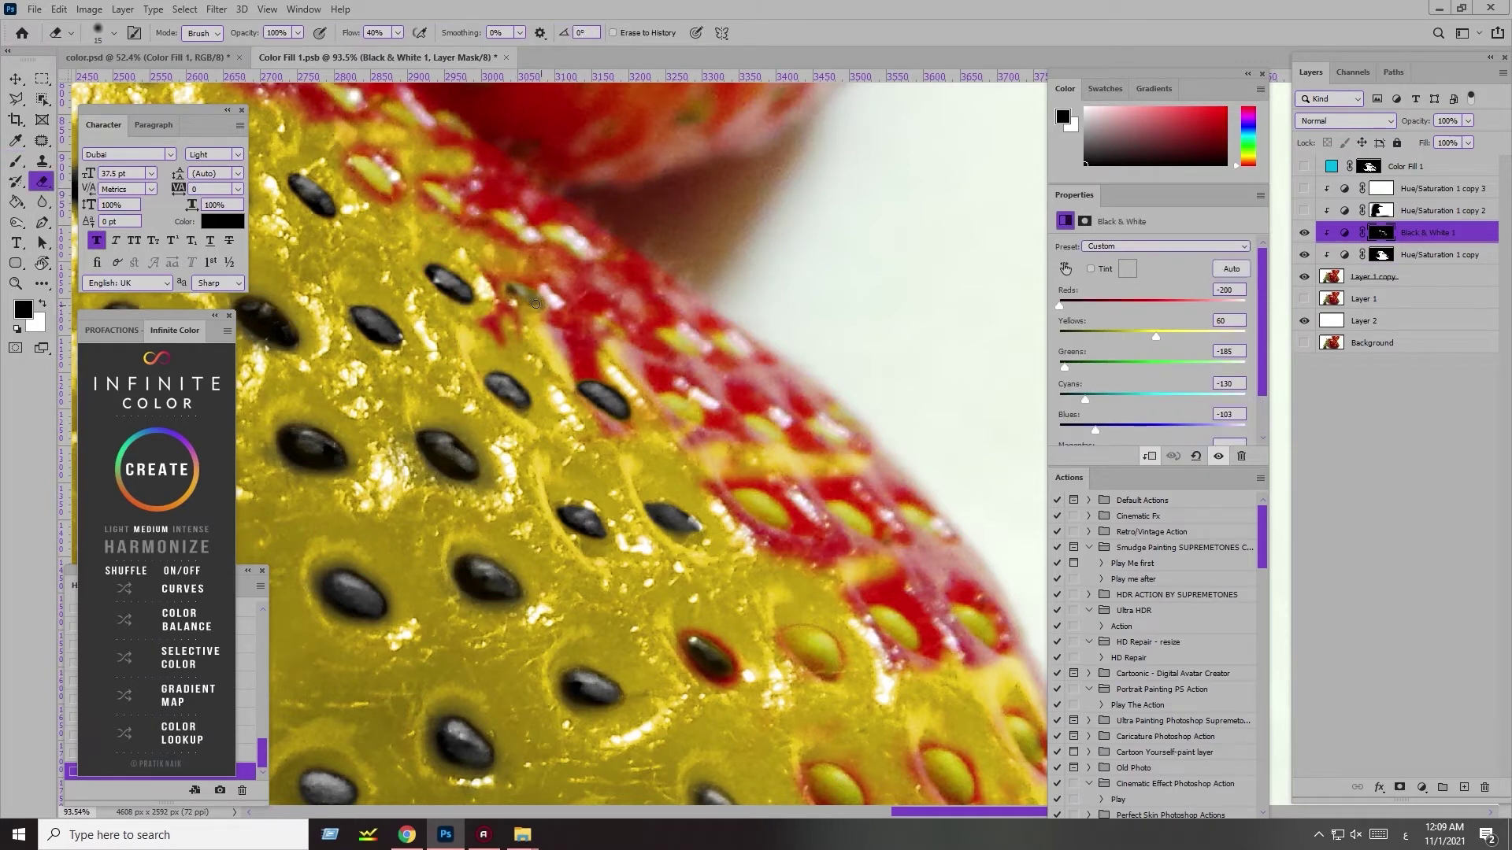
key("alt+bracketleft")
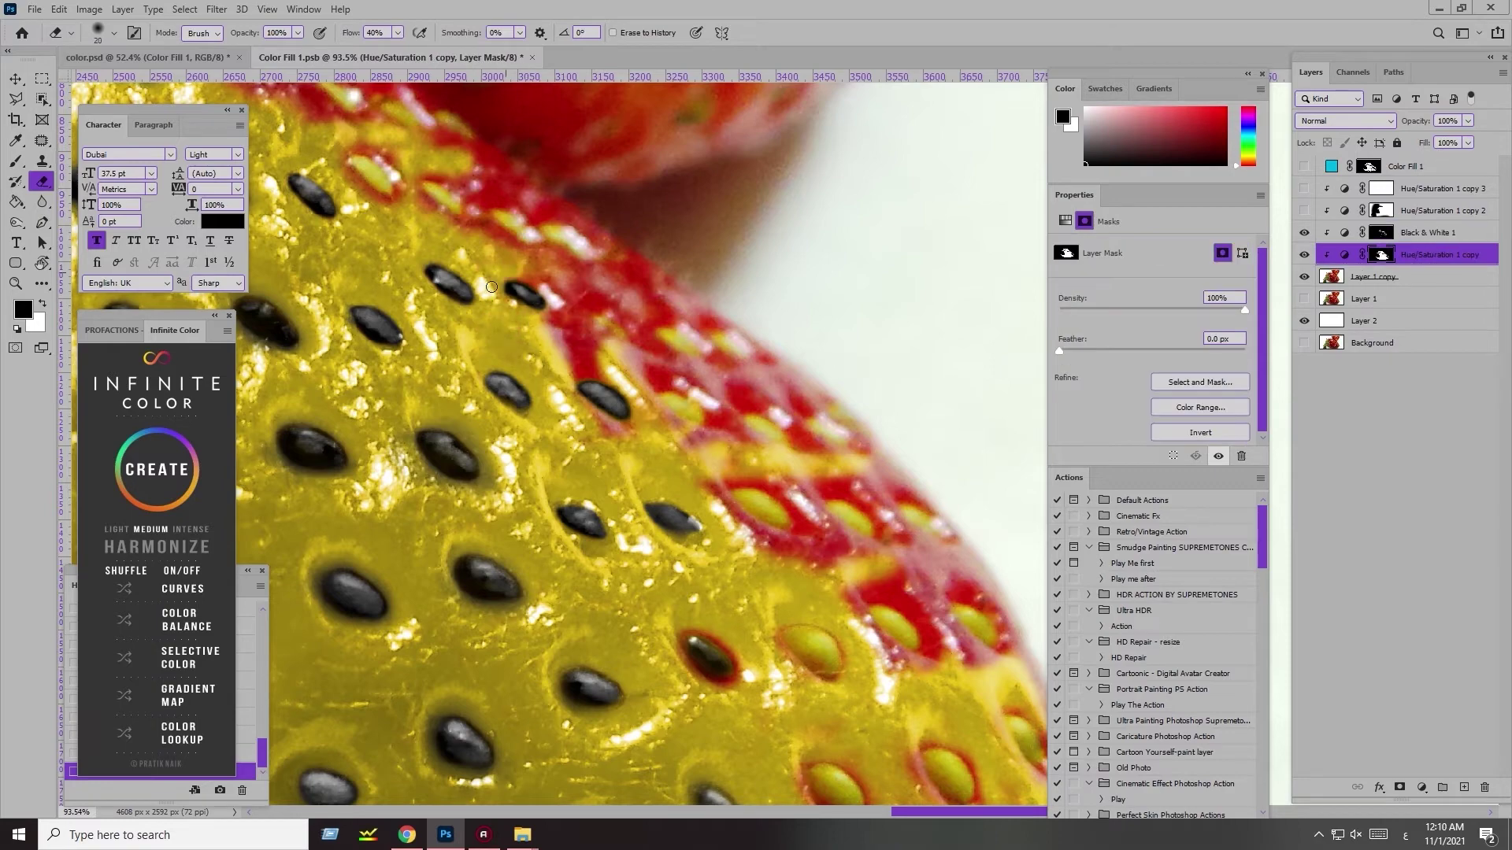
mouse_move(541, 290)
left_mouse_down()
mouse_move(560, 447)
mouse_move(539, 176)
left_mouse_up()
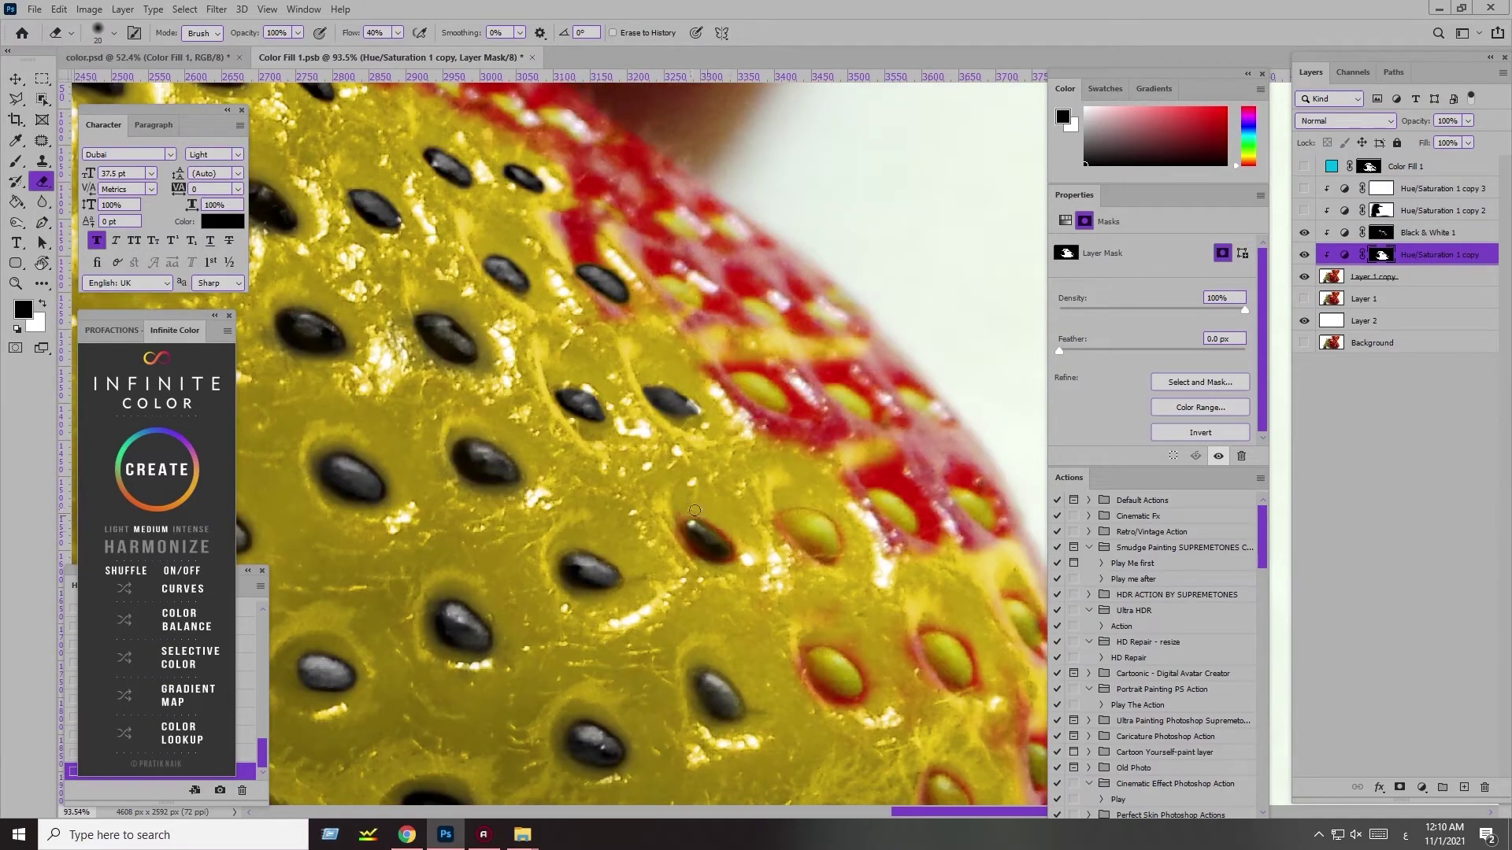
key("b")
key("e")
left_click_drag(614, 445, 504, 366)
key("]")
left_click_drag(693, 535, 741, 626)
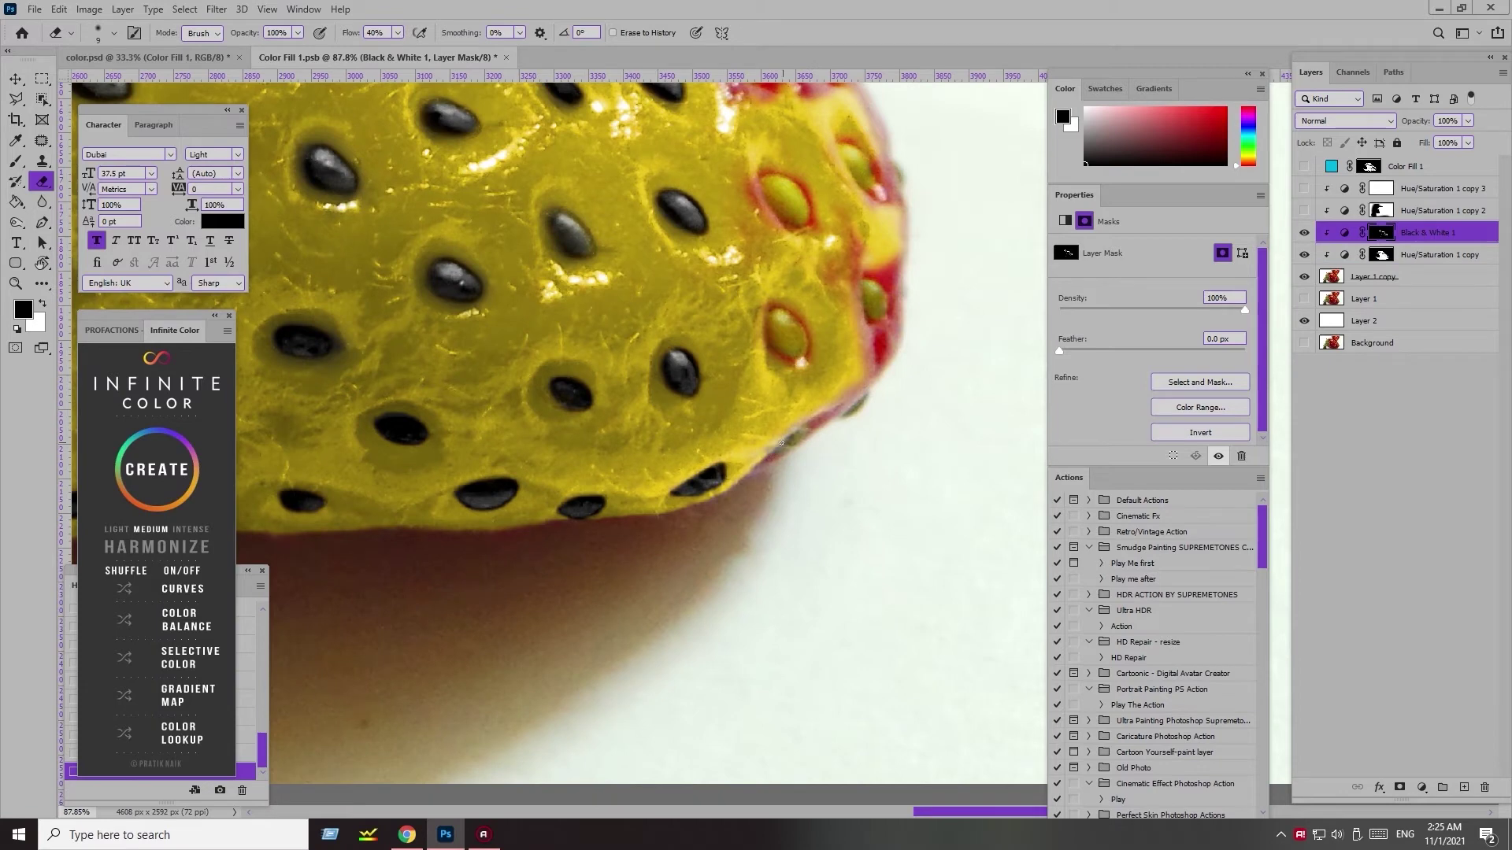
- Zoom in on the right edge and turn its pink and red fringe yellow
key("alt+bracketleft")
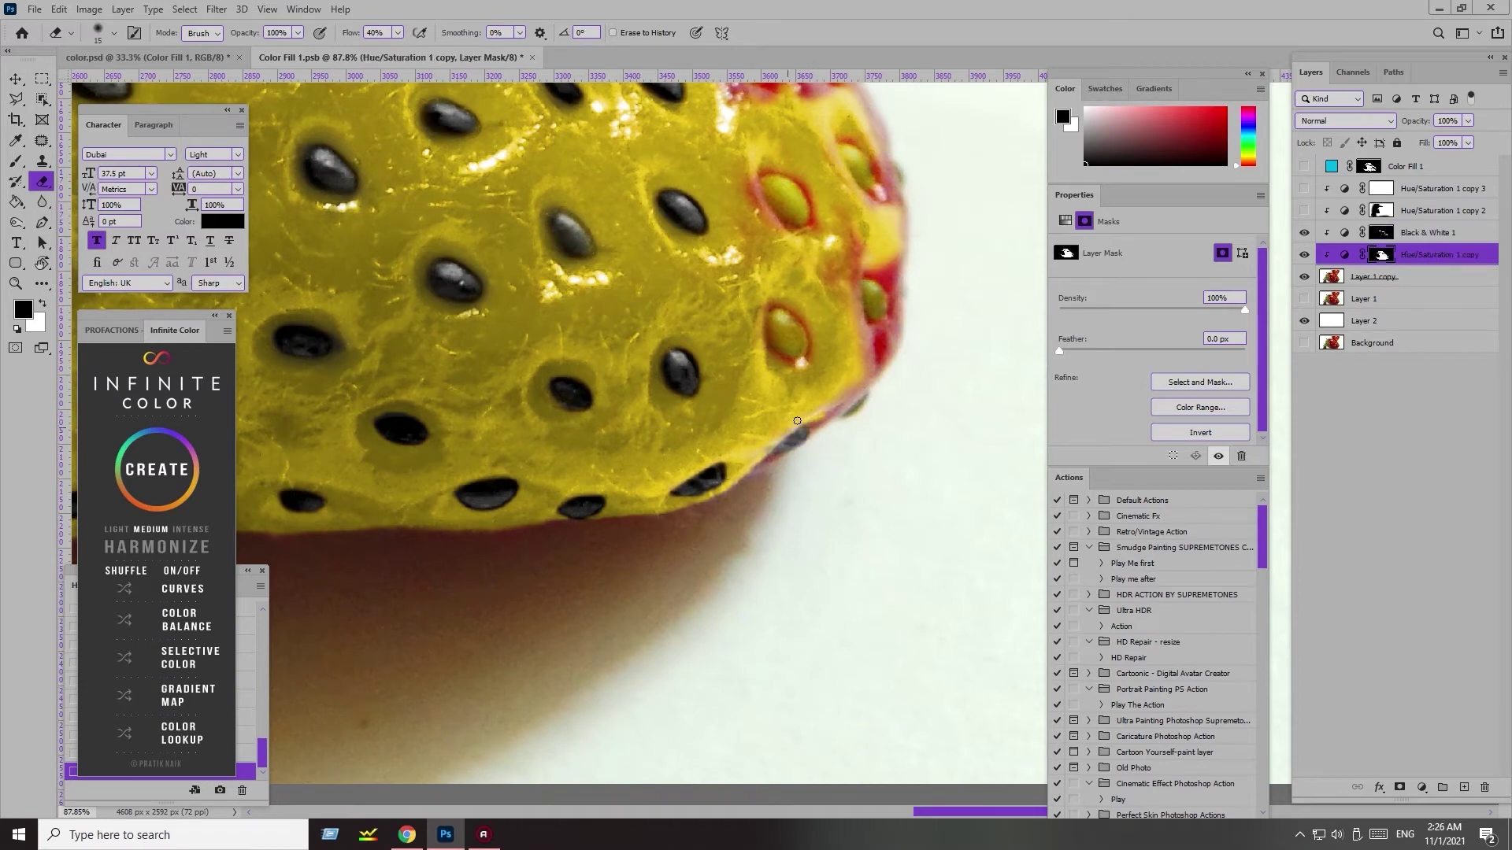
left_click_drag(449, 323, 959, 496)
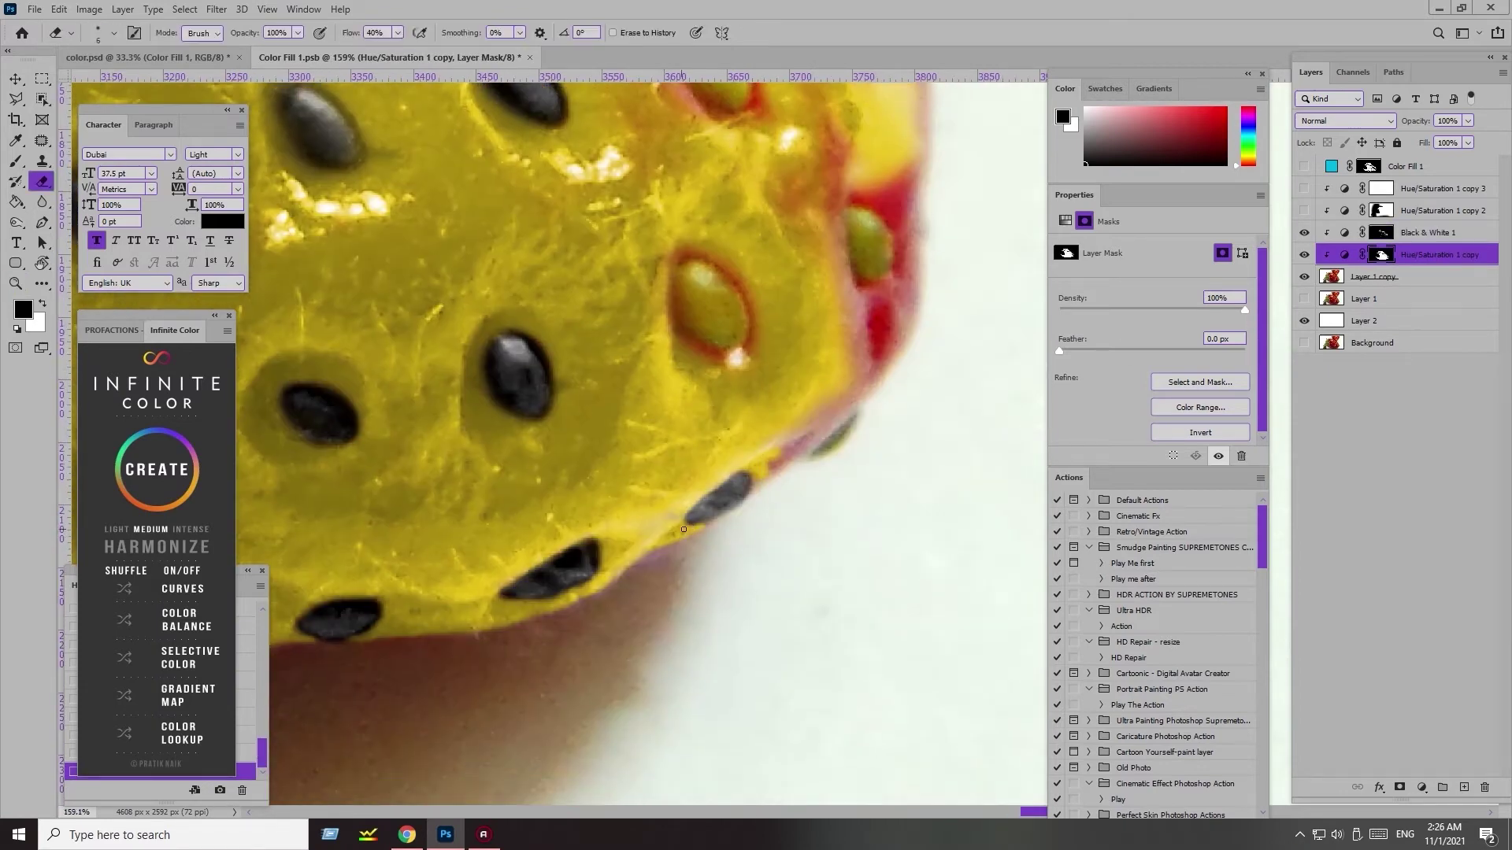
mouse_move(787, 466)
left_mouse_down()
mouse_move(813, 412)
mouse_move(889, 353)
left_mouse_up()
key("bracketright")
key("b")
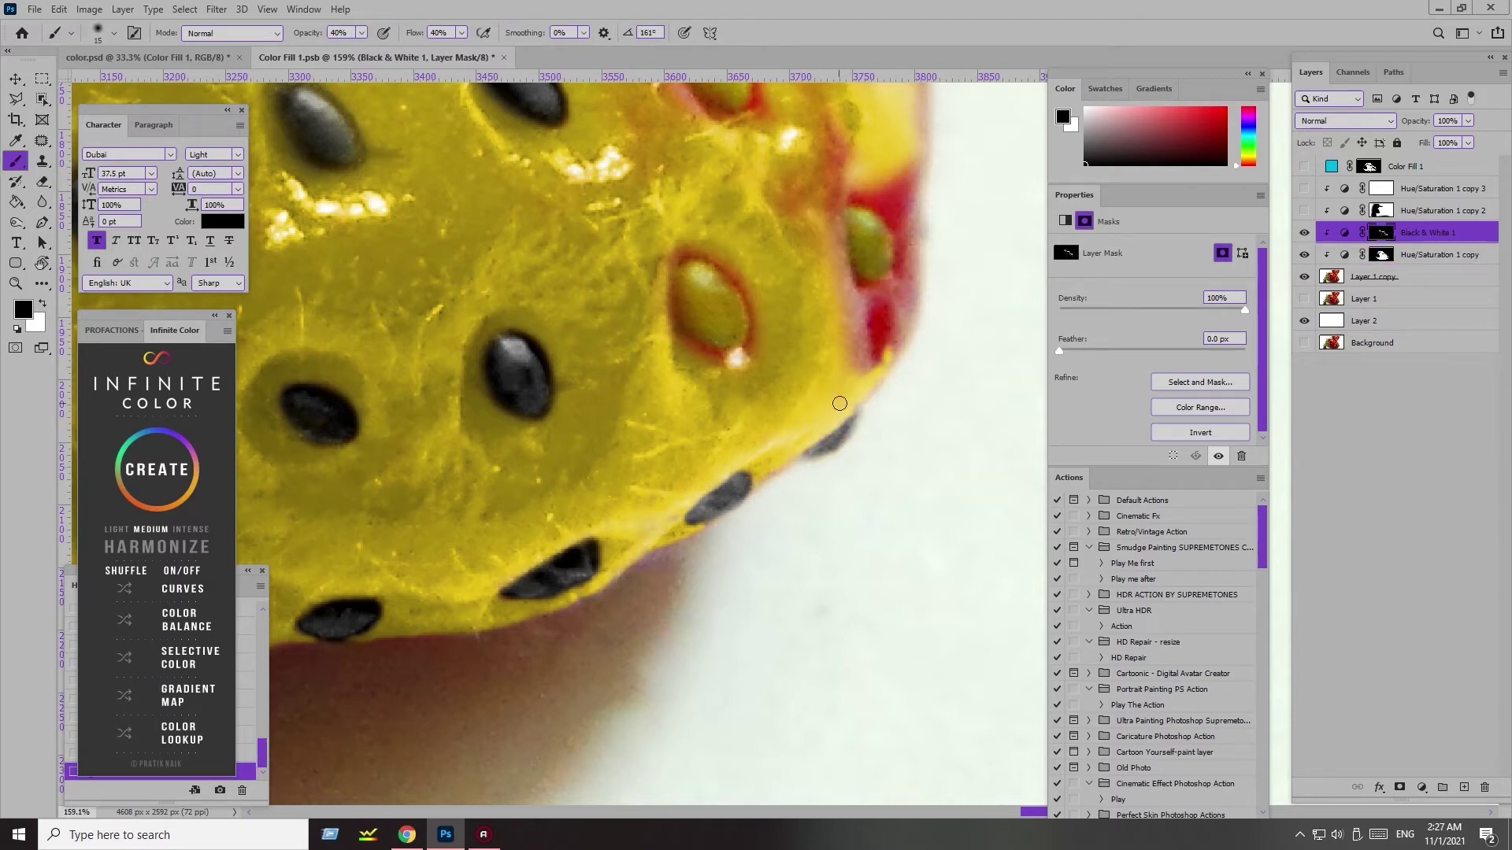
key("e")
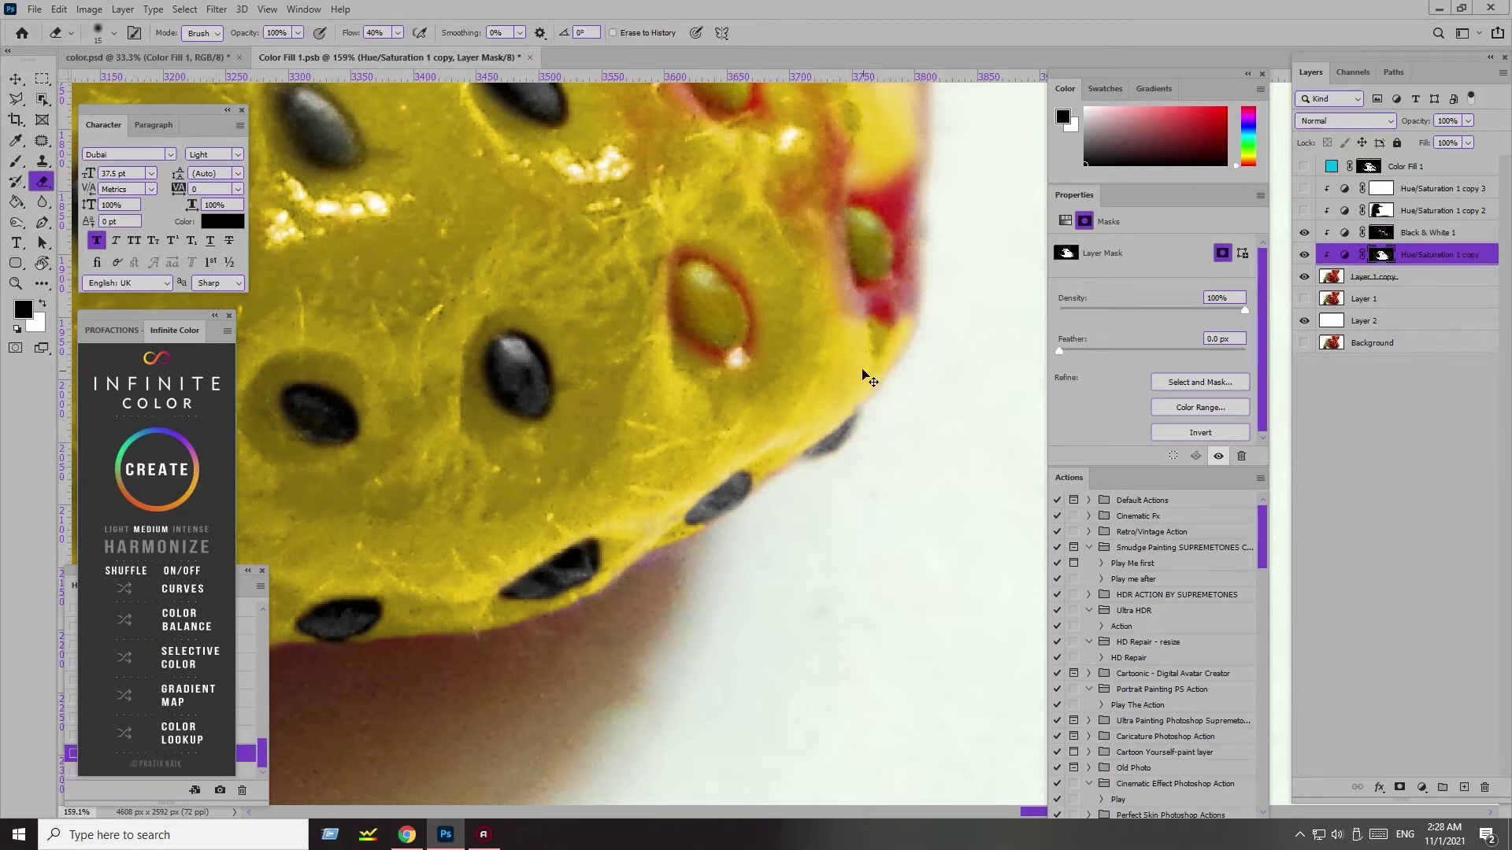
left_click_drag(856, 381, 885, 200)
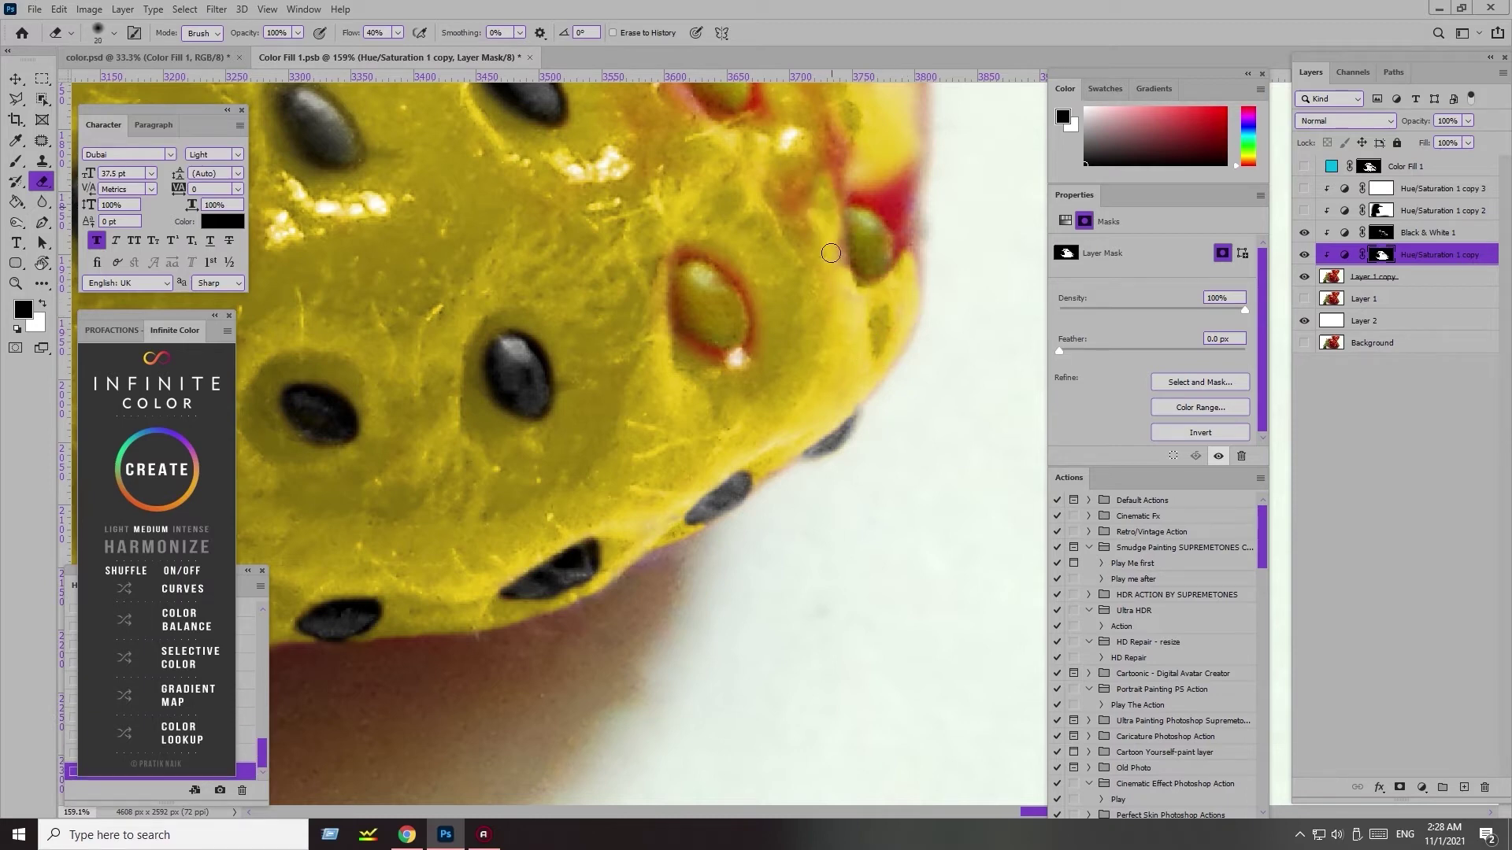
mouse_move(885, 200)
left_mouse_down()
mouse_move(857, 279)
mouse_move(670, 357)
mouse_move(733, 371)
mouse_move(734, 419)
left_mouse_up()
key("bracketright")
scroll(857, 279, "up", 2)
- Turn red around the right-edge seeds yellow and darken those seeds on the Black & White 1 mask
key("alt+bracketright")
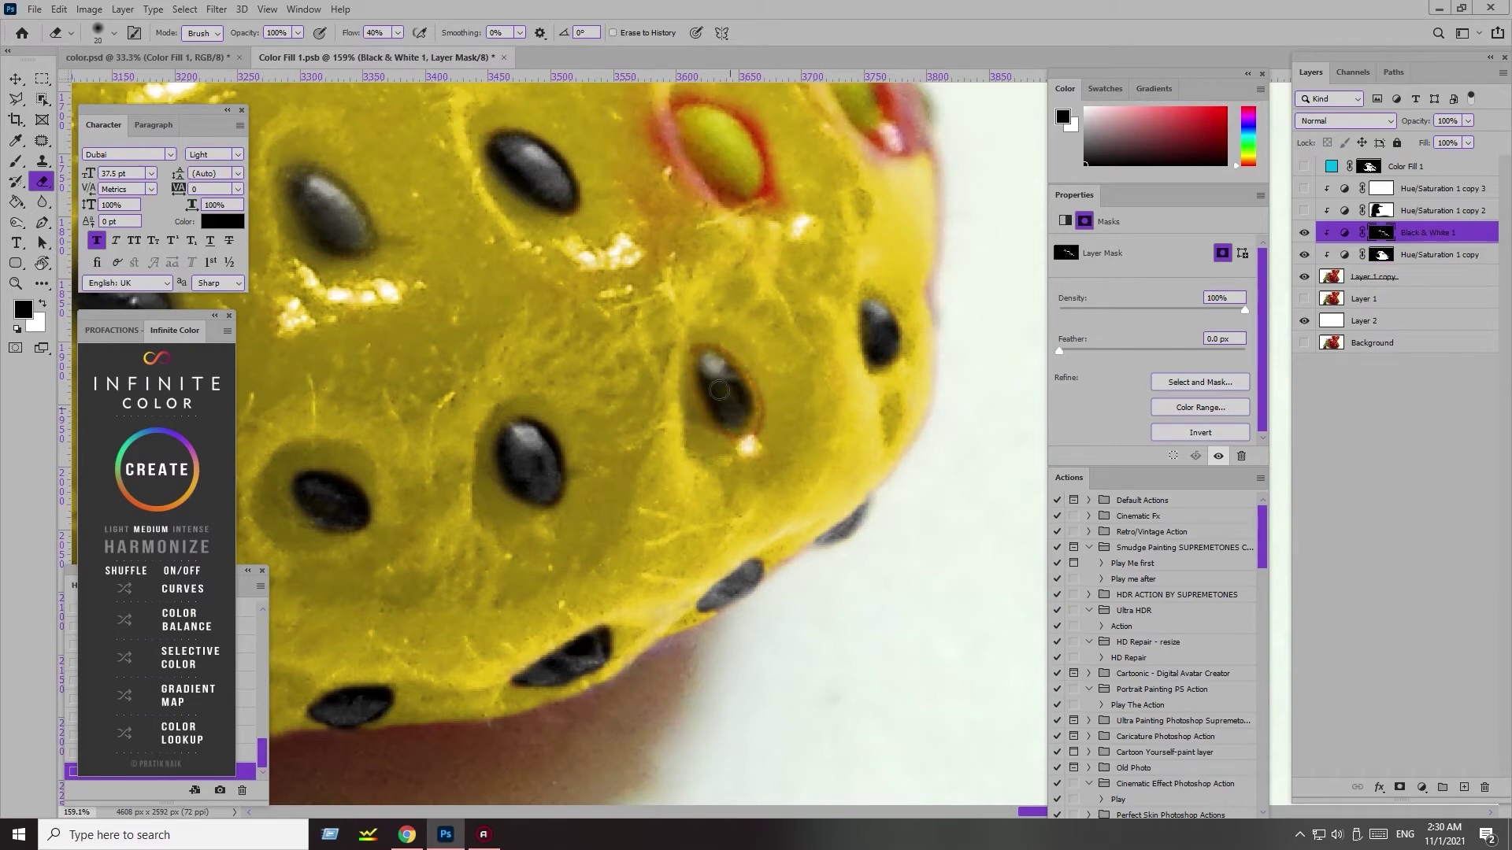
key("alt+bracketleft")
key("bracketleft")
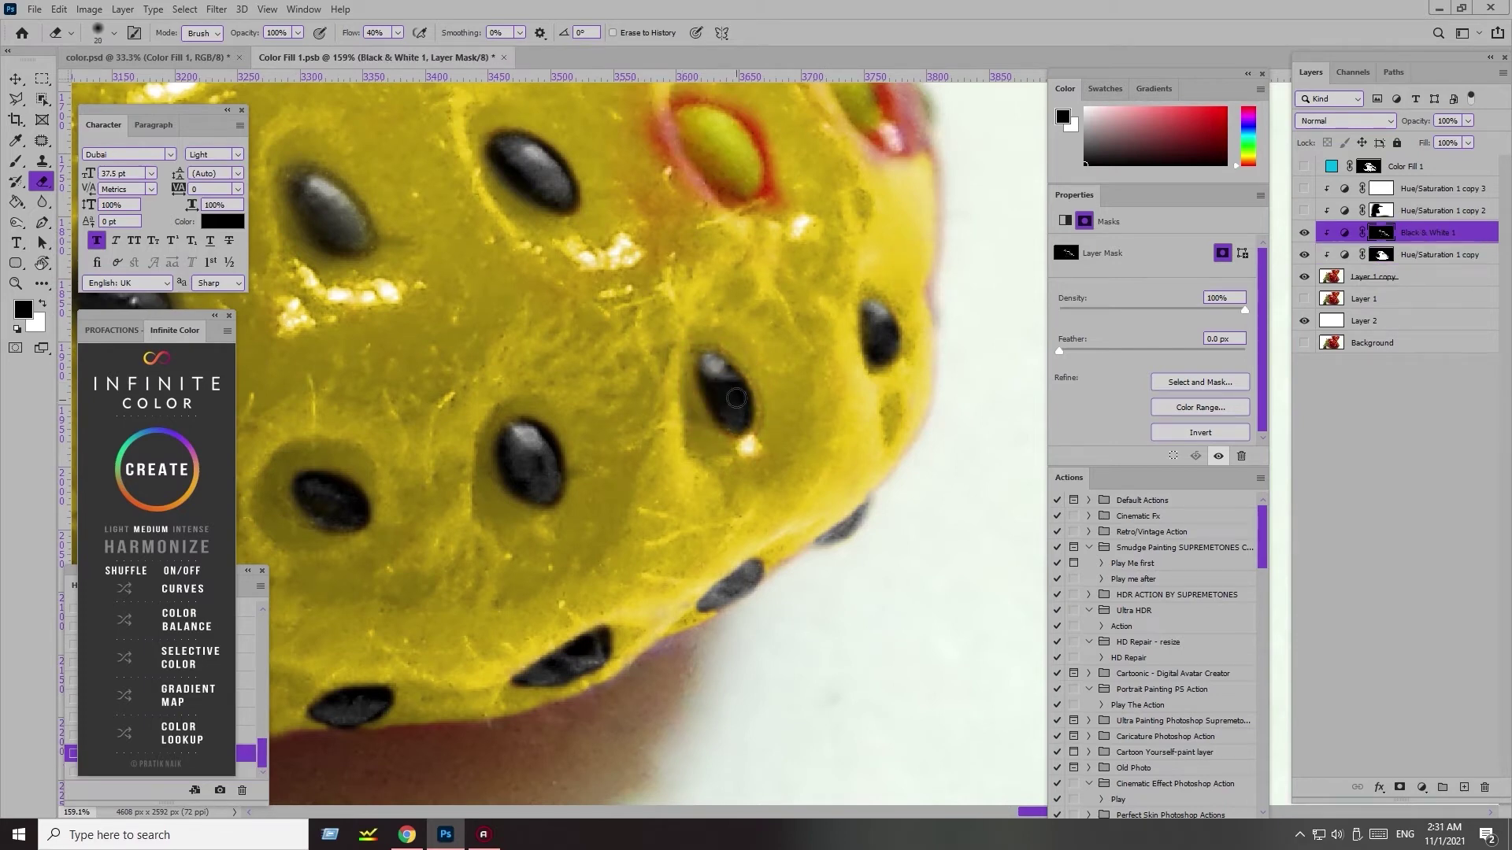
scroll(709, 339, "up", 3)
key("bracketright")
key("bracketright")
left_click_drag(669, 255, 732, 378)
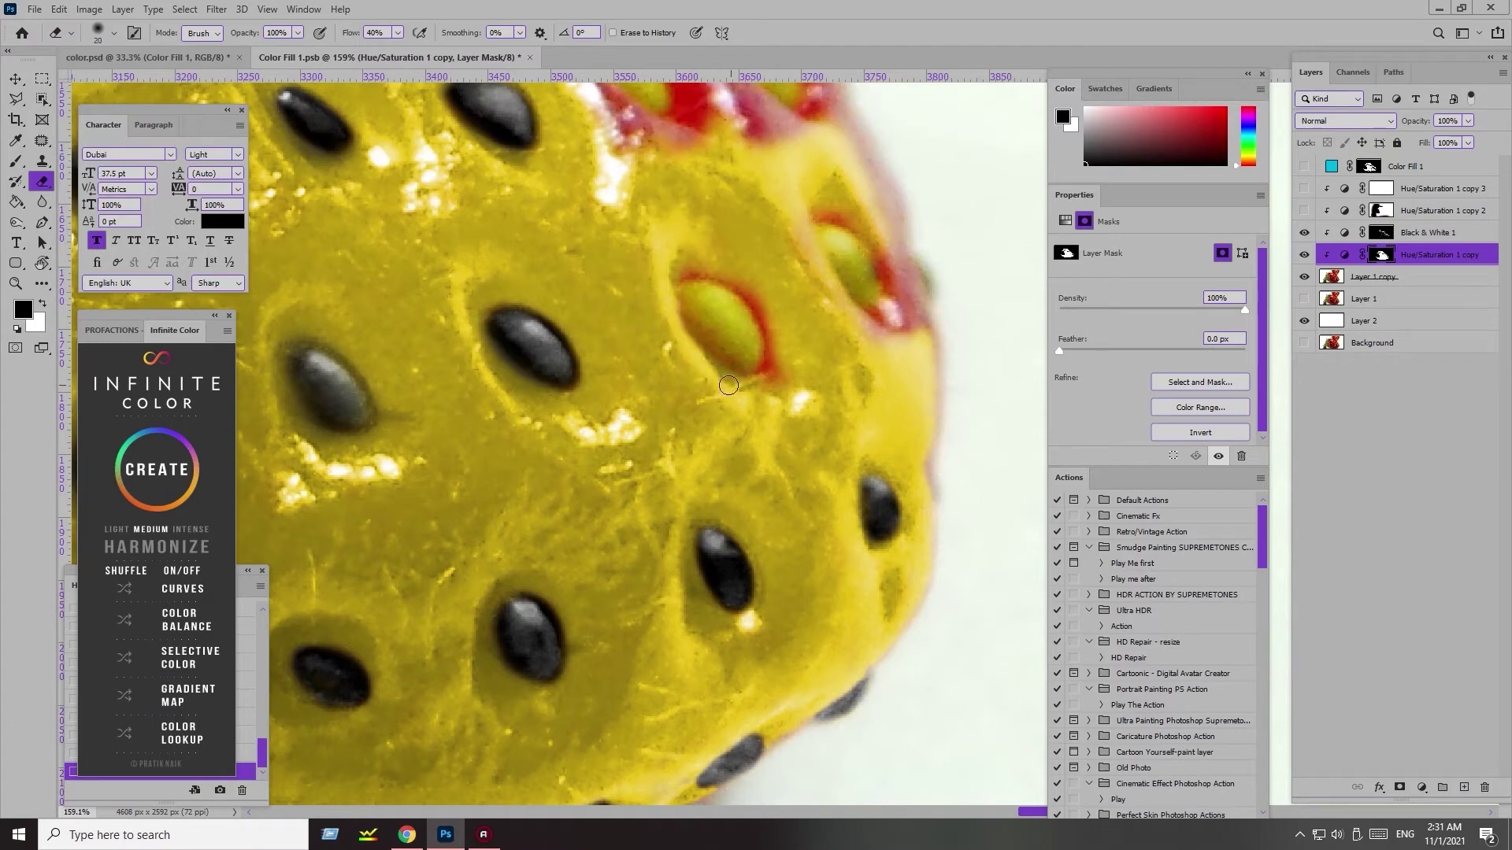
key("alt+bracketright")
left_click_drag(709, 275, 748, 363)
key("bracketleft")
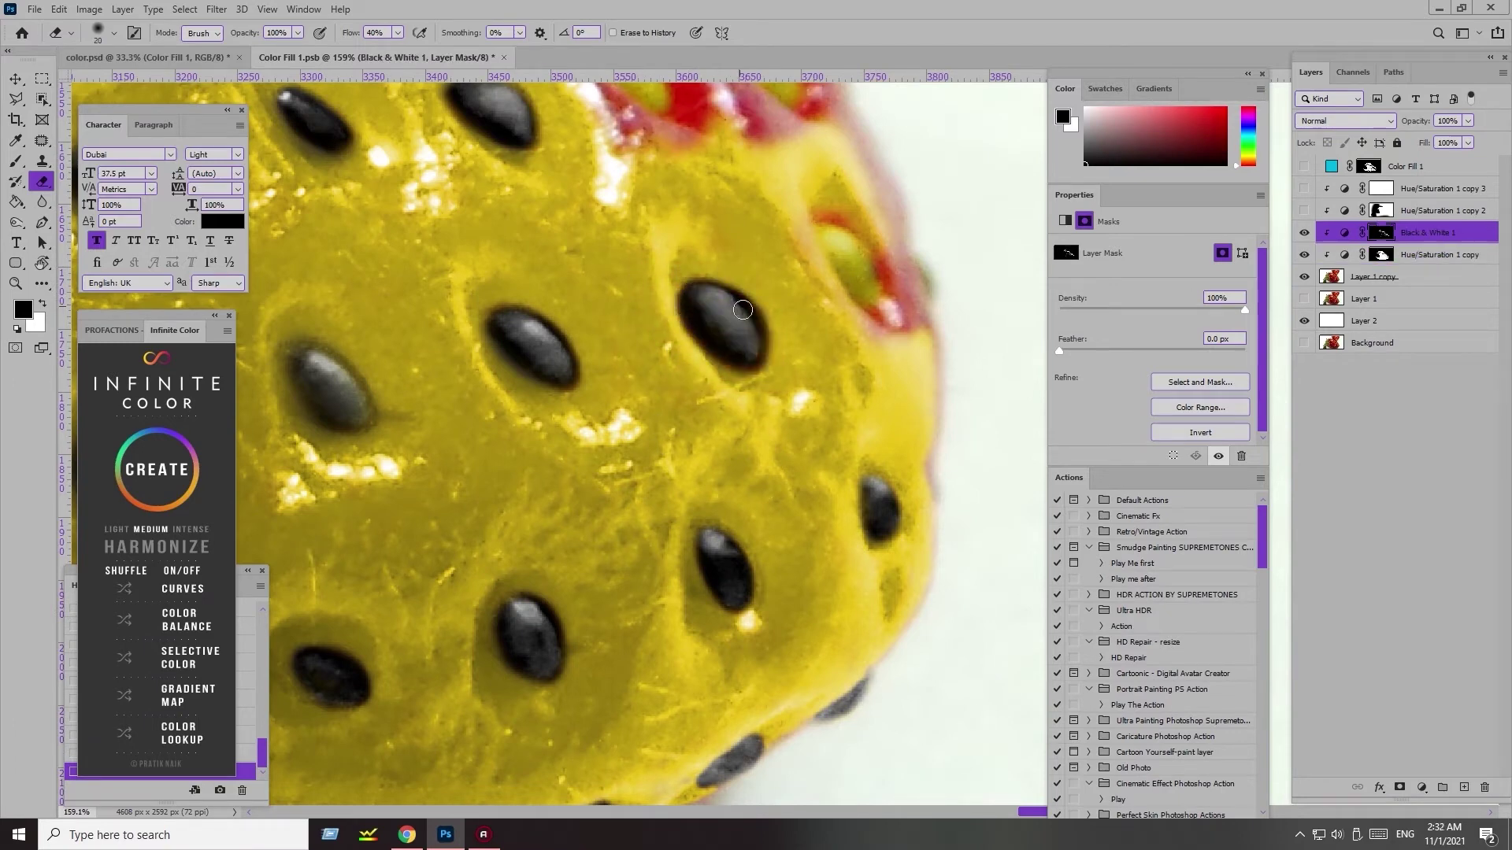
key("alt+bracketleft")
key("bracketright")
key("bracketright")
key("bracketright")
left_click_drag(756, 284, 772, 378)
- Move further along the edge and darken the right seed and a seed edge
left_click_drag(555, 310, 390, 431)
key("alt+bracketright")
key("bracketleft")
key("bracketleft")
mouse_move(666, 354)
left_mouse_down()
mouse_move(701, 417)
mouse_move(661, 347)
mouse_move(716, 370)
mouse_move(756, 456)
left_mouse_up()
key("alt+bracketleft")
key("bracketright")
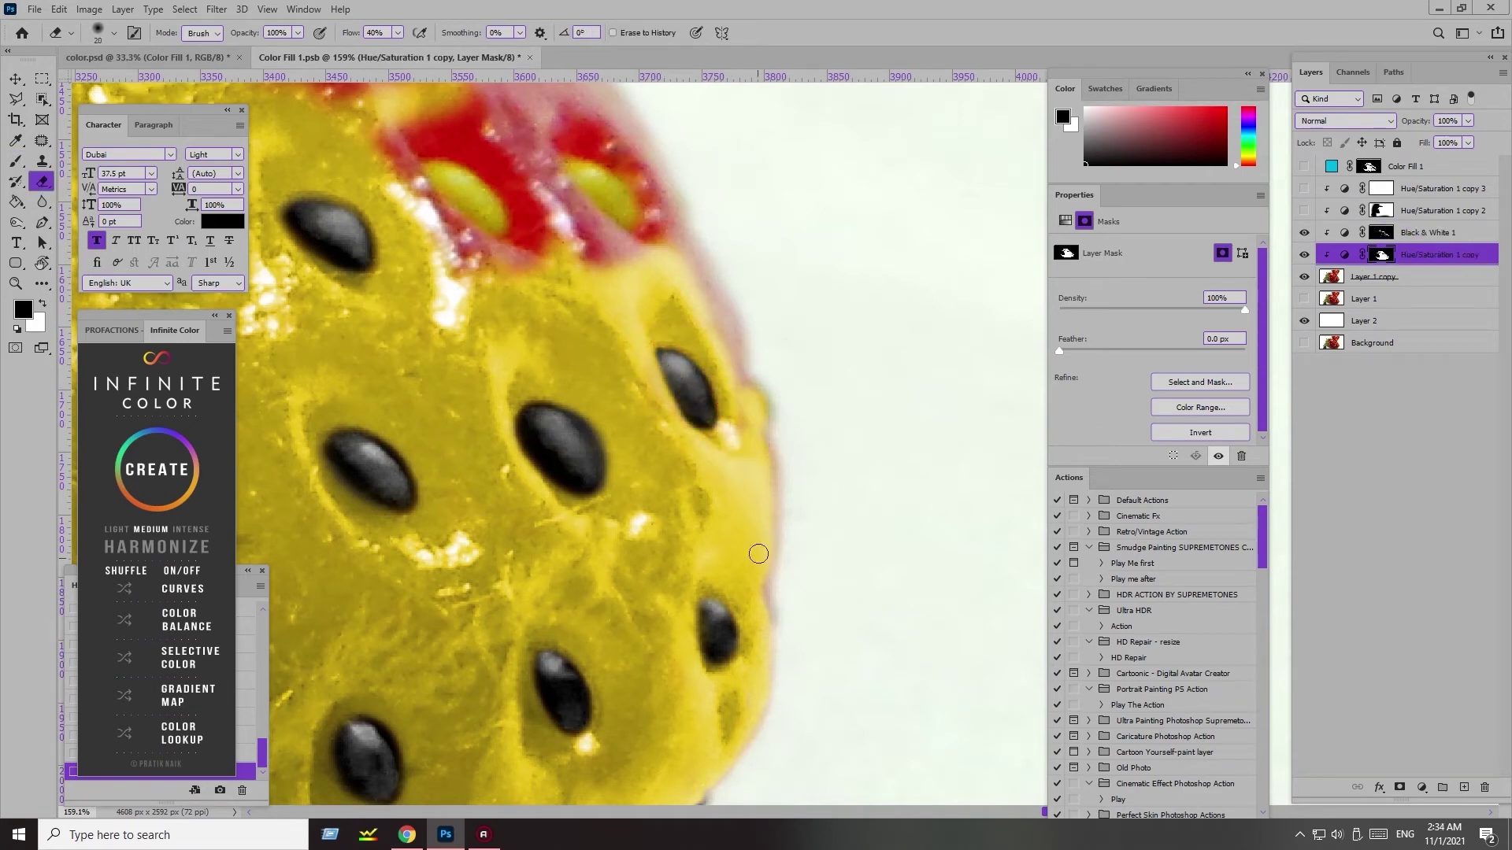
left_click_drag(607, 270, 700, 475)
key("alt+bracketright")
key("bracketleft")
key("bracketleft")
left_click_drag(666, 364, 725, 421)
- Clear red around a seed, turn a green spot dark, and darken the top seed
key("alt+bracketleft")
key("bracketright")
mouse_move(504, 363)
left_mouse_down()
mouse_move(602, 331)
mouse_move(662, 394)
left_mouse_up()
key("alt+bracketright")
mouse_move(630, 339)
left_mouse_down()
mouse_move(689, 390)
mouse_move(686, 378)
mouse_move(648, 344)
mouse_move(711, 447)
left_mouse_up()
key("bracketright")
key("bracketleft")
mouse_move(441, 236)
left_mouse_down()
mouse_move(524, 295)
mouse_move(460, 240)
mouse_move(445, 248)
mouse_move(504, 244)
mouse_move(519, 307)
mouse_move(473, 284)
mouse_move(551, 330)
mouse_move(788, 370)
left_mouse_up()
- Turn the red band between the upper seeds yellow on the Hue/Saturation 1 copy mask
key("alt+bracketleft")
key("bracketright")
key("bracketright")
mouse_move(598, 362)
left_mouse_down()
mouse_move(633, 419)
mouse_move(456, 277)
left_mouse_up()
mouse_move(552, 394)
left_mouse_down()
mouse_move(591, 272)
mouse_move(552, 347)
left_mouse_up()
left_click_drag(567, 291, 534, 352)
key("alt+bracketright")
key("bracketleft")
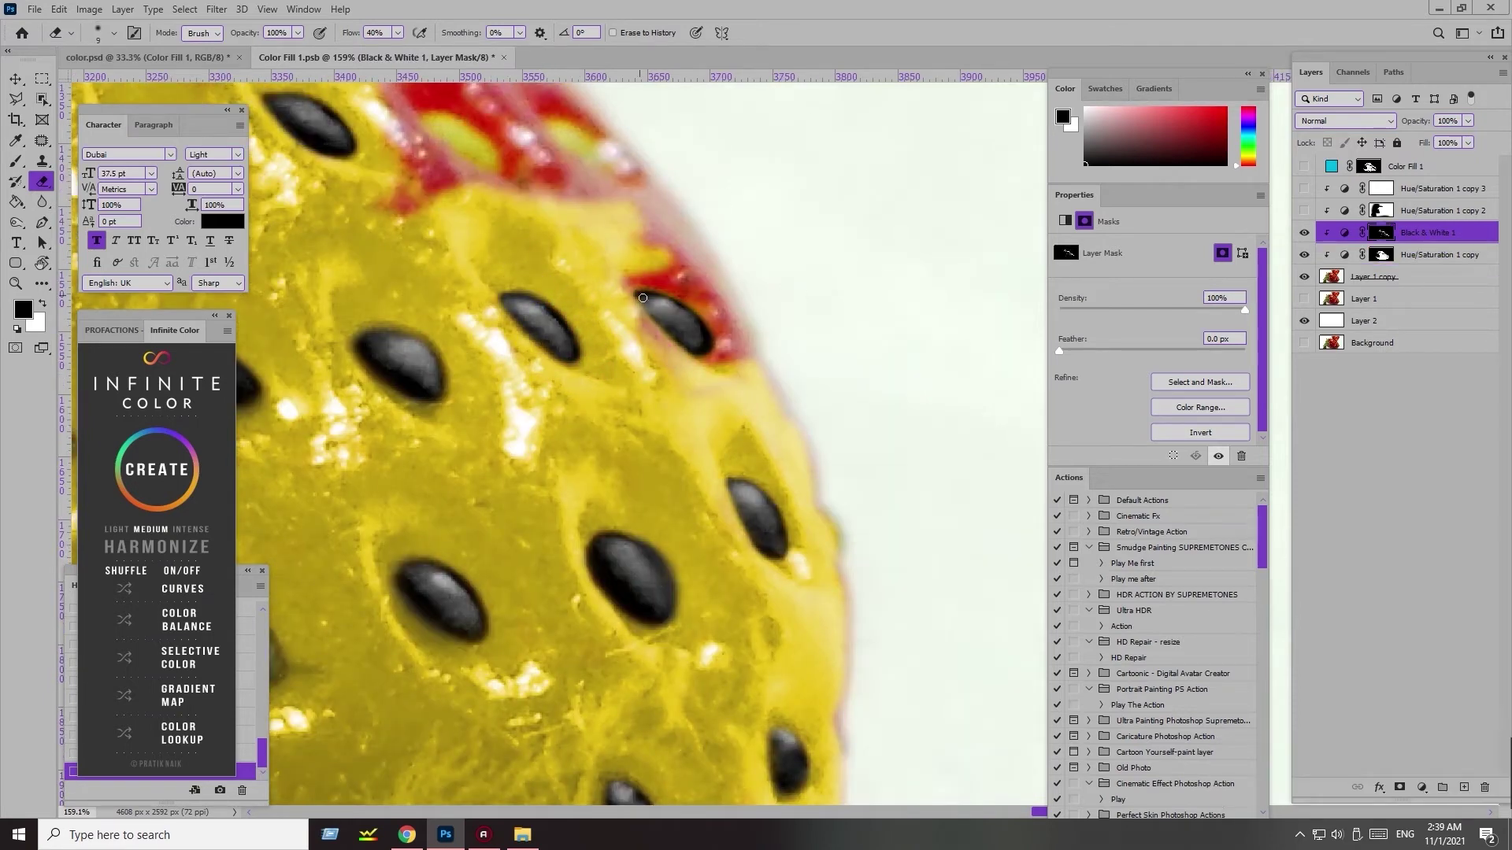
key("alt+bracketleft")
left_click_drag(685, 276, 720, 354)
left_click_drag(615, 302, 734, 347)
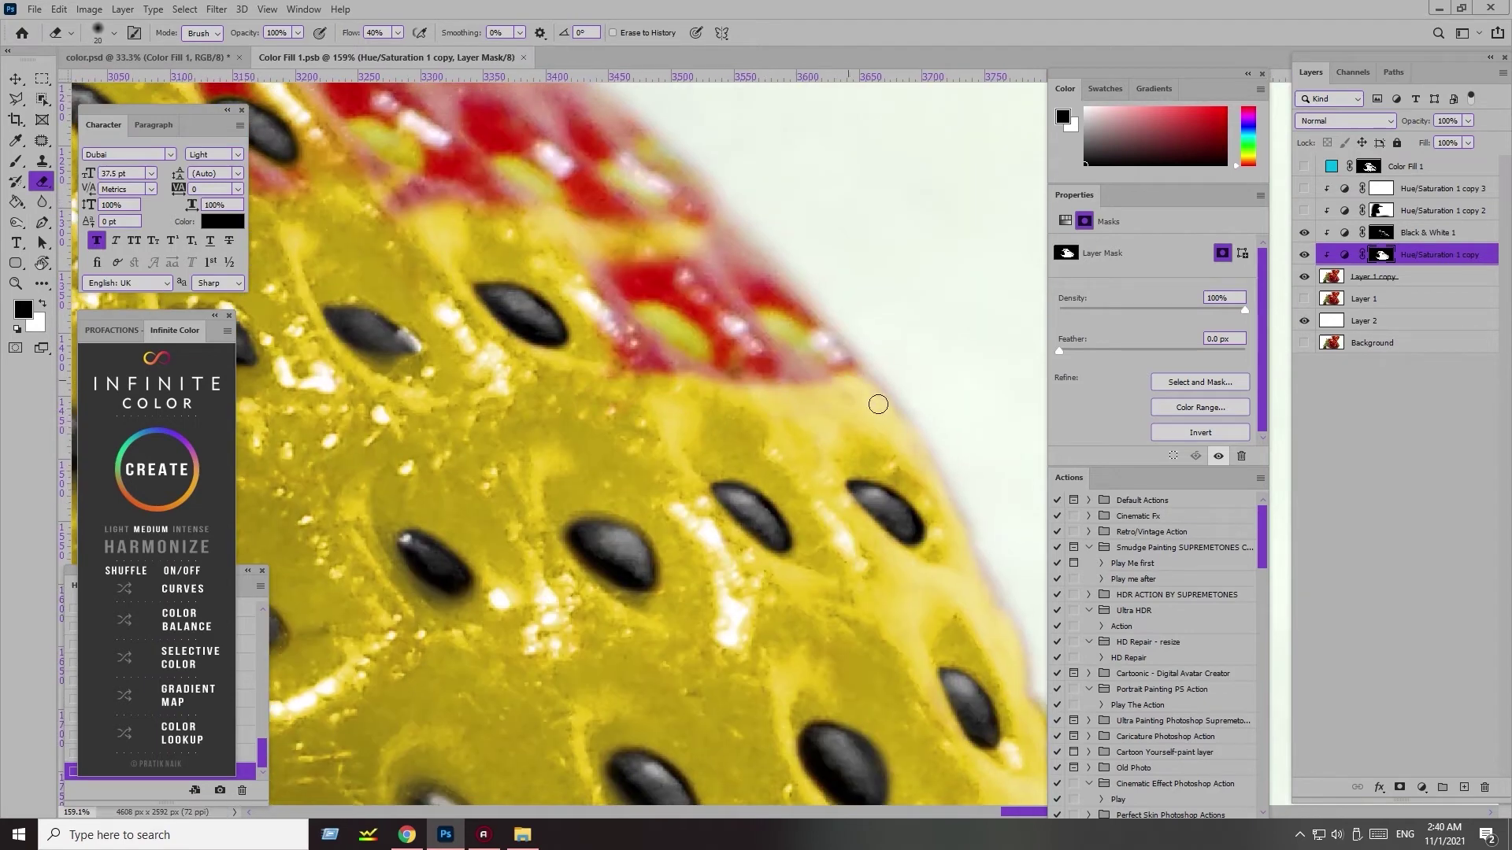
- Darken the greenish seeds to dark grey and turn the surrounding red patch yellow
key("alt+]")
left_click_drag(694, 340, 671, 315)
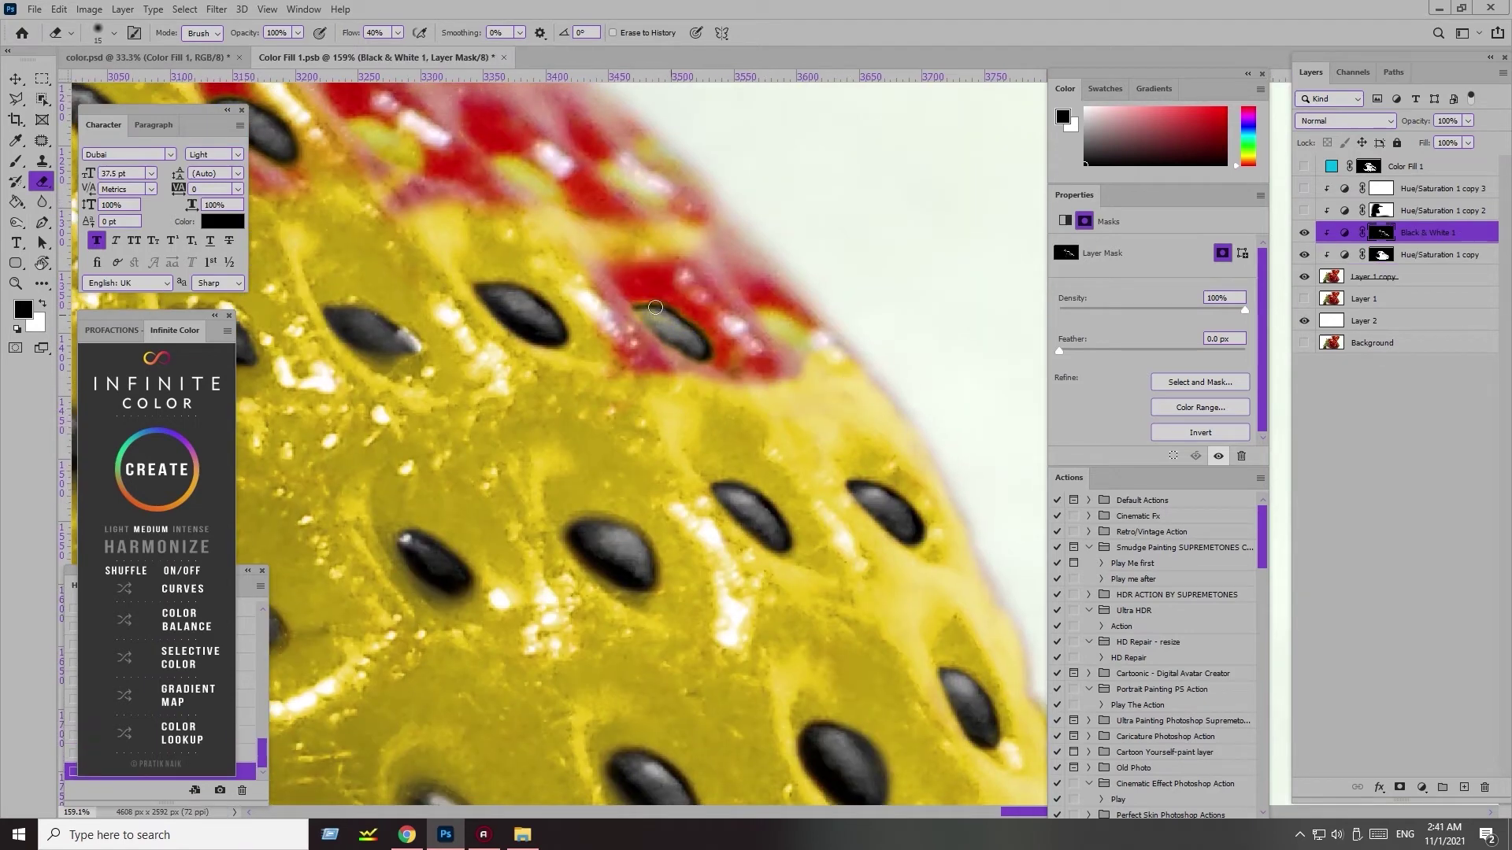
key("b")
key("alt+[")
key("e")
mouse_move(644, 298)
left_mouse_down()
mouse_move(729, 385)
mouse_move(707, 390)
mouse_move(896, 548)
left_mouse_up()
key("bracketright")
key("alt+bracketright")
key("bracketleft")
key("bracketleft")
left_click_drag(587, 405, 534, 386)
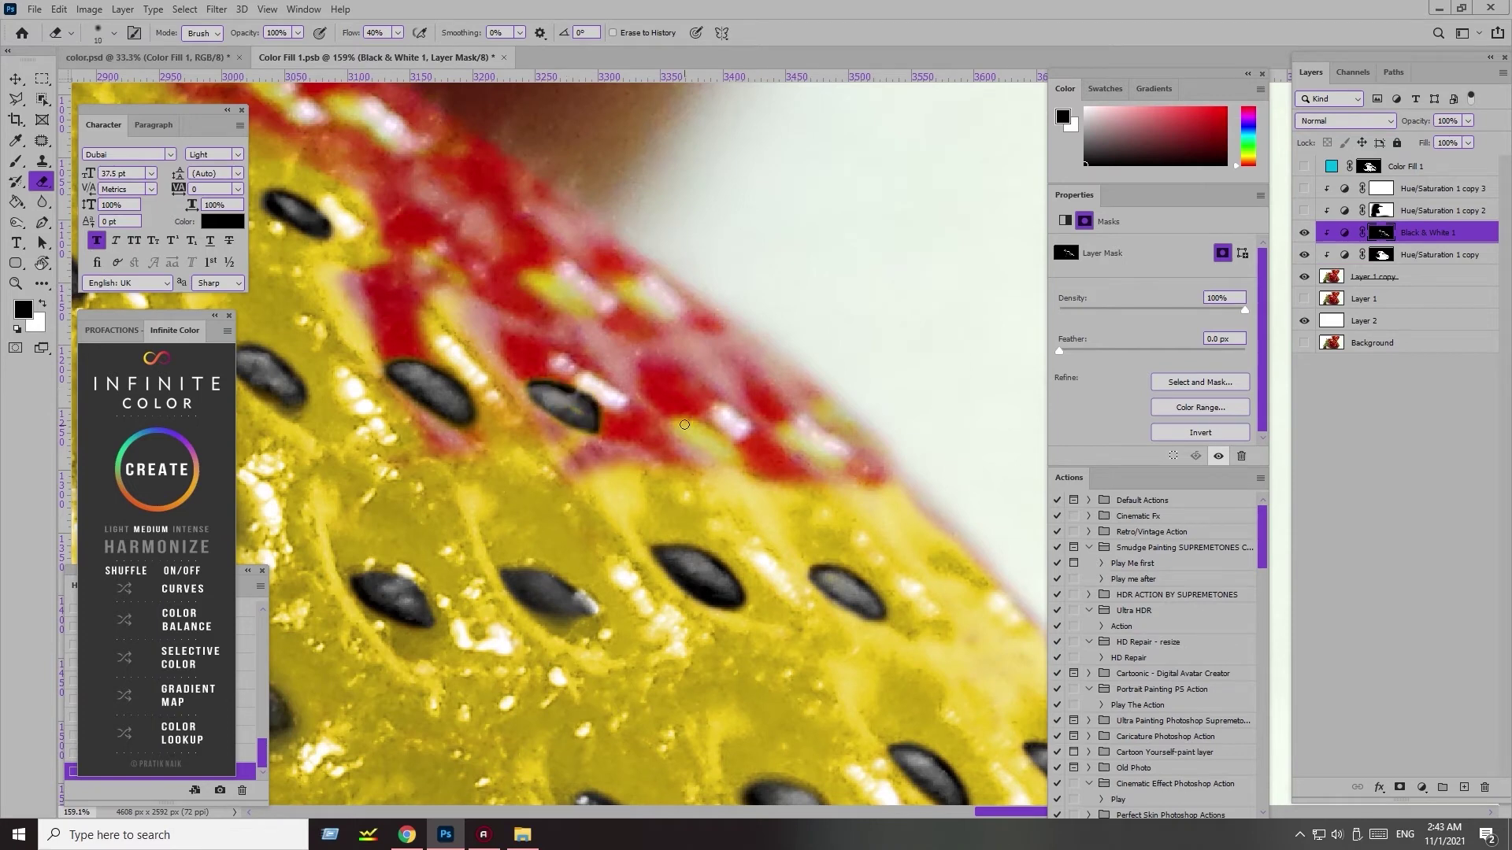
left_click_drag(458, 280, 434, 256)
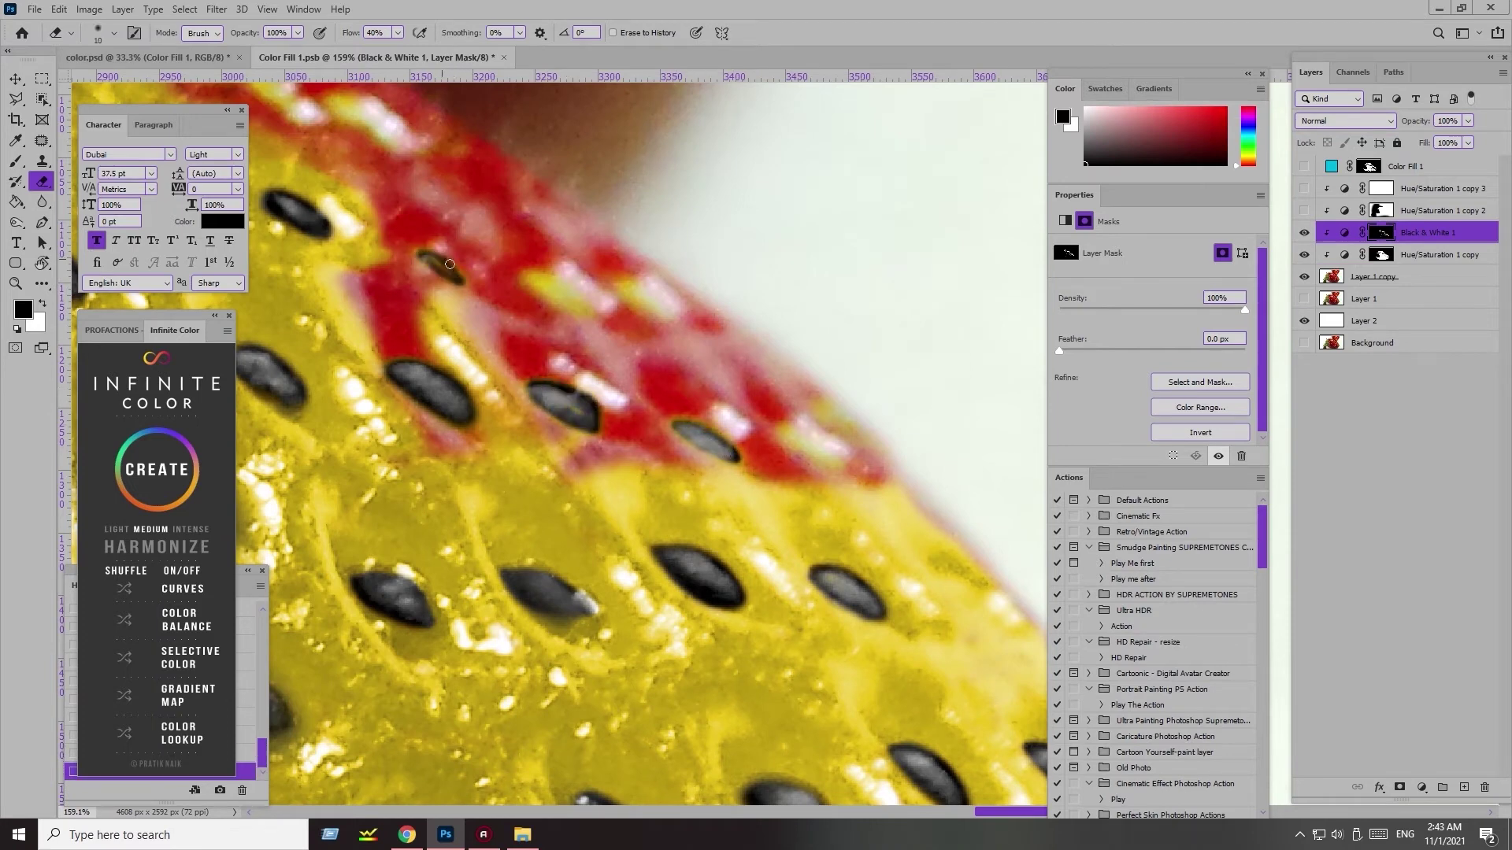
- Zoom in and erase the Black & White 1 mask to remove red tint around a seed
scroll(573, 289, "down", 2)
scroll(551, 394, "up", 3)
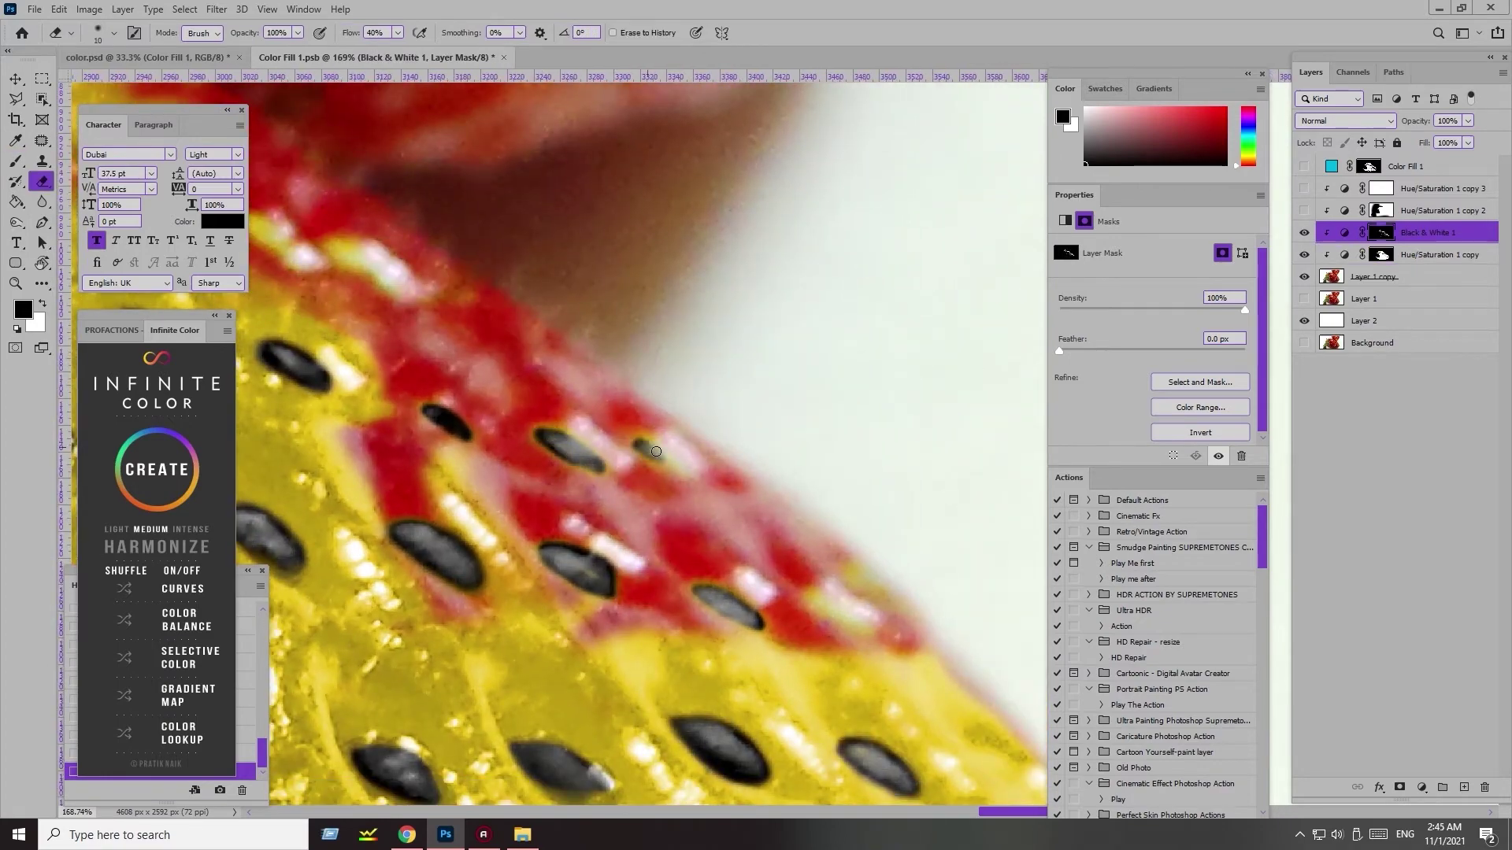
scroll(600, 473, "down", 3)
scroll(441, 381, "up", 3)
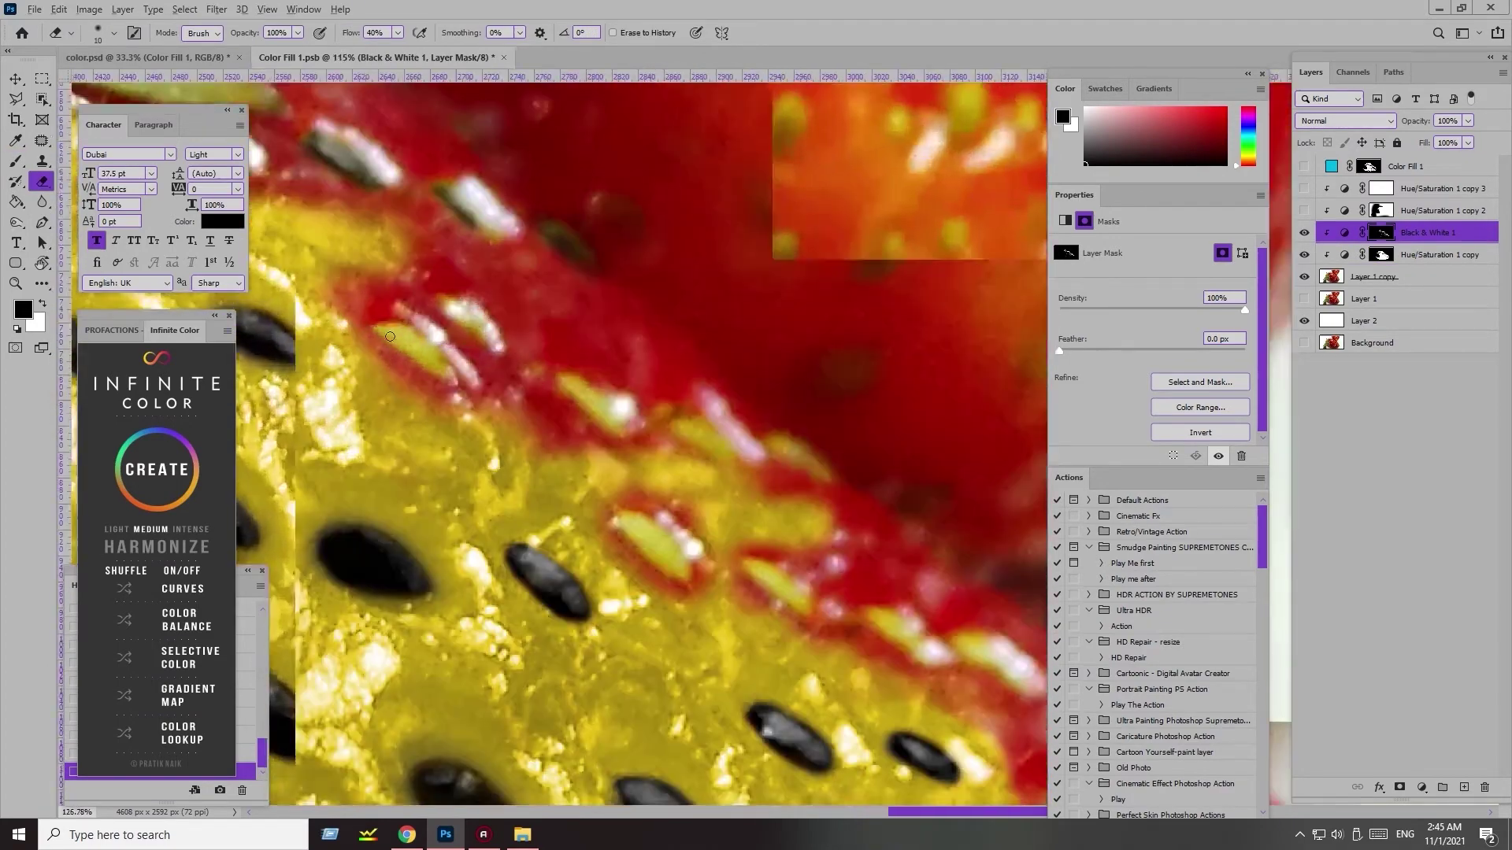
scroll(497, 386, "down", 3)
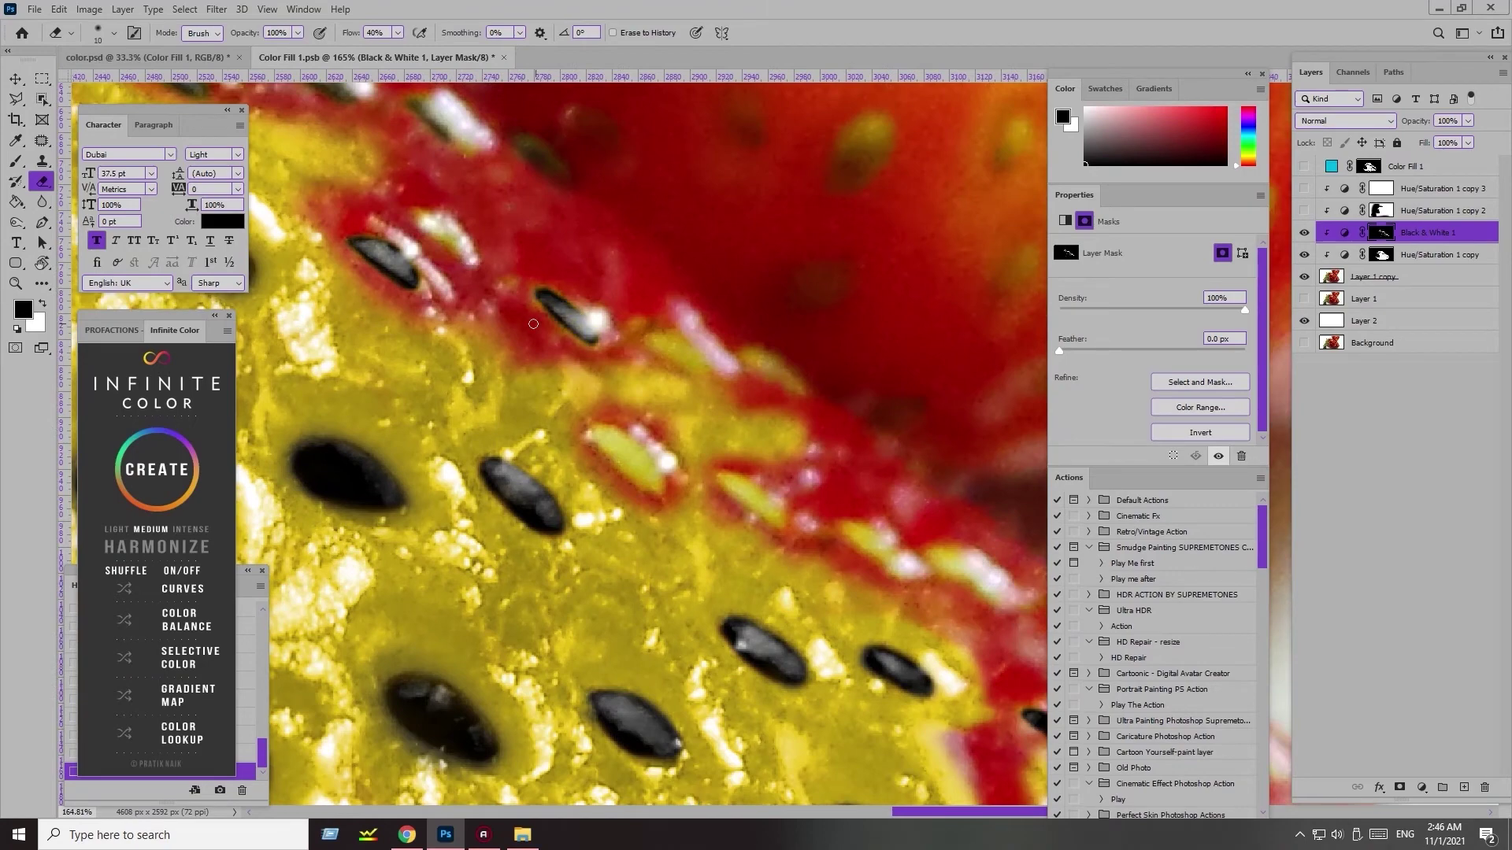
scroll(638, 378, "down", 2)
key("bracketright")
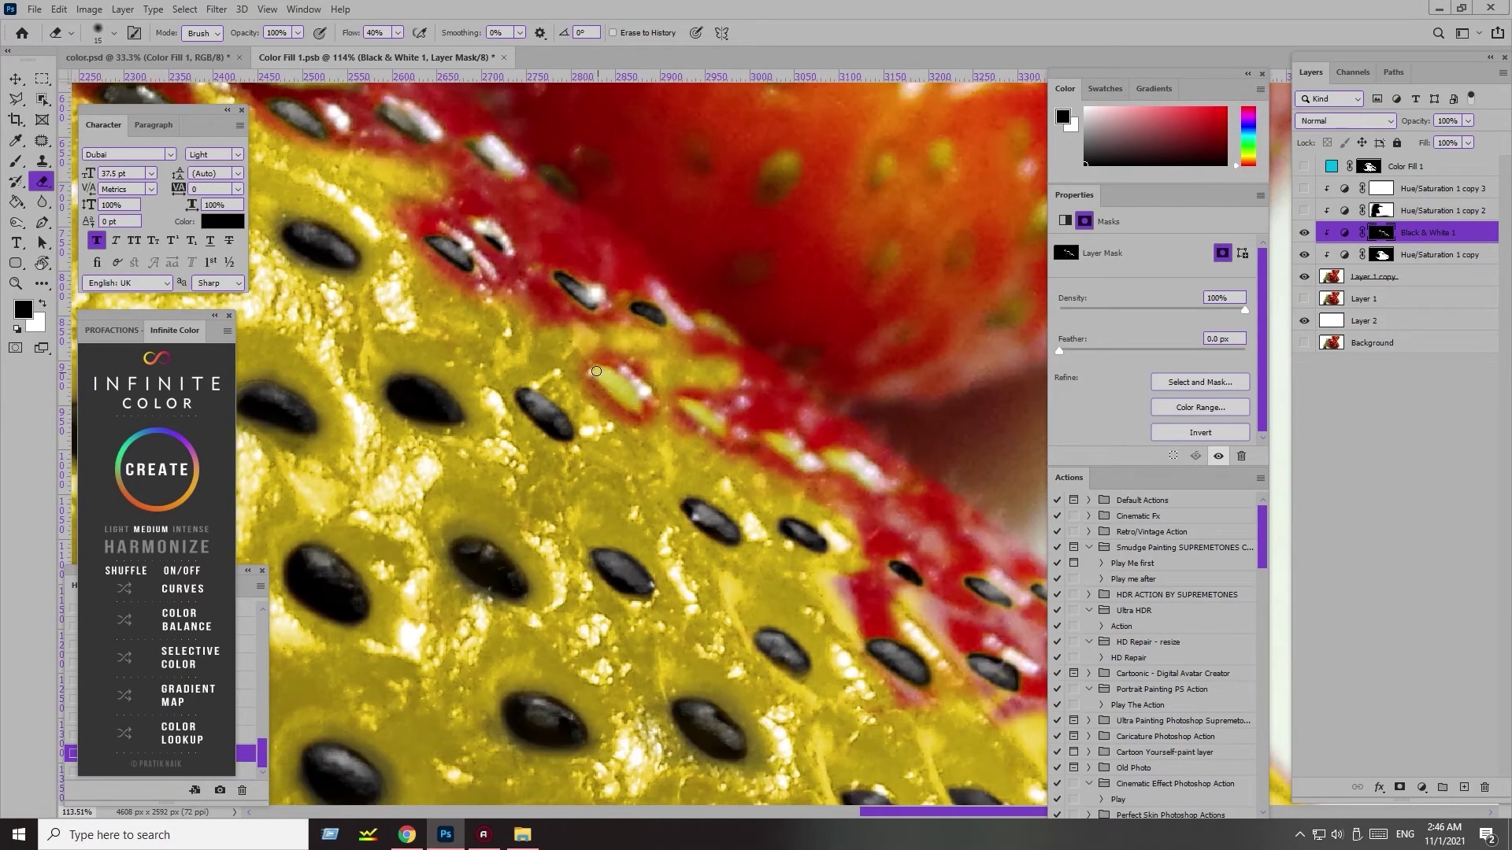
left_click_drag(683, 404, 714, 420)
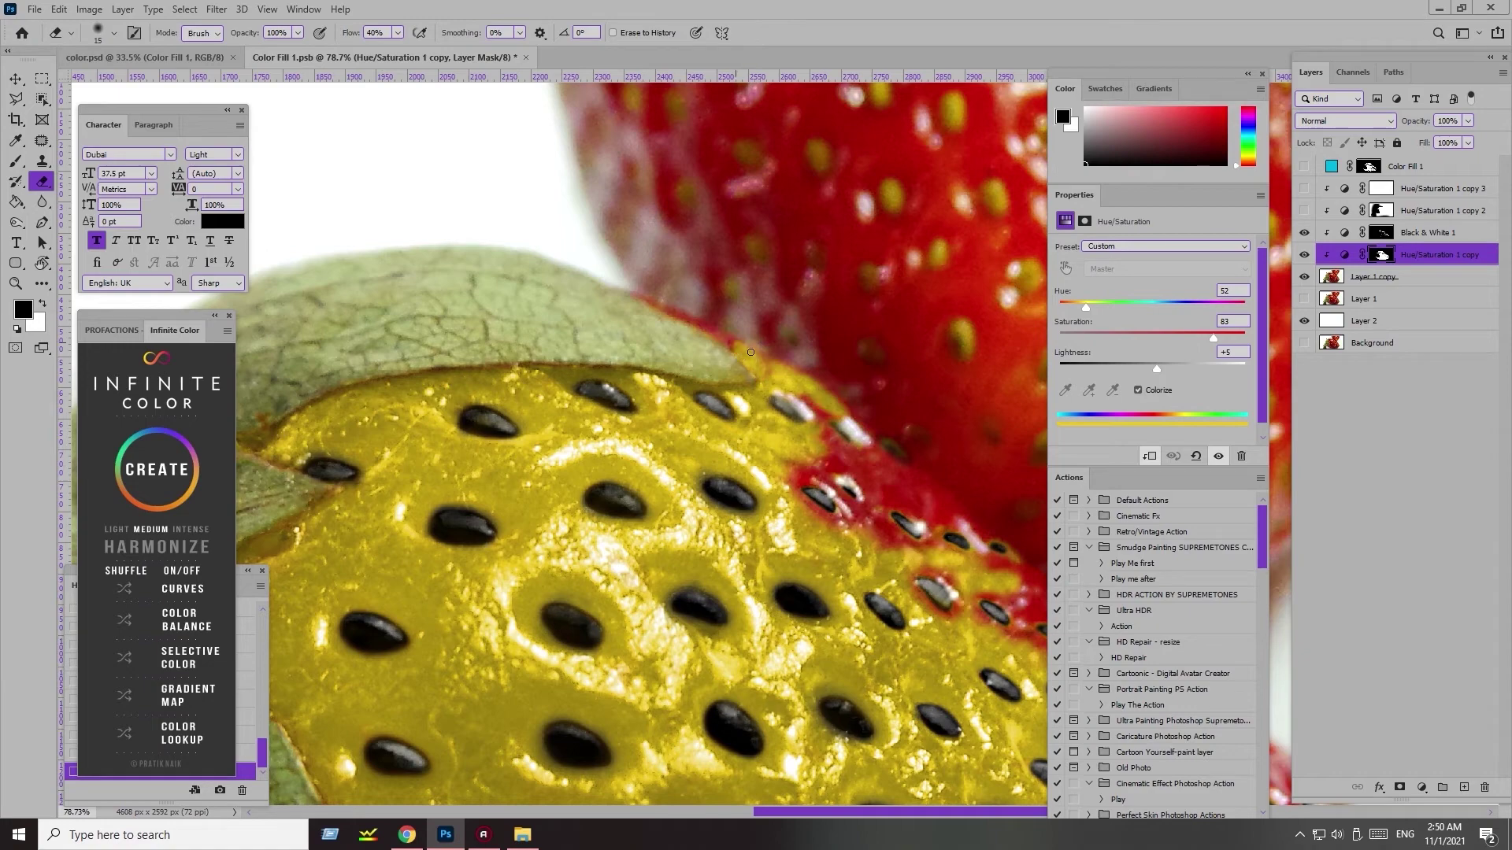
- Fit the strawberry on screen, zoom in, and erase red areas around the seeds to yellow
scroll(729, 343, "up", 1)
key("bracketleft")
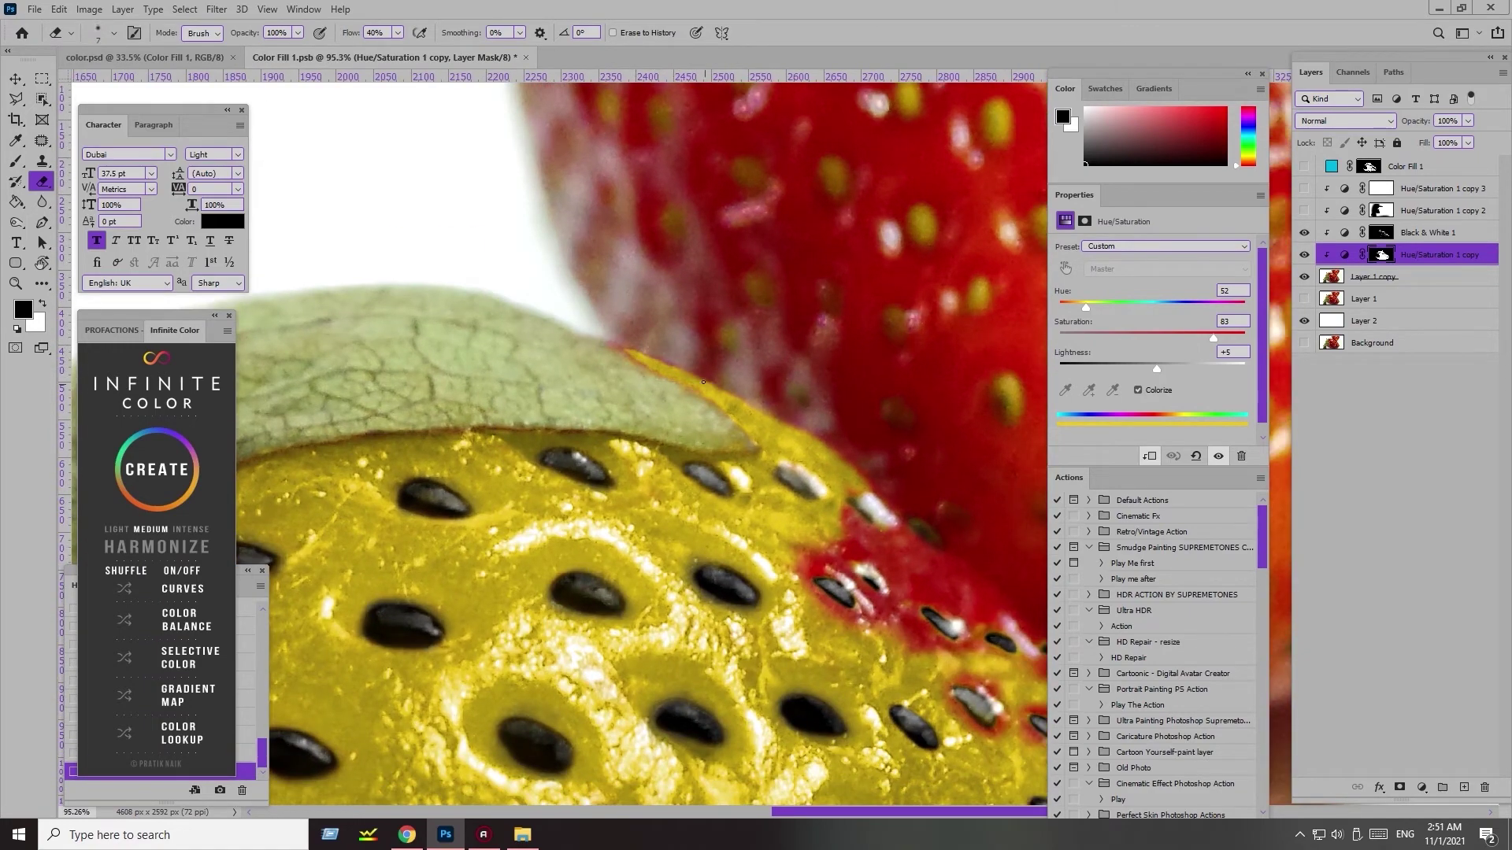
key("z")
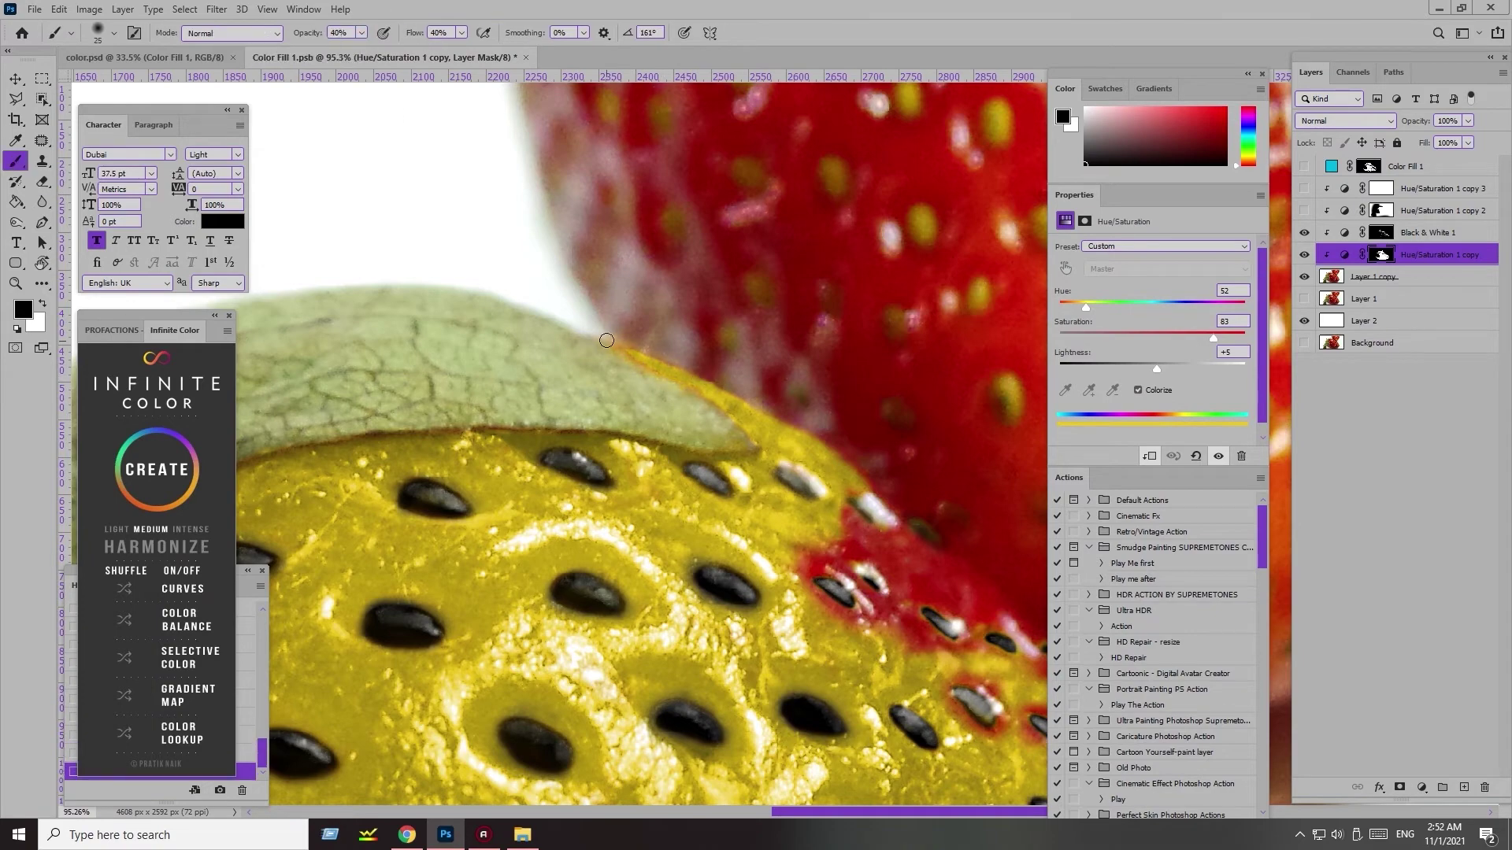
left_click(472, 32)
scroll(511, 252, "up", 1)
key("e")
scroll(546, 258, "up", 1)
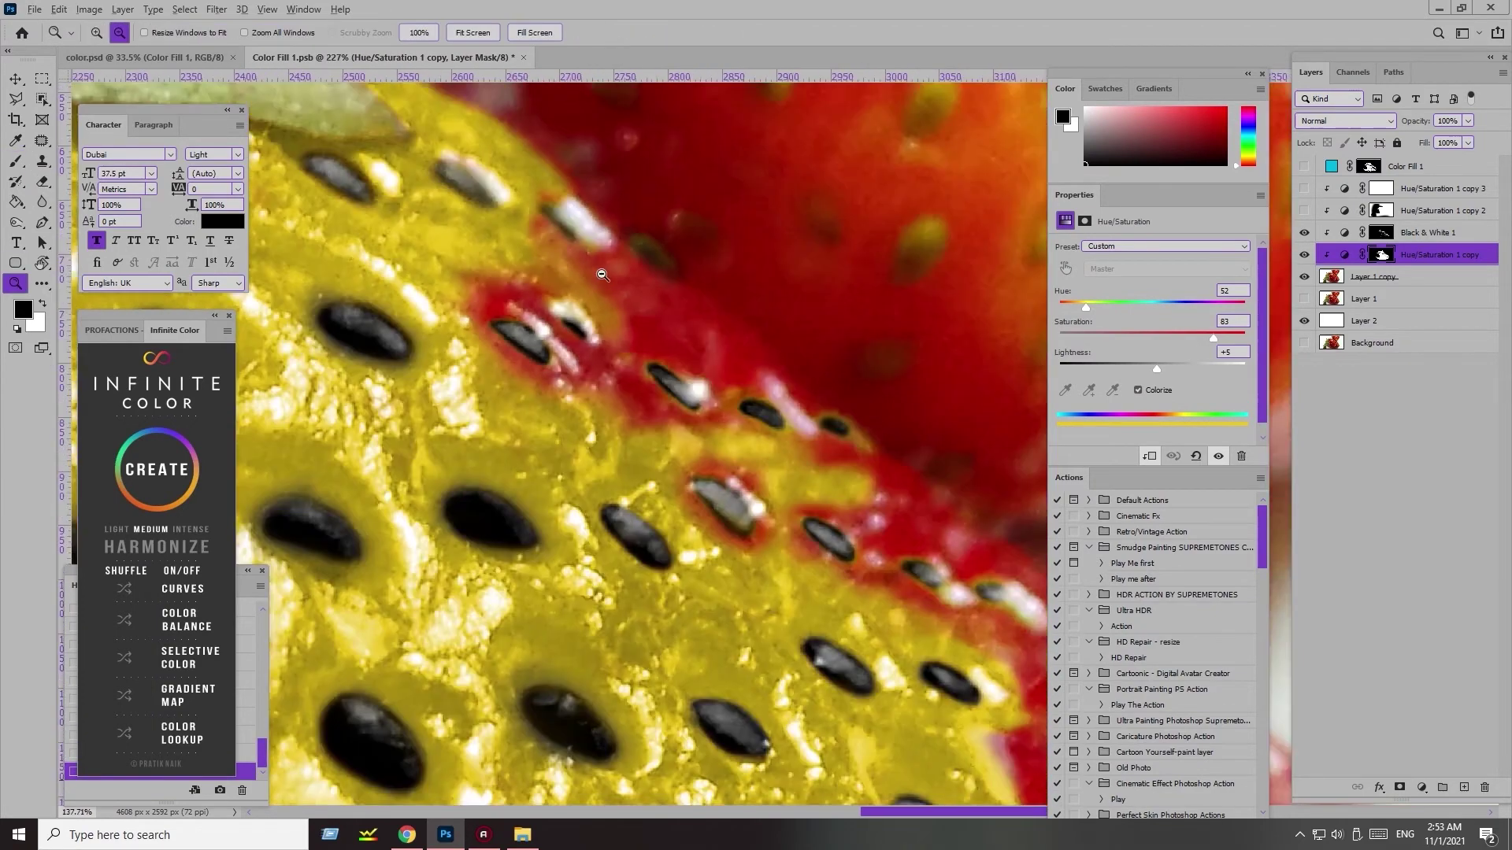
mouse_move(583, 203)
left_mouse_down()
mouse_move(551, 252)
mouse_move(693, 315)
left_mouse_up()
- Set the eraser to 86% opacity and paint the red patches near the seeds yellow
key("bracketleft")
key("8")
key("6")
left_click_drag(598, 268, 713, 389)
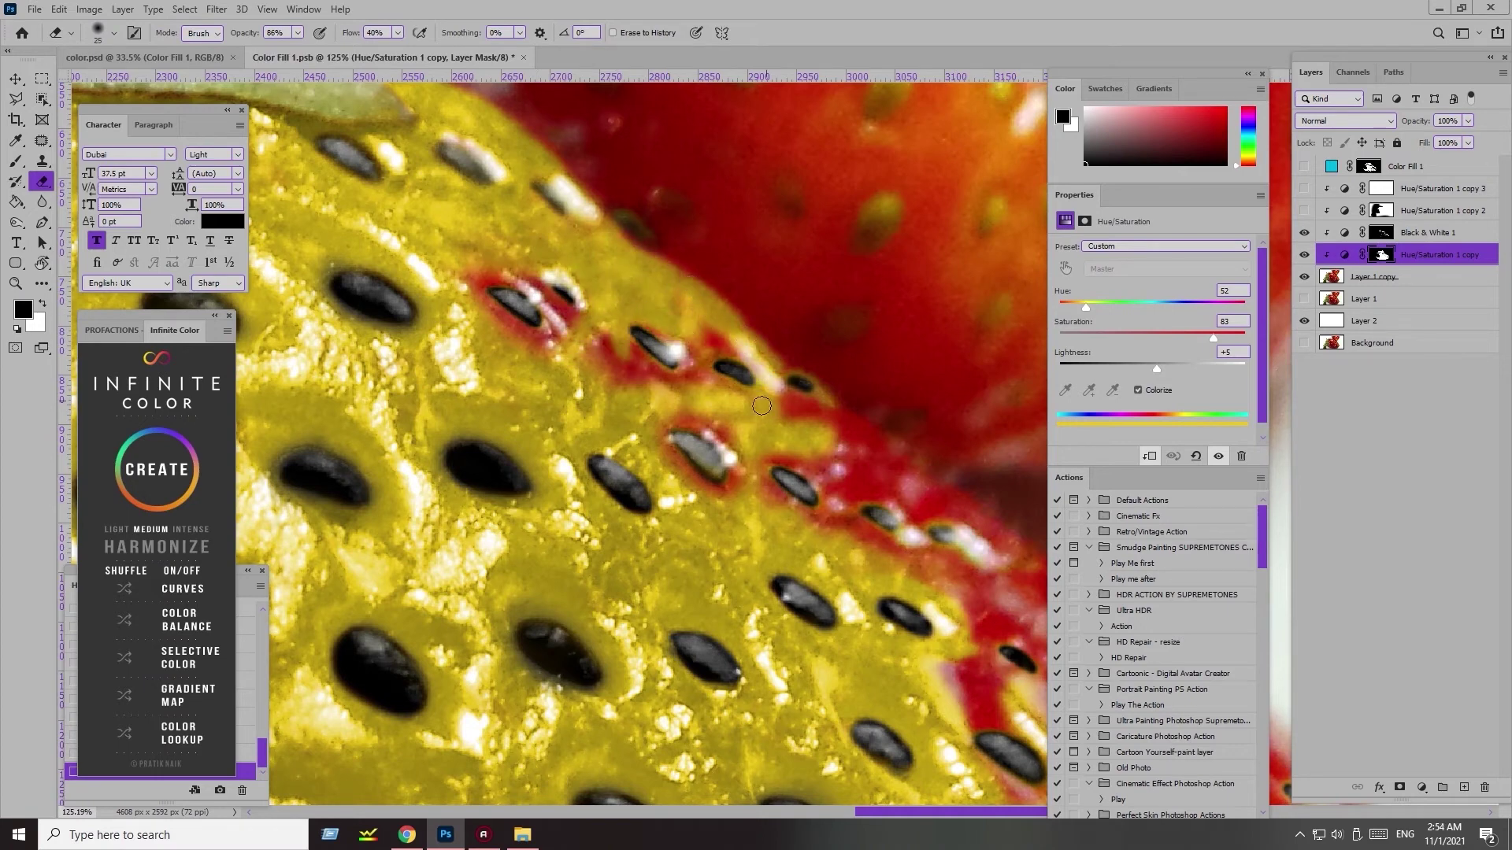
key("bracketright")
left_click_drag(714, 389, 494, 341)
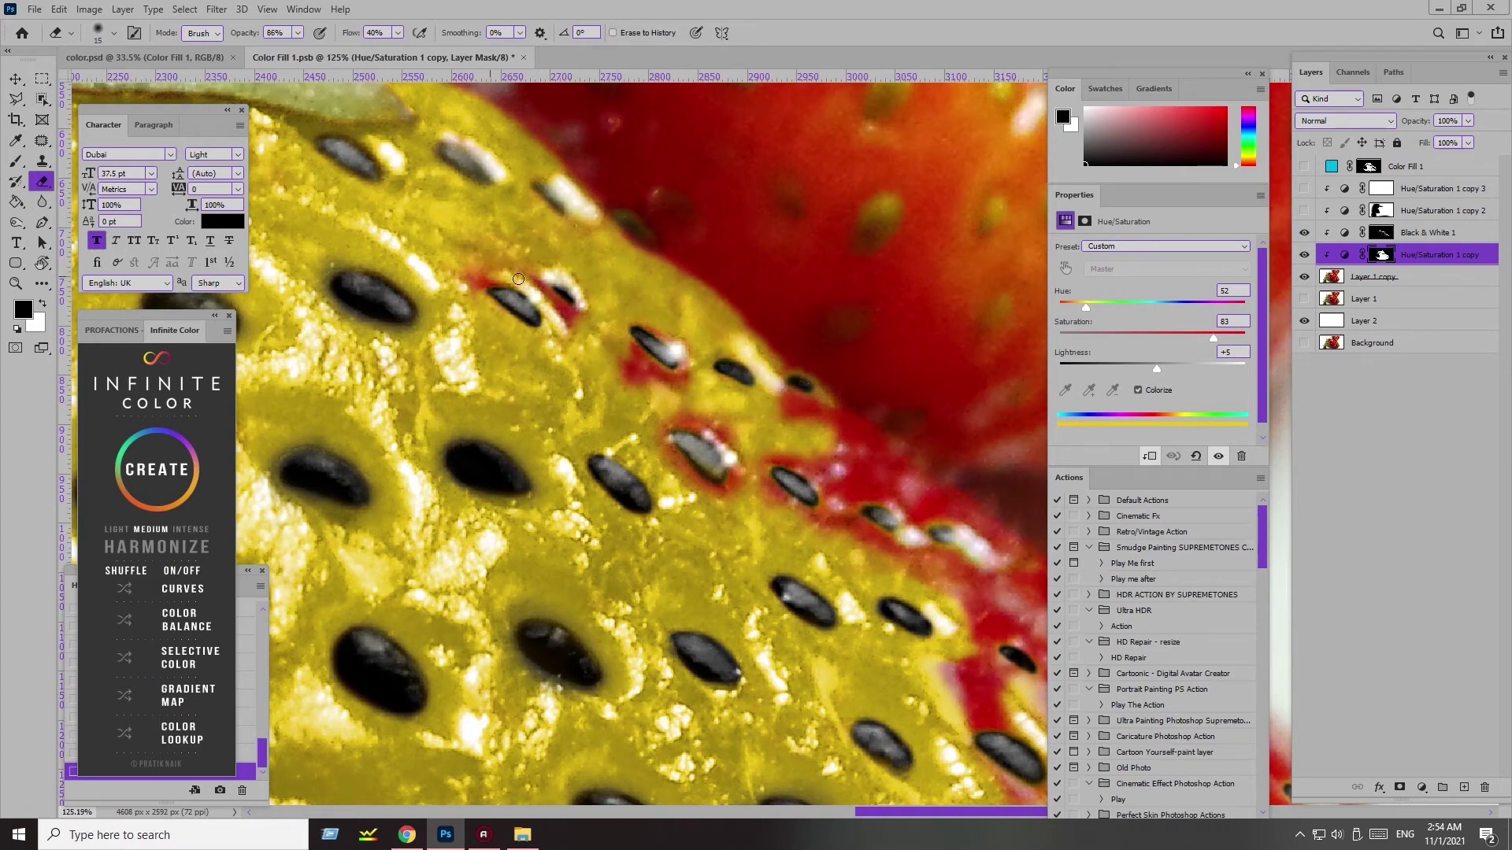
left_click_drag(518, 279, 476, 277)
key("bracketright")
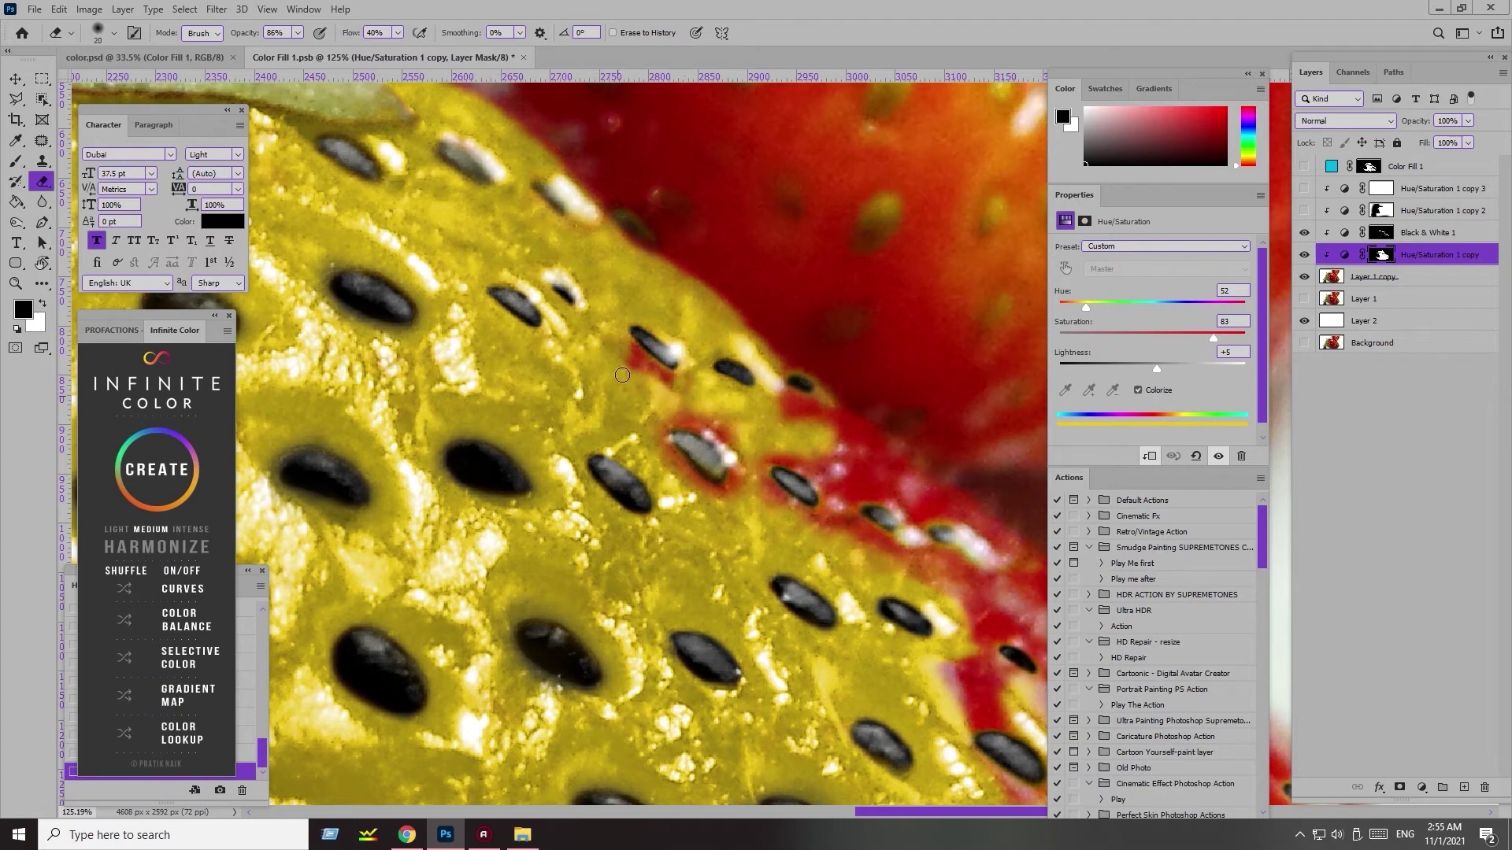
left_click_drag(778, 369, 645, 421)
- Move to another part of the strawberry and turn its red patches yellow
key("bracketright")
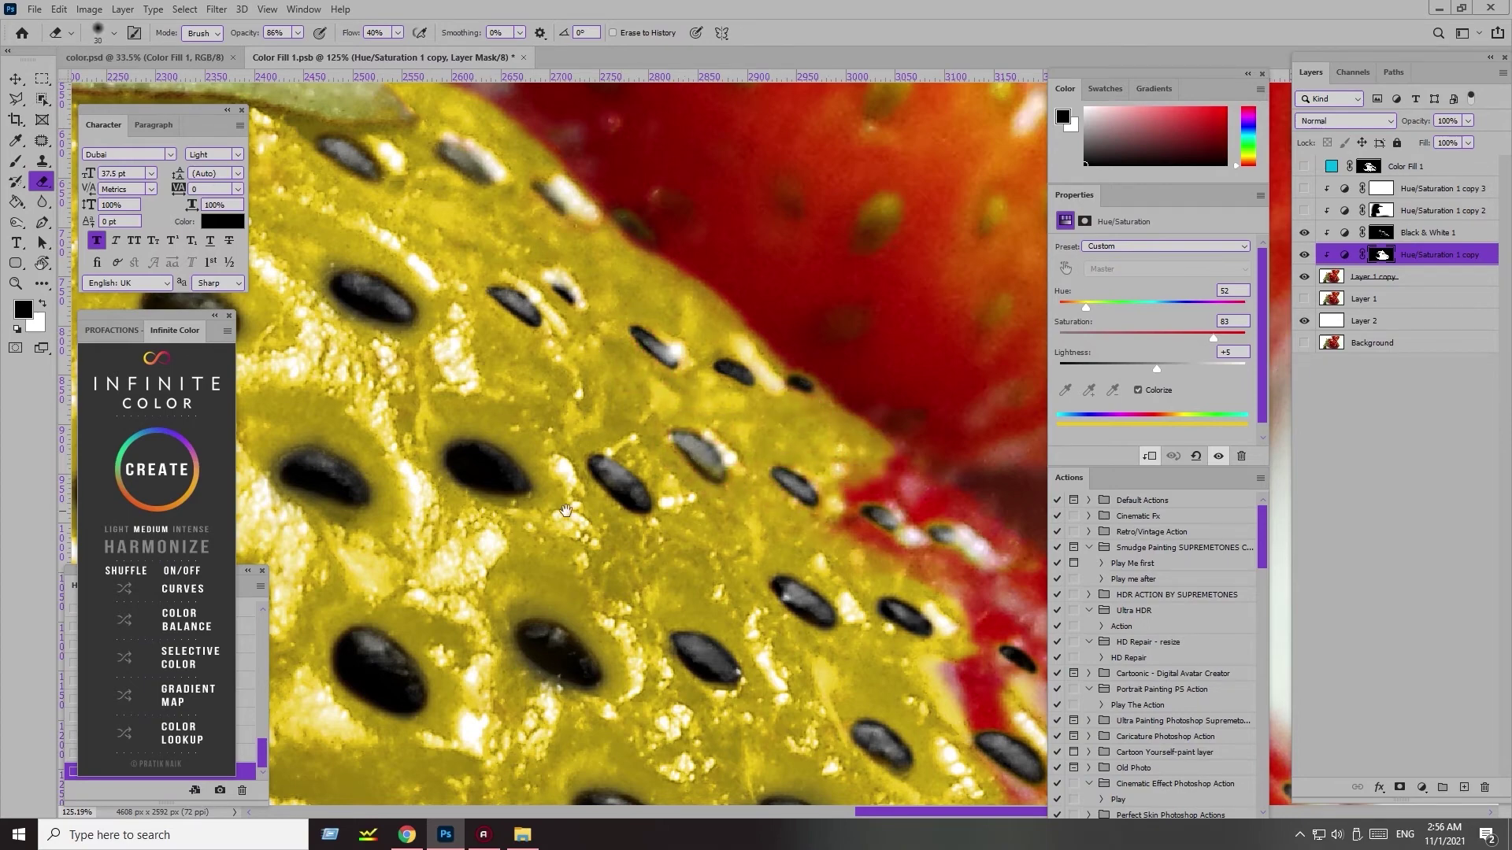
left_click_drag(565, 511, 154, 234)
mouse_move(410, 229)
left_mouse_down()
mouse_move(677, 361)
mouse_move(646, 392)
mouse_move(675, 481)
mouse_move(928, 549)
mouse_move(670, 386)
left_mouse_up()
key("bracketleft")
key("bracketleft")
key("bracketright")
- Erase the last red spots, show Hue/Saturation 1 copy 3, and hide Black & White 1 and Hue/Saturation 1 copy
mouse_move(456, 289)
left_mouse_down()
mouse_move(606, 368)
mouse_move(628, 320)
mouse_move(709, 378)
left_mouse_up()
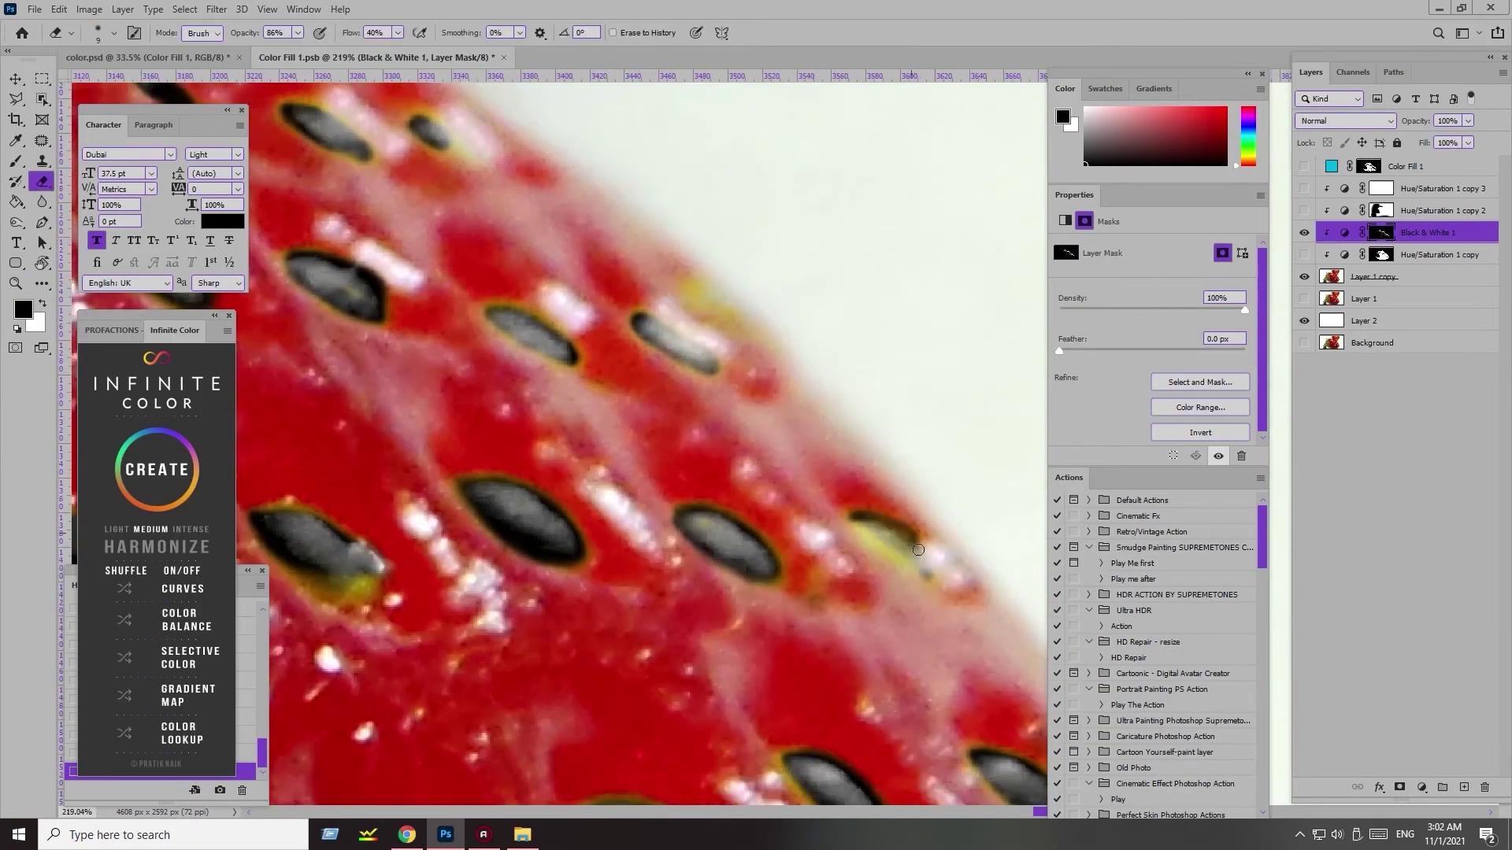
left_click_drag(849, 513, 932, 578)
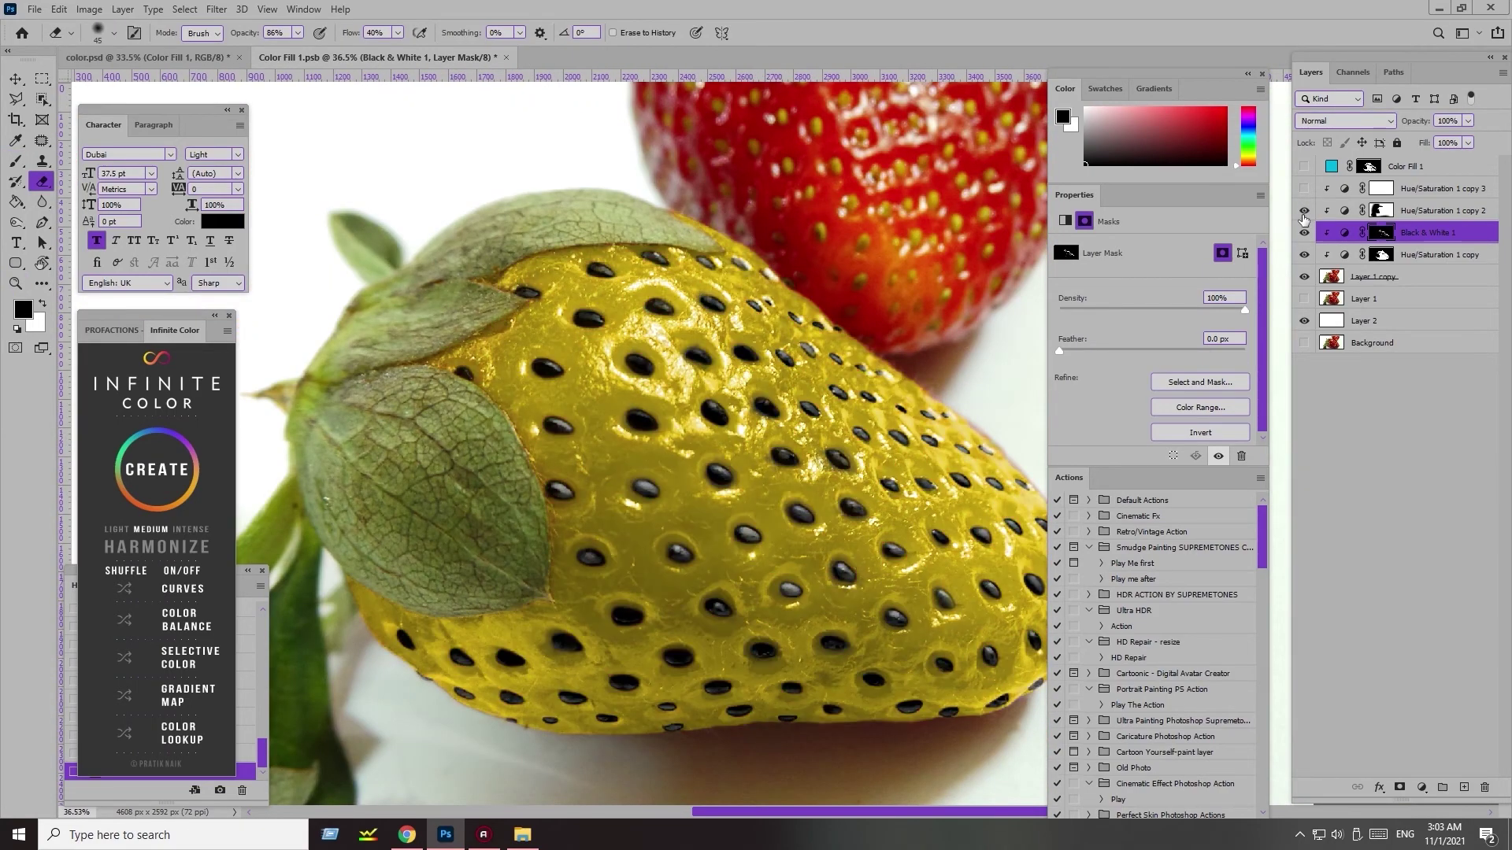
left_click(1304, 233)
left_click(1304, 188)
left_click(1304, 254)
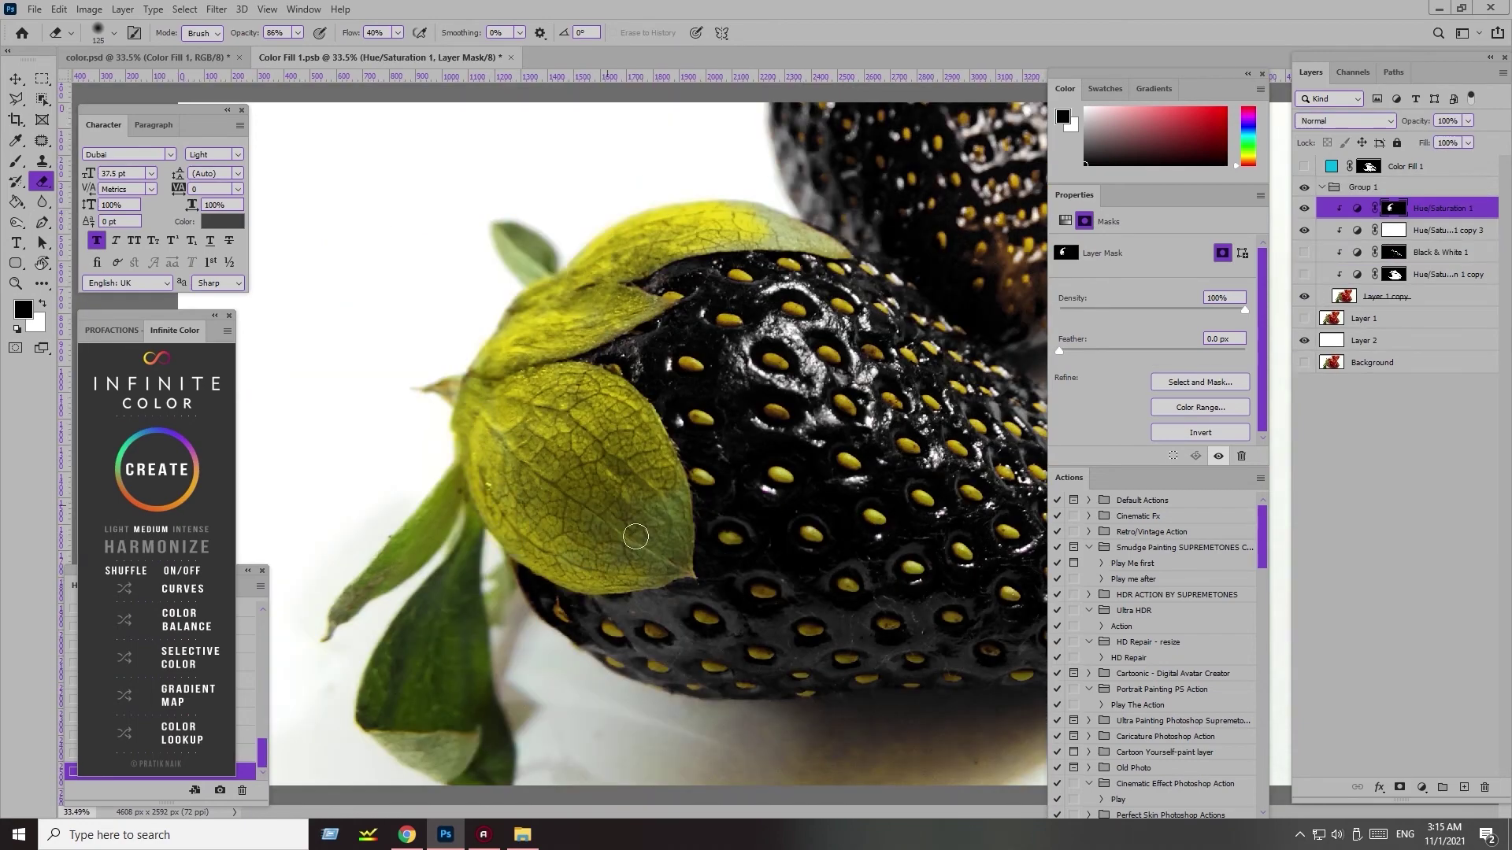
- Erase the Hue/Saturation tint from parts of the upper and lower leaves, resizing the brush as needed
scroll(718, 370, "up", 2)
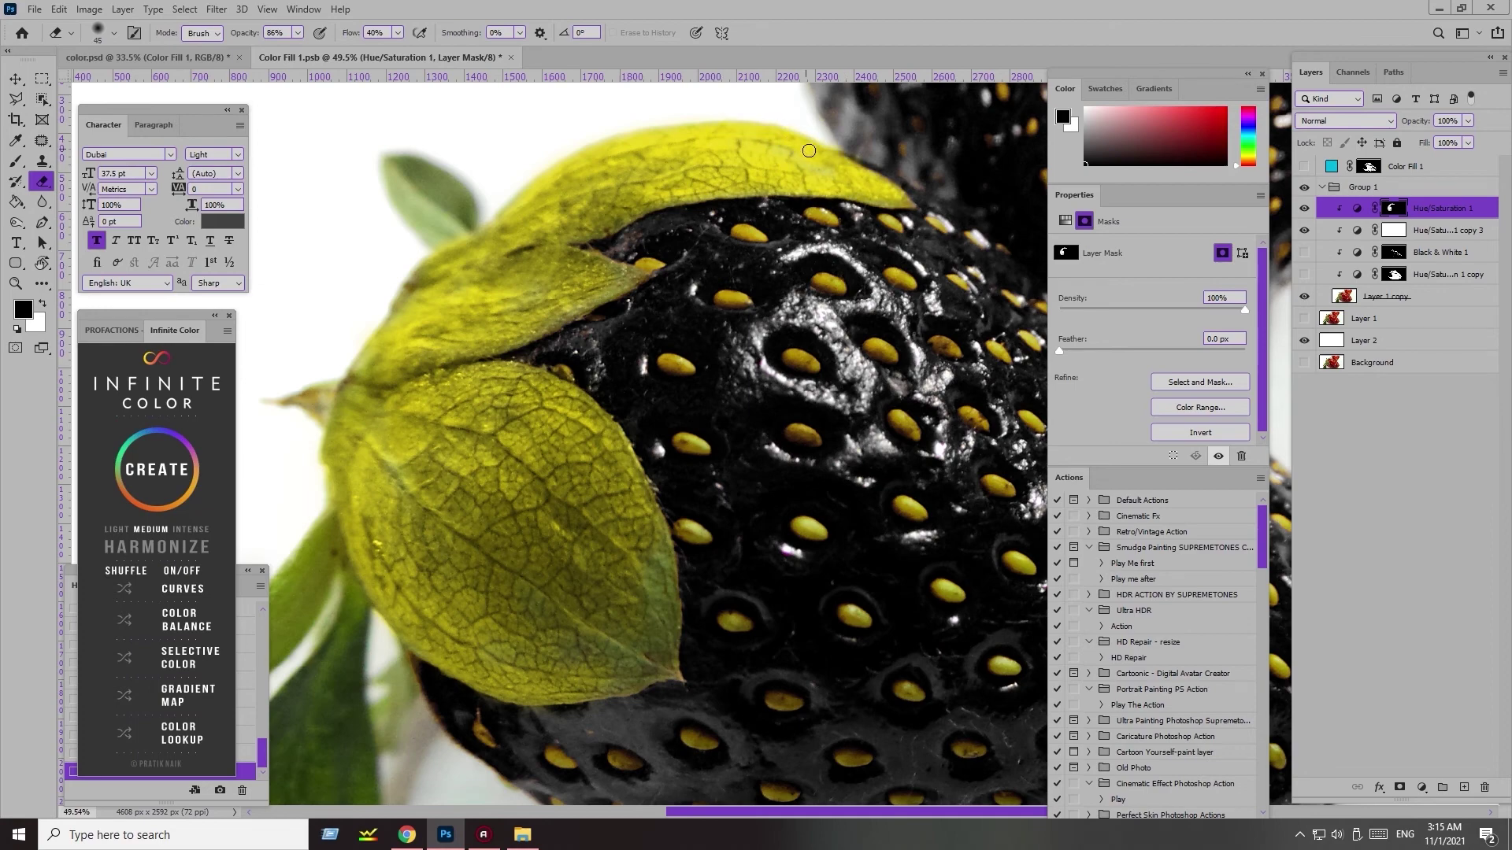
key("ctrl+z")
scroll(415, 188, "left", 5)
scroll(415, 189, "down", 3)
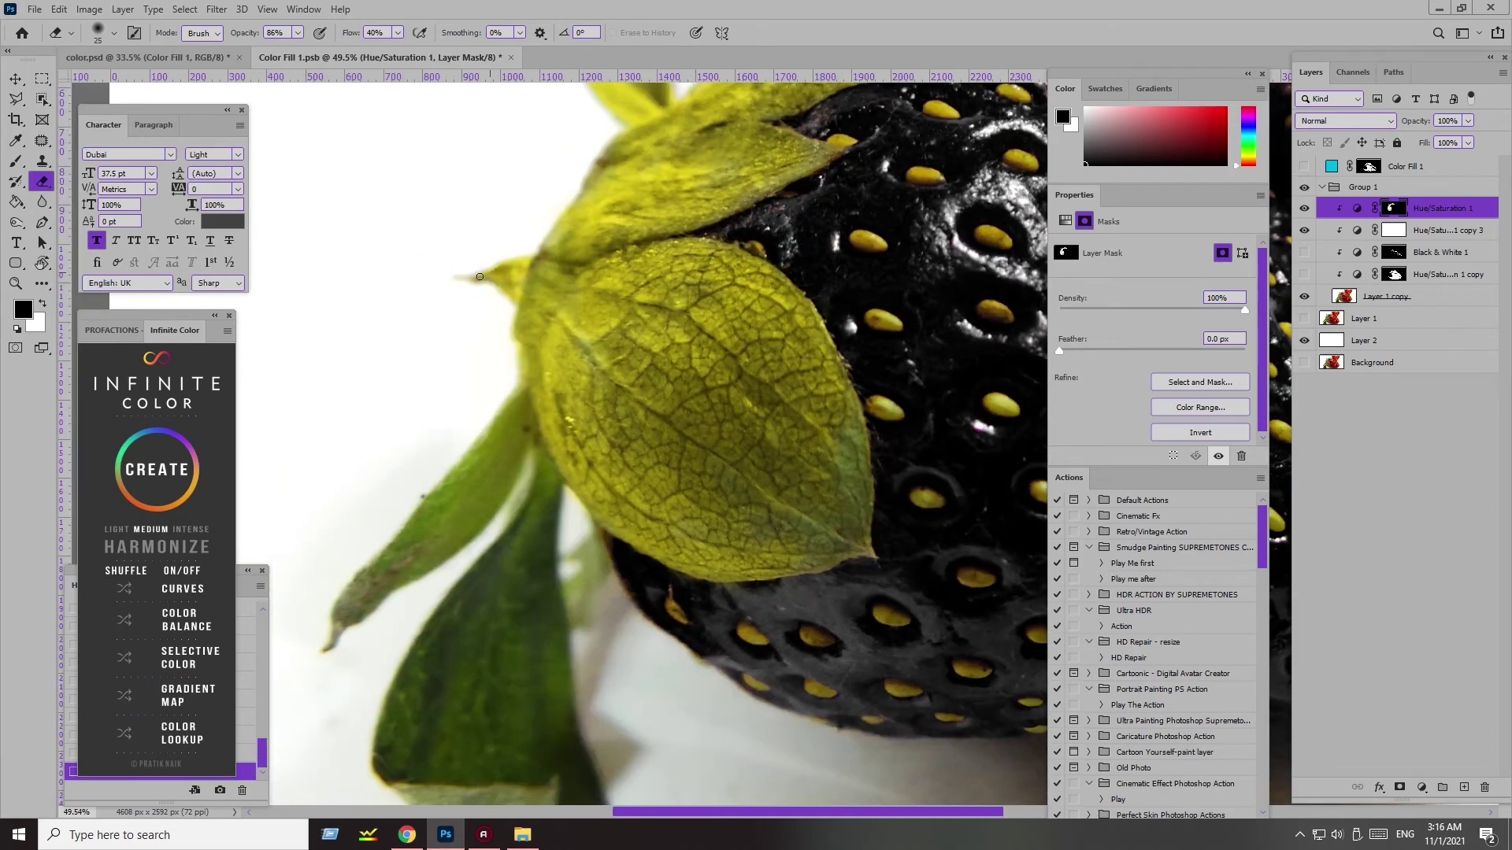
left_click_drag(513, 412, 380, 583)
key("bracketleft")
key("bracketleft")
key("bracketleft")
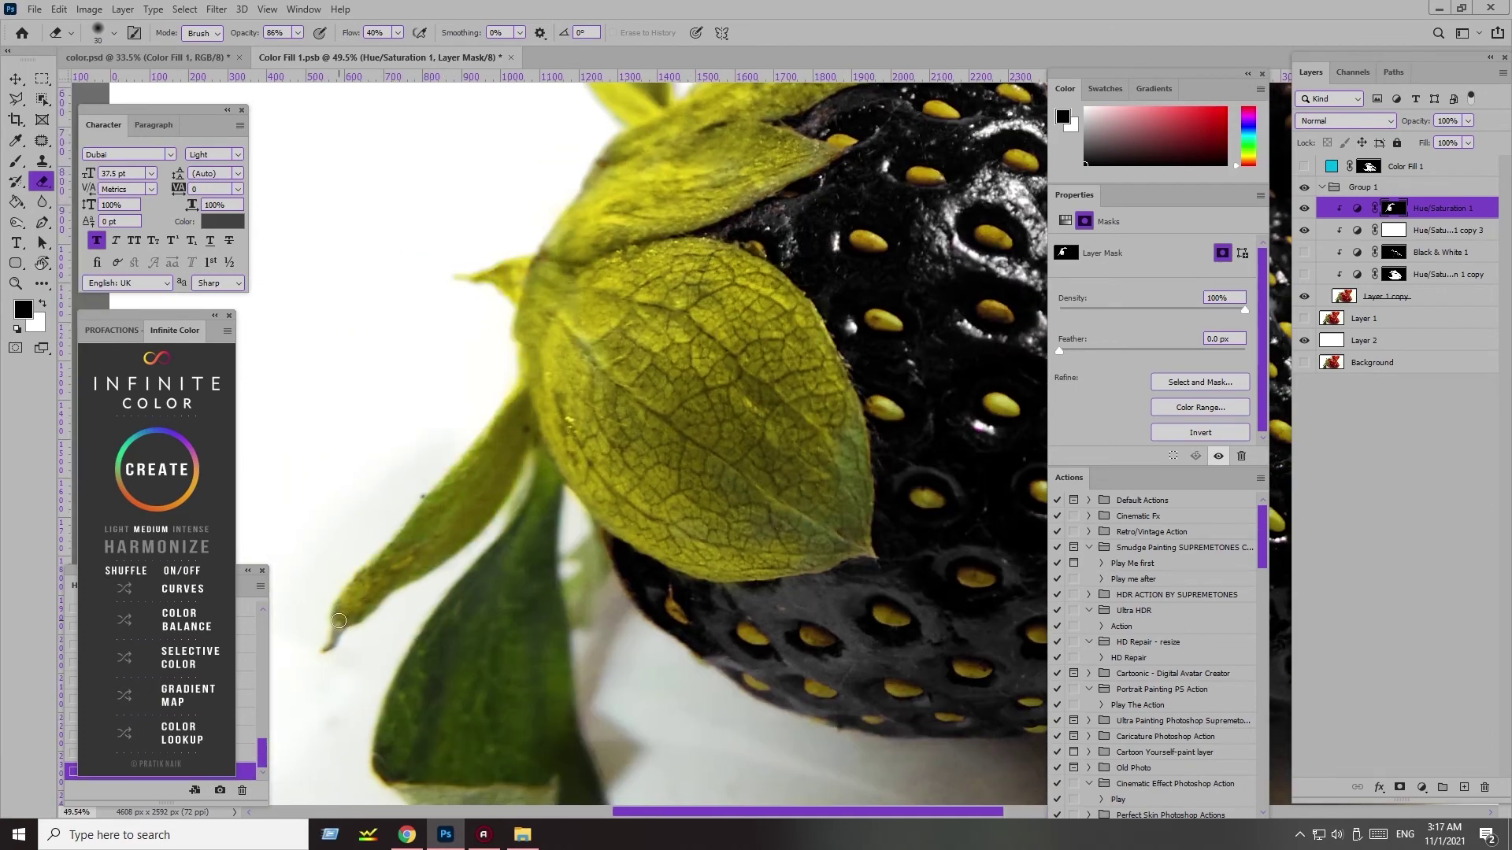
scroll(545, 474, "down", 4)
scroll(515, 430, "left", 1)
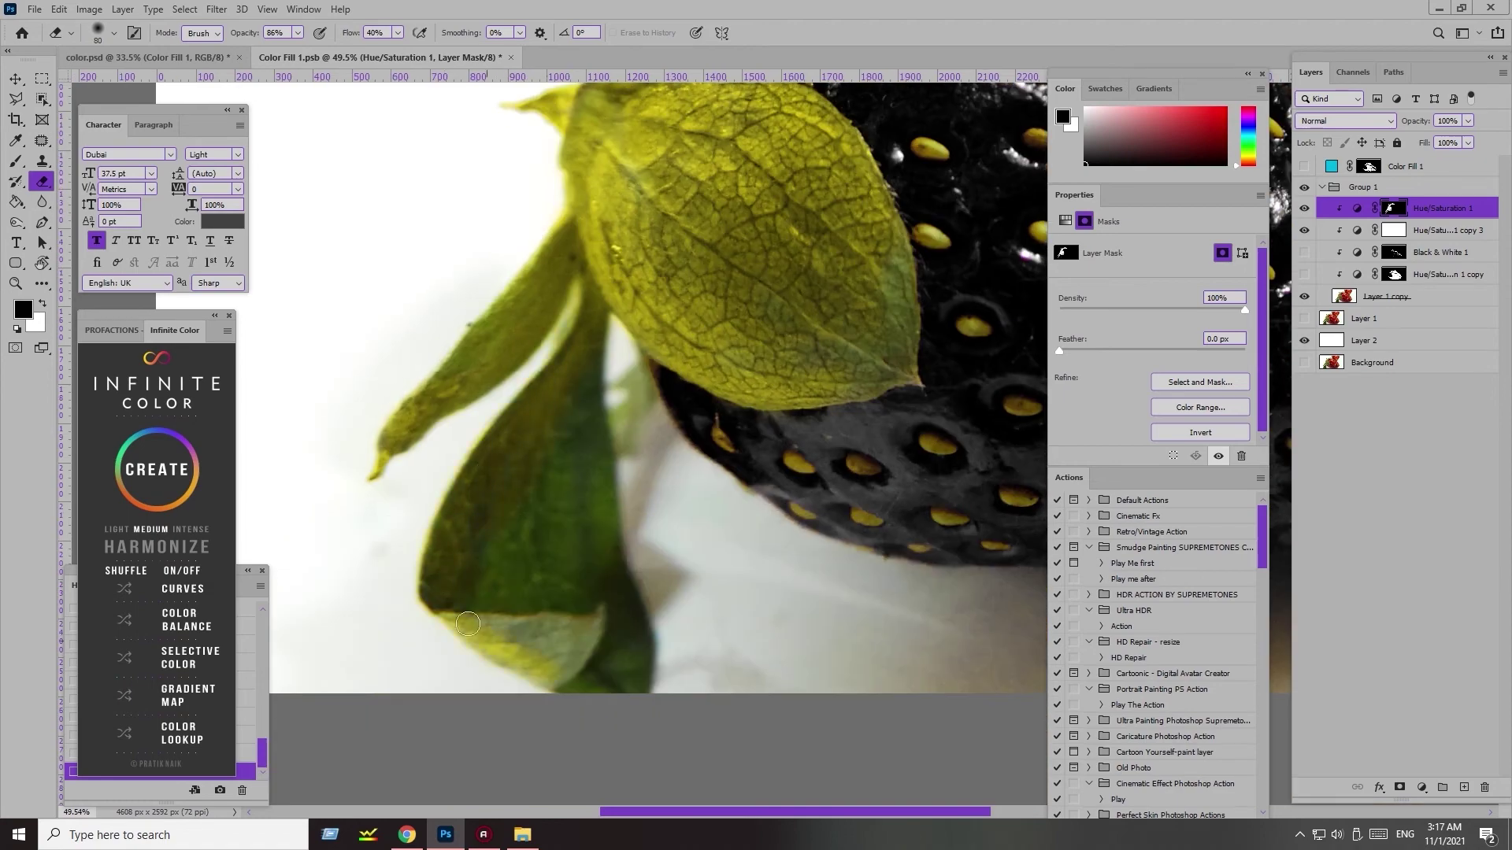
key("bracketright")
key("bracketright")
key("bracketright")
left_click_drag(635, 530, 599, 663)
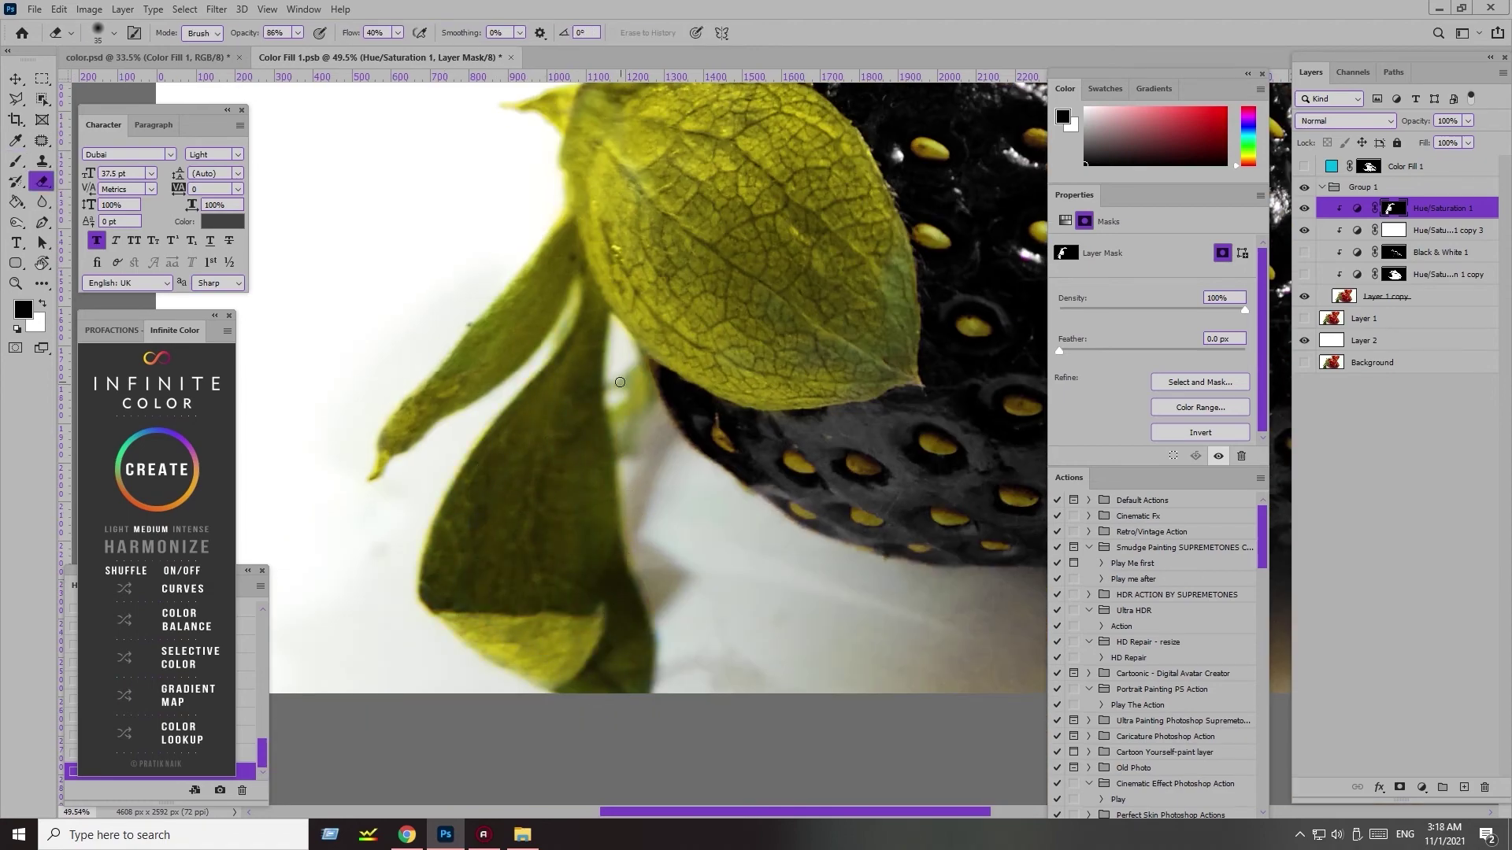
key("bracketright")
key("bracketright")
key("bracketright")
key("bracketright")
- Shift the leaves from yellow to a muted olive-grey and prepare the mask for erasing
key("Tab")
key("ctrl+0")
key("Tab")
mouse_move(1129, 367)
left_mouse_down()
mouse_move(1082, 367)
mouse_move(1205, 335)
mouse_move(1103, 337)
mouse_move(1148, 364)
left_mouse_up()
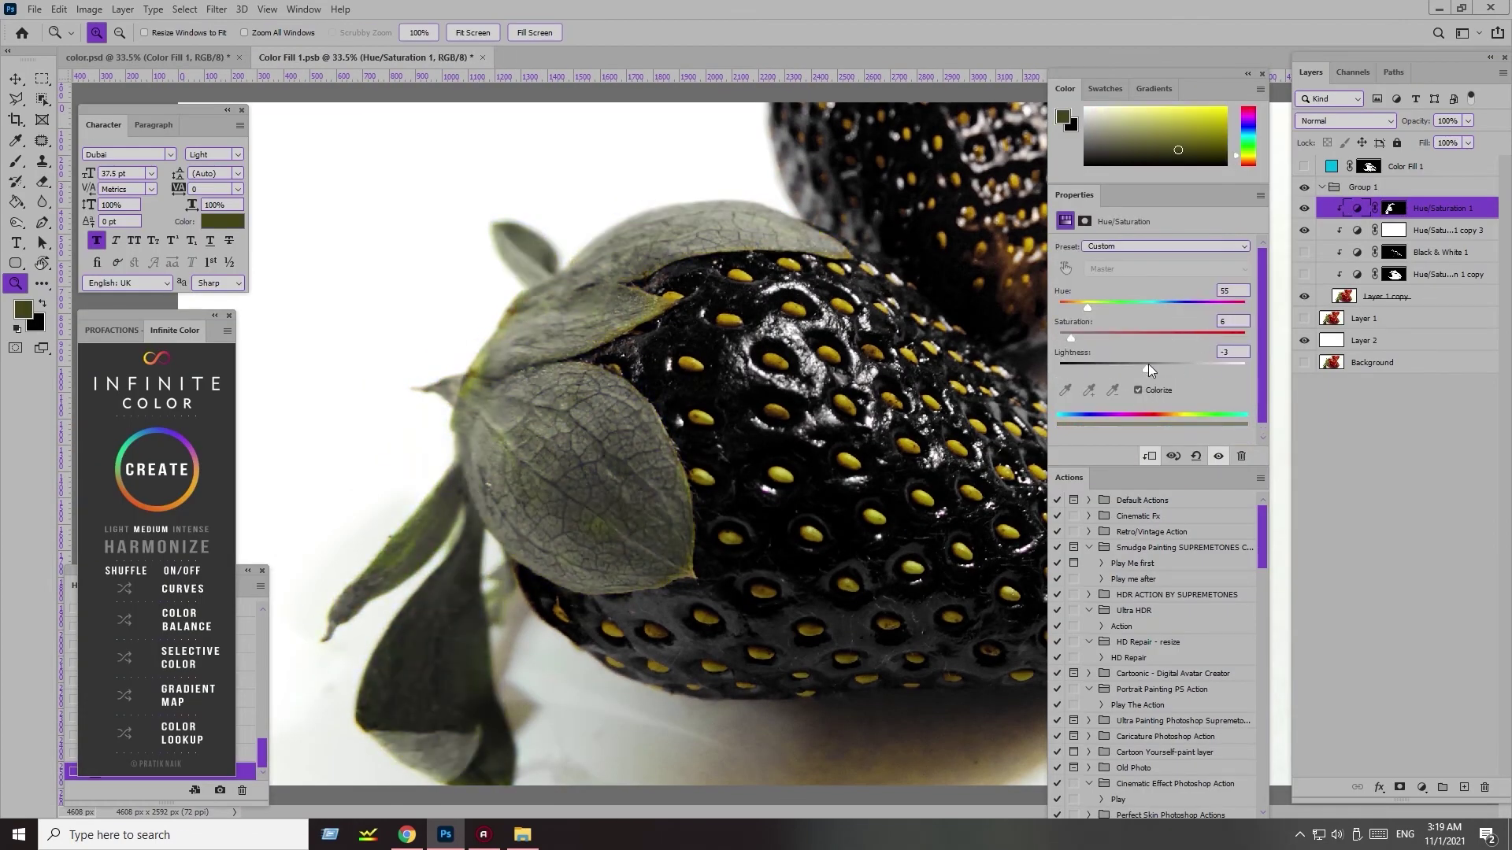
key("ctrl+backslash")
key("d")
key("e")
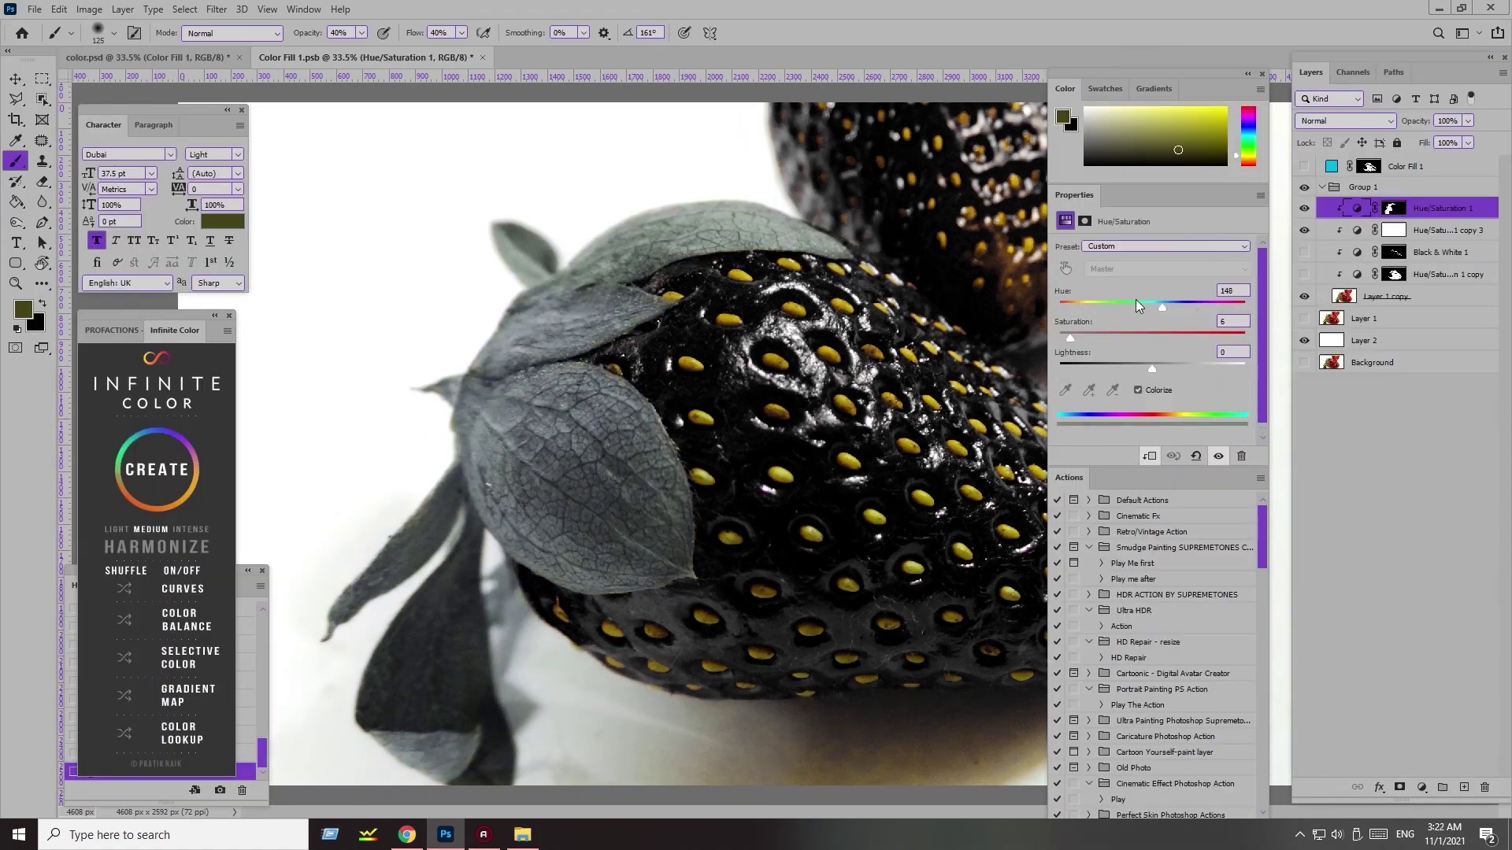
mouse_move(1175, 305)
left_mouse_down()
mouse_move(1086, 306)
mouse_move(1084, 339)
left_mouse_up()
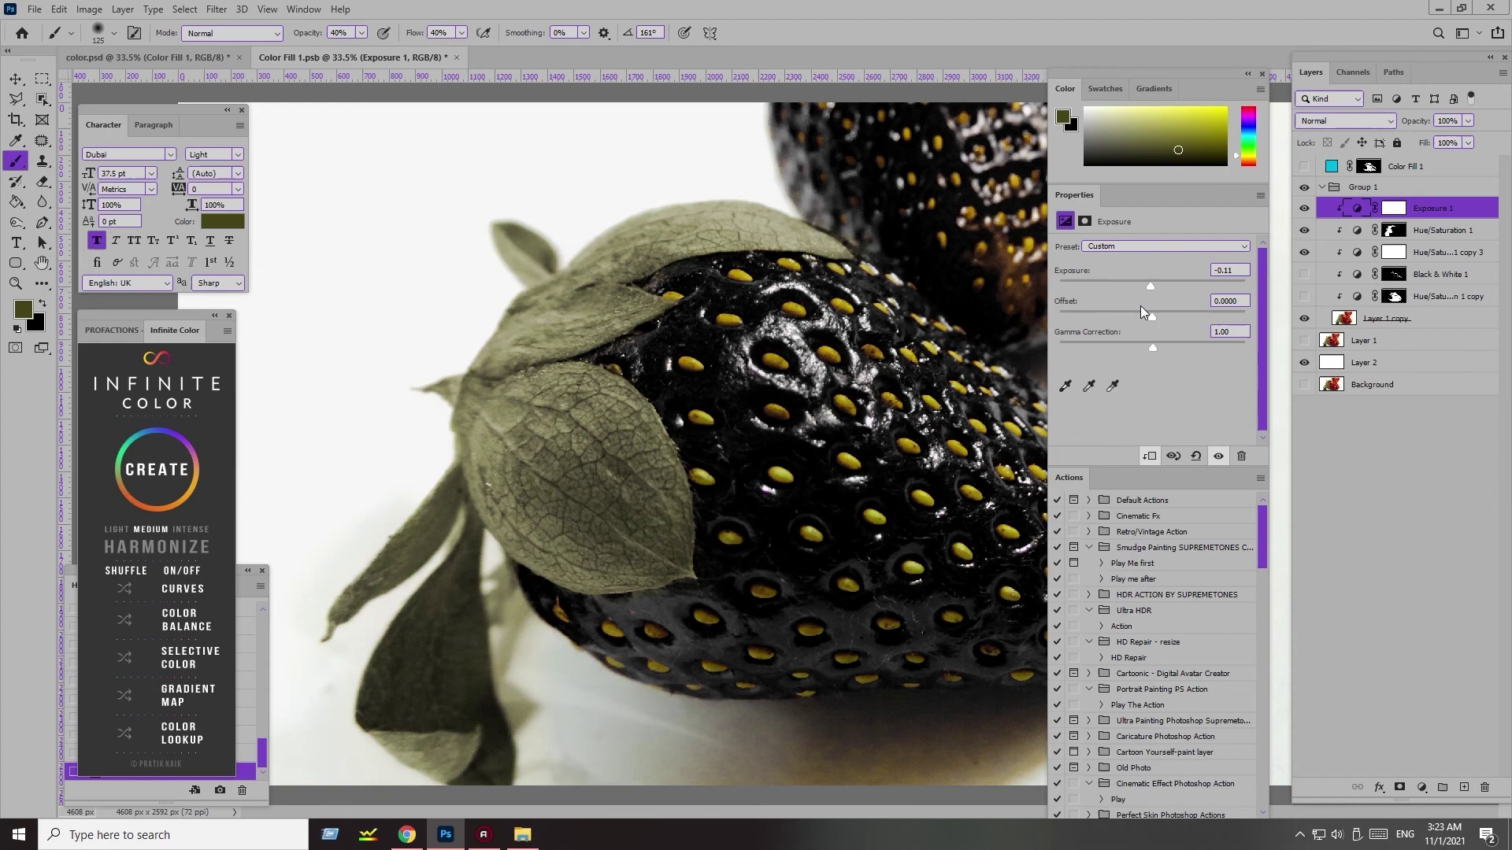
- Clip Exposure 1, invert its mask and paint it in to darken the leaves and stem
key("ctrl+alt+g")
key("ctrl+i")
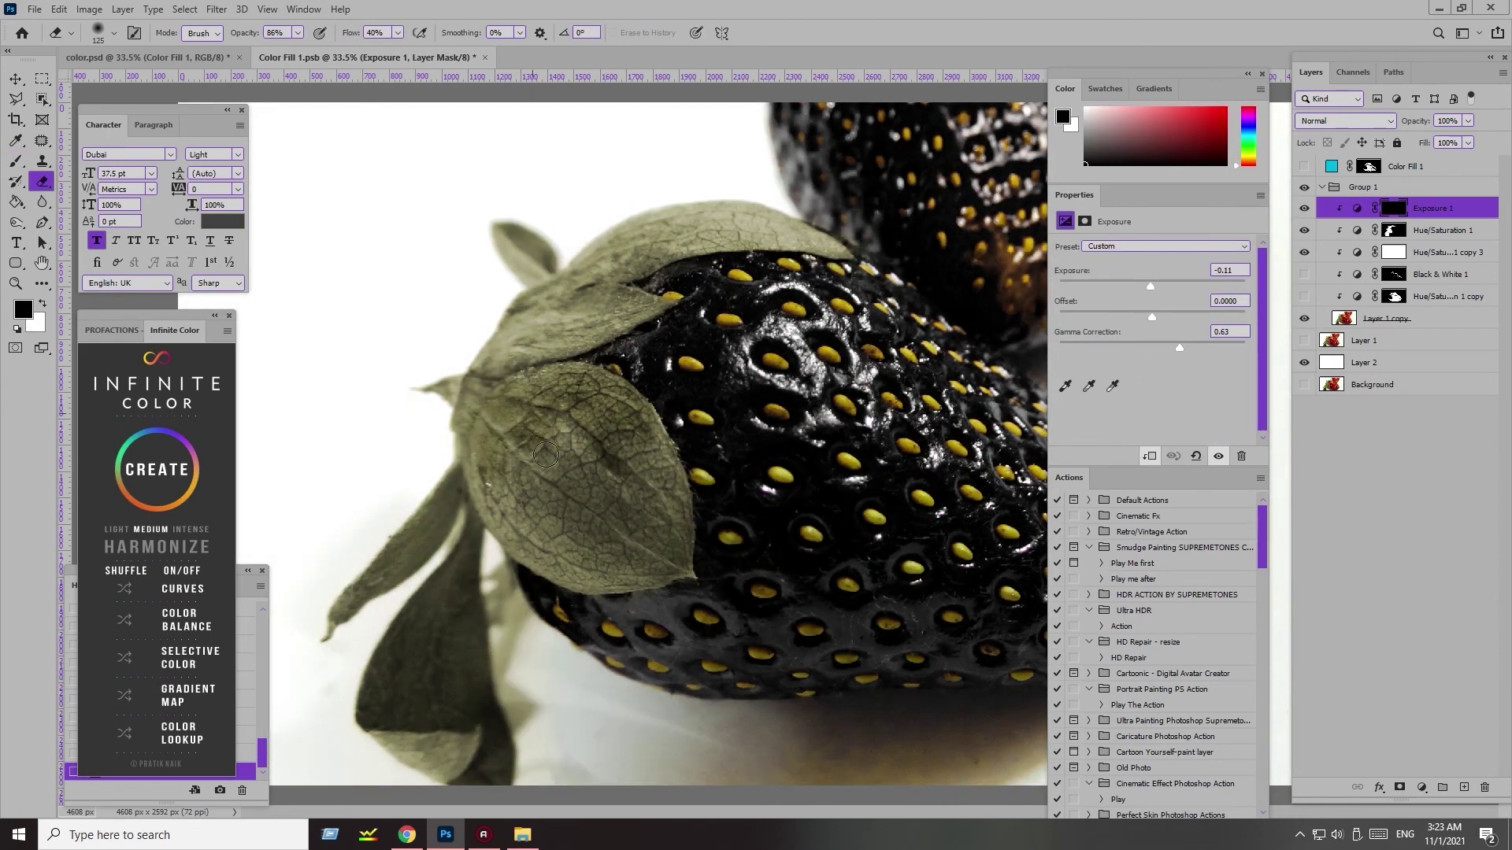
key("Tab")
mouse_move(545, 287)
left_mouse_down()
mouse_move(437, 441)
mouse_move(381, 658)
mouse_move(405, 702)
mouse_move(472, 756)
left_mouse_up()
left_click_drag(654, 538, 512, 354)
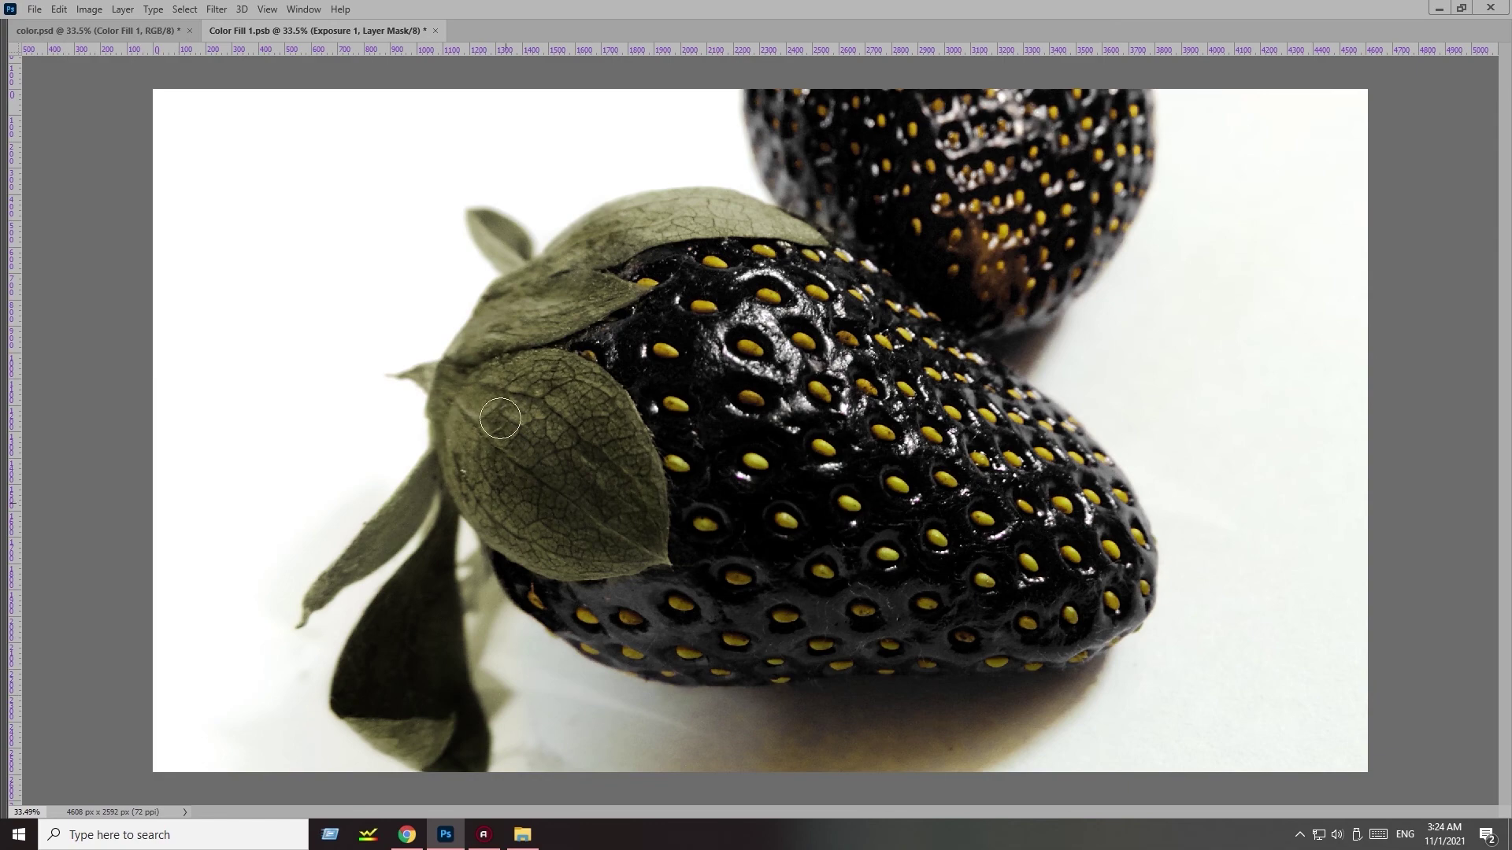
key("Tab")
- Invert the second Exposure mask and paint a low-strength highlight on the leaf's top edge
left_click(1394, 208)
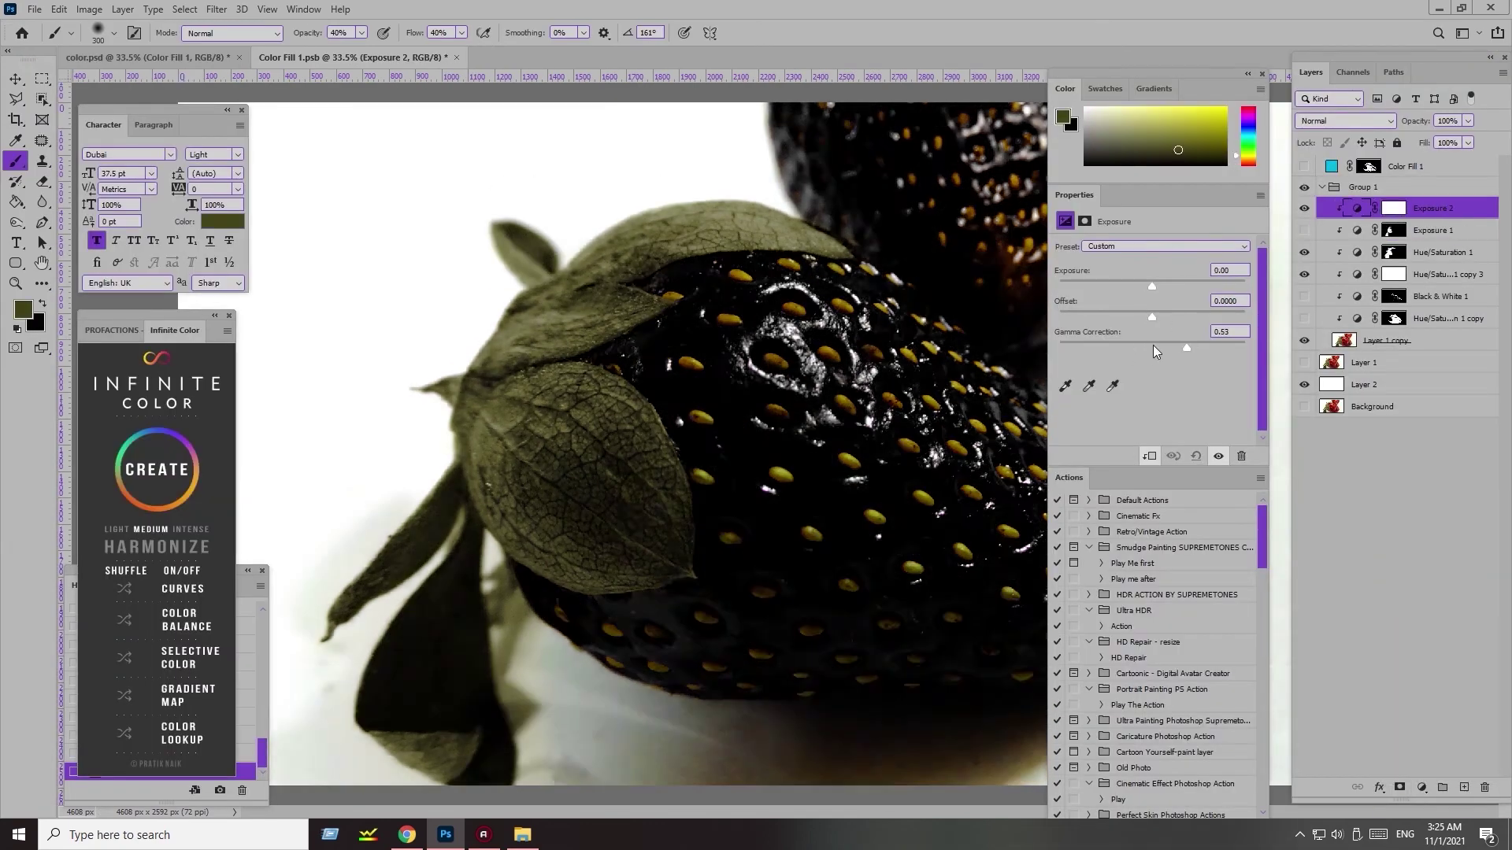
key("ctrl+i")
left_click(1305, 230)
key("e")
mouse_move(297, 33)
left_mouse_down()
mouse_move(246, 52)
mouse_move(276, 52)
left_mouse_up()
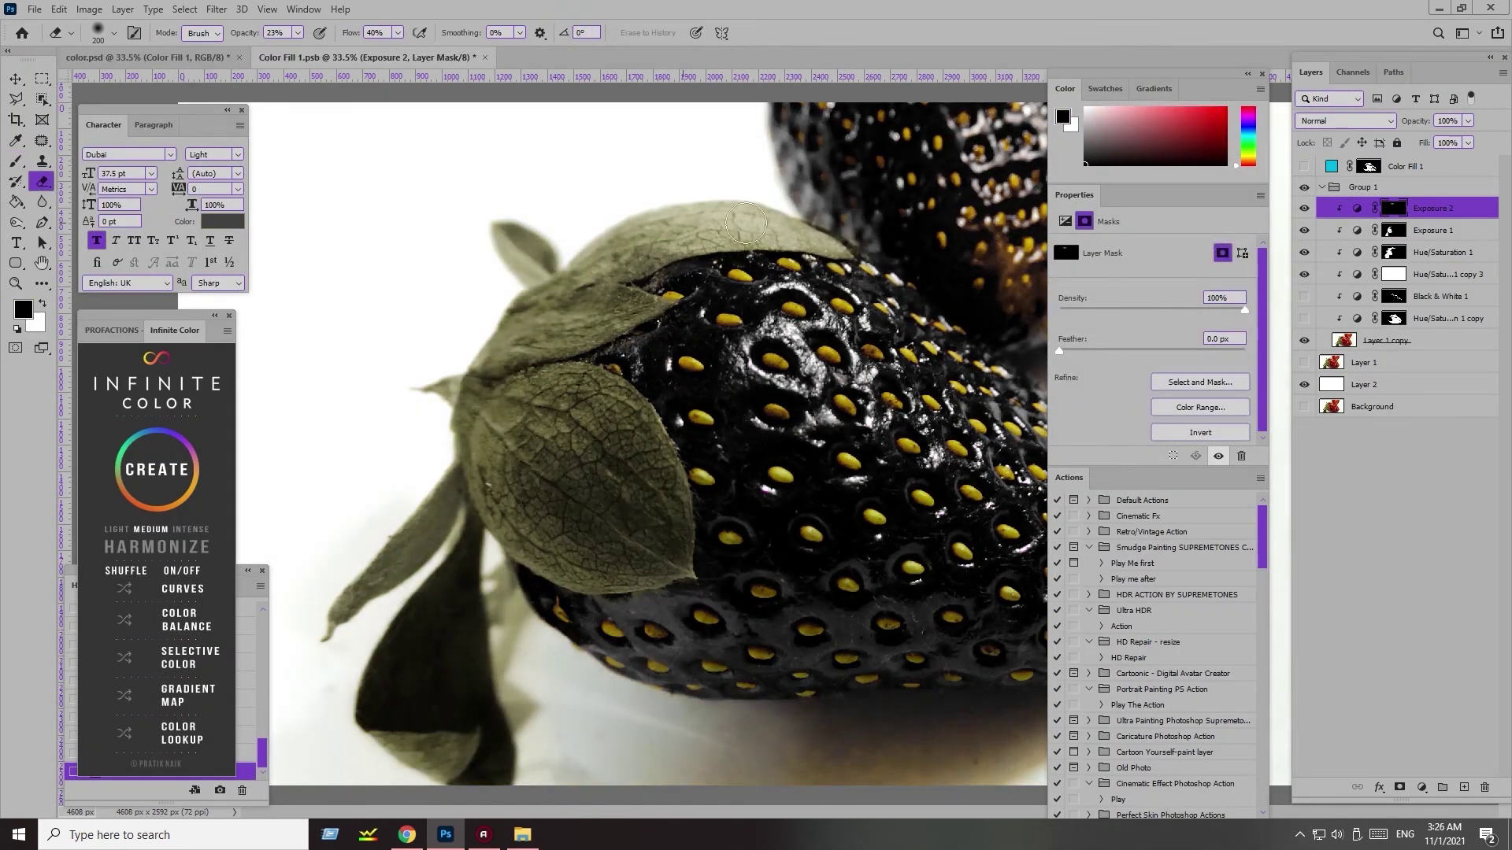
left_click_drag(789, 232, 500, 297)
key("bracketright")
key("bracketright")
key("bracketright")
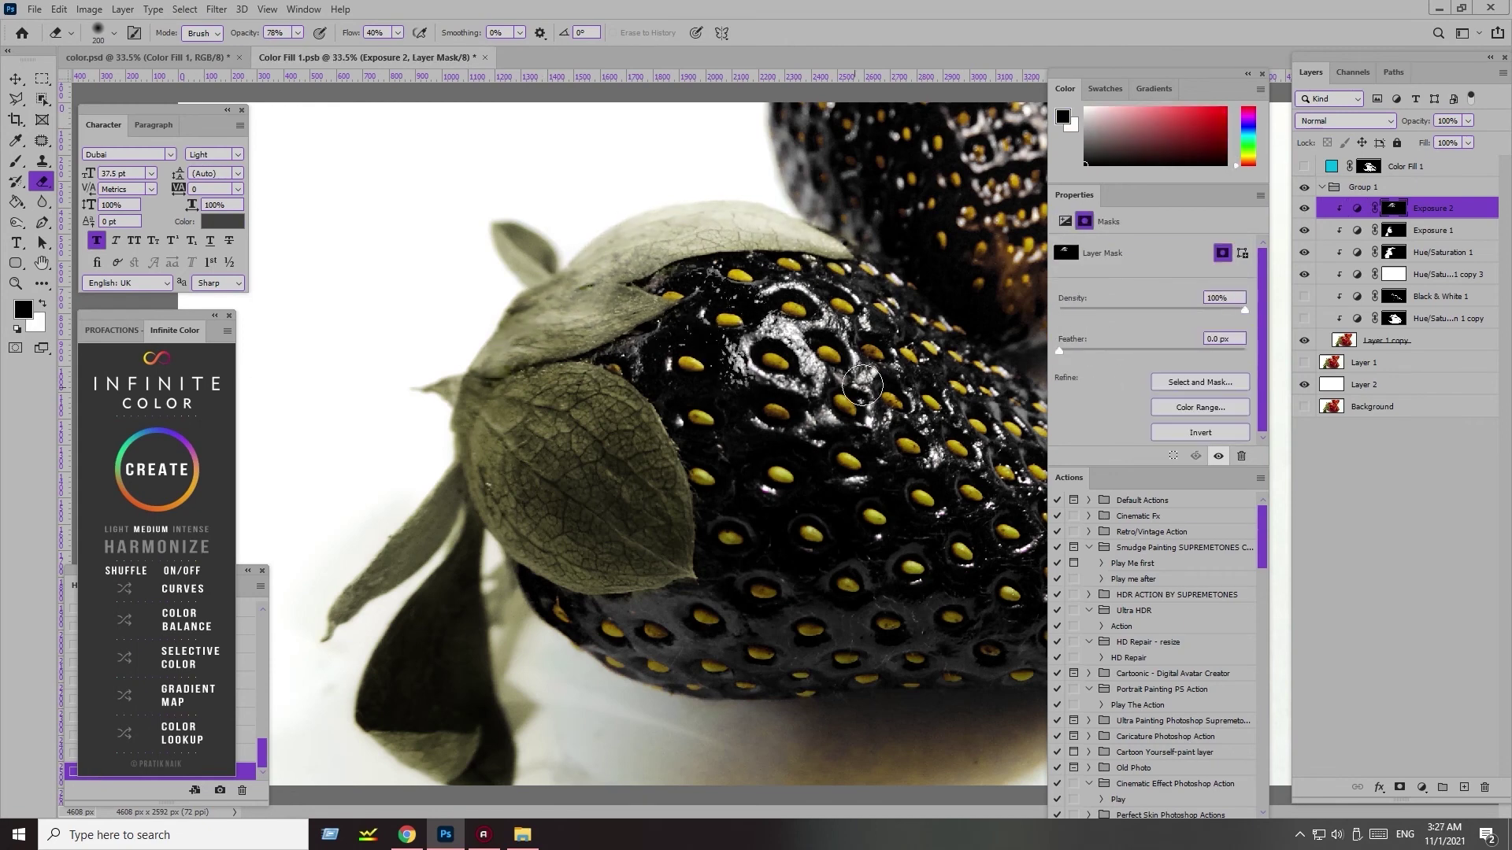
key("bracketright")
key("bracketright")
key("bracketright")
key("ctrl+z")
- Switch between brush and eraser while moving between the first and second Exposure adjustments
key("b")
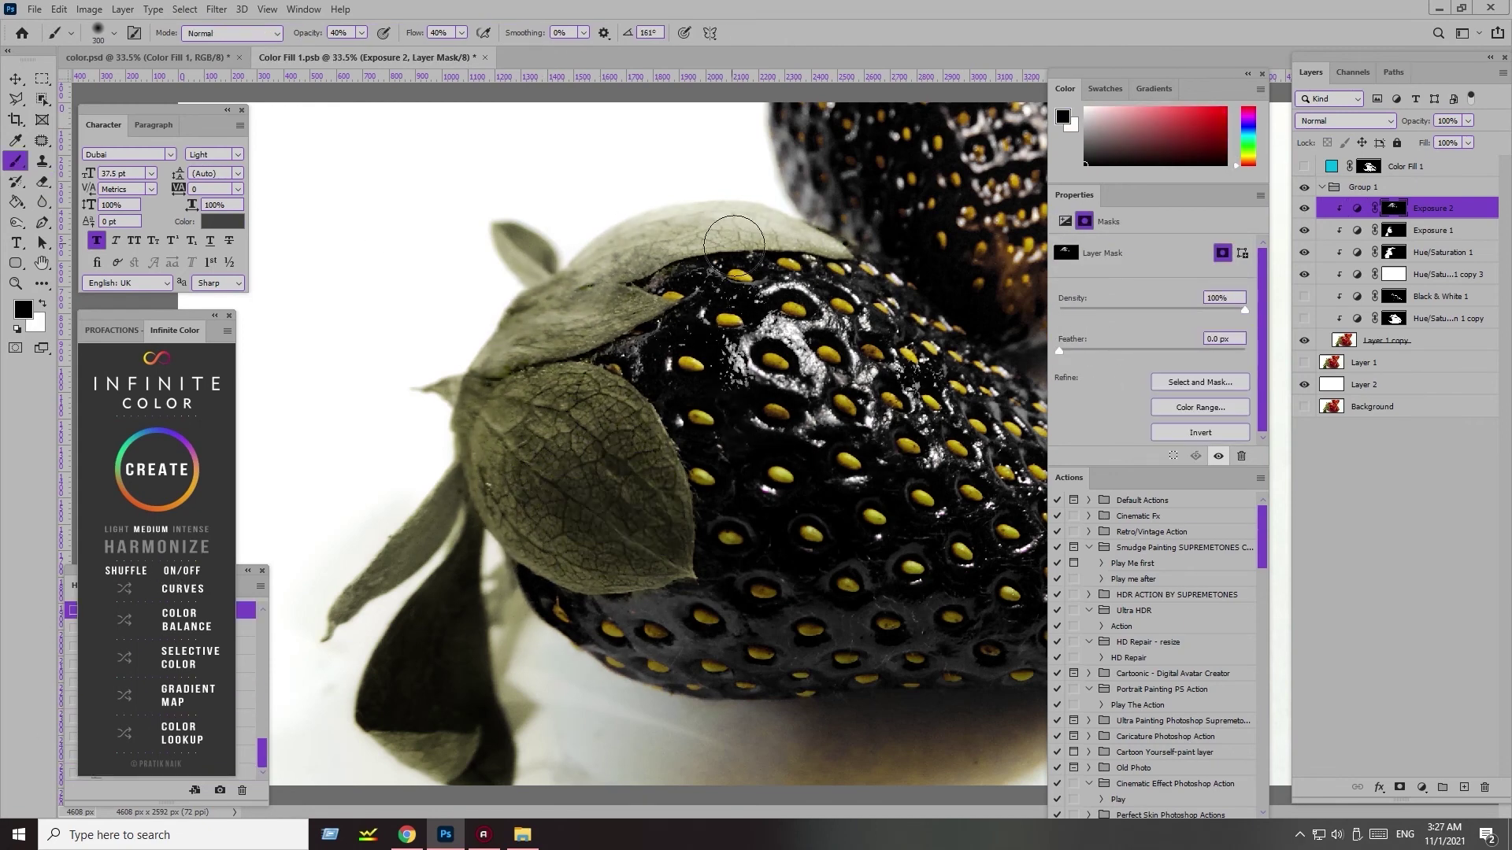
key("e")
key("alt+bracketleft")
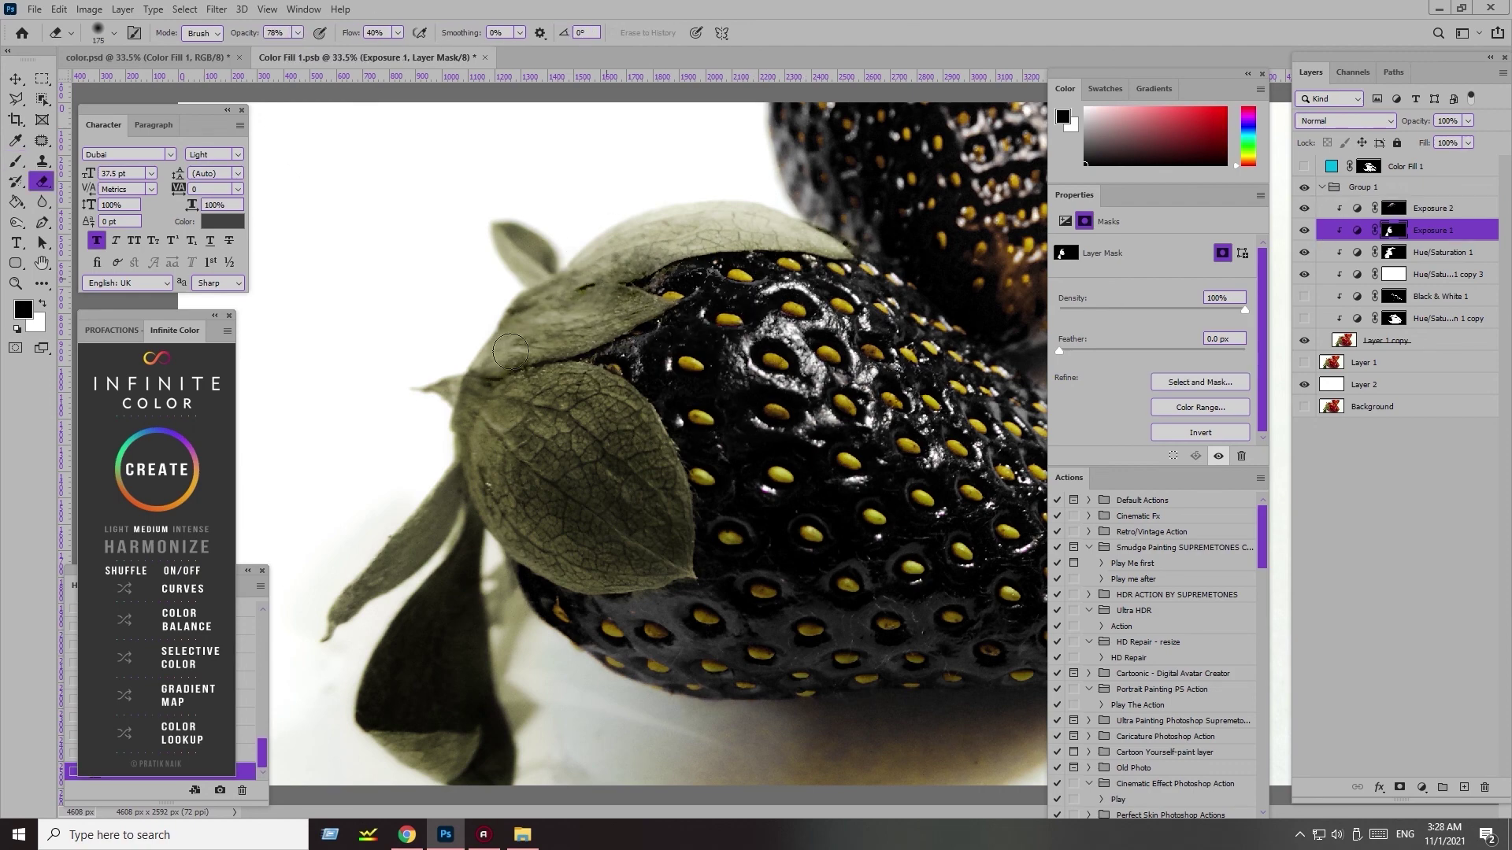
scroll(788, 444, "down", 5)
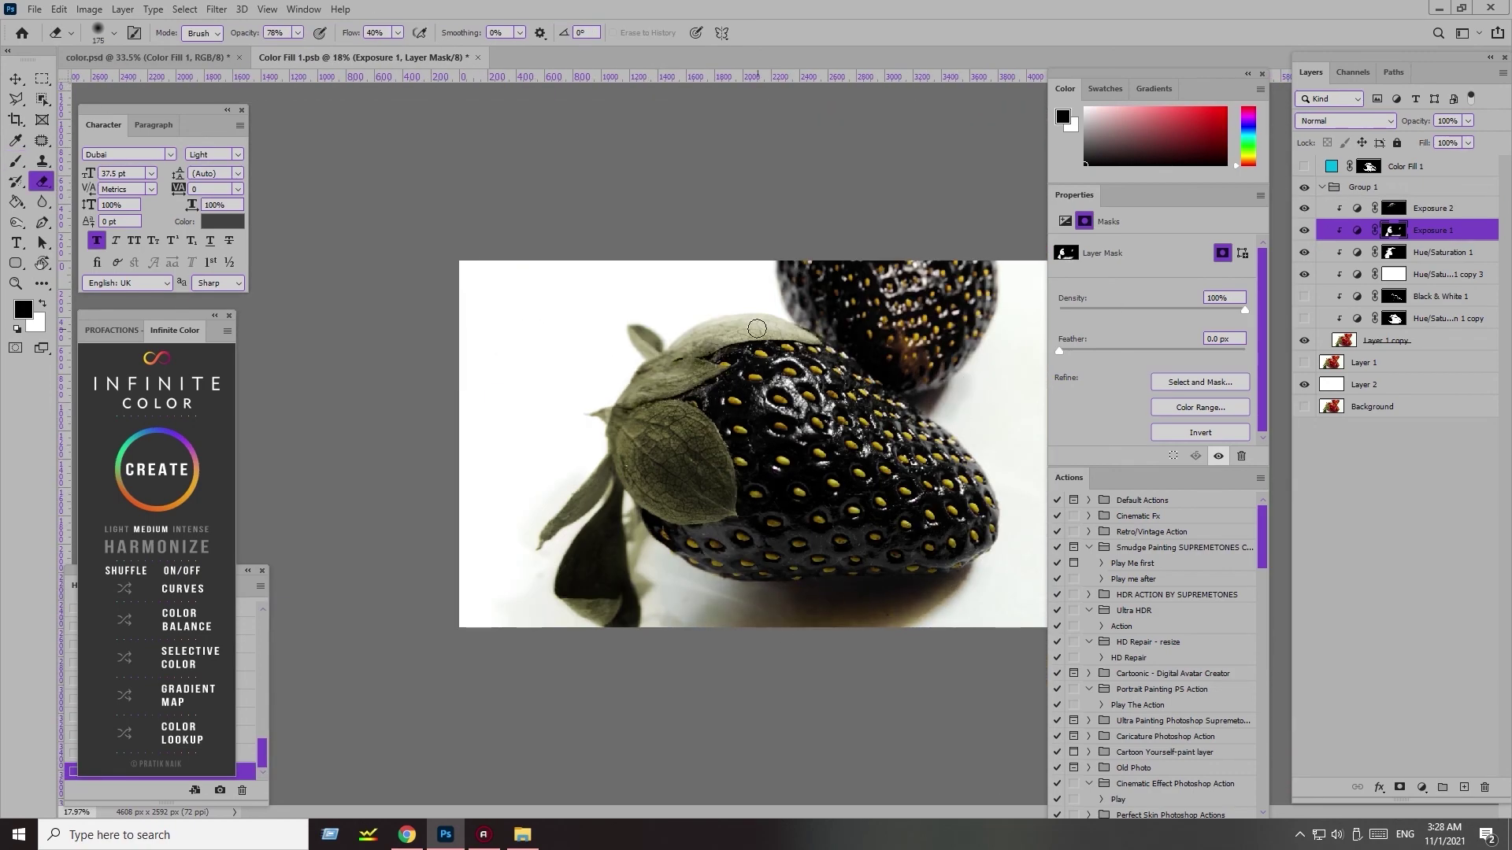
key("b")
key("alt+bracketright")
- Fully desaturate Reds in a new Hue/Saturation layer, then collapse Group 1 and toggle it to compare
left_click(1422, 787)
left_click(1417, 649)
left_click_drag(1152, 332, 1065, 338)
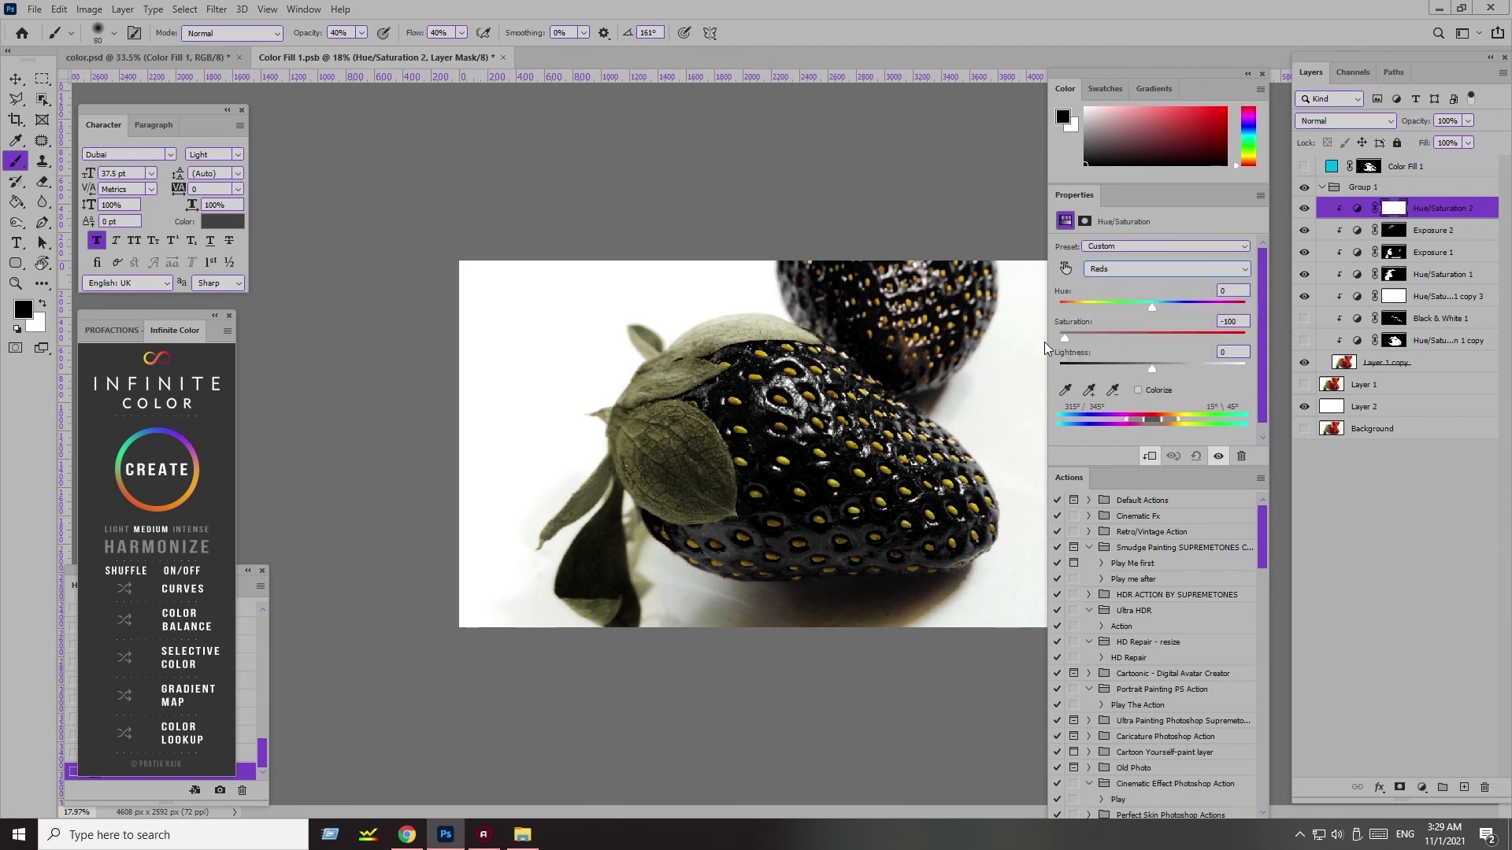
left_click(1304, 187)
left_click(1323, 186)
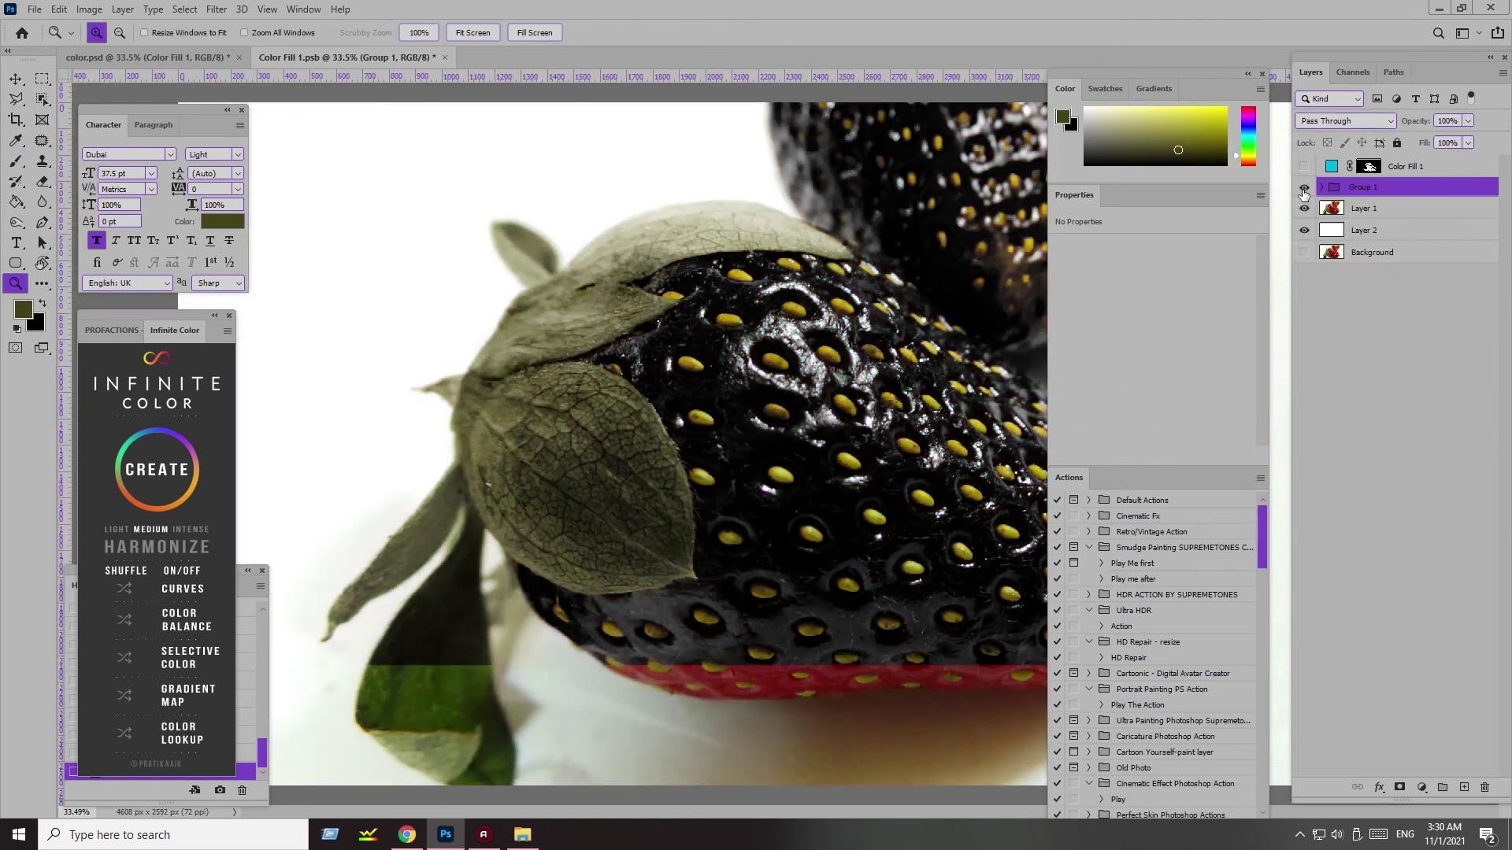